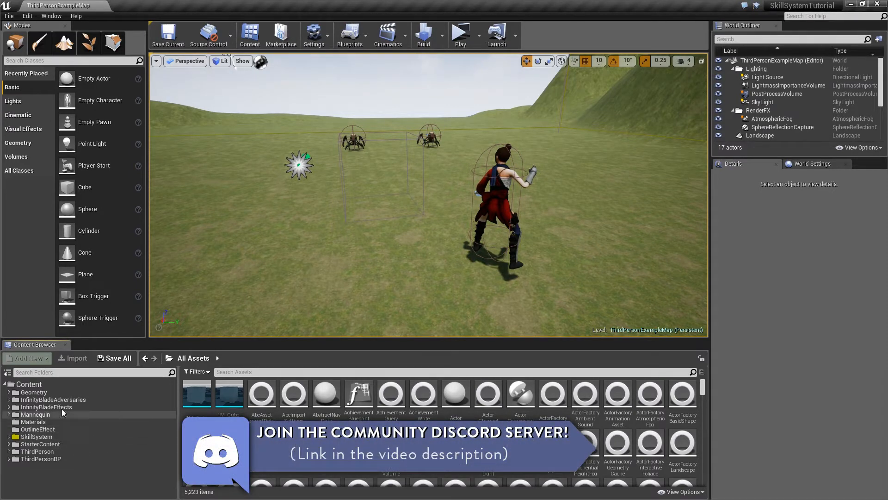
Create a Widget Blueprint named W_Connection in the SkillSystem/Widgets folder.
left_click(68, 437)
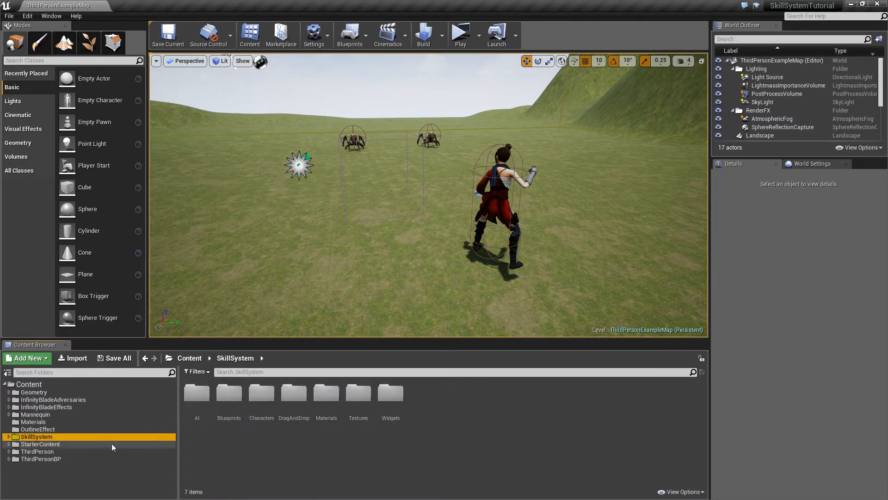
double_click(382, 417)
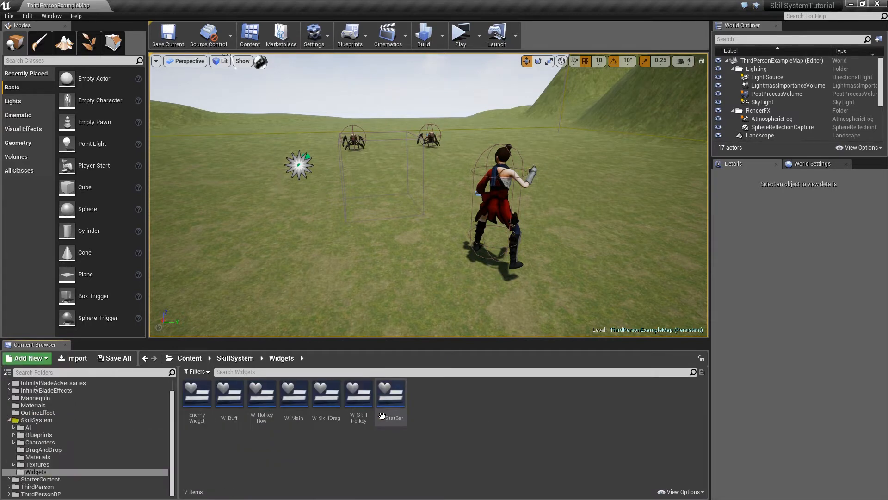
right_click(433, 419)
mouse_move(449, 410)
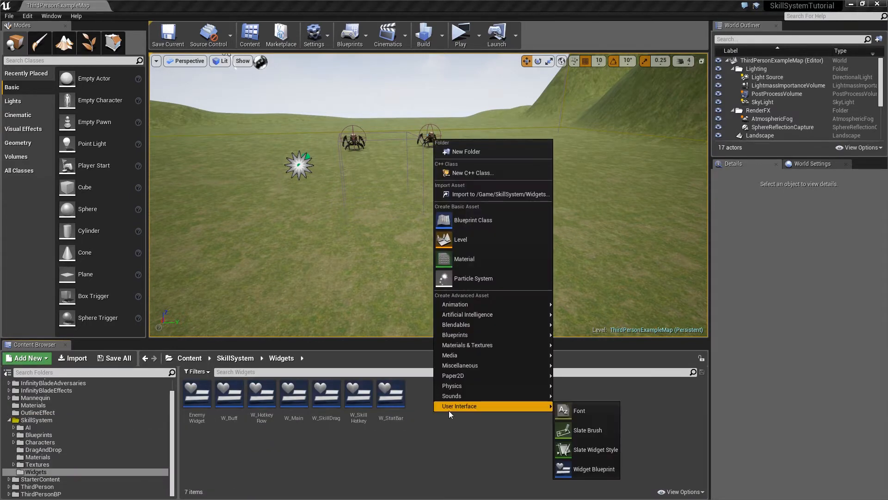
left_click(594, 470)
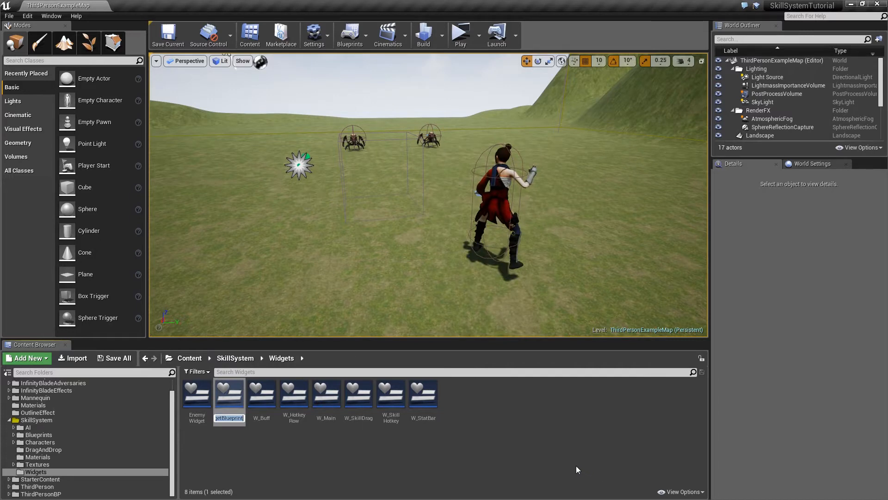
type("W_Connection")
key("Return")
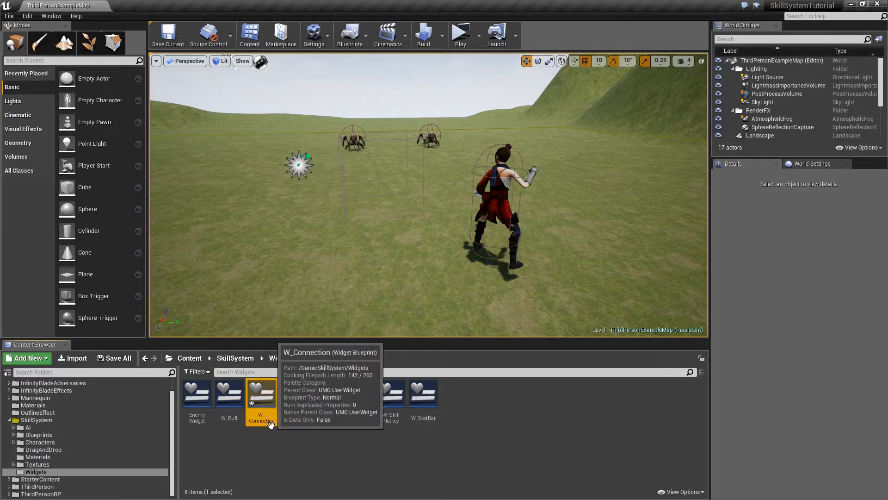
In W_Connection, set the designer preview size to Desired on Screen and delete the root Canvas Panel.
double_click(261, 399)
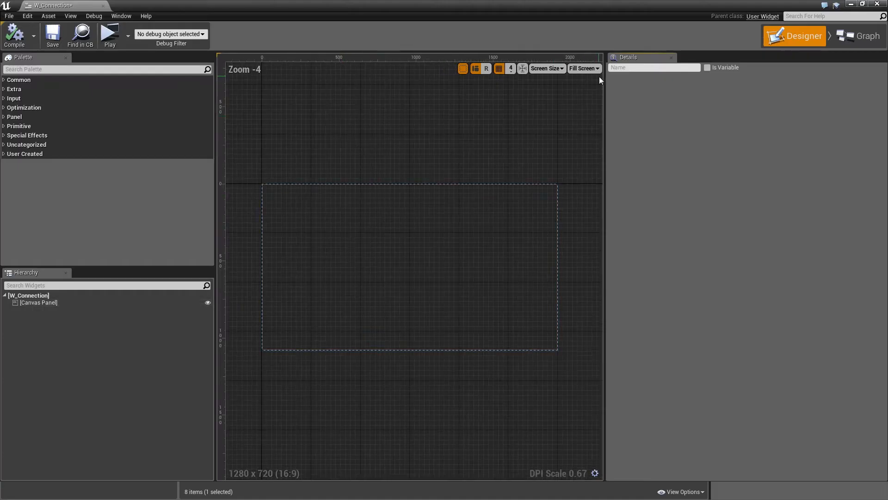
left_click(595, 69)
left_click(596, 119)
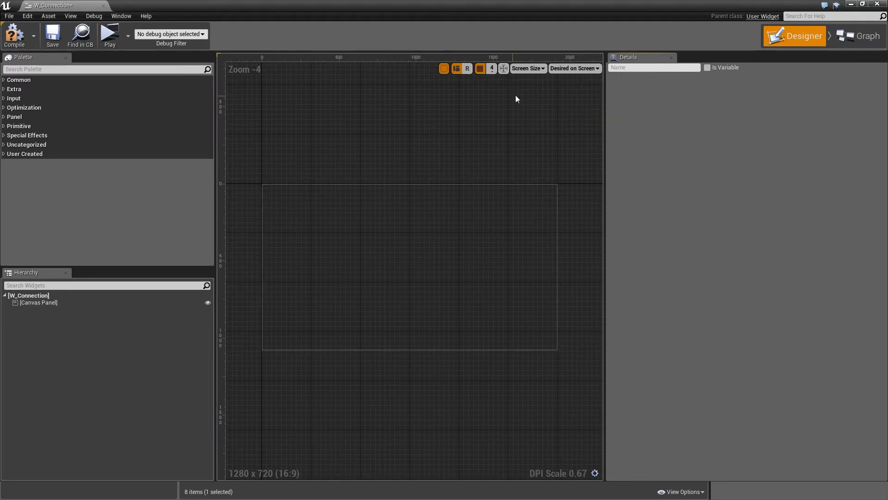
left_click(76, 295)
left_click(77, 301)
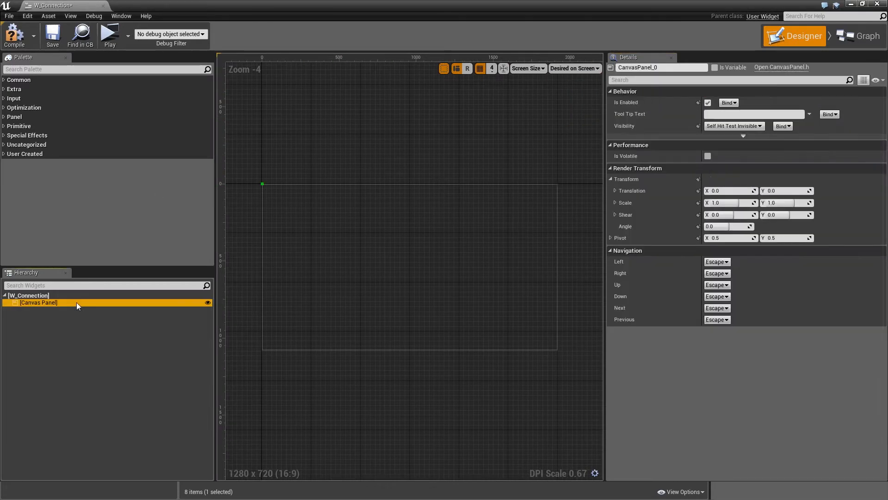
key("Delete")
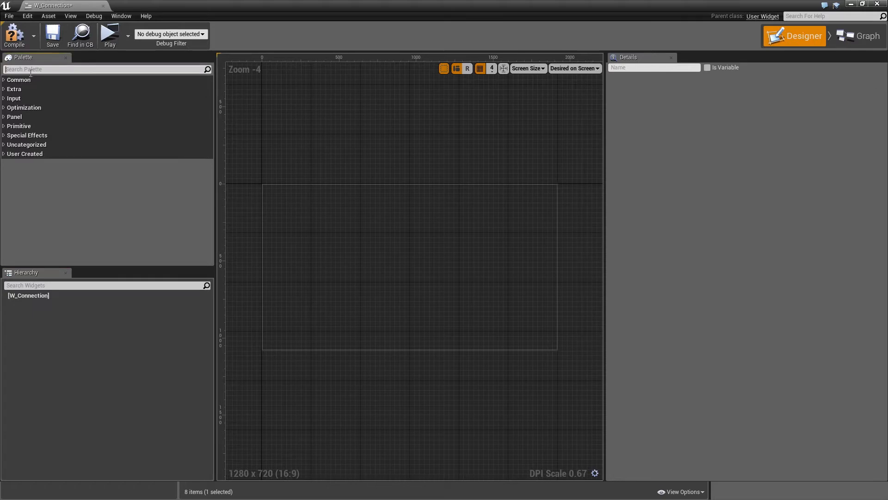
Add a Size Box as the root of W_Connection, overriding its width to 3 and its height to 151.
type("size")
left_click_drag(31, 89, 52, 295)
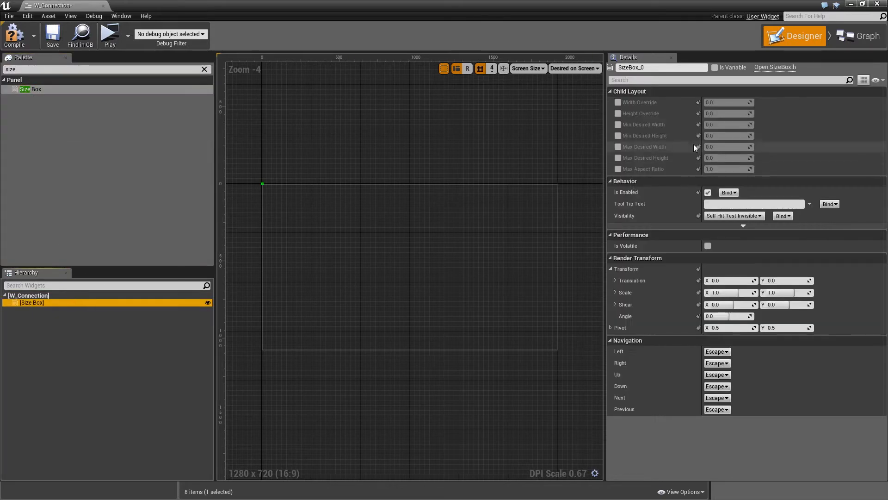
left_click(618, 101)
left_click(618, 113)
left_click(714, 102)
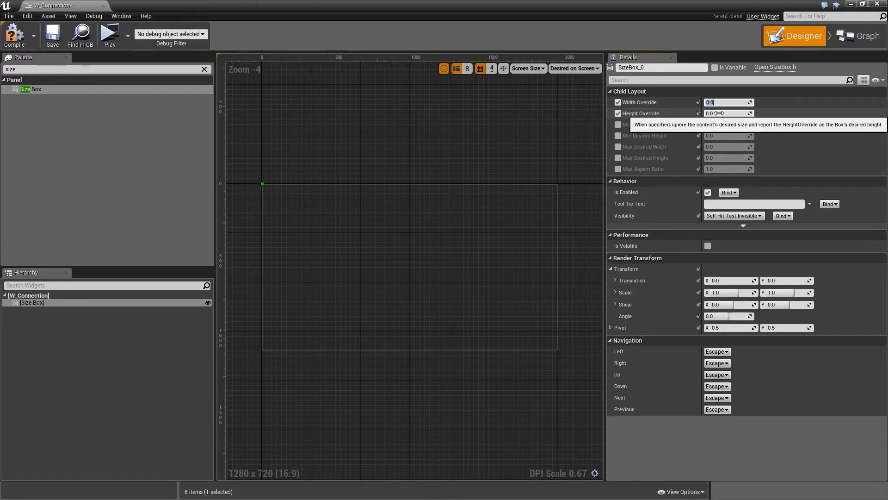
left_click(719, 113)
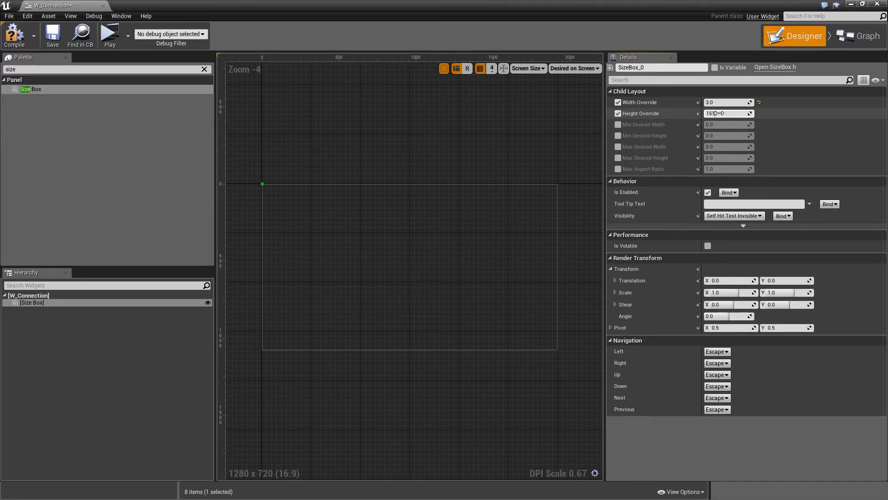
type("150")
key("Return")
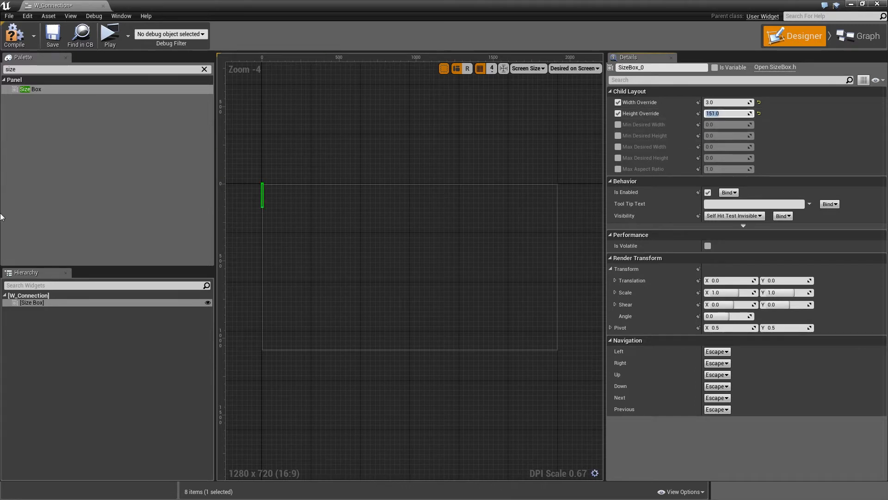
Place an Image widget inside the Size Box and rename it Line.
left_click(40, 70)
type("image")
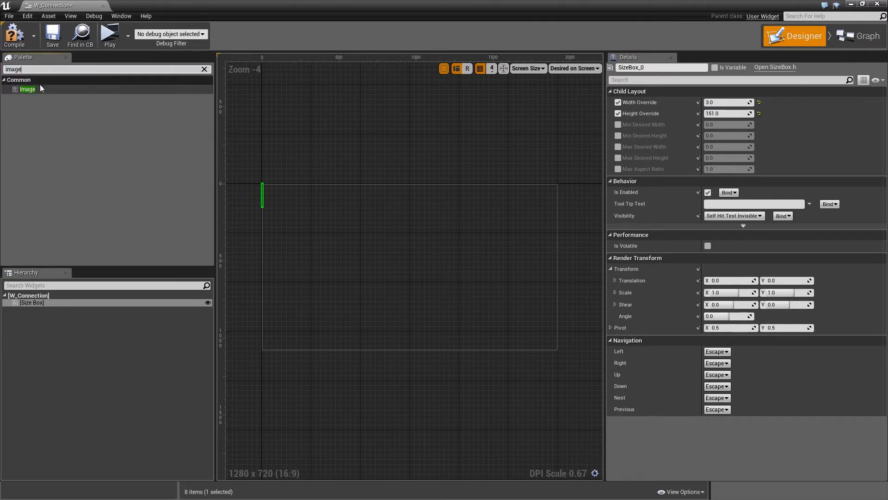
left_click_drag(28, 90, 80, 316)
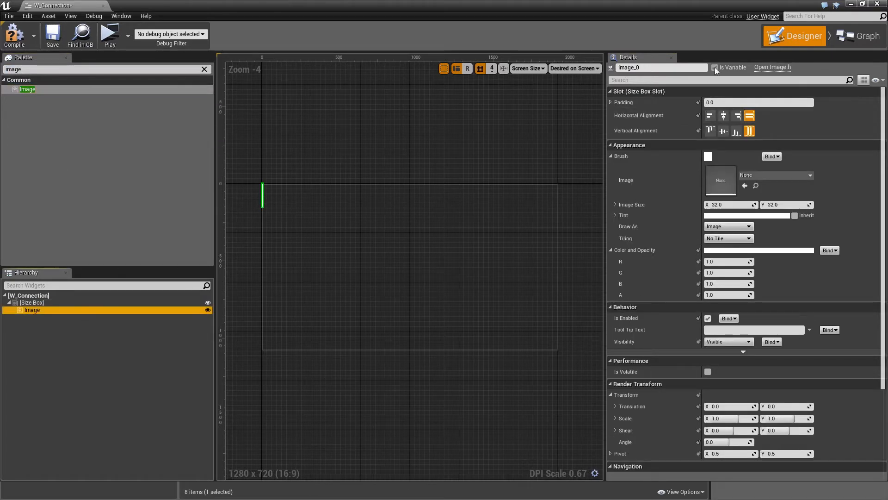
left_click(699, 68)
type("Line")
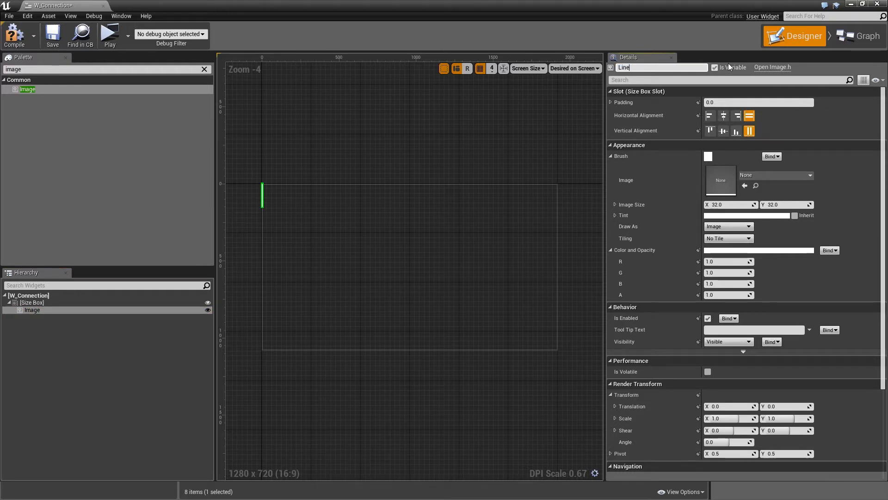
key("Return")
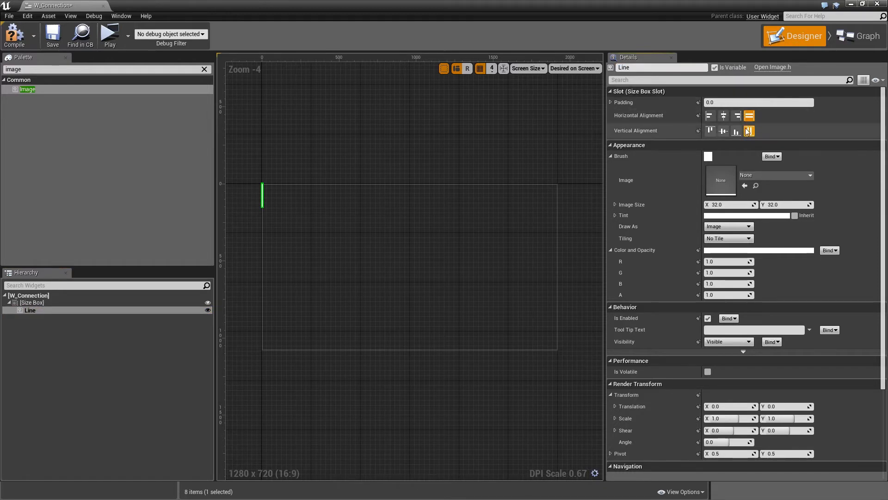
Assign the ConnectionLine texture to the Line image and draw it as a Box with a margin of 0.3.
left_click(751, 177)
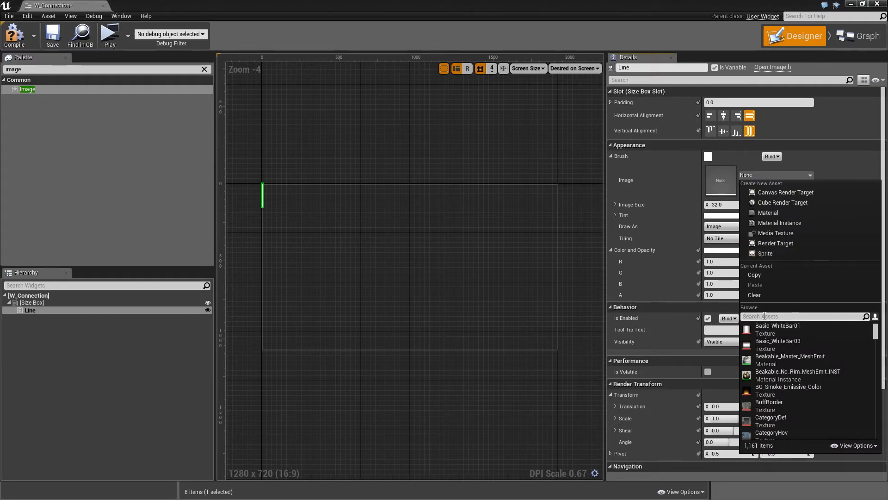
type("connec")
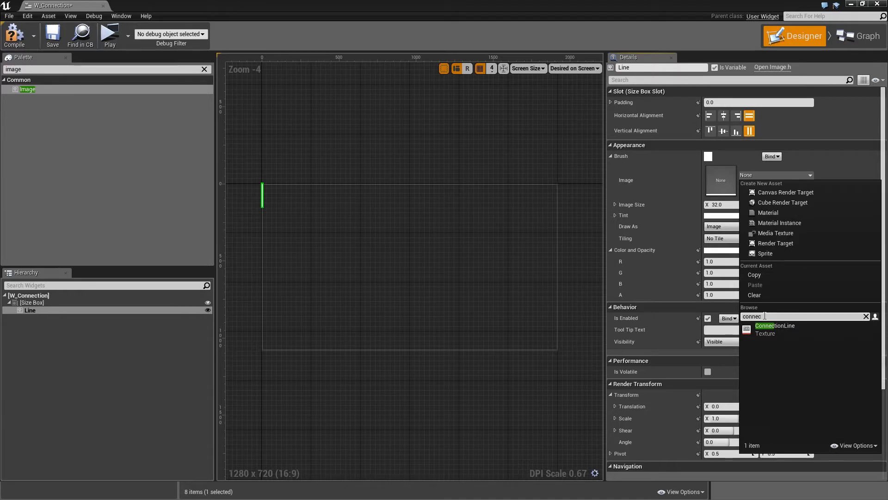
left_click(771, 325)
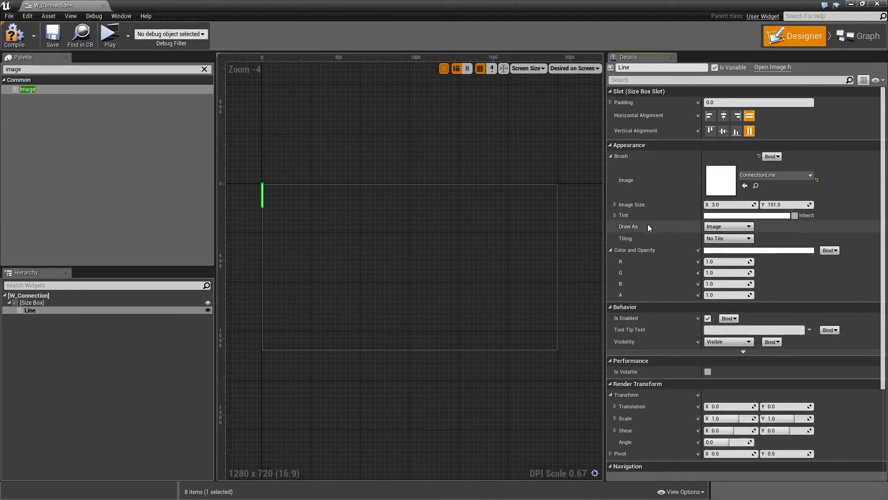
left_click(715, 226)
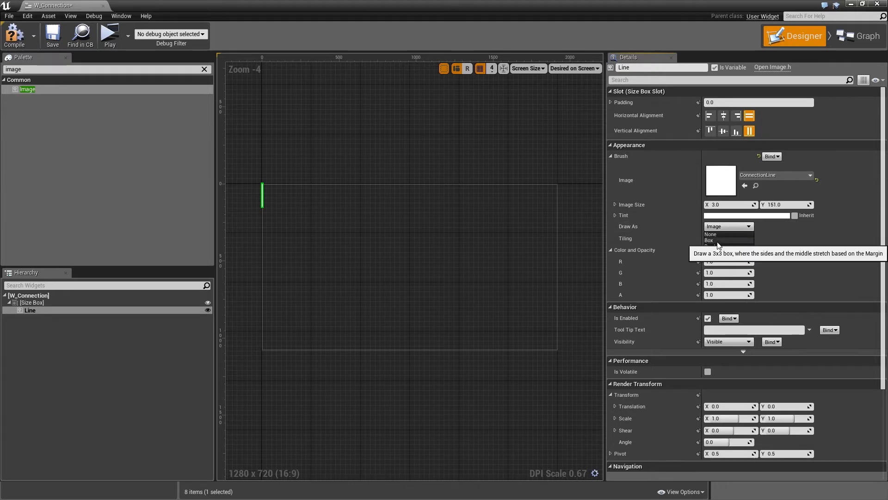
left_click(718, 241)
left_click(725, 238)
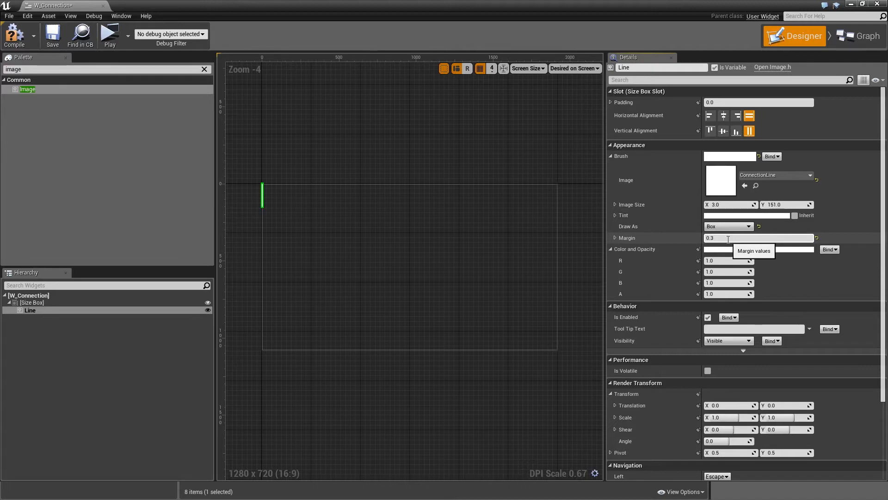
Set the Line image's color alpha to 0.7 and compile W_Connection.
scroll(526, 283, "up", 8)
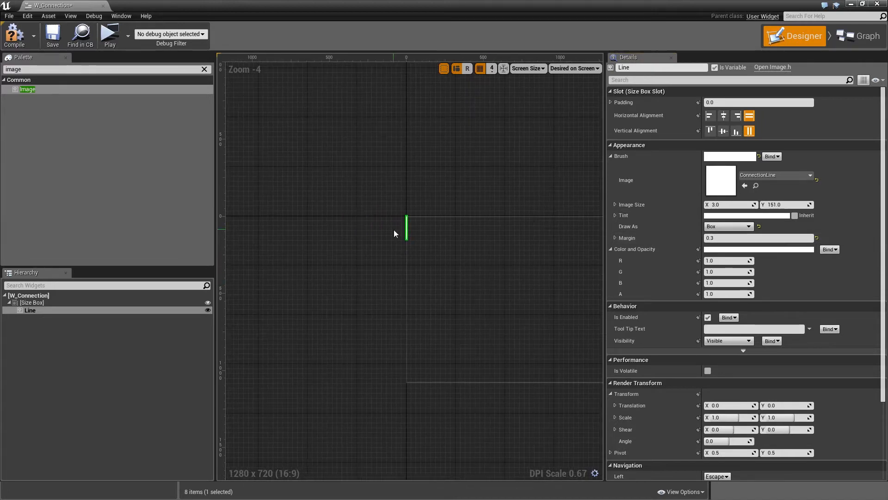
scroll(416, 229, "up", 9)
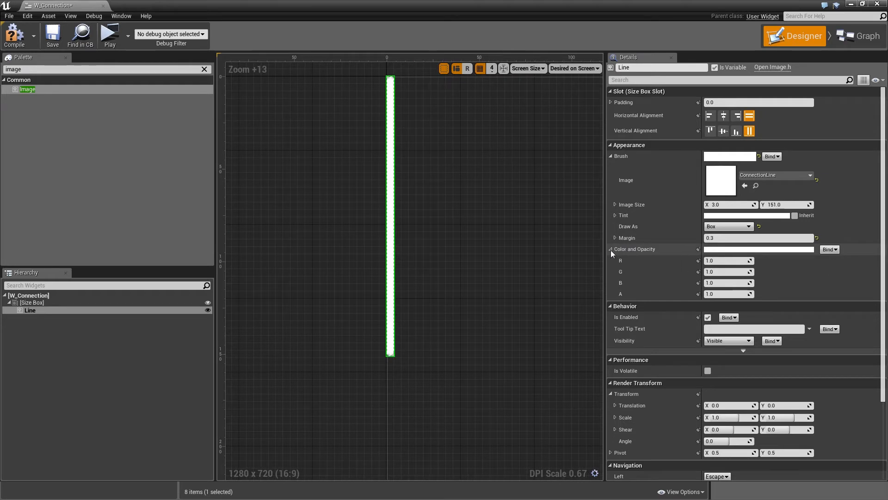
left_click(726, 294)
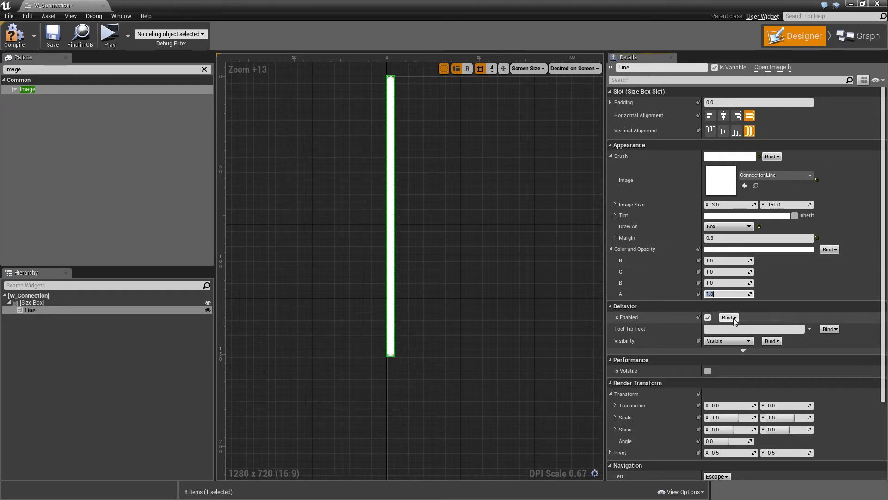
type(".7")
key("Return")
scroll(735, 320, "down", 3)
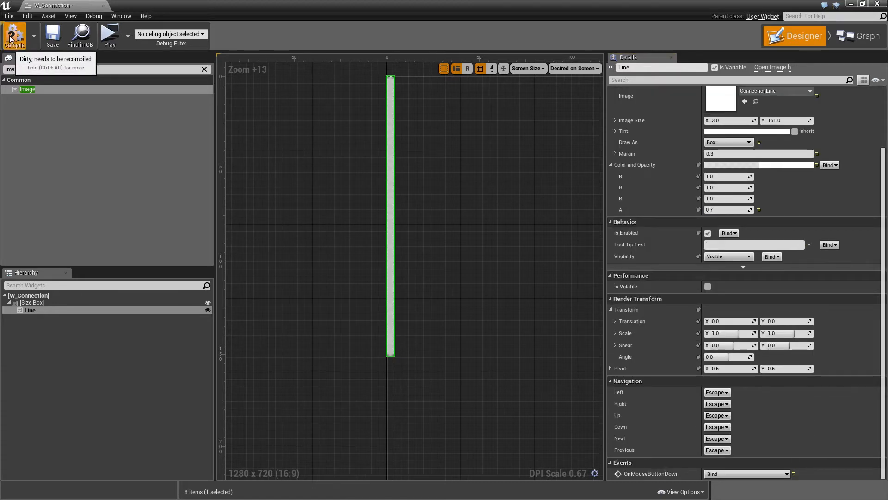
left_click(12, 37)
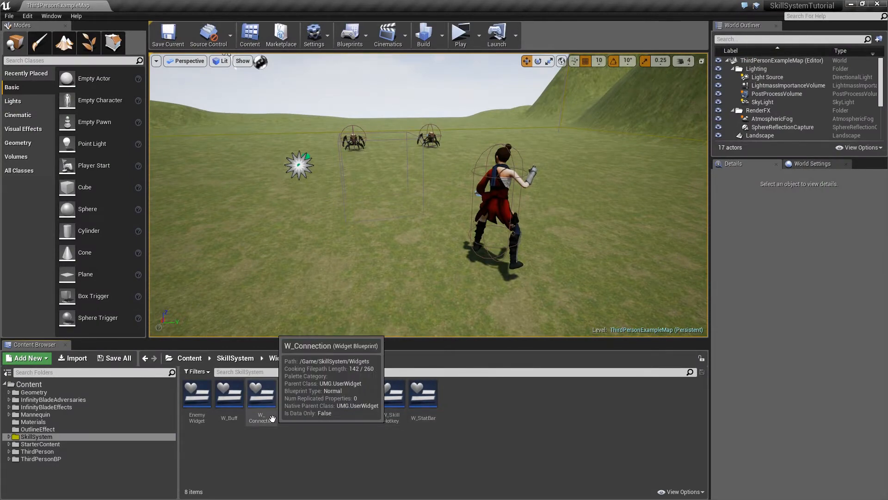
Create another Widget Blueprint named W_SkillTreeEntry in the Widgets folder.
right_click(454, 401)
mouse_move(458, 398)
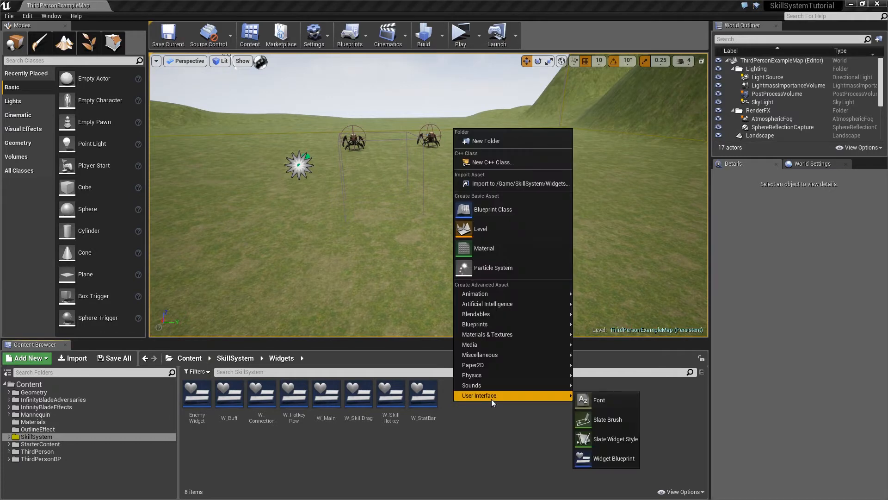
left_click(621, 458)
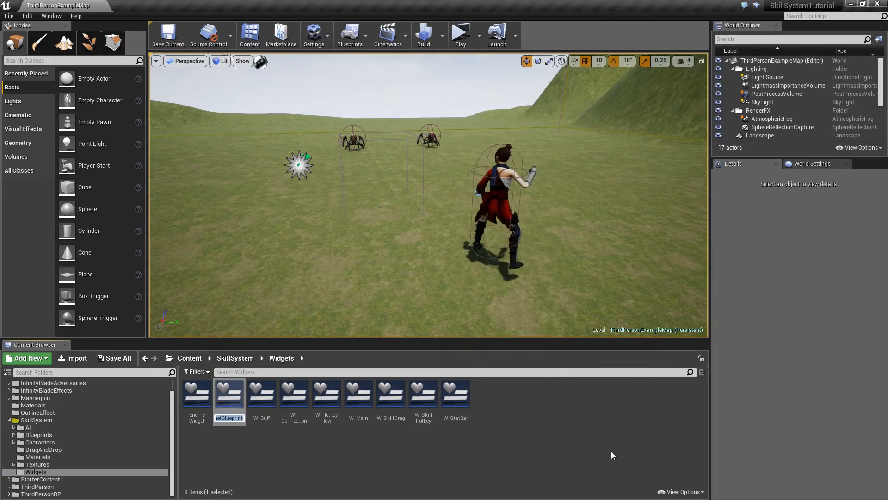
type("W_Skill")
type("Tre")
type("eEntry")
key("Return")
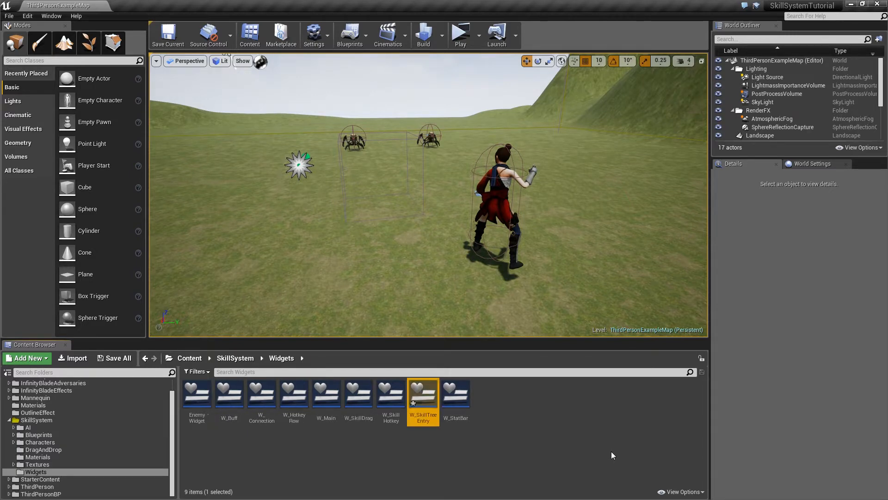
In W_SkillTreeEntry, set the designer preview size to Desired on Screen and remove the root Canvas Panel.
double_click(425, 405)
left_click(583, 68)
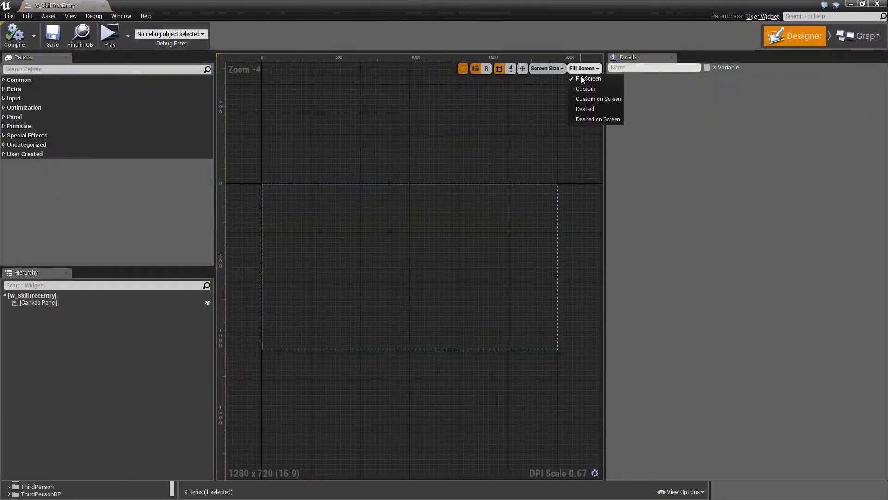
left_click(593, 119)
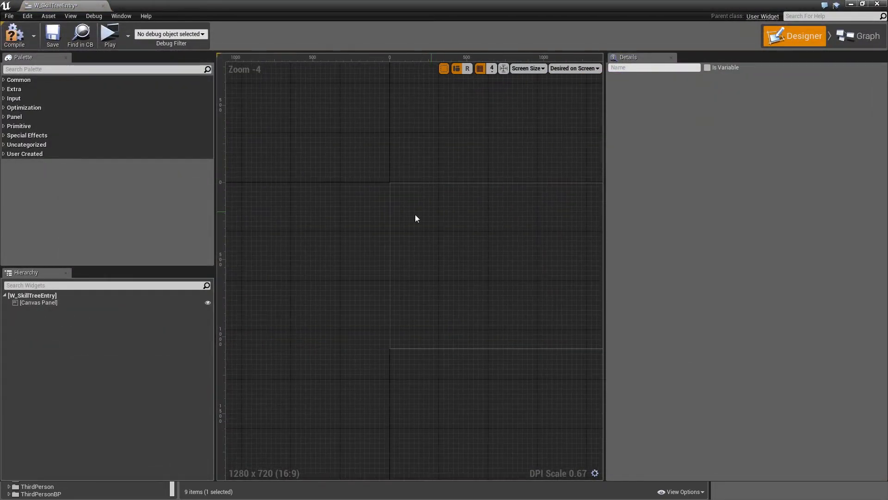
left_click(52, 304)
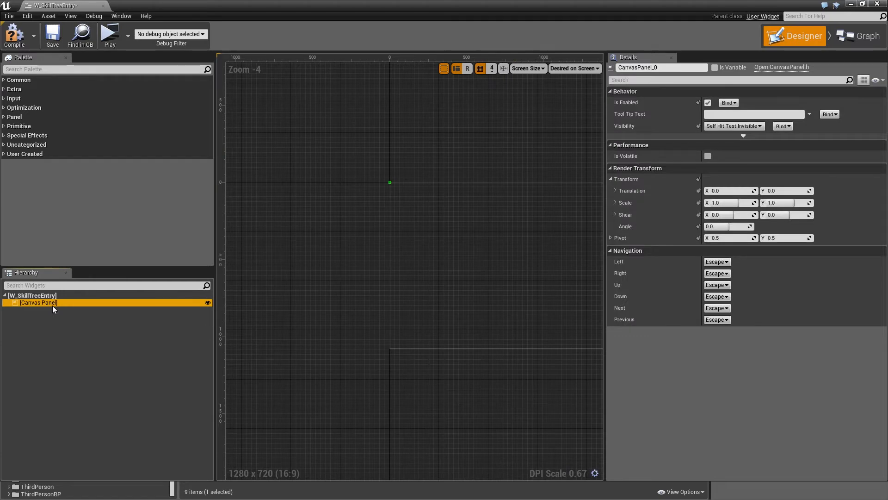
key("Delete")
Add a Size Box as the root widget of W_SkillTreeEntry.
left_click(17, 69)
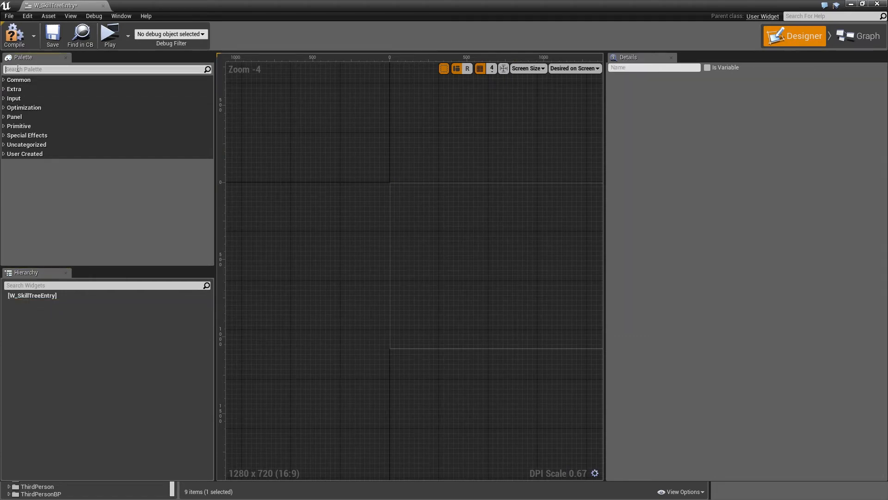
type("size")
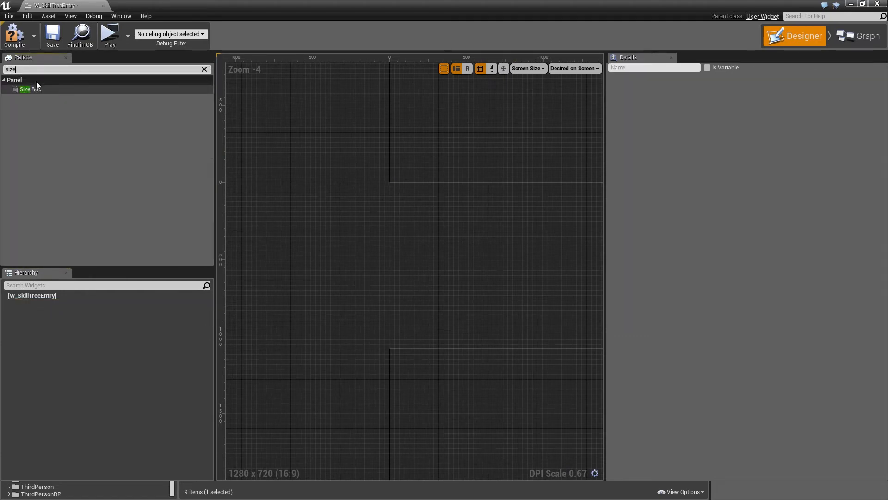
left_click_drag(34, 89, 63, 296)
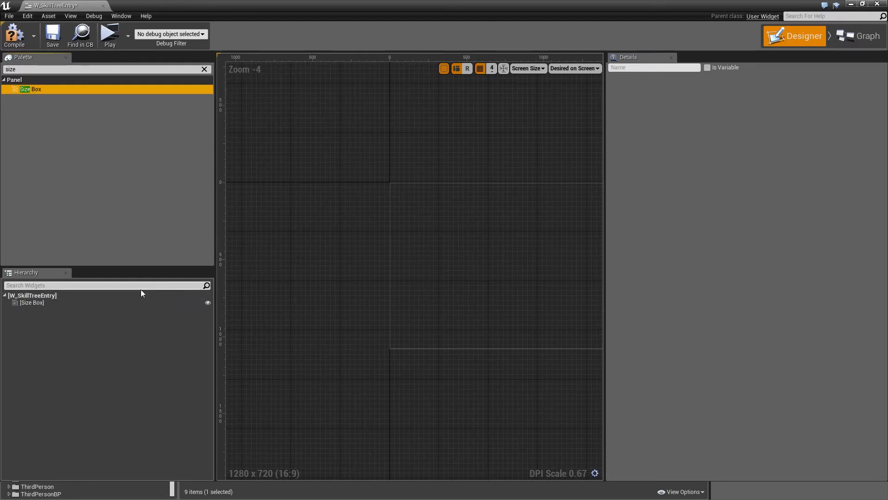
Enable the root Size Box's width and height overrides and set them to 145 and 111.
left_click(139, 302)
left_click(618, 103)
left_click(618, 113)
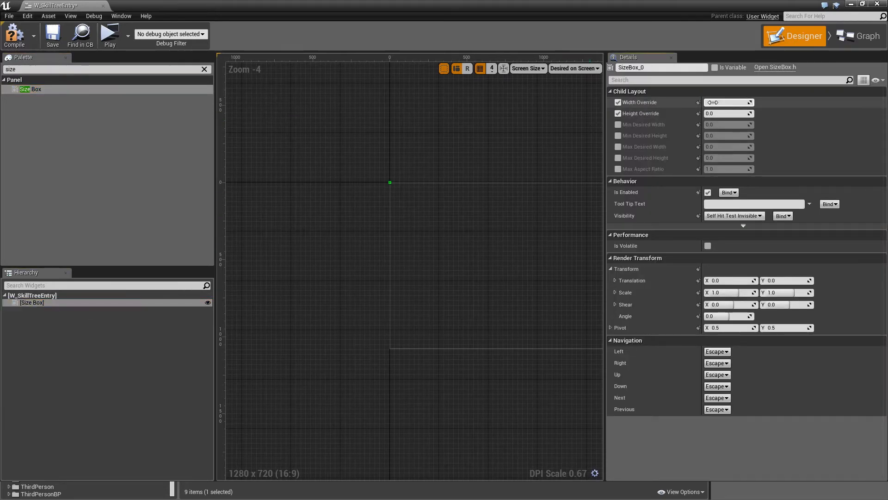
type("150")
key("Return")
left_click(714, 114)
type("111")
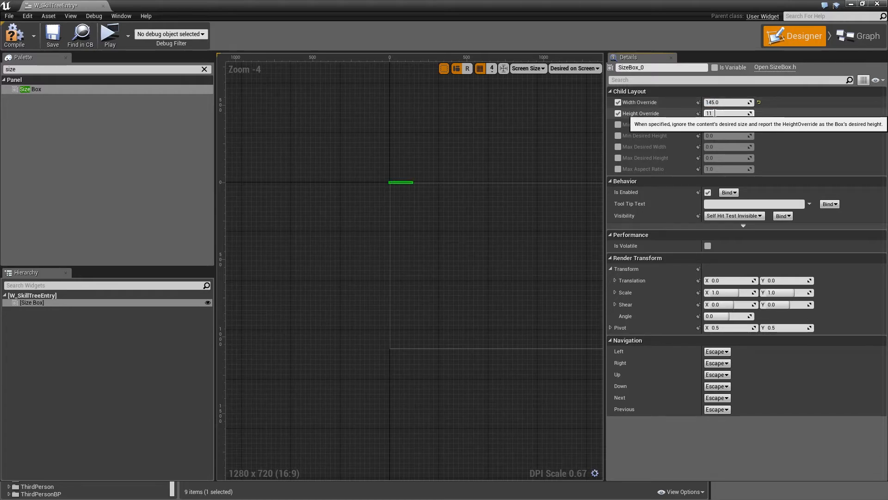
key("Return")
Add a Canvas Panel inside the root Size Box.
left_click(36, 70)
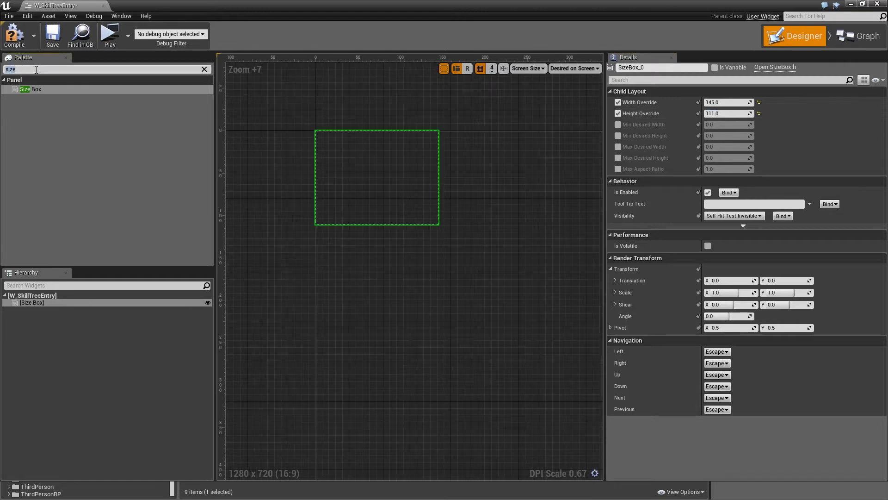
type("canvas")
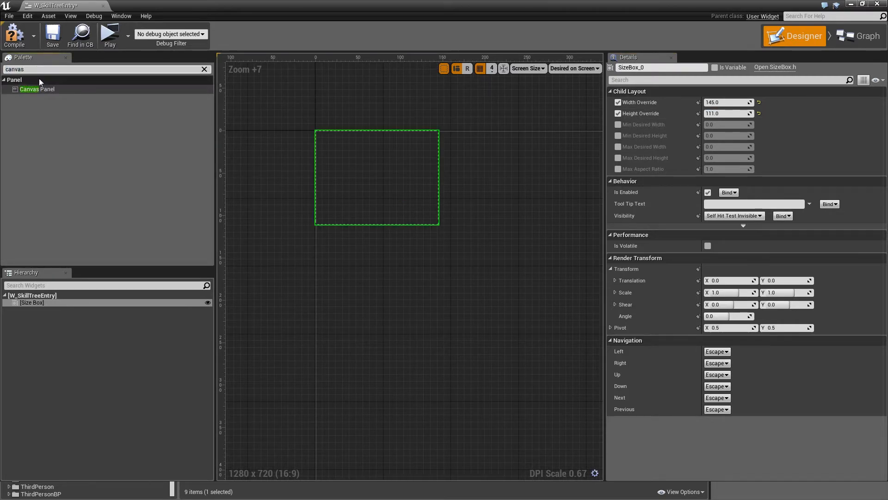
left_click_drag(41, 89, 60, 306)
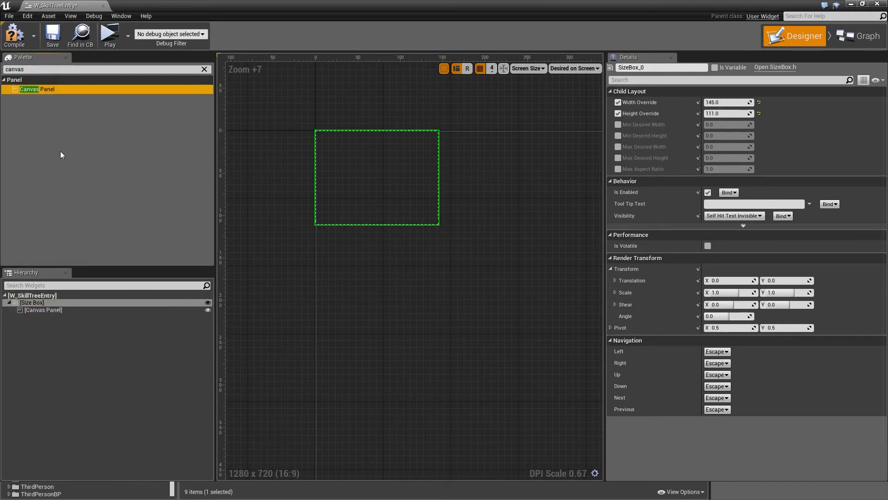
Add an Overlay inside the Canvas Panel and name it SkillOverlay.
left_click(46, 70)
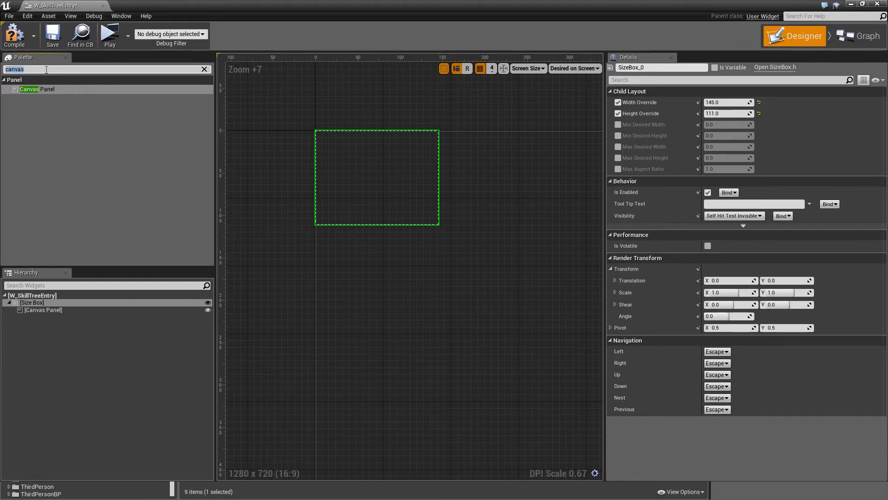
type("overla")
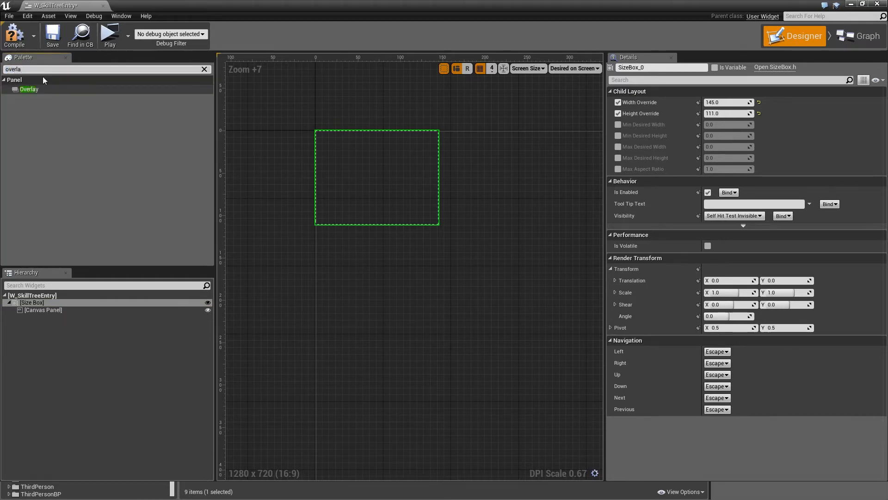
left_click_drag(42, 89, 86, 317)
left_click(656, 67)
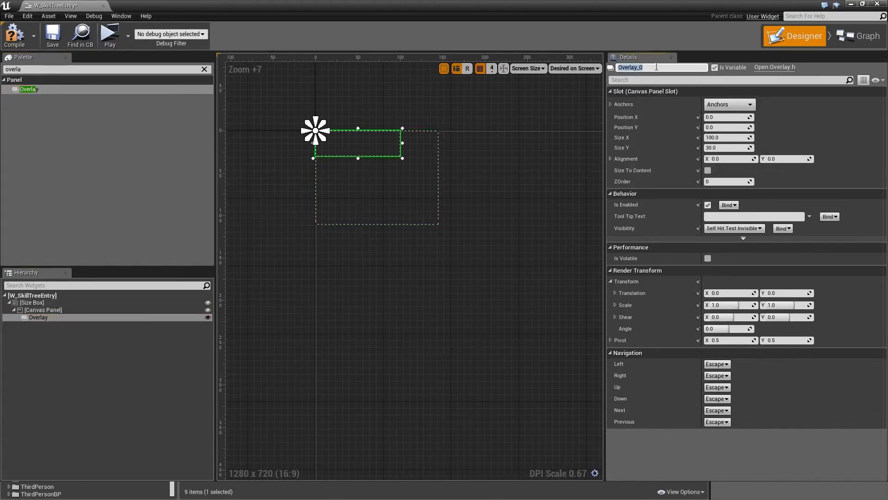
type("SkillOverlay")
key("Return")
Set the SkillOverlay's Size X and Size Y to 111.
left_click(738, 137)
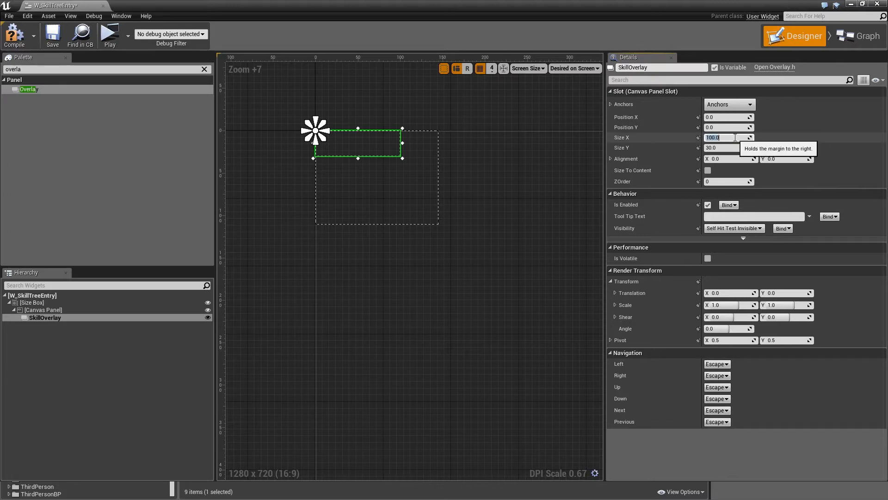
type("111")
key("Return")
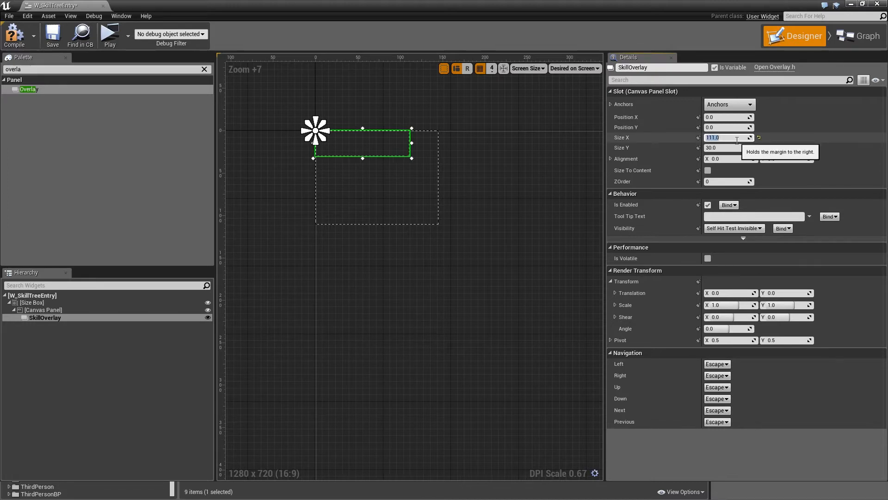
left_click(734, 148)
type("1")
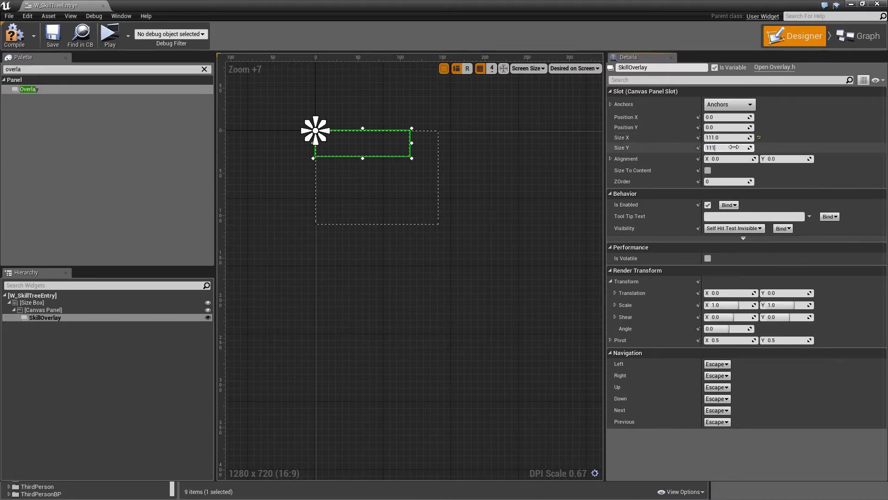
type("11")
key("Return")
Add a second Size Box inside the SkillOverlay.
scroll(351, 129, "up", 6)
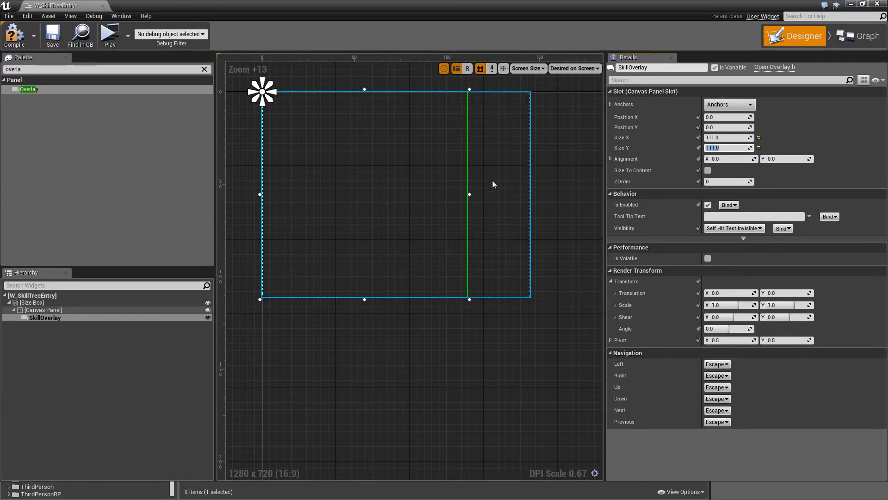
left_click(52, 67)
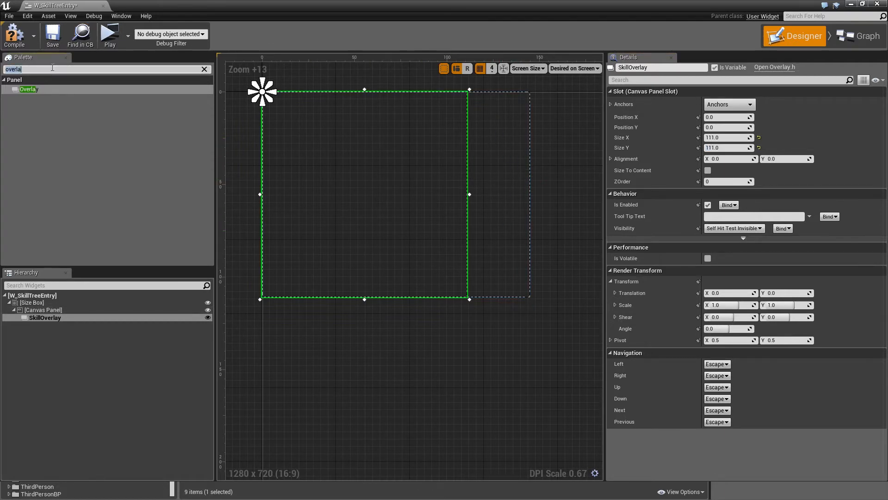
type("size")
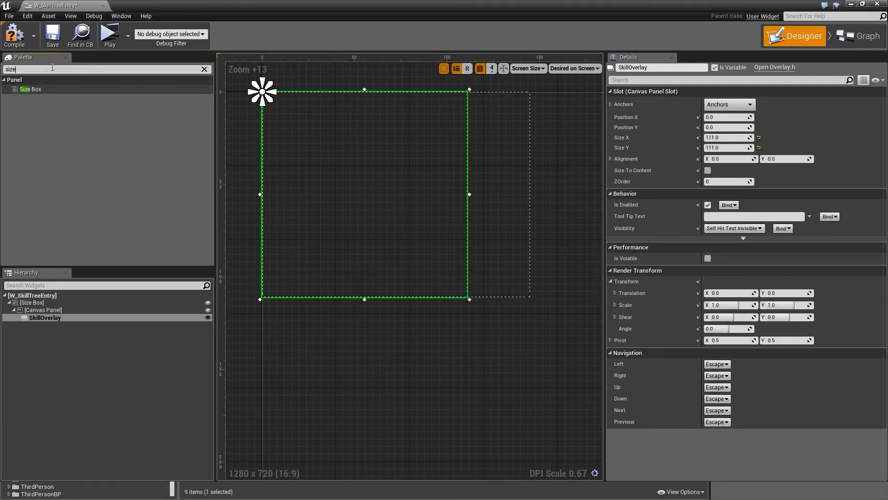
left_click_drag(31, 89, 65, 318)
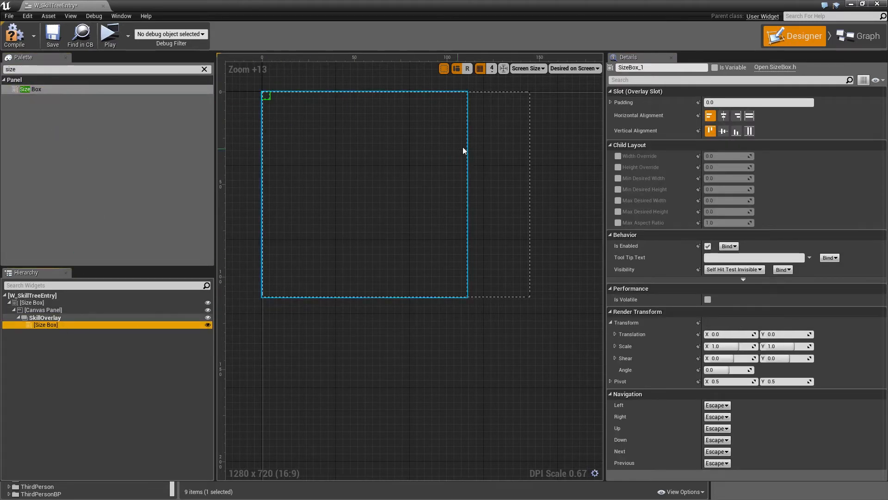
Give the inner Size Box a top padding of 1 and center it horizontally and vertically.
left_click(611, 102)
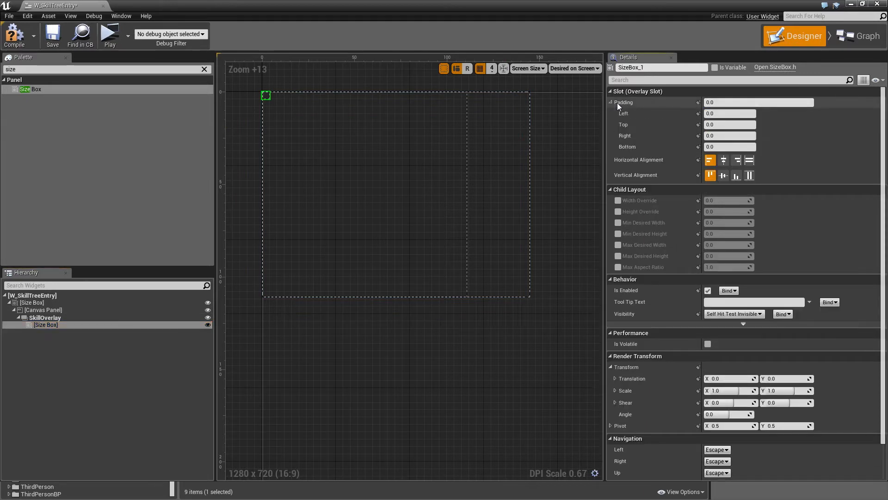
left_click(723, 126)
type("1")
key("Return")
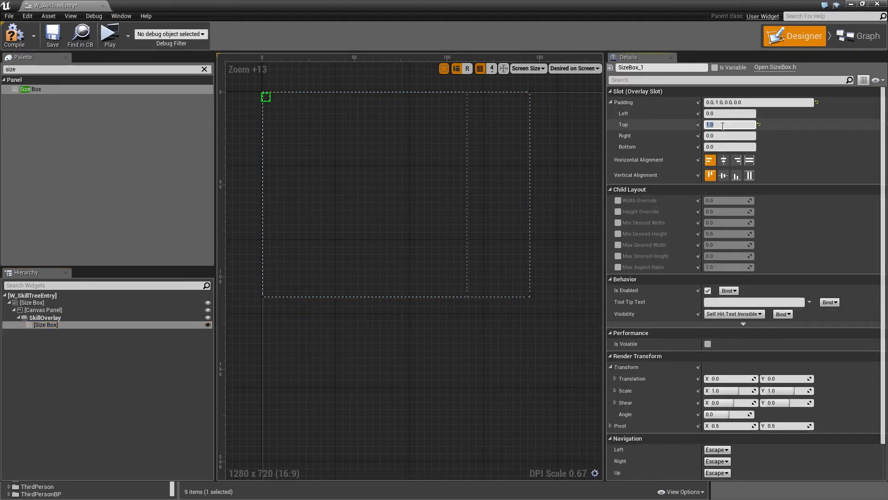
left_click(724, 161)
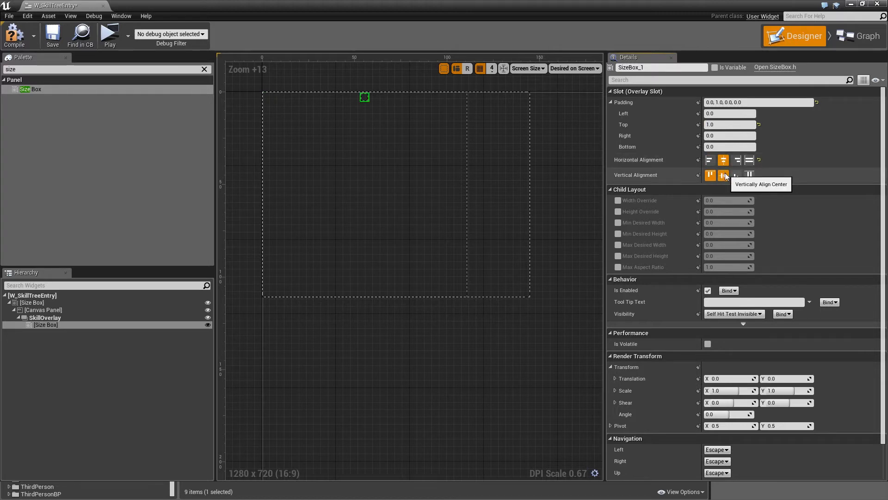
left_click(725, 176)
Enable the inner Size Box's width and height overrides and set both to 81.
left_click(620, 200)
left_click(619, 212)
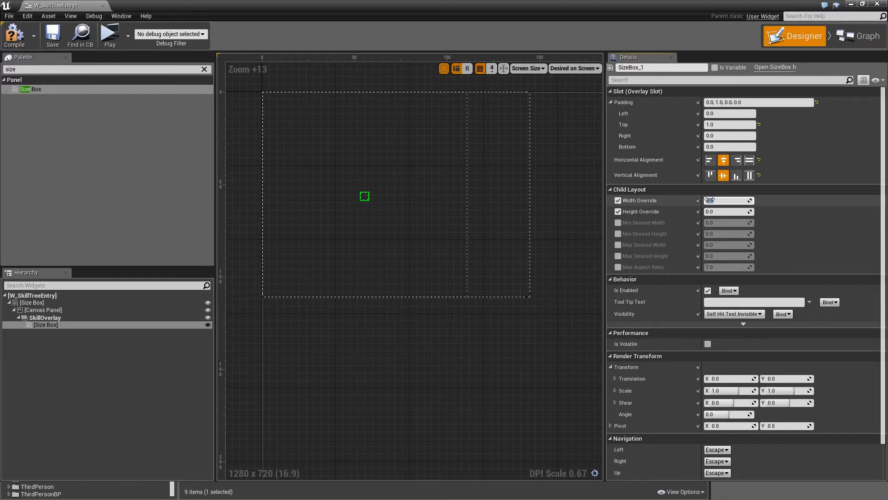
key("Return")
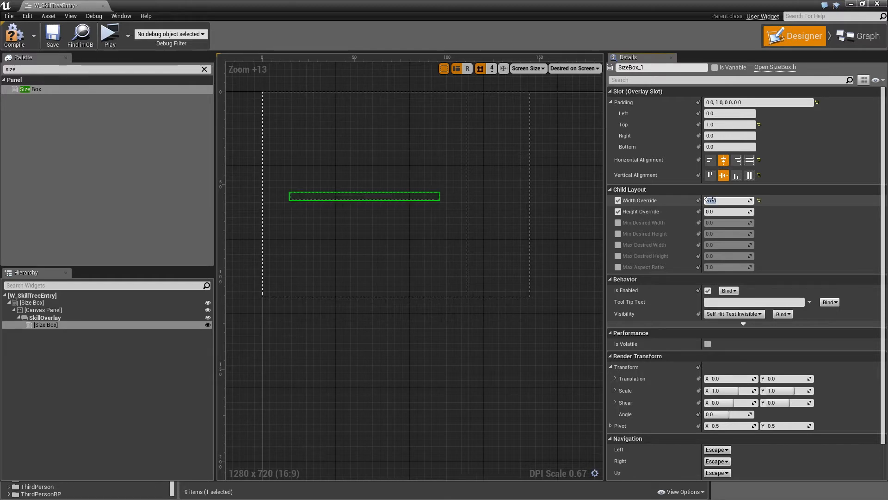
left_click(712, 212)
type("81")
key("Return")
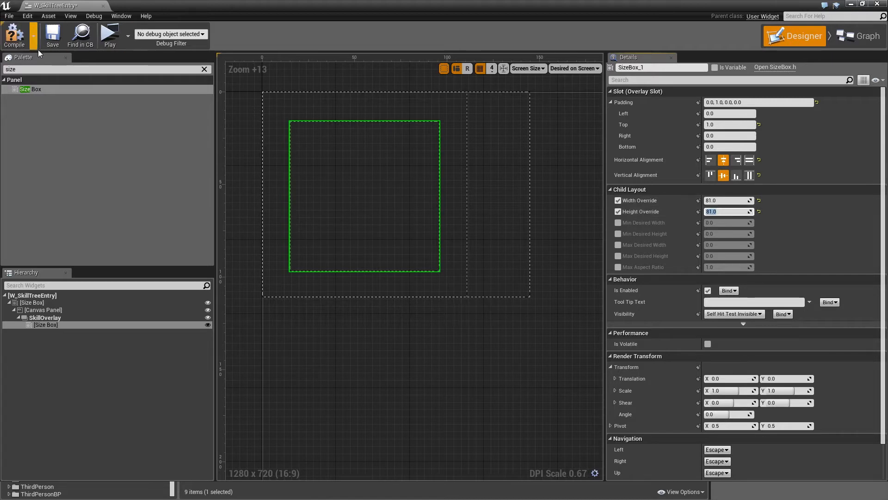
Add an Image inside the inner Size Box and name it SkillIcon.
left_click(51, 69)
type("image")
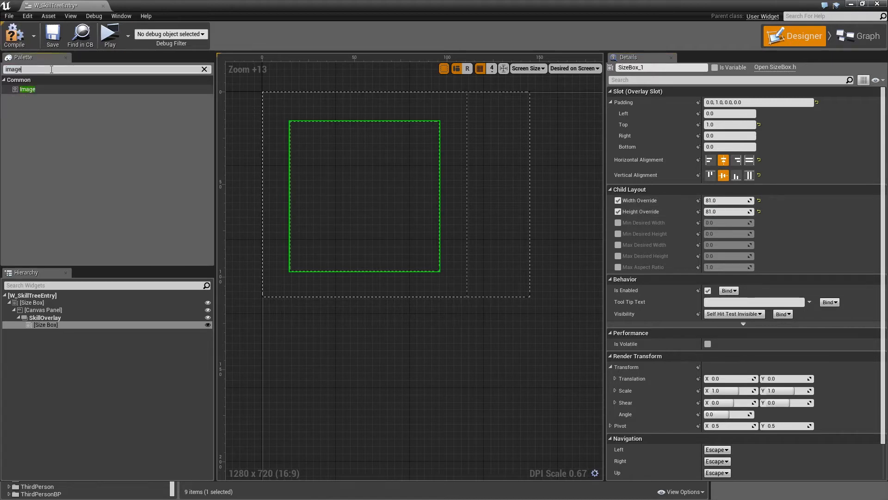
left_click_drag(27, 89, 67, 333)
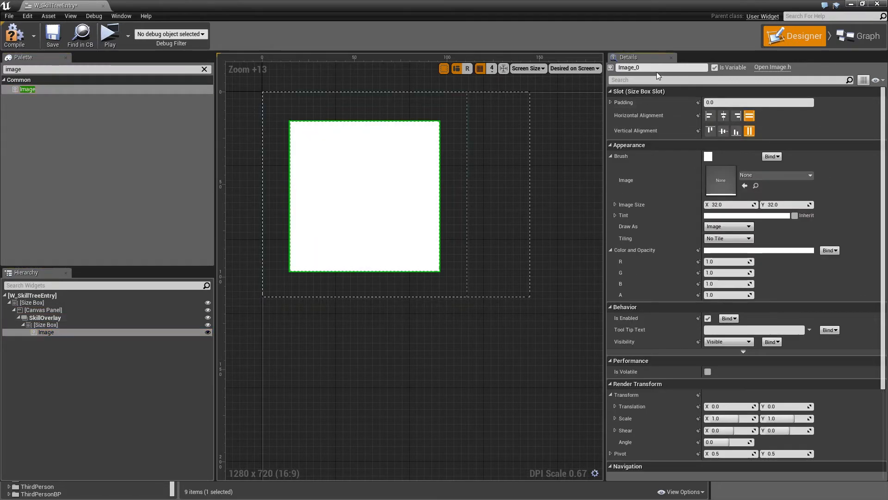
left_click(652, 67)
type("SkillIcon")
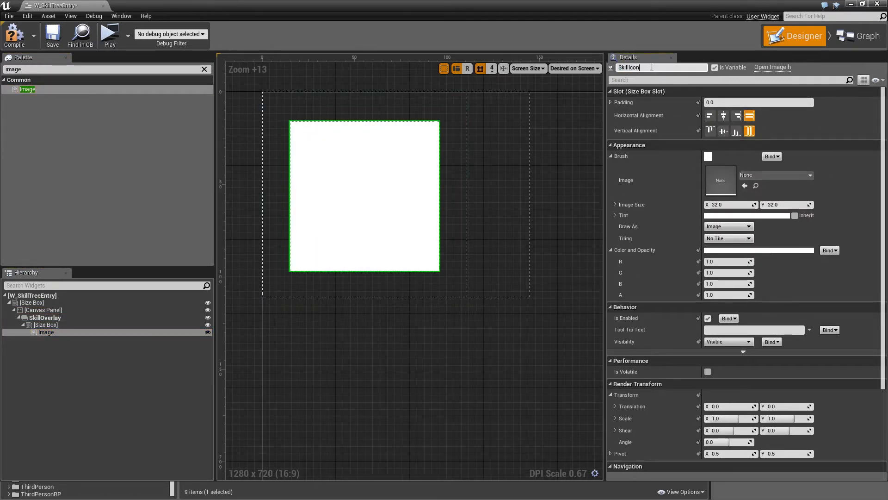
key("Return")
Assign the Icon_FocusOfMind texture to the SkillIcon image's brush.
left_click(776, 174)
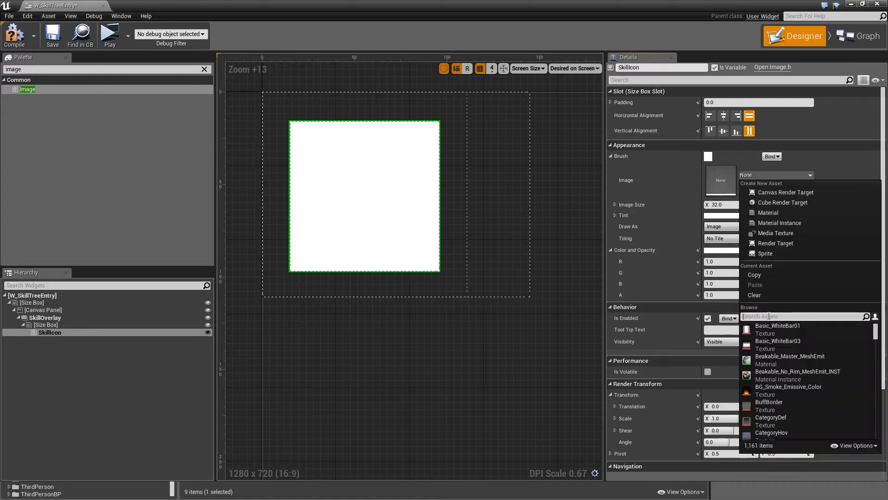
type("focus")
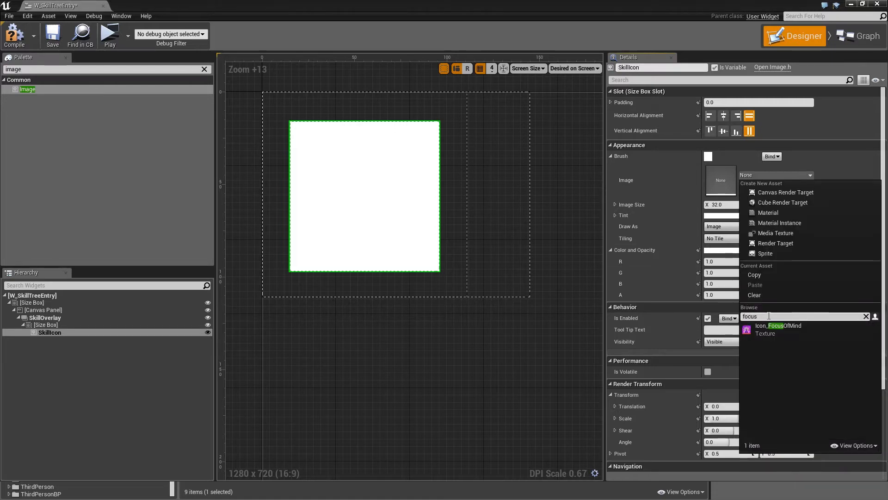
left_click(777, 326)
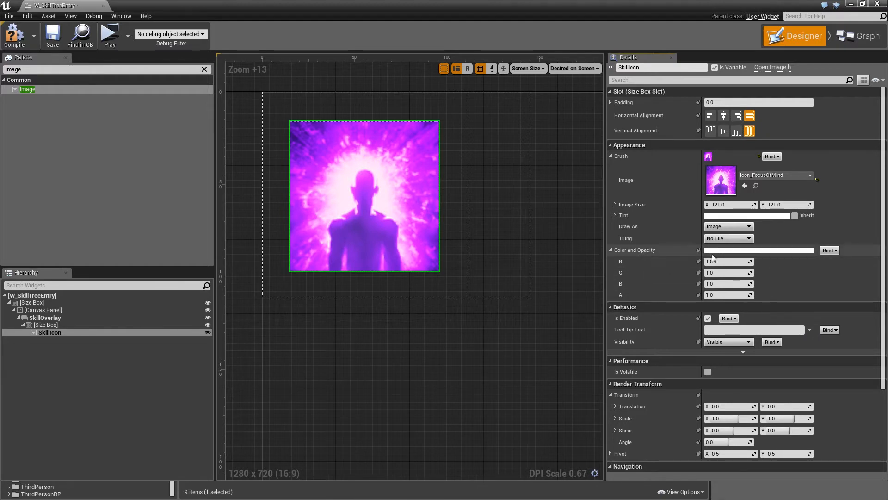
Set the SkillIcon's Color and Opacity to the linear hex value 3A3A3AFF.
left_click(735, 254)
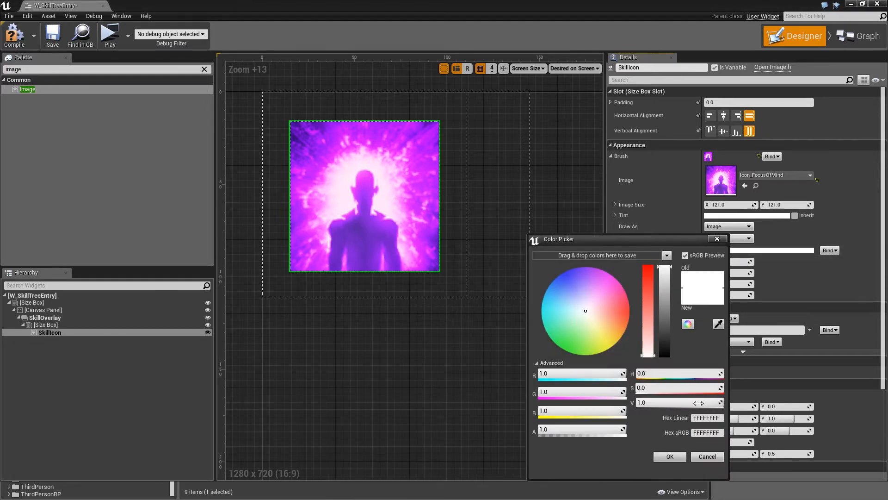
left_click(708, 418)
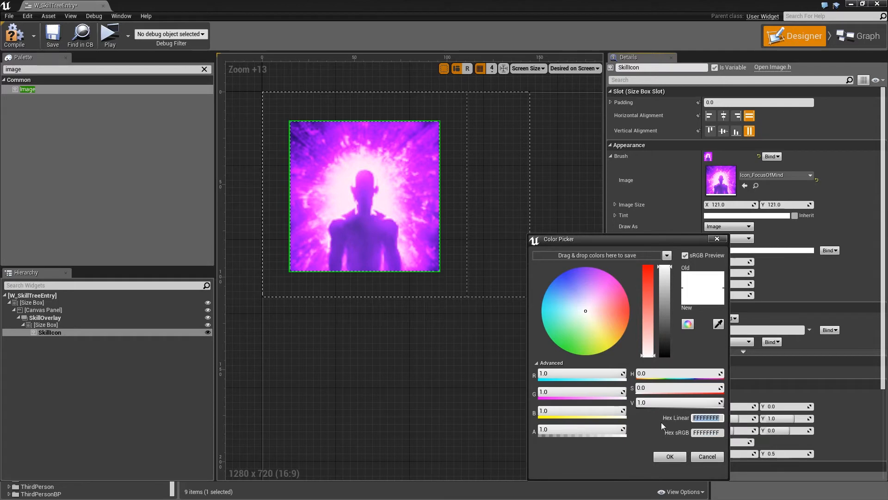
type("3a3a3aff")
key("Return")
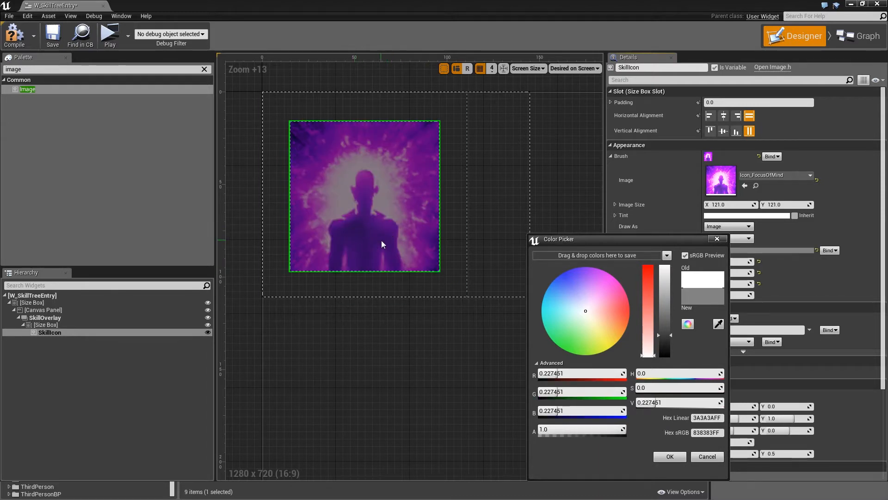
left_click(678, 458)
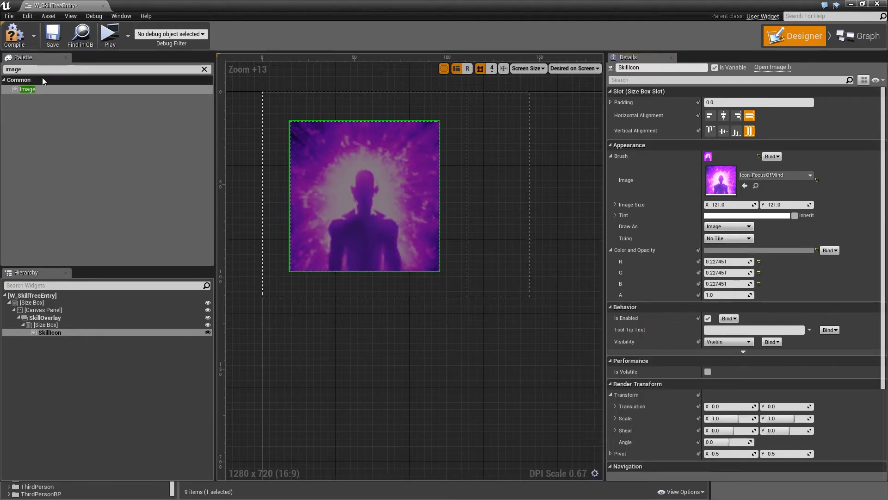
Add an Image to the SkillOverlay and name it SkillBorder.
left_click_drag(42, 88, 57, 319)
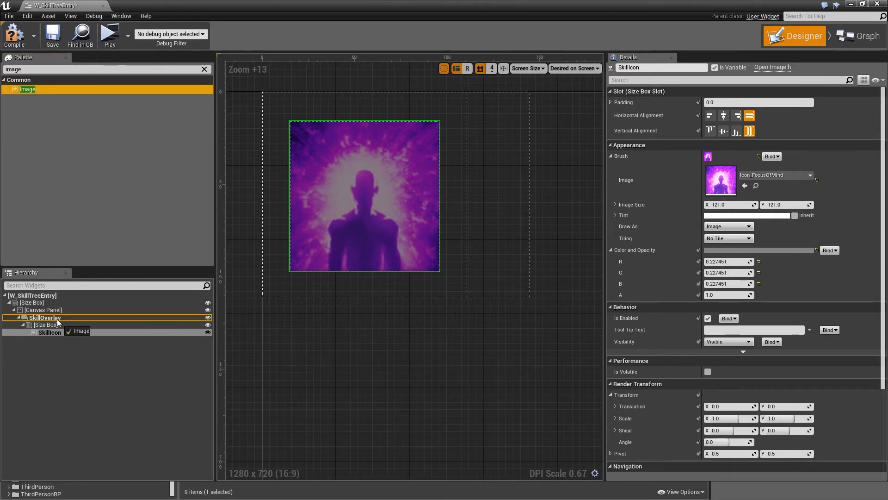
left_click_drag(57, 319, 57, 319)
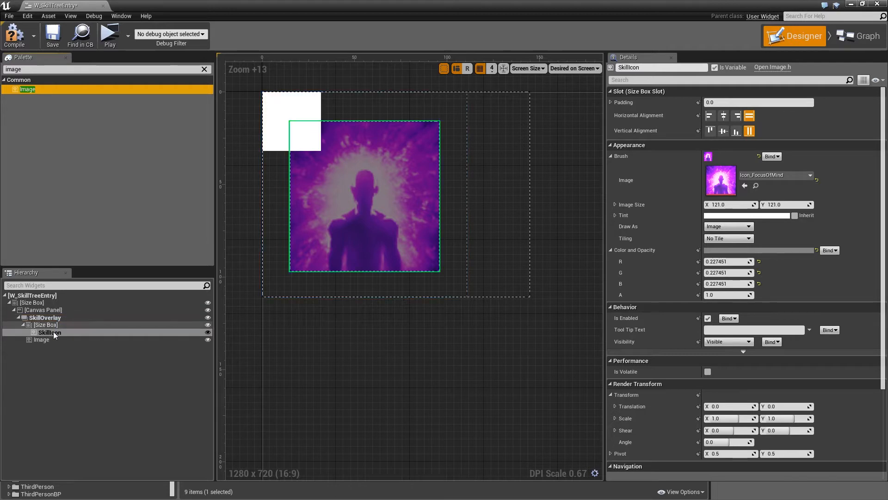
left_click(653, 67)
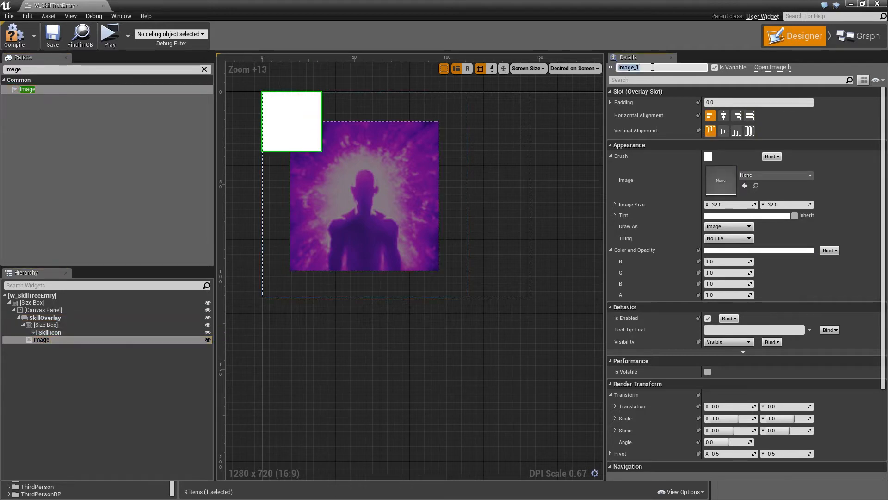
type("SkillBorder")
key("Return")
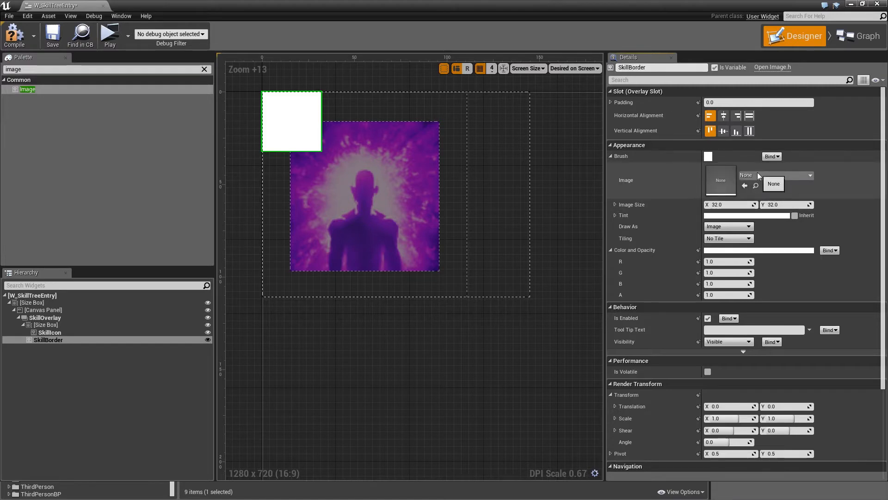
Assign the SkillBorder texture to the SkillBorder image's brush.
left_click(759, 175)
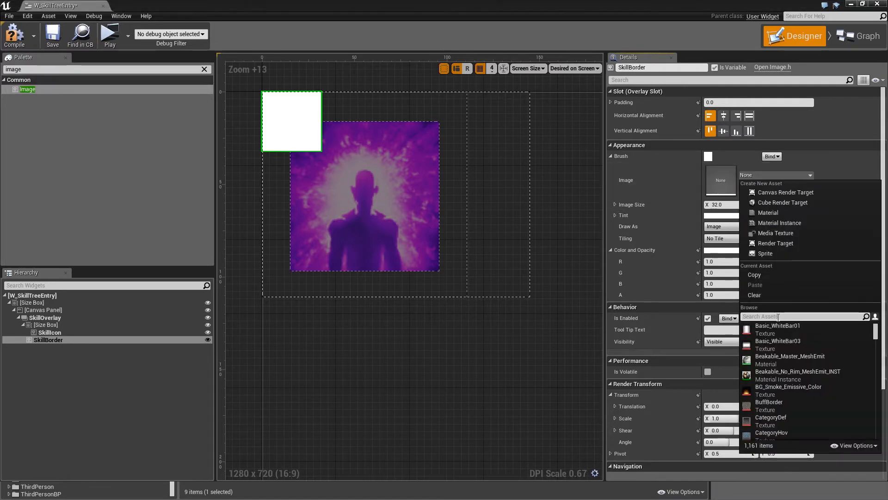
type("skillbo")
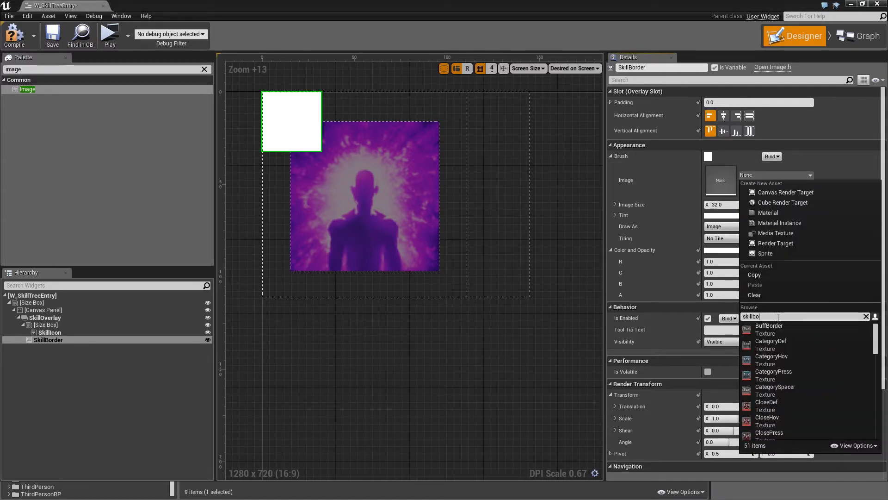
type("rder")
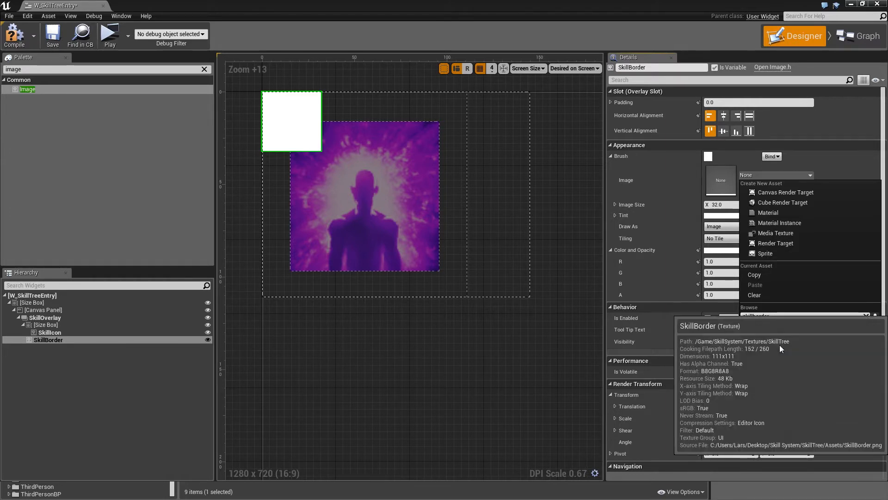
left_click(781, 346)
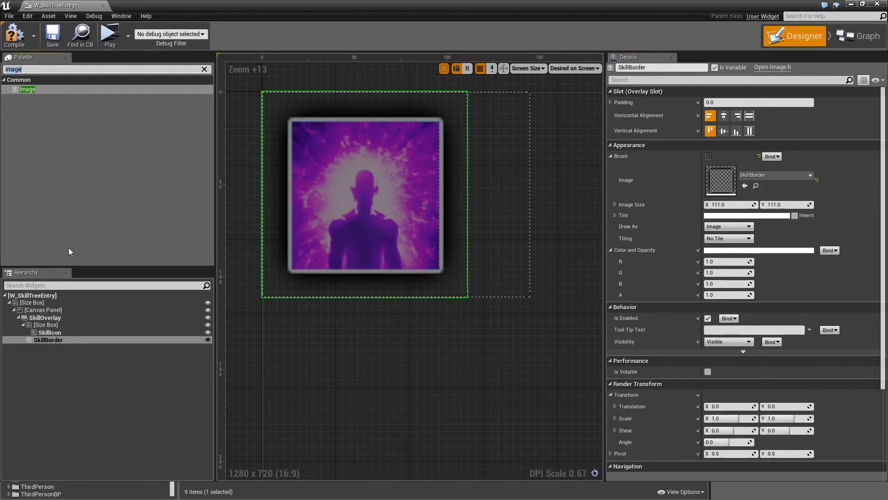
Add a Text widget to the SkillOverlay, name it StageText and make it a variable.
type("te")
left_click_drag(28, 89, 79, 322)
left_click(674, 67)
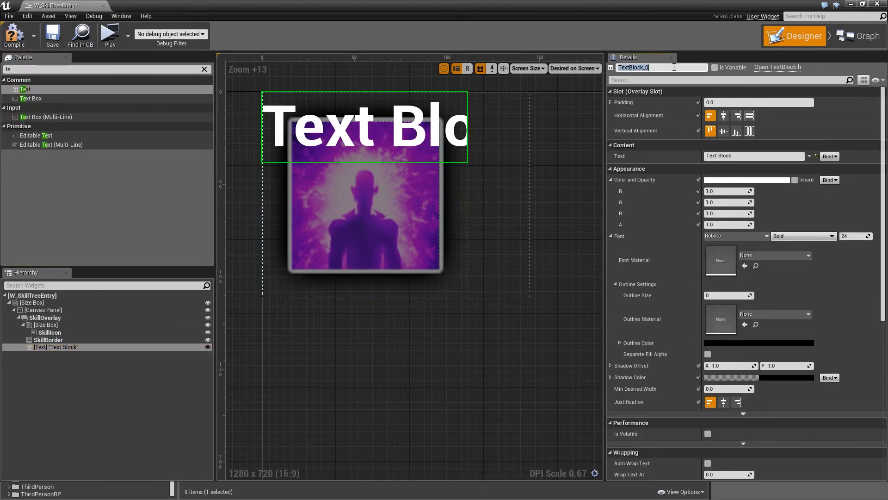
type("StageText")
key("Return")
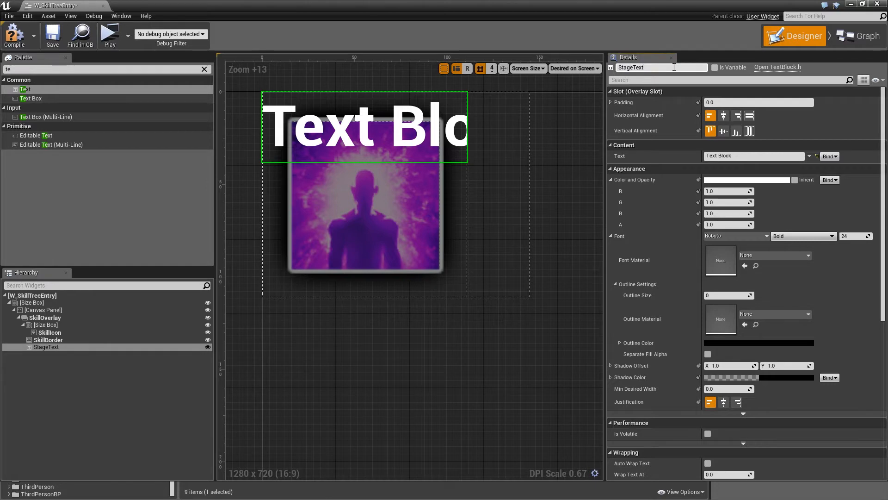
left_click(715, 68)
Align StageText vertically to the bottom of the overlay and set its text to 0/1.
left_click(736, 131)
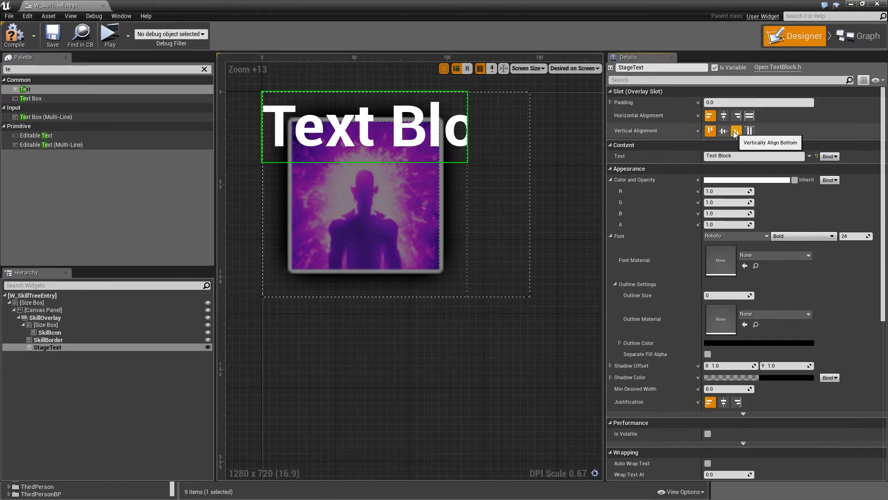
left_click(736, 132)
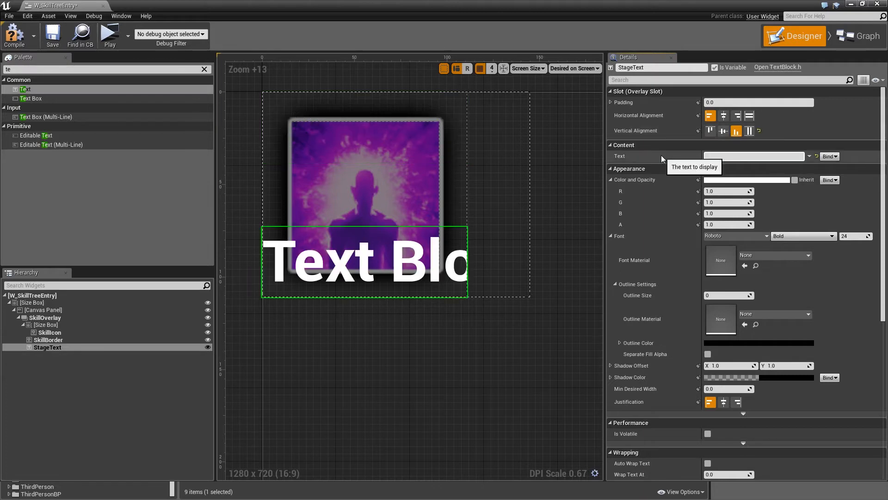
type("1")
key("Return")
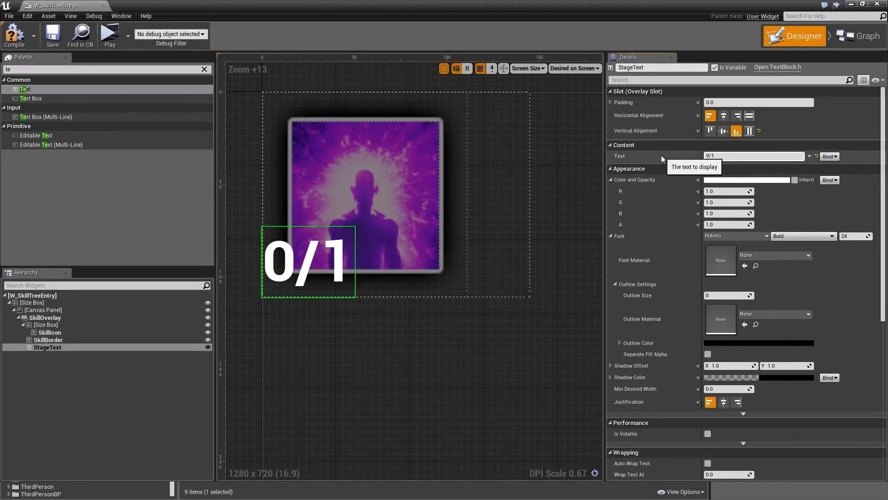
Set StageText's slot padding to 18 on the left and 13 on the bottom.
left_click(610, 102)
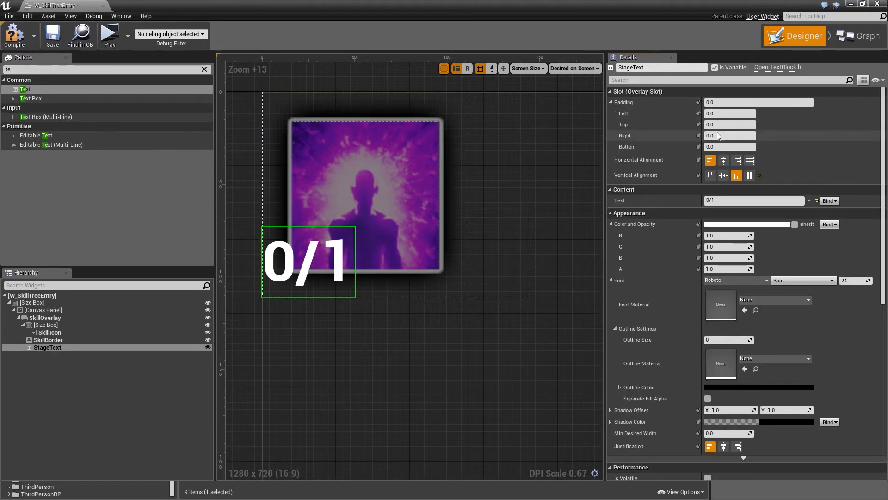
left_click(713, 113)
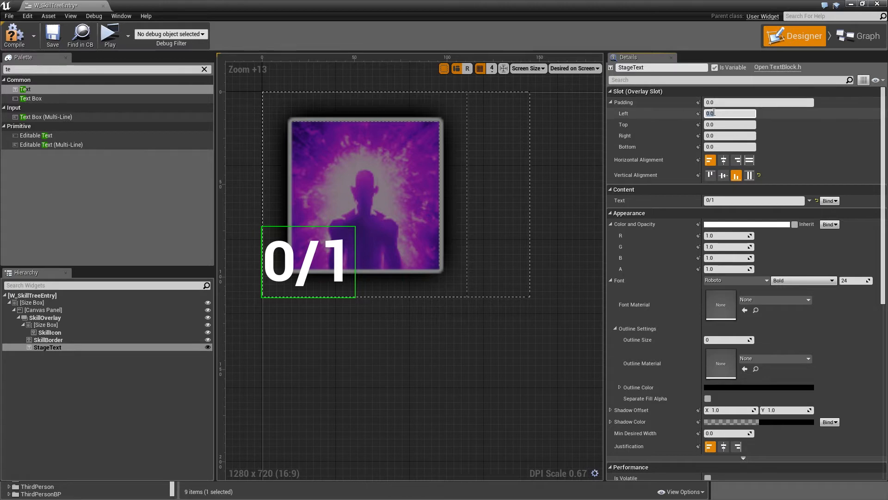
type("18")
key("Return")
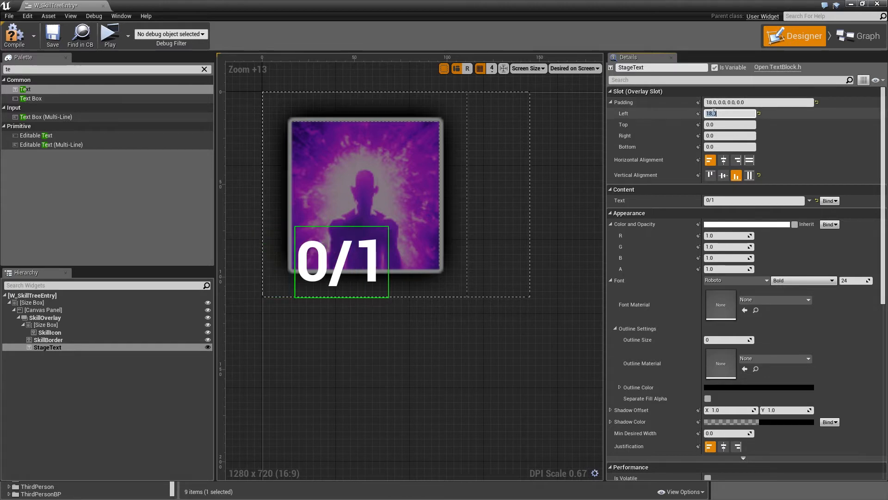
left_click(720, 146)
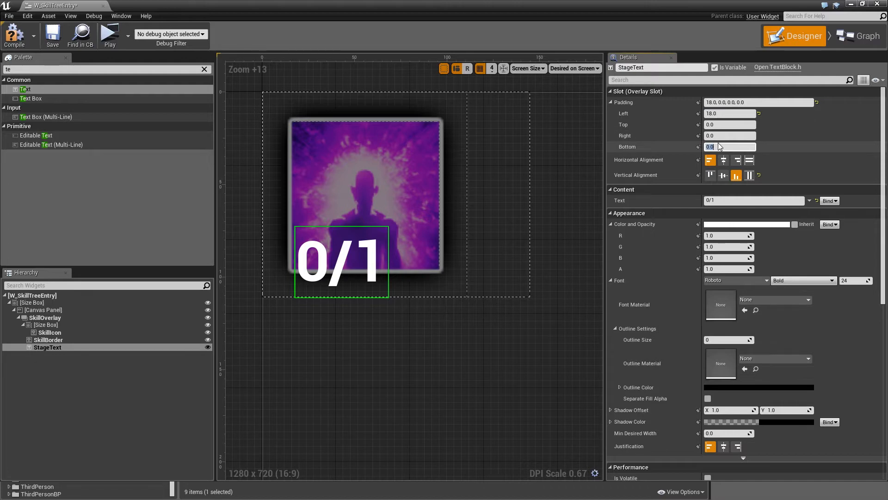
type("13")
key("Return")
Set StageText's font size to 11 and its typeface to Bold Italic.
left_click(853, 280)
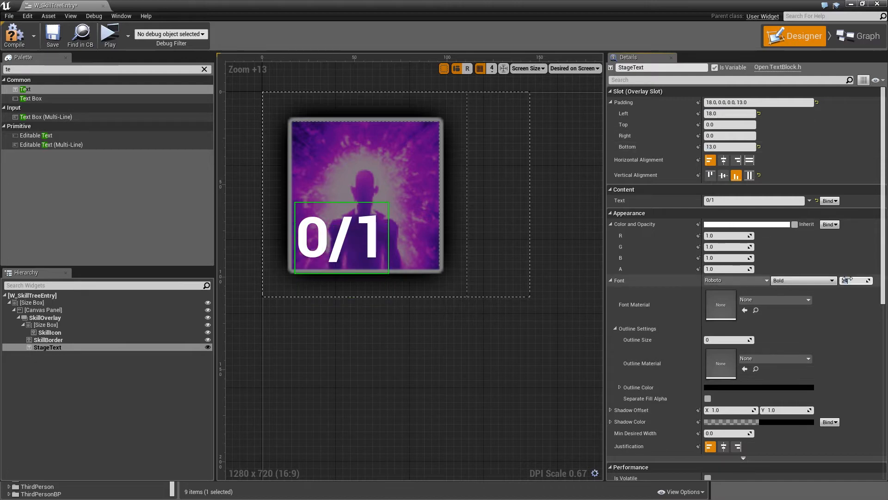
type("11")
key("Return")
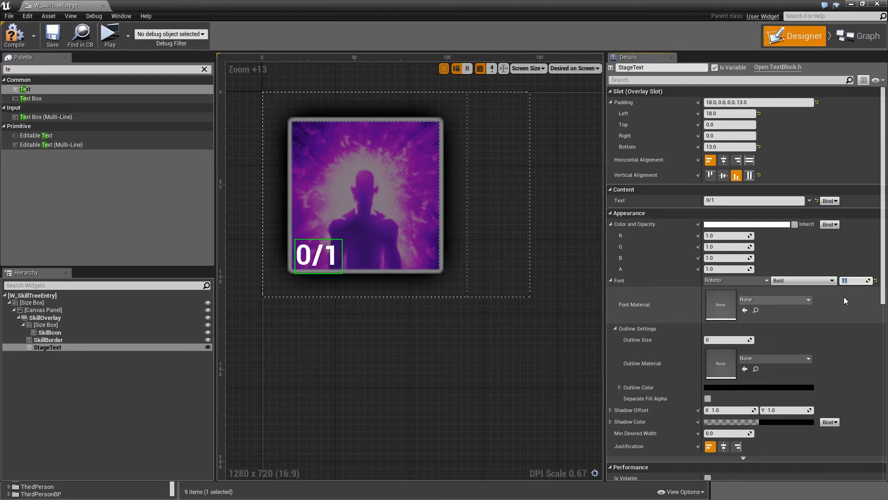
left_click(798, 278)
left_click(796, 293)
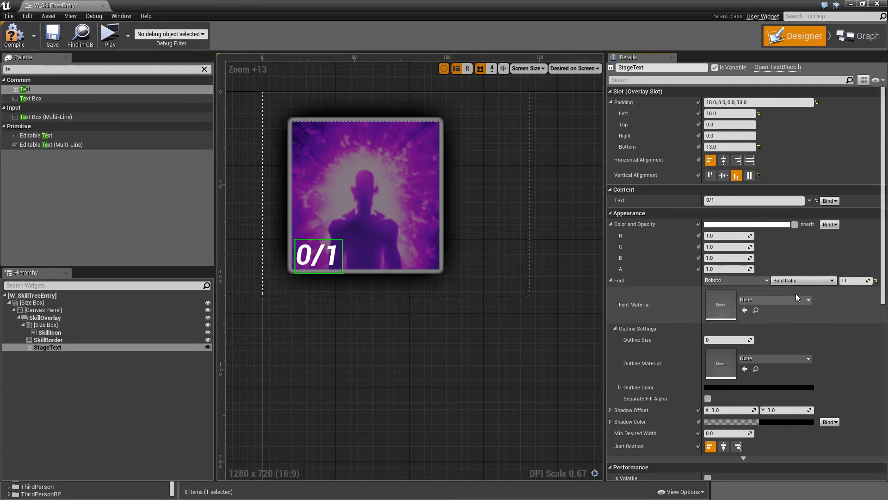
Make StageText's shadow color opaque black with an alpha of 1.0, and save the widget.
scroll(756, 312, "down", 2)
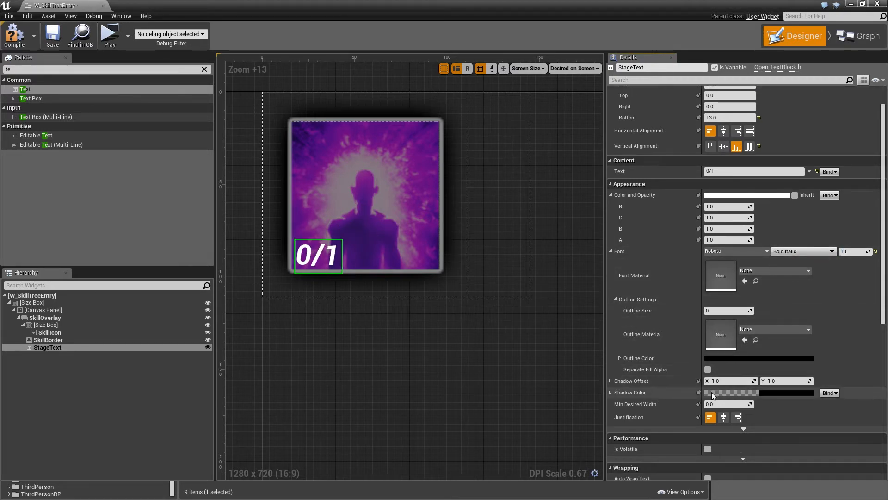
left_click(759, 359)
left_click_drag(543, 429, 630, 429)
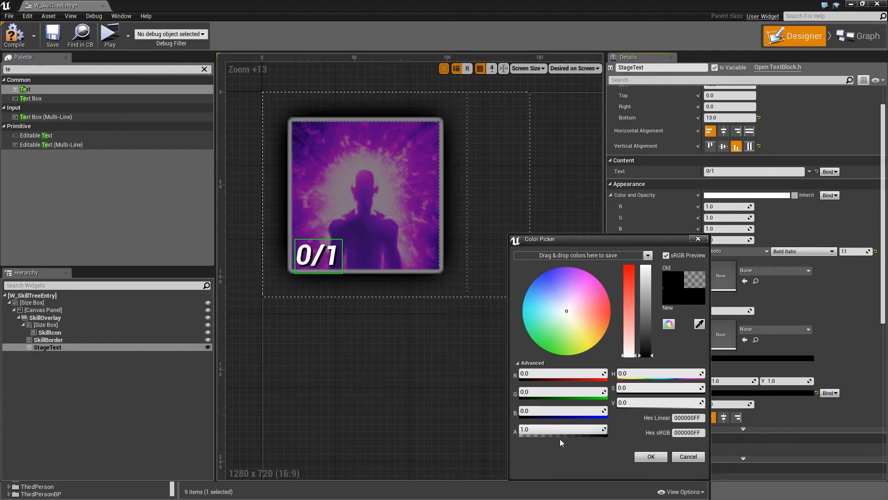
left_click(650, 457)
key("ctrl+s")
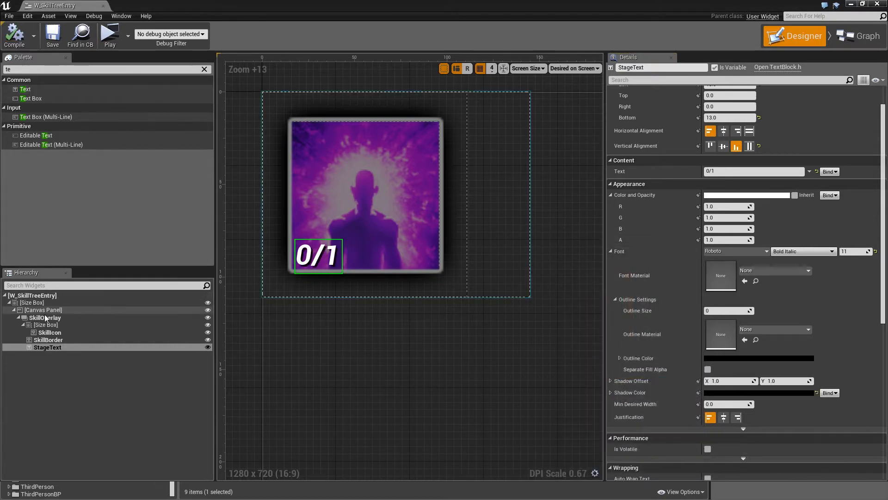
Add a Vertical Box to the Canvas Panel, name it UpgradeBox and make it a variable.
left_click(19, 317)
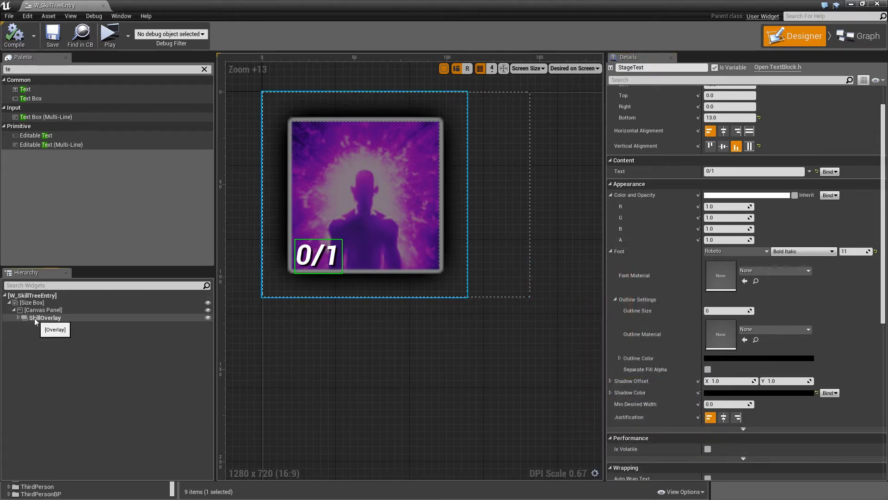
left_click(44, 69)
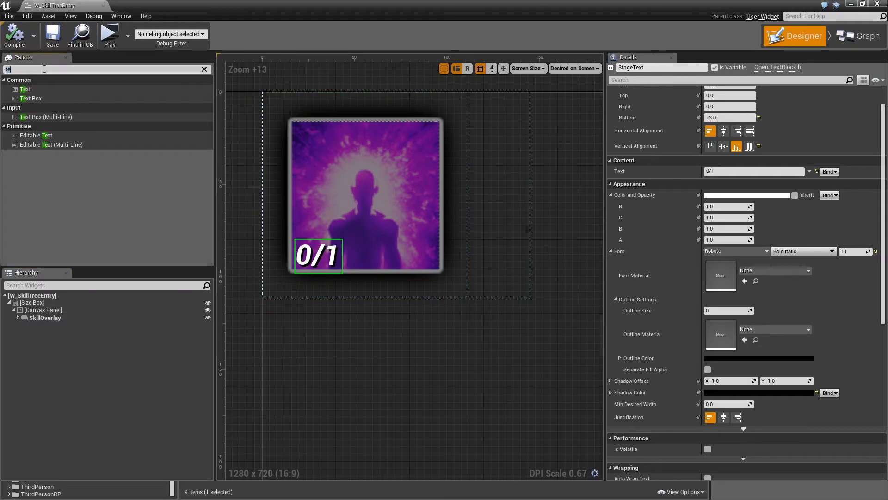
type("verti")
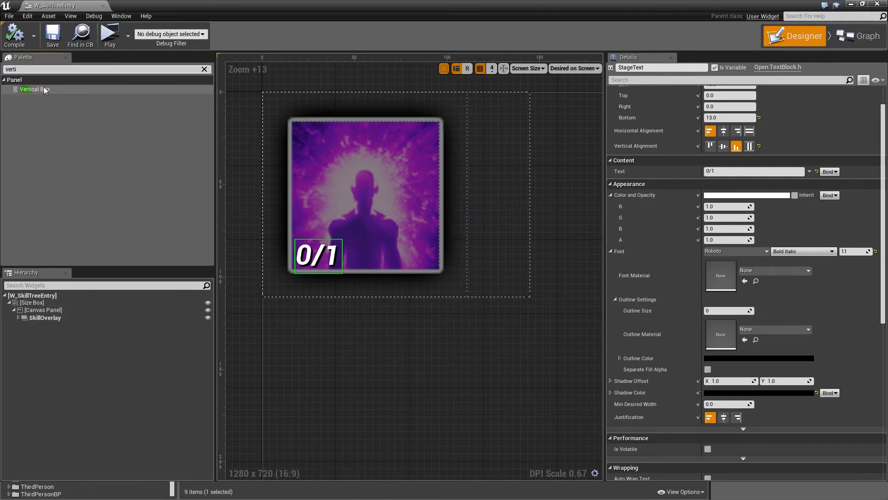
left_click_drag(35, 89, 37, 311)
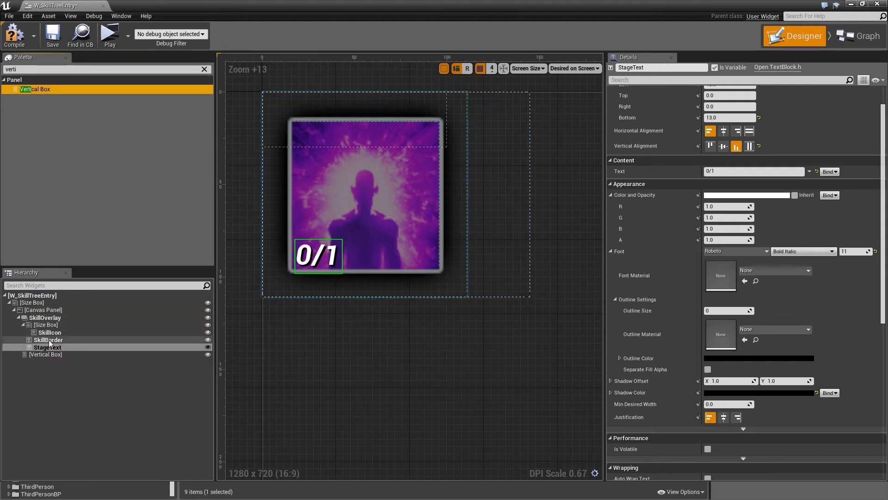
left_click(45, 354)
left_click(676, 68)
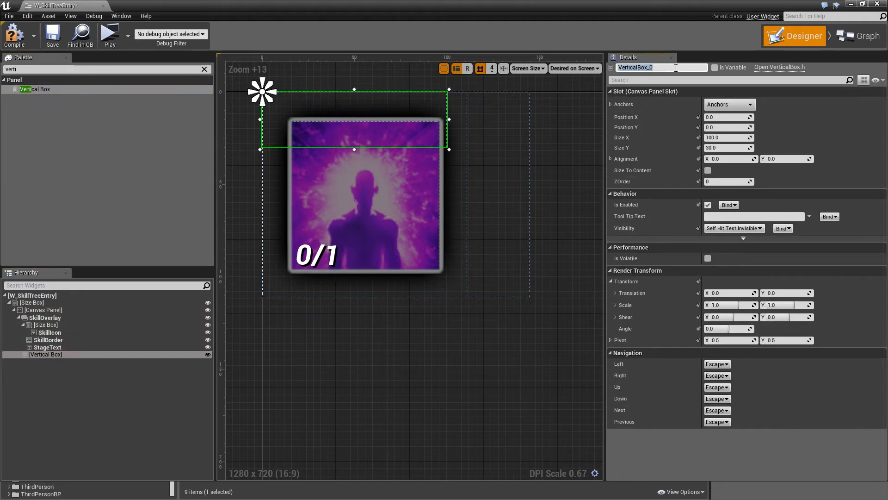
type("UpgradeBox")
key("Return")
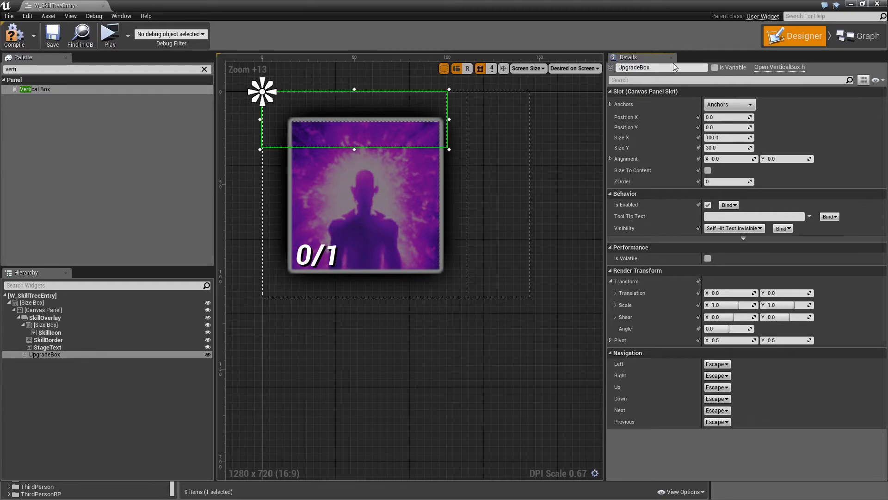
left_click(716, 67)
Set UpgradeBox's canvas position to X 104 and Y 12.
left_click(738, 118)
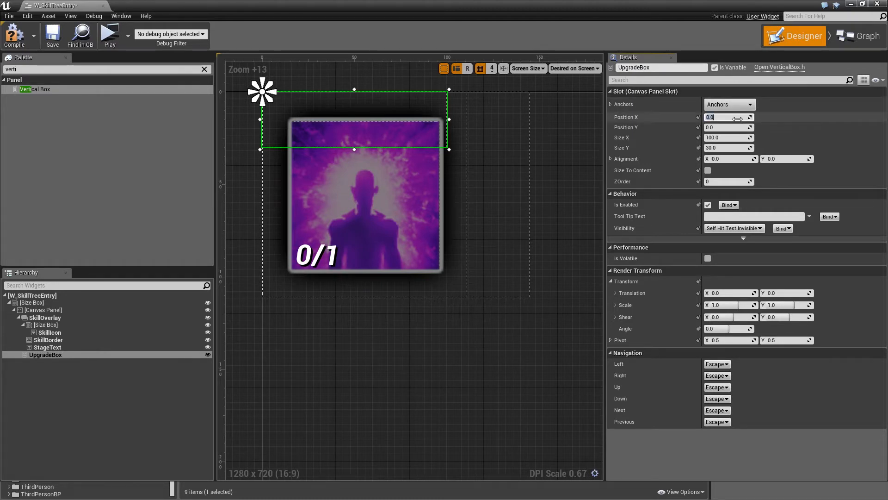
type("104")
key("Return")
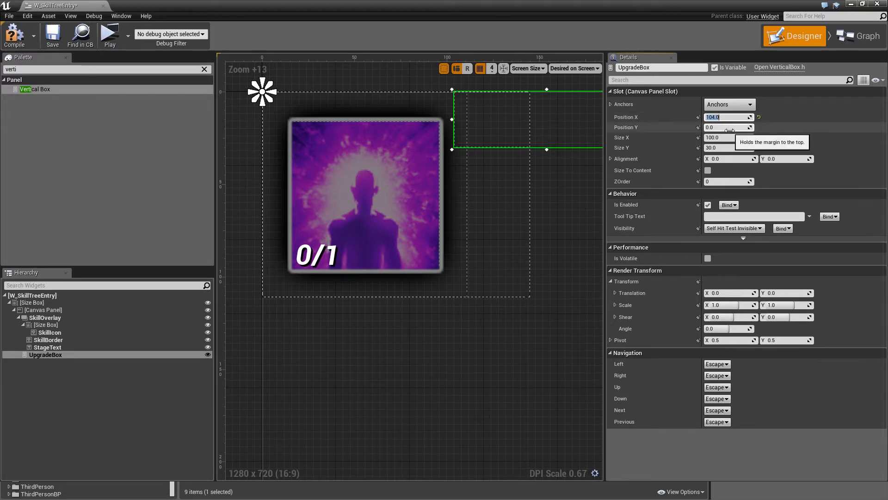
left_click(730, 131)
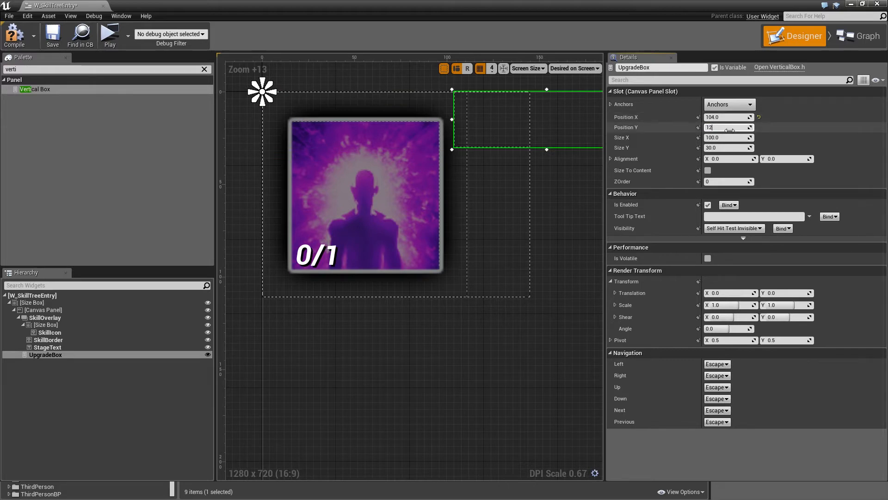
key("Return")
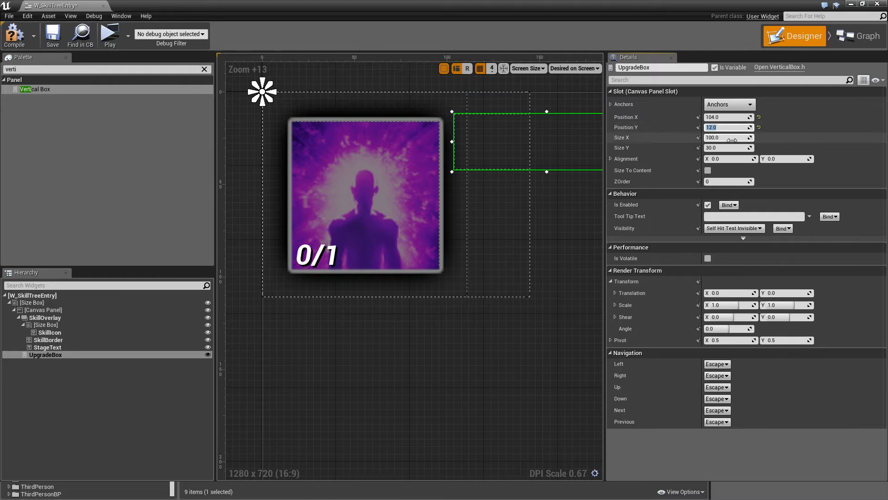
Make UpgradeBox size to its content with a ZOrder of 2 and Hidden visibility, and save the widget.
left_click(708, 170)
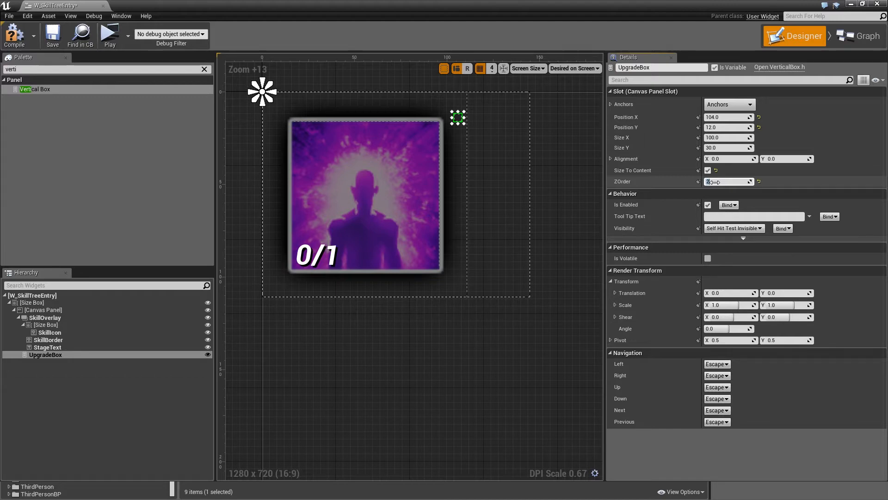
left_click(735, 228)
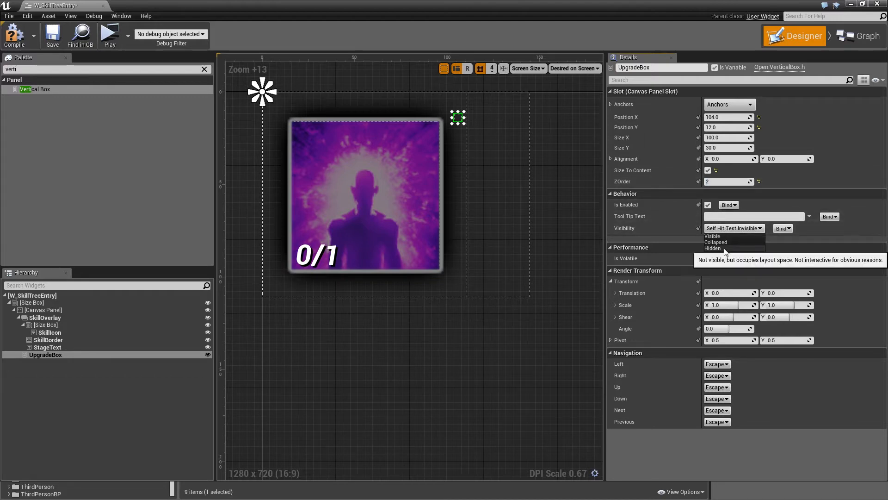
left_click(713, 249)
key("ctrl+s")
Add a Button named PlusButton inside UpgradeBox, with its horizontal and vertical alignment both centered.
left_click(45, 69)
type("butto")
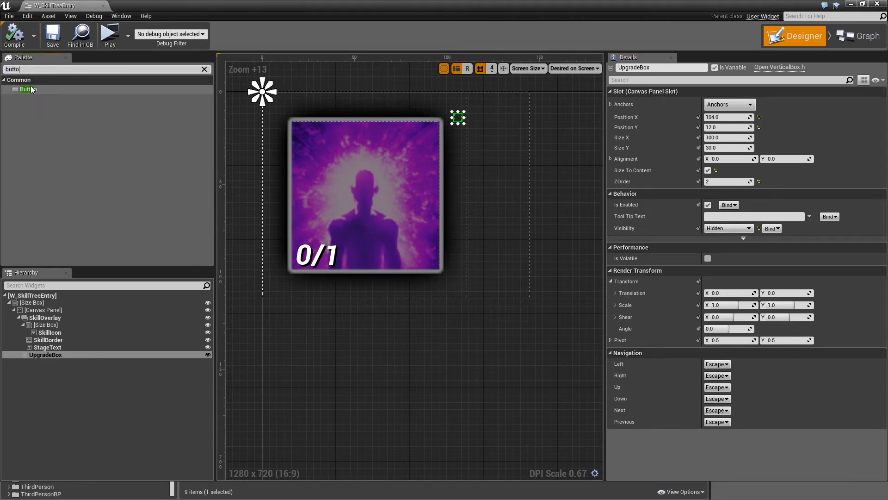
left_click_drag(28, 90, 84, 158)
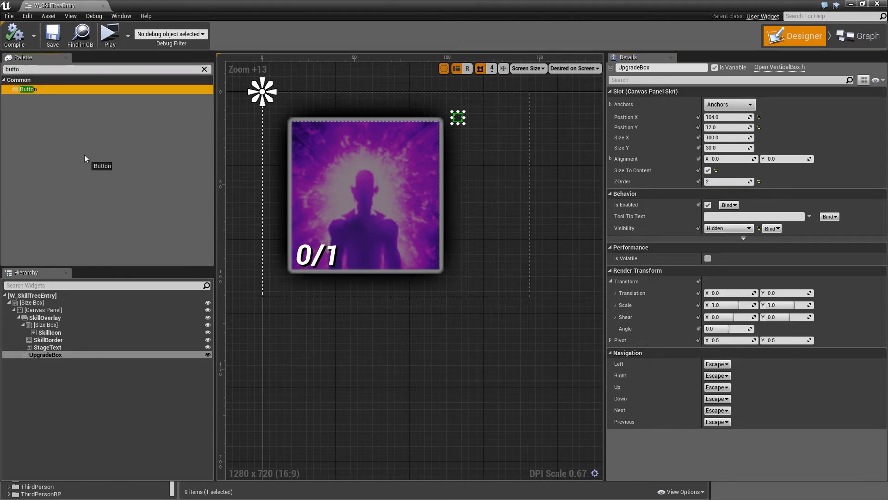
left_click_drag(87, 357, 78, 356)
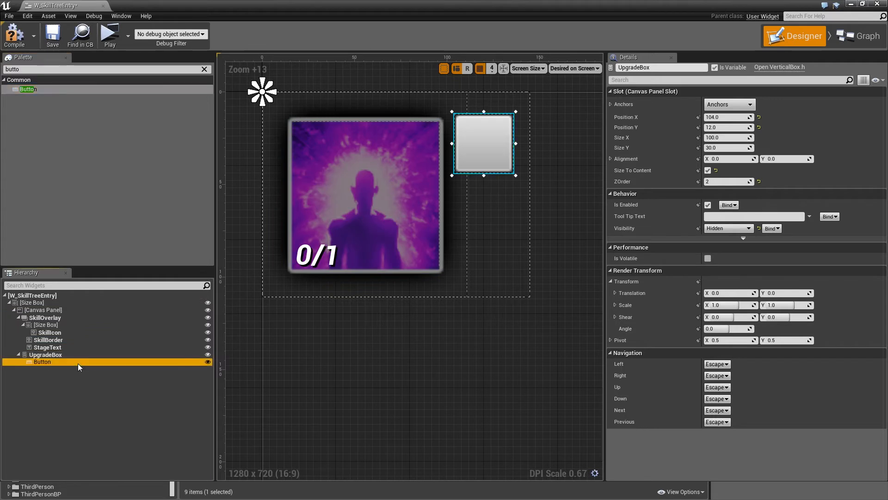
left_click(660, 68)
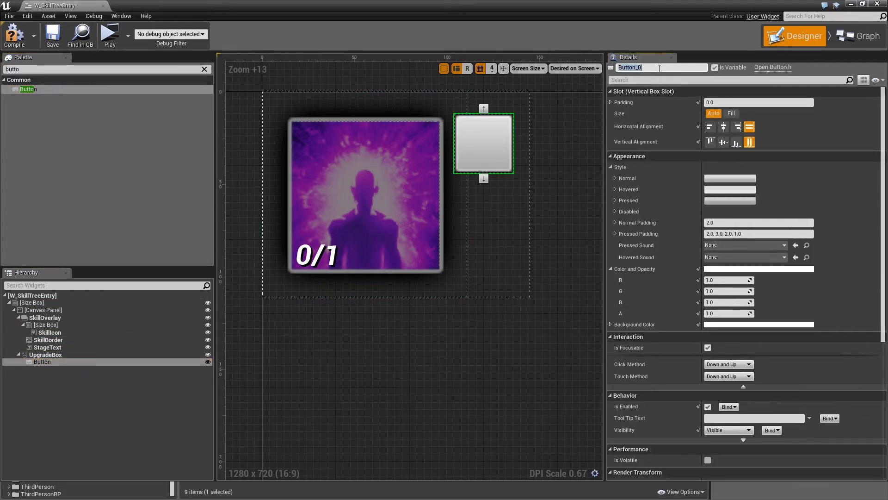
type("PlusButton")
key("Return")
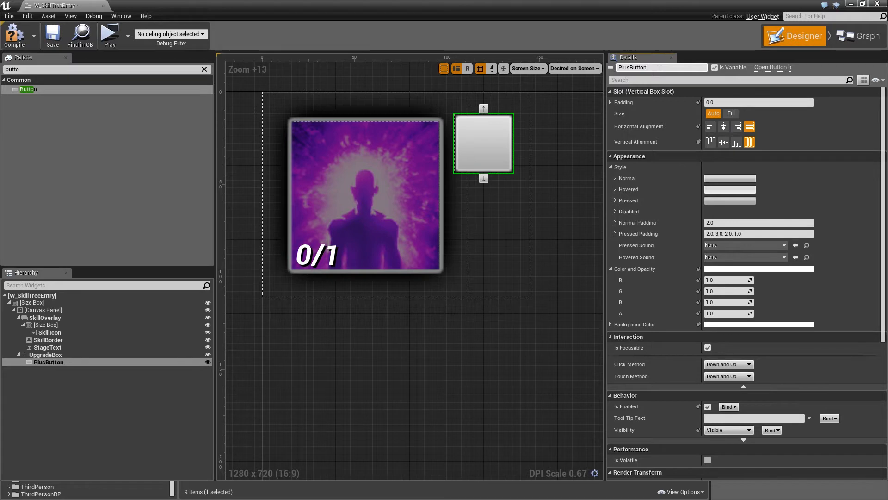
left_click(724, 127)
left_click(723, 142)
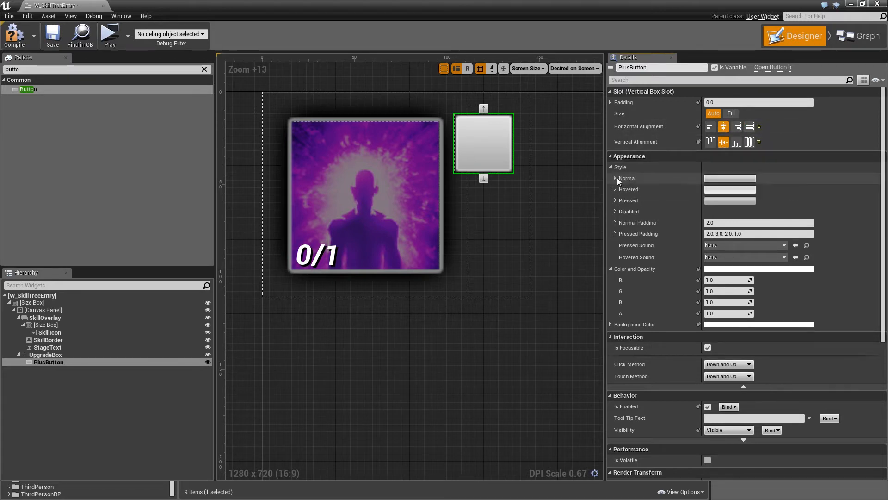
Set PlusButton's Normal style image to the PlusDef texture, drawn as Image.
left_click(615, 178)
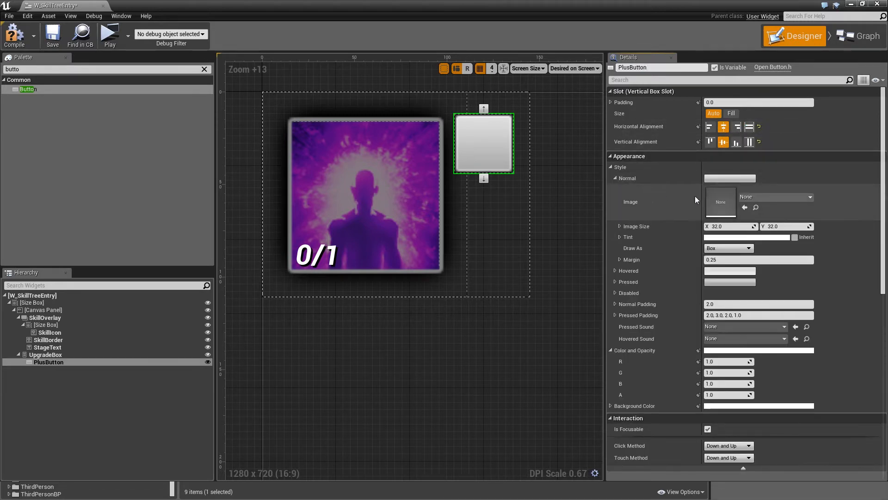
left_click(758, 197)
type("p")
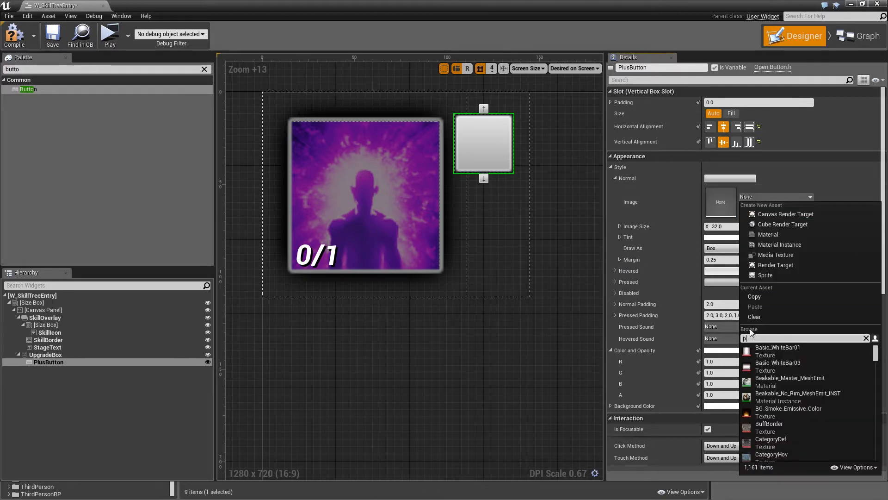
type("lusdef")
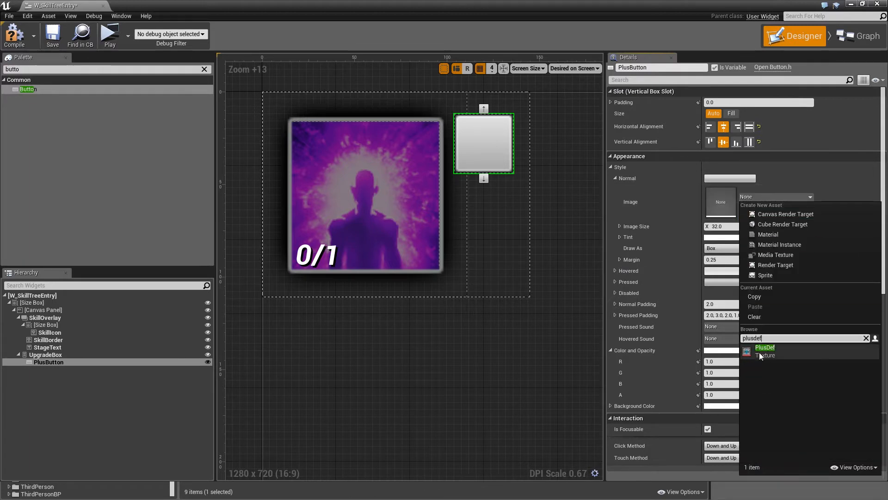
left_click(760, 351)
left_click(729, 248)
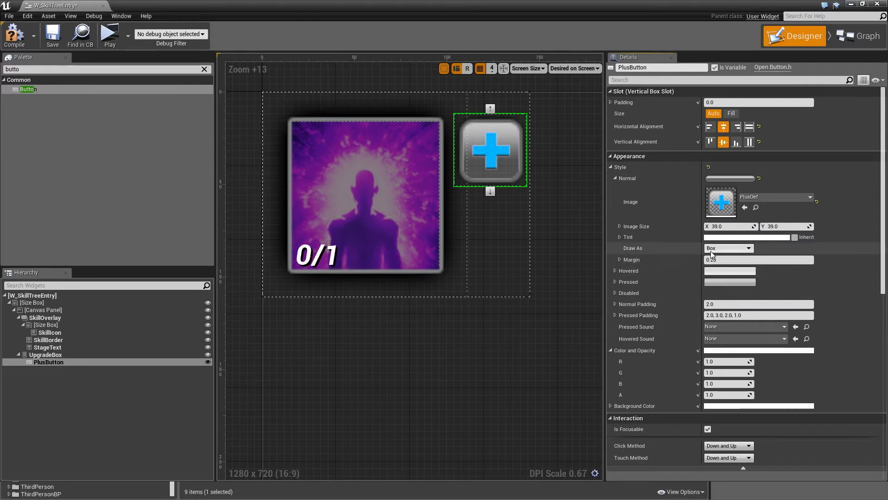
left_click(713, 274)
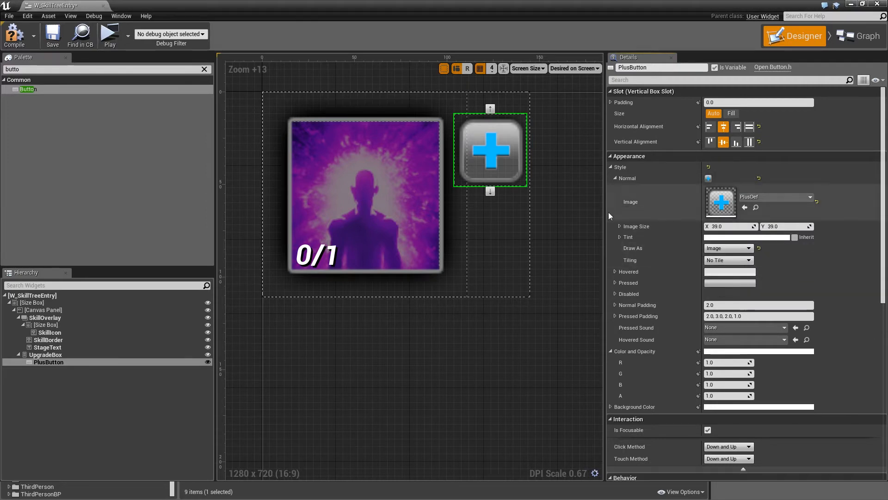
left_click(614, 179)
Copy PlusButton's Normal style to its Hovered and Pressed styles.
right_click(619, 178)
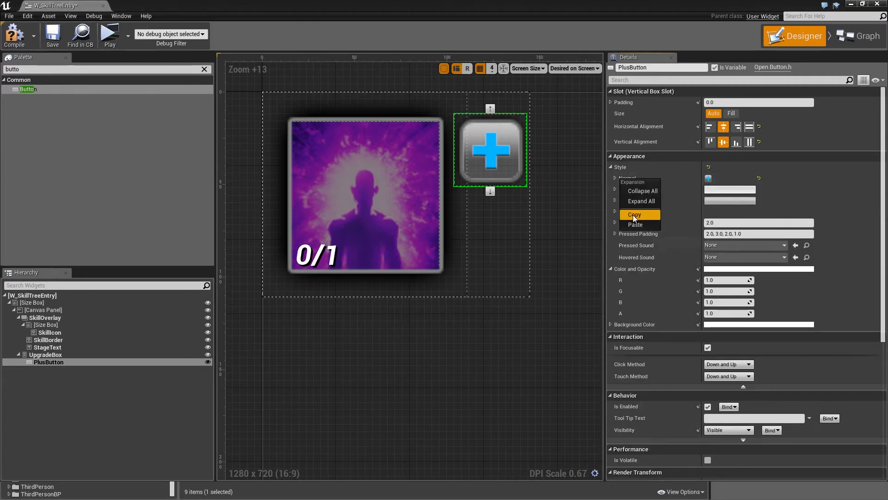
left_click(633, 215)
right_click(631, 190)
left_click(646, 237)
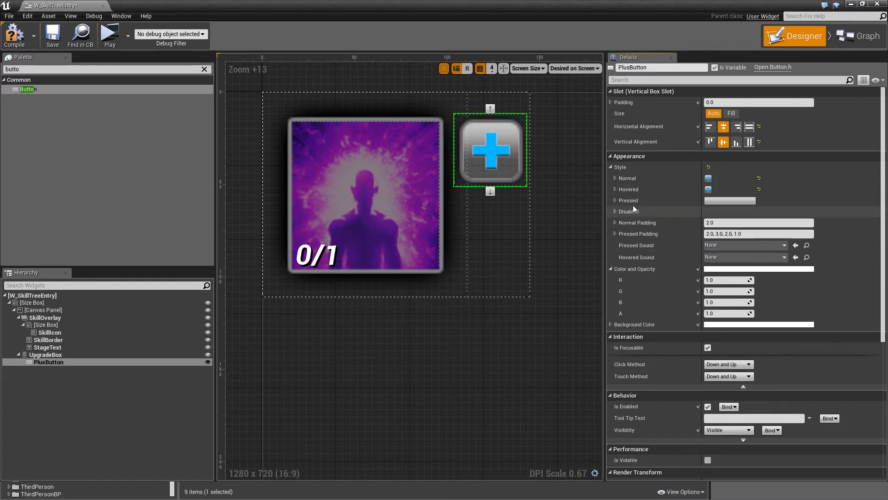
right_click(630, 198)
left_click(645, 248)
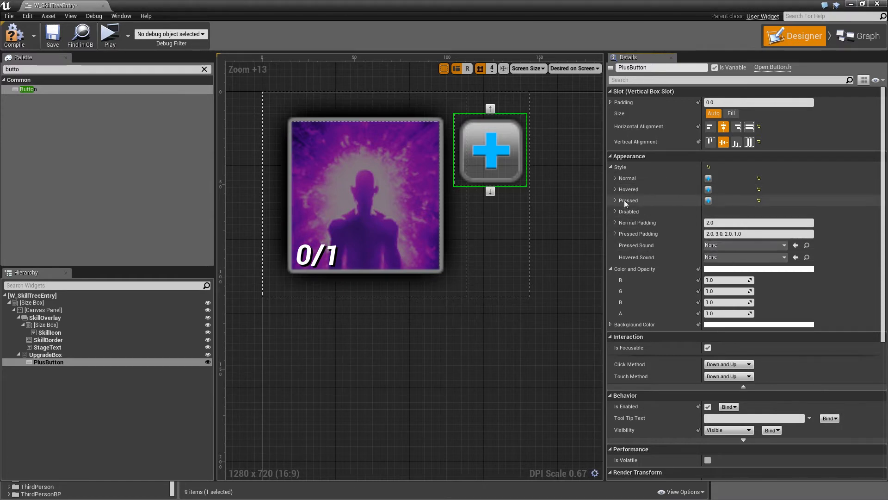
Change PlusButton's Hovered image to PlusHover and its Pressed image to PlusPress.
left_click(616, 190)
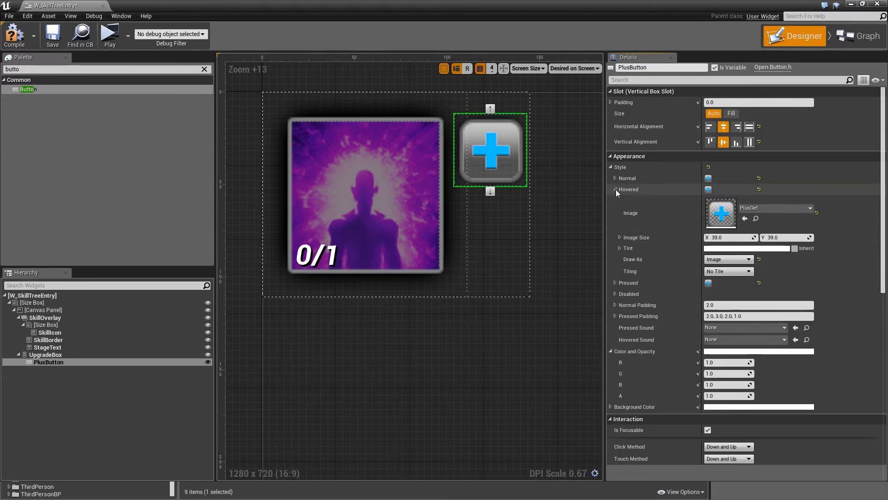
left_click(740, 207)
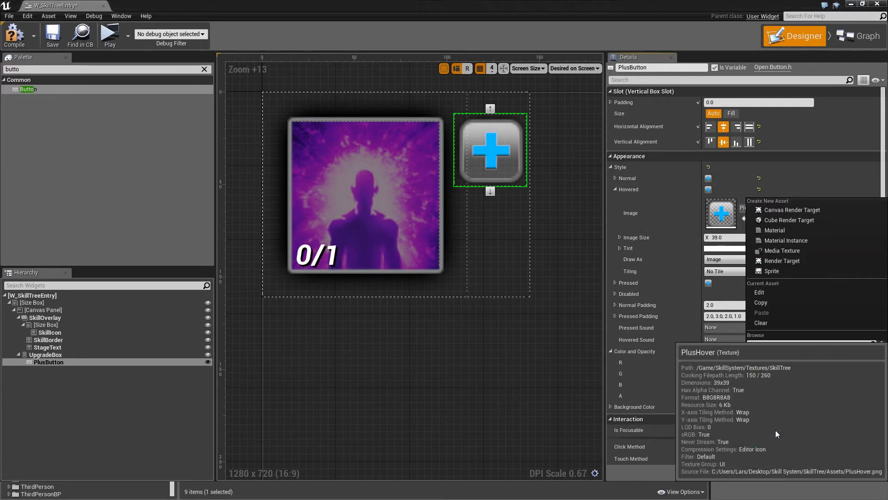
left_click(776, 431)
left_click(617, 189)
left_click(616, 200)
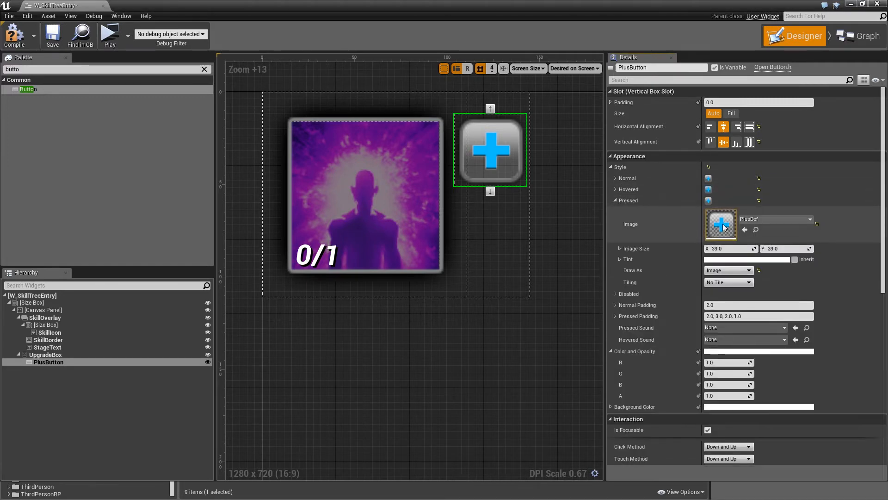
left_click(743, 223)
scroll(790, 396, "down", 5)
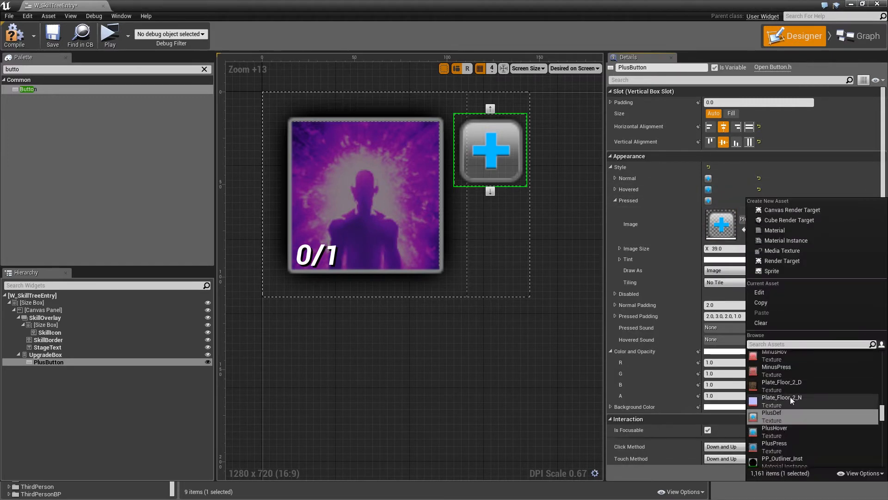
left_click(784, 443)
left_click(615, 200)
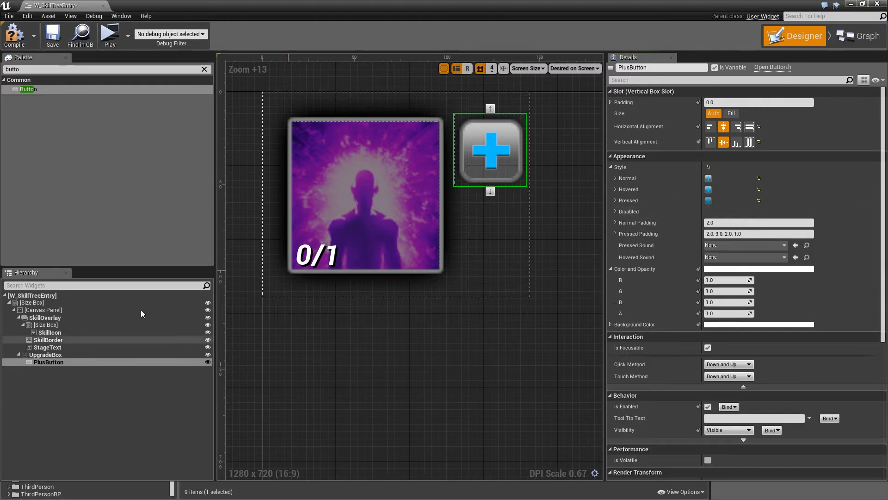
Duplicate PlusButton inside UpgradeBox and name the copy MinusButton.
right_click(39, 363)
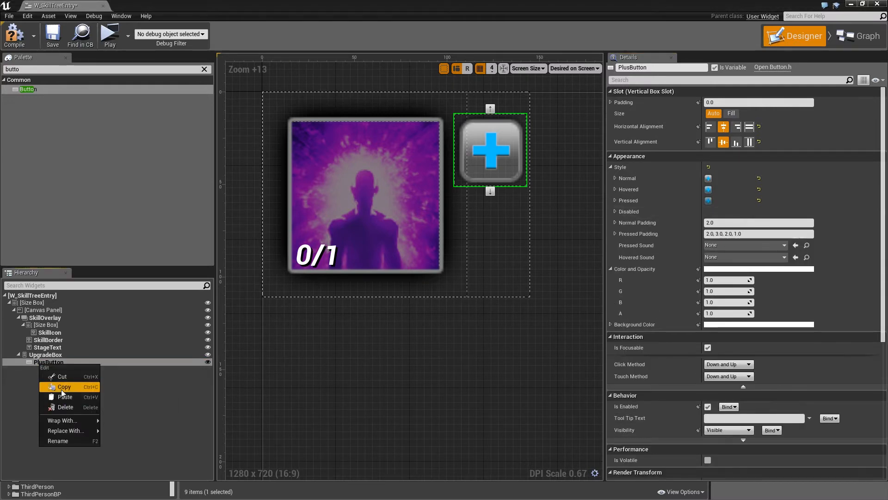
left_click(61, 387)
right_click(44, 355)
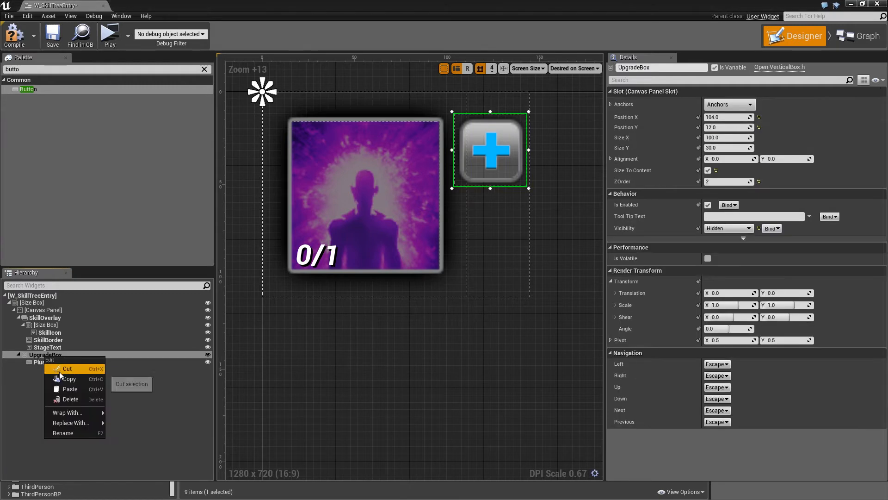
left_click(66, 392)
left_click(59, 370)
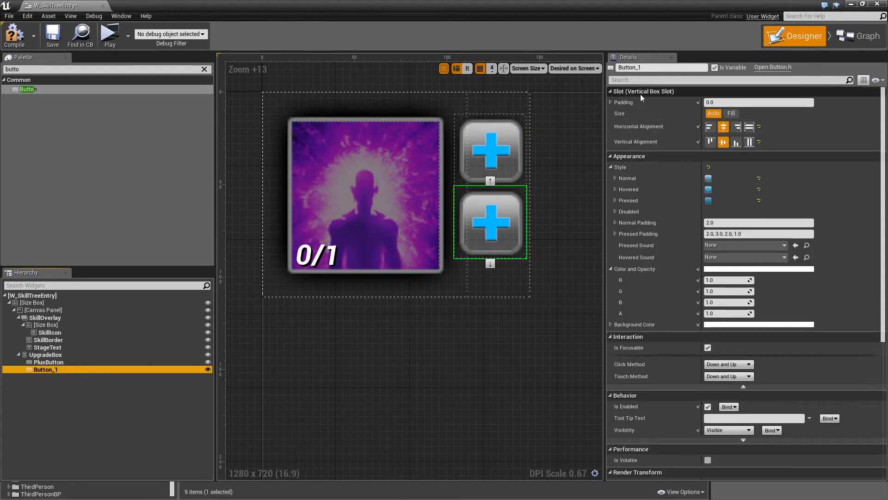
left_click(647, 68)
type("Minus")
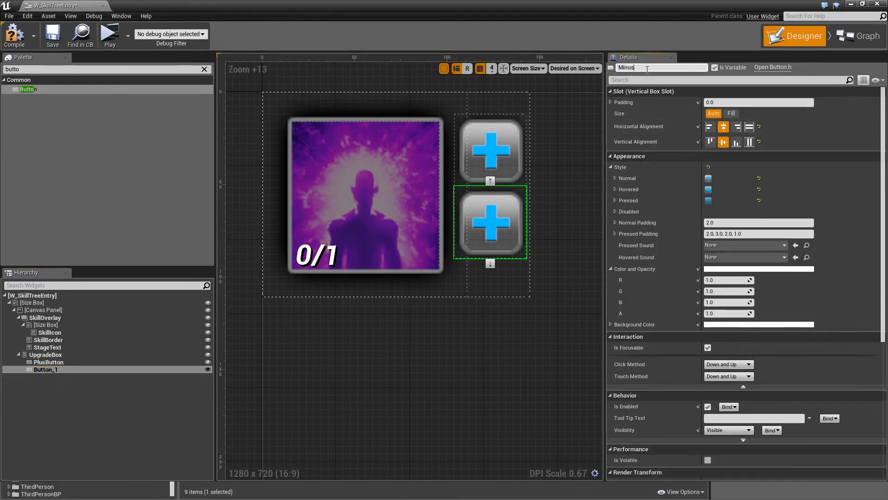
type("Button")
key("Return")
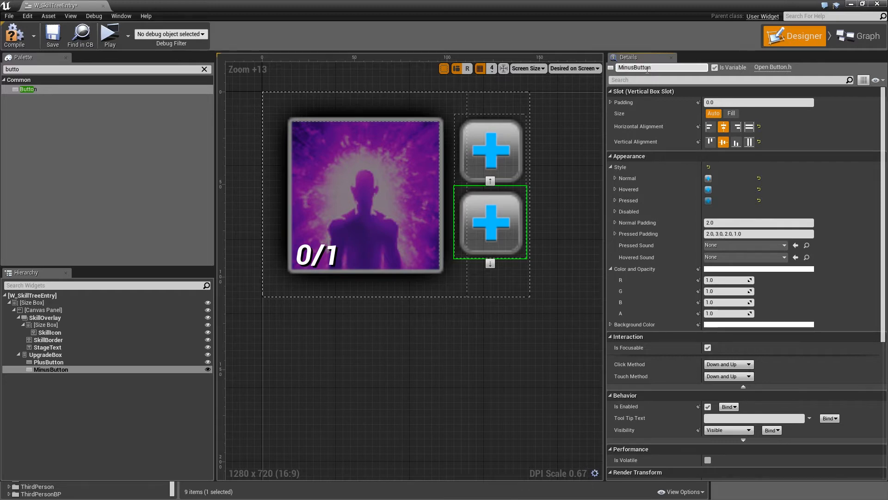
Change MinusButton's Normal image to MinusDef and its Hovered image to MinusHov.
left_click(615, 178)
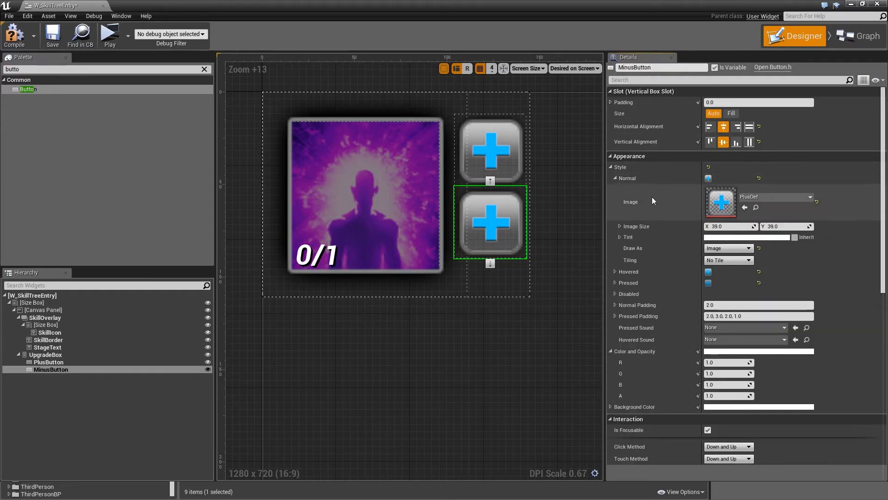
left_click(771, 199)
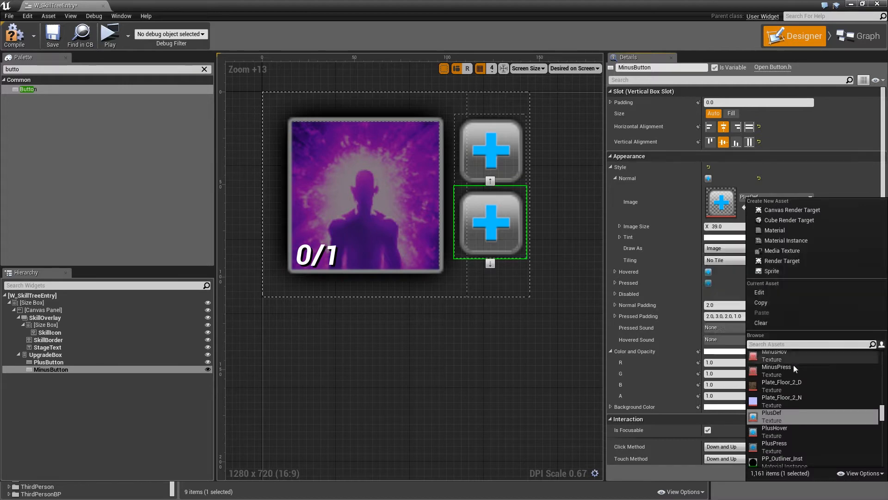
left_click(790, 354)
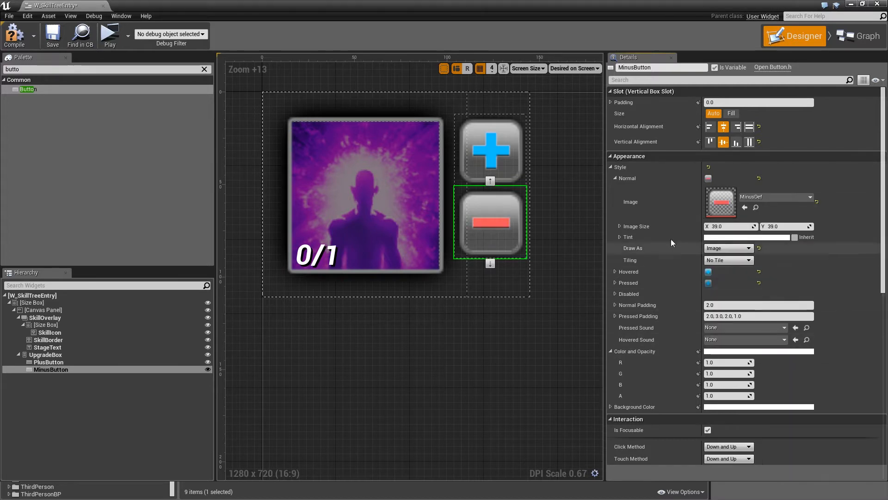
left_click(617, 178)
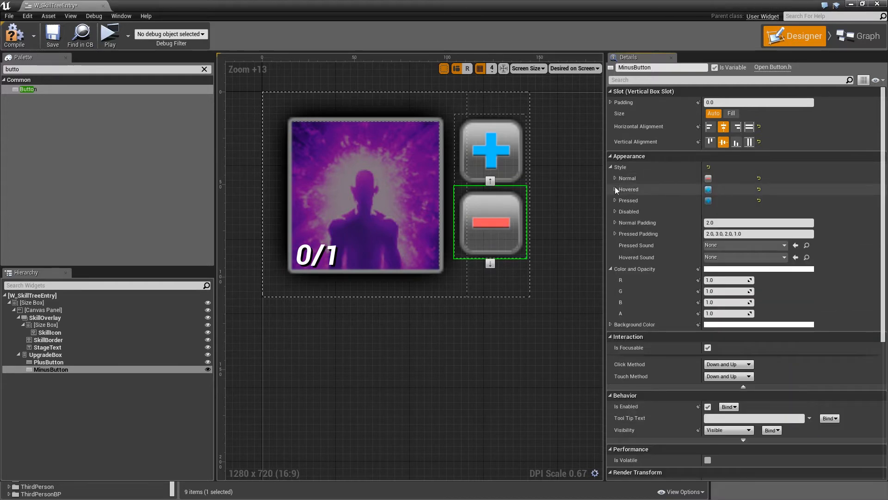
left_click(616, 189)
left_click(760, 212)
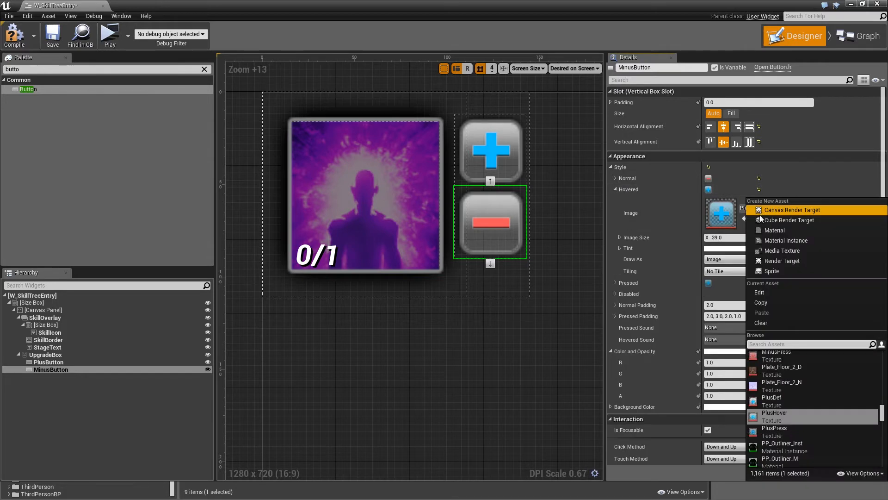
scroll(792, 360, "up", 1)
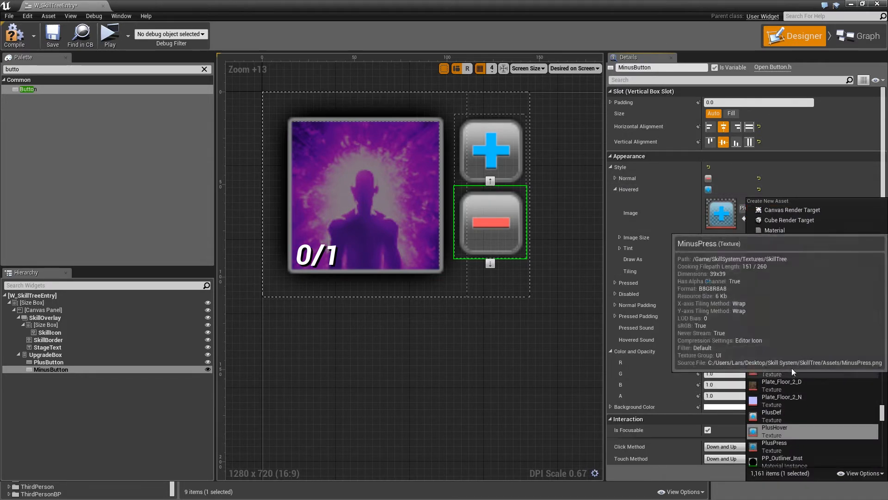
left_click(787, 356)
left_click(615, 189)
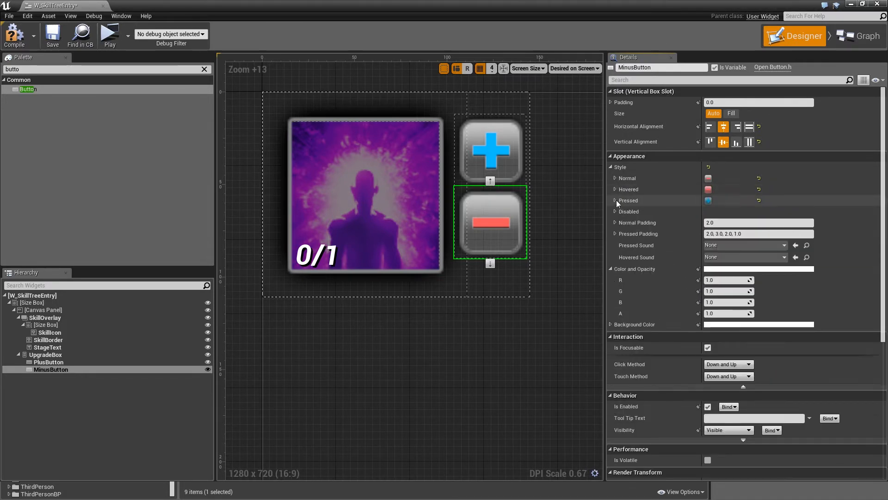
Change MinusButton's Pressed image to MinusPress, then save and close the W_SkillTreeEntry widget.
left_click(616, 201)
left_click(746, 220)
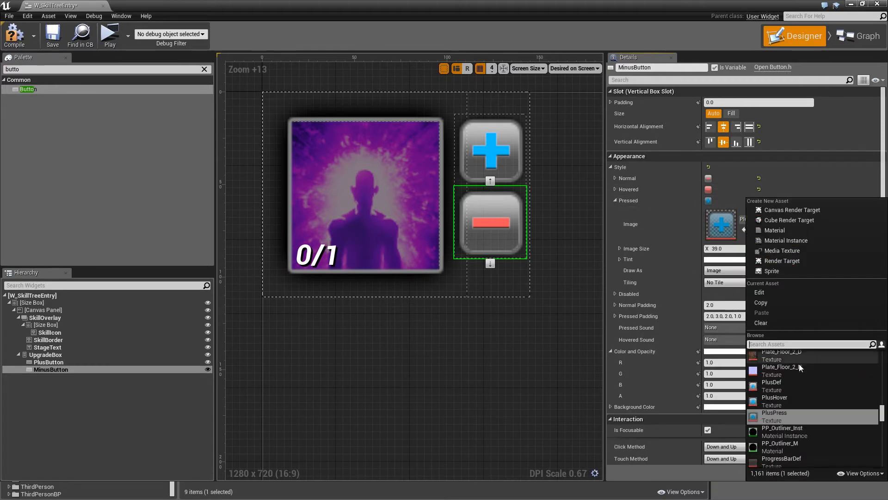
scroll(789, 373, "up", 1)
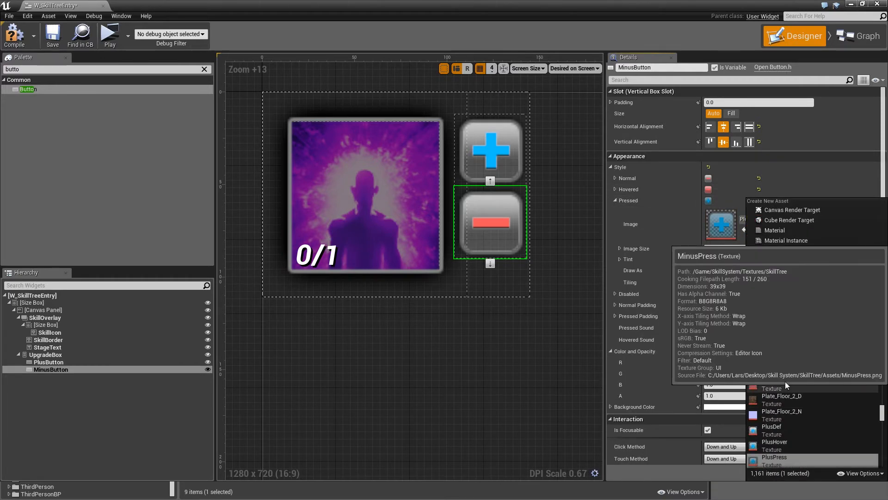
left_click(784, 383)
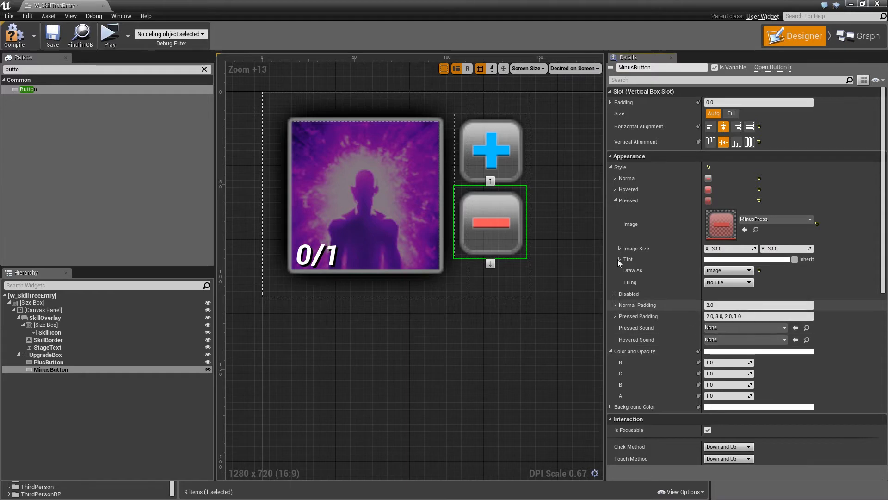
left_click(53, 38)
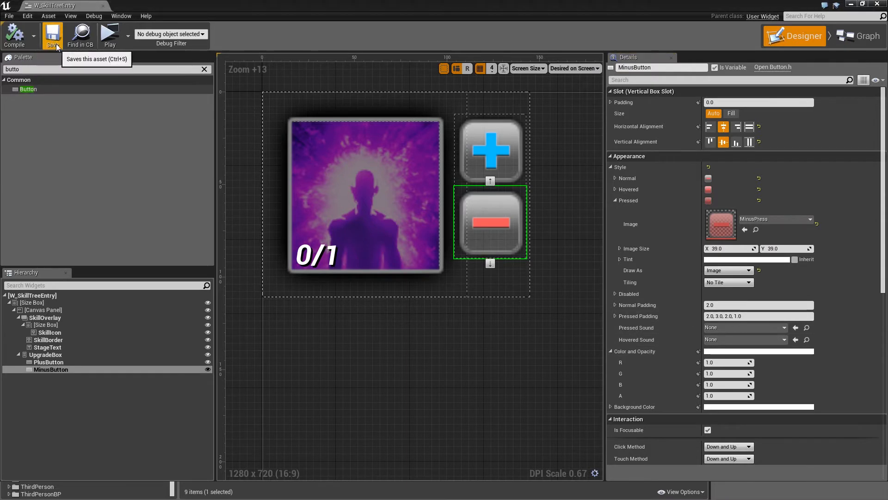
left_click(104, 6)
Create a Widget Blueprint named W_SubTree in the SkillSystem Widgets folder.
right_click(519, 409)
mouse_move(515, 394)
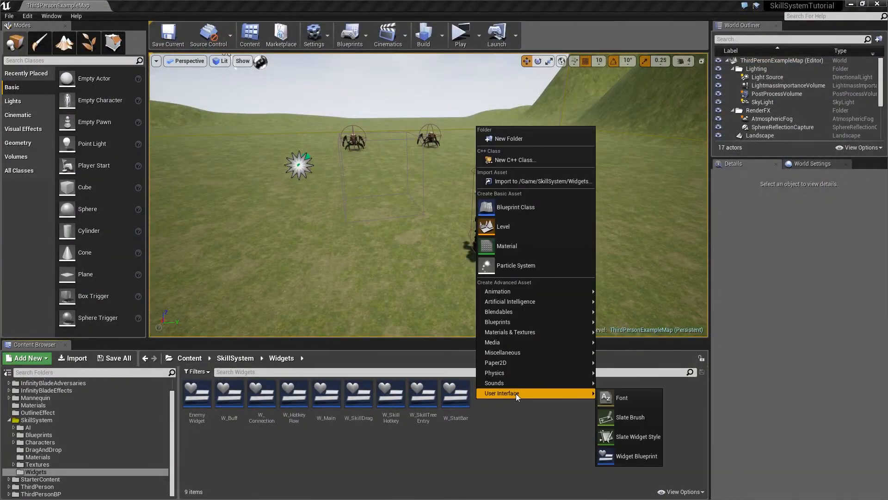
left_click(633, 434)
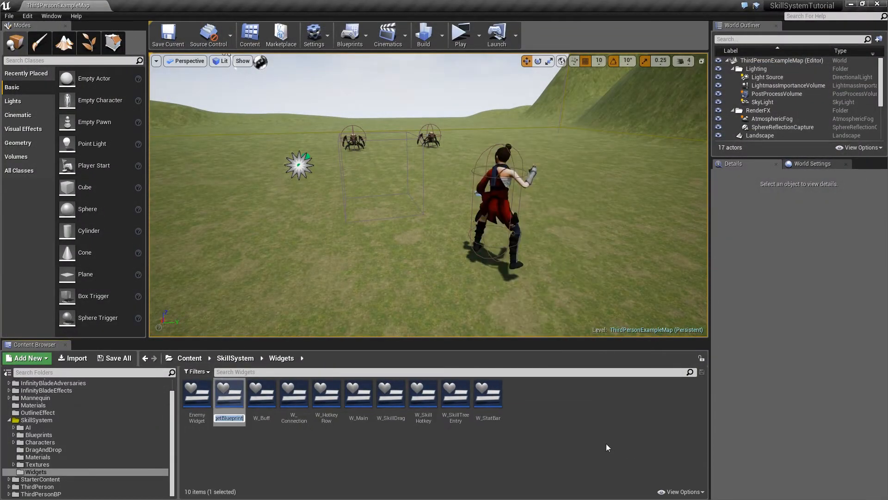
type("W_SubTree")
key("Return")
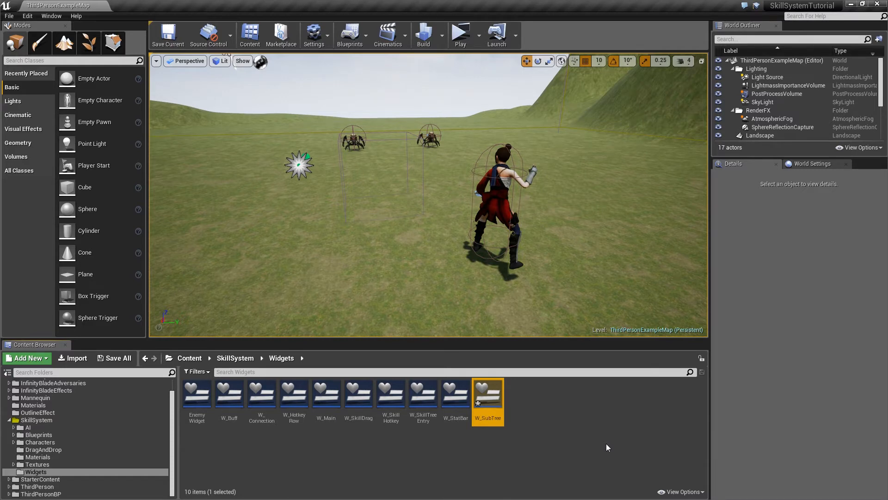
Open W_SubTree and set its designer preview size to Desired on Screen.
double_click(487, 397)
left_click(584, 68)
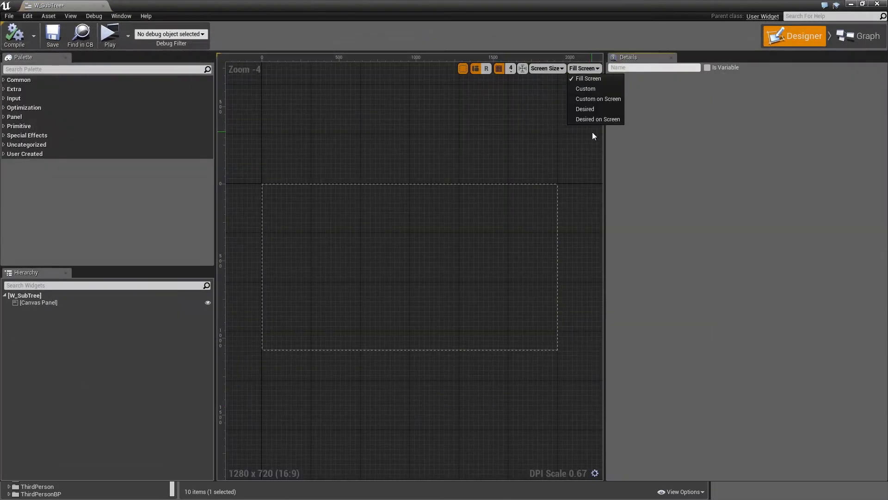
left_click(588, 119)
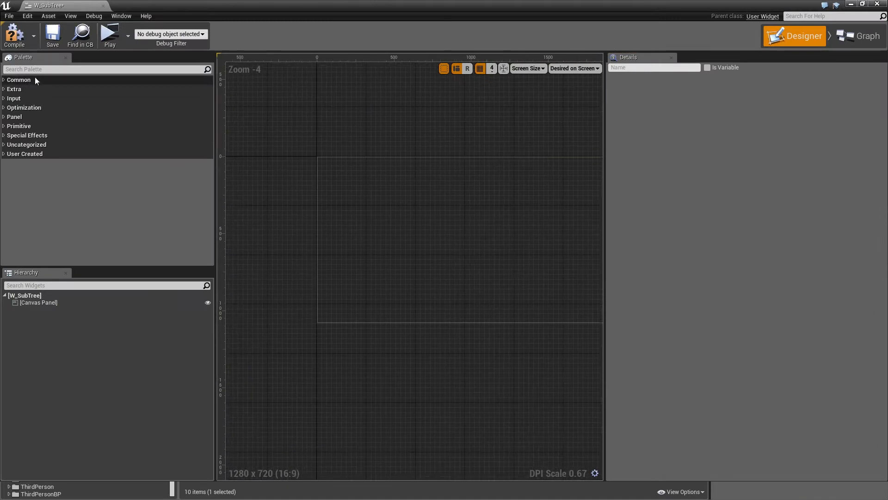
Delete W_SubTree's root Canvas Panel and add a Size Box as the new root.
left_click(24, 69)
left_click(68, 302)
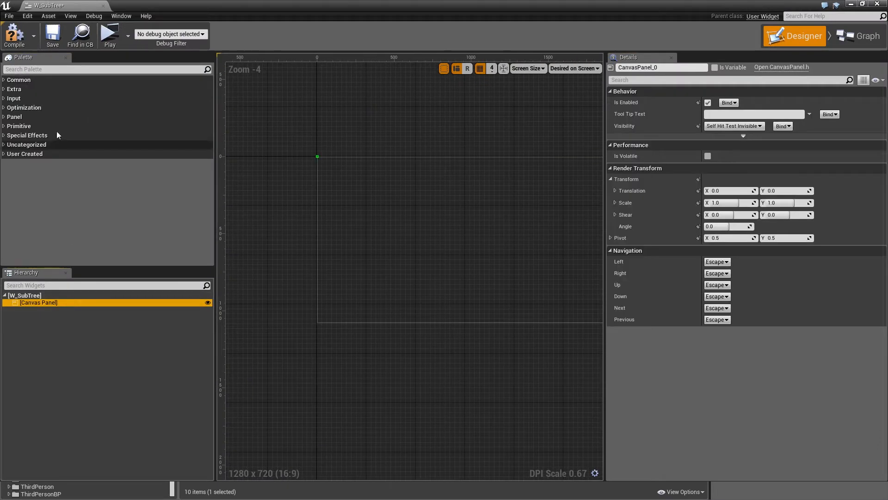
key("Delete")
left_click(54, 69)
type("size")
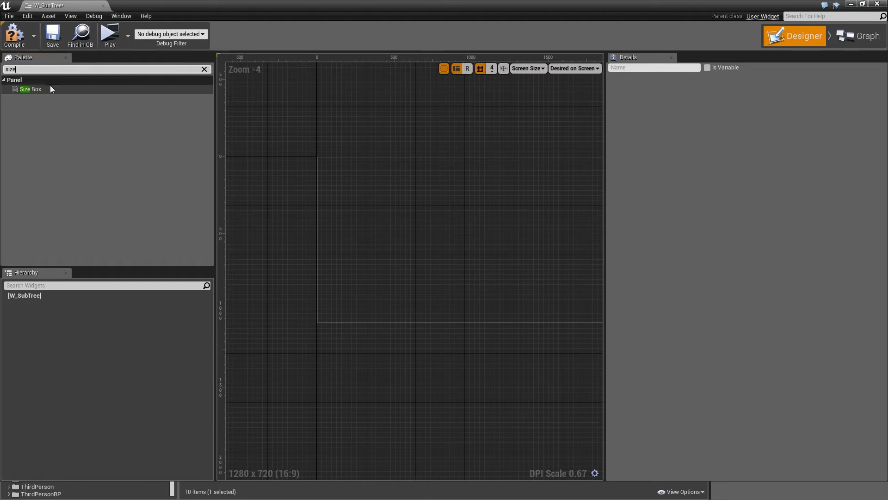
left_click_drag(50, 87, 82, 299)
Enable the root Size Box's Width Override and set it to 540.
left_click(618, 102)
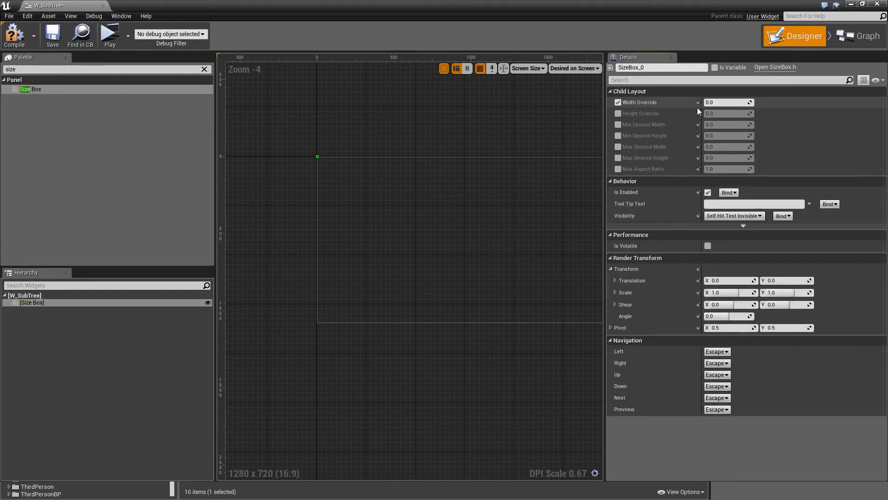
left_click(709, 102)
type("530")
key("Return")
Add a Scroll Box inside the Size Box and set its Scrollbar Thickness to X 1, Y 1.
left_click(64, 69)
type("scr")
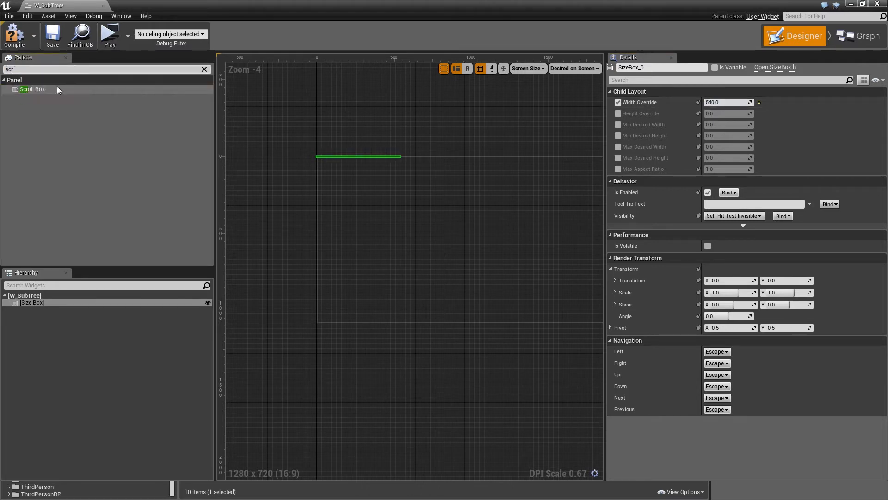
left_click_drag(63, 89, 64, 316)
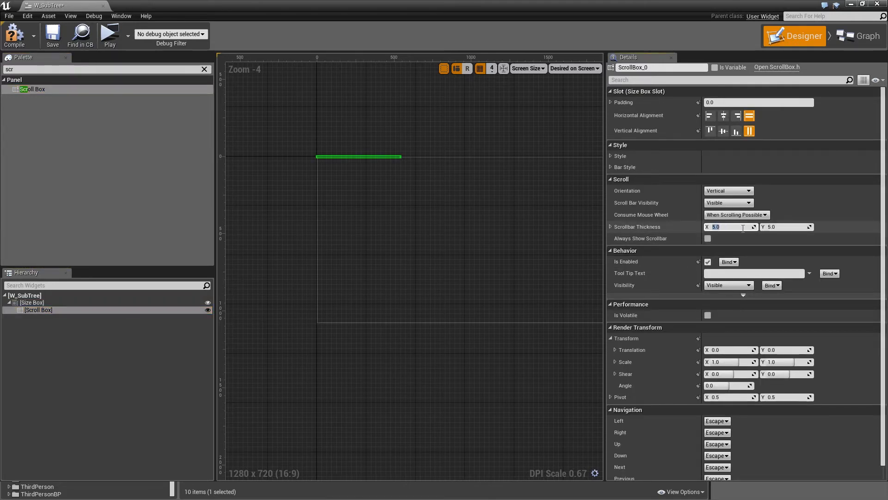
type("1")
left_click(782, 227)
type("1")
key("Return")
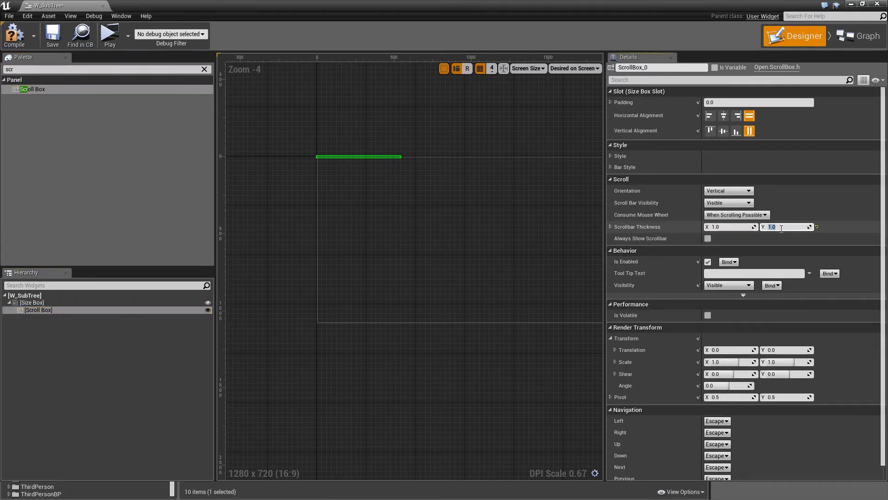
Set the X image size of the Scroll Box bar style's Vertical Top Slot Image to 2.
left_click(612, 167)
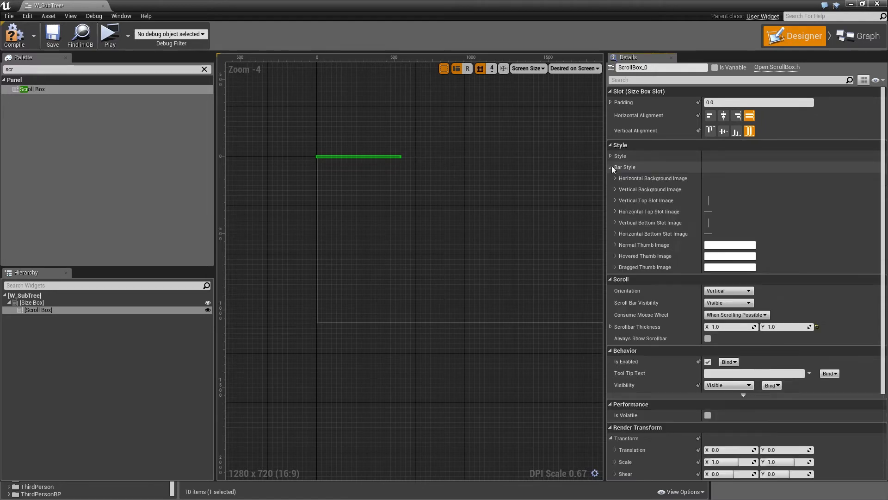
left_click(615, 201)
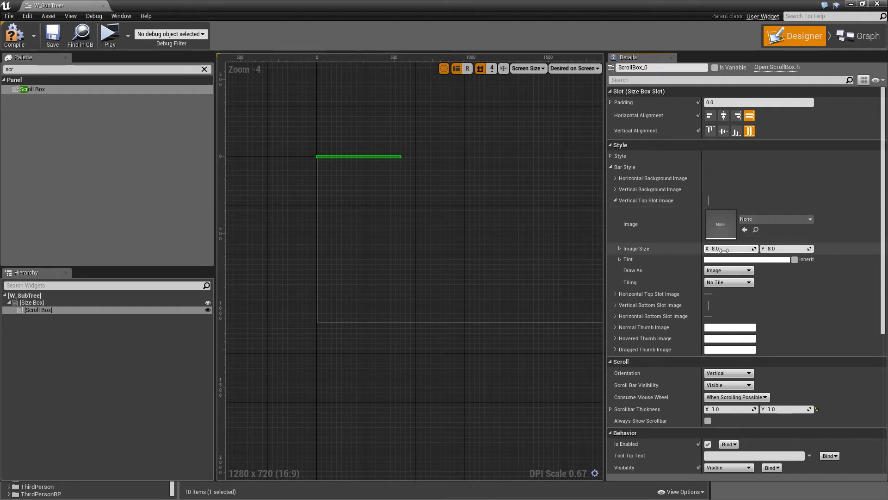
left_click(725, 250)
type("2")
key("Tab")
Set the Vertical Top Slot Image's tint to linear hex 656565FF and store that grey as a saved colour.
left_click(747, 259)
left_click(657, 382)
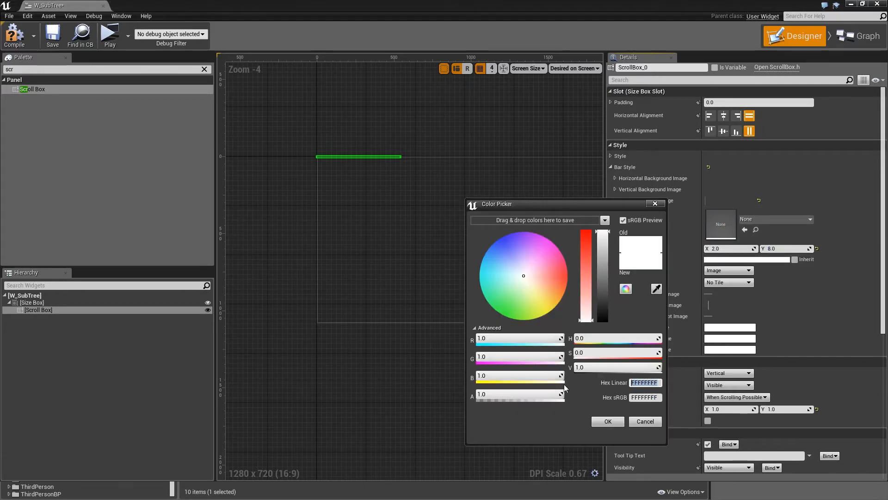
type("656565ff")
key("Return")
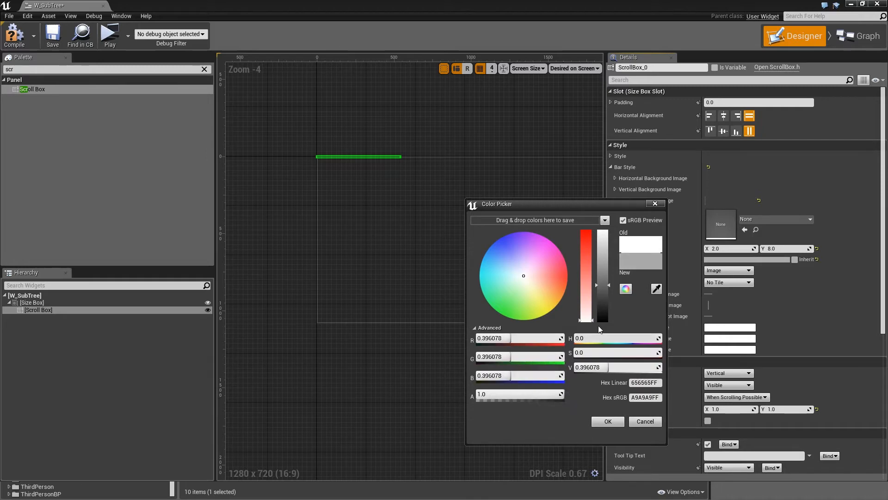
left_click_drag(644, 267, 521, 221)
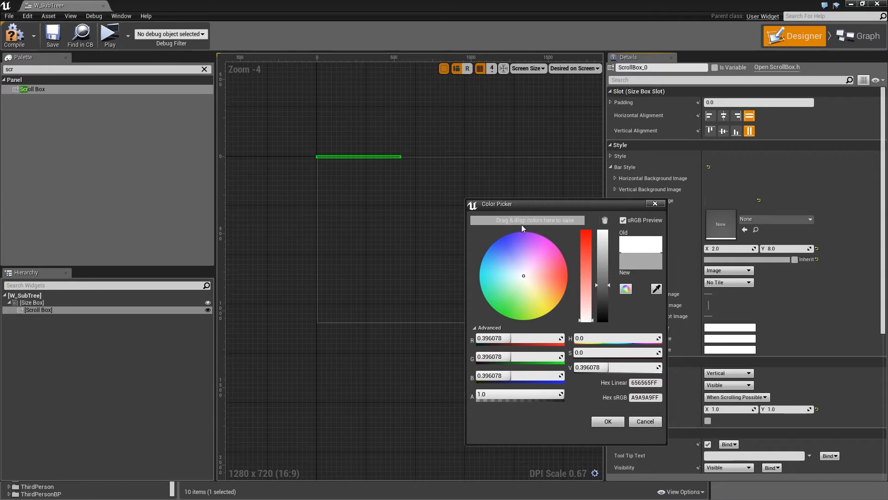
left_click(605, 422)
left_click(615, 200)
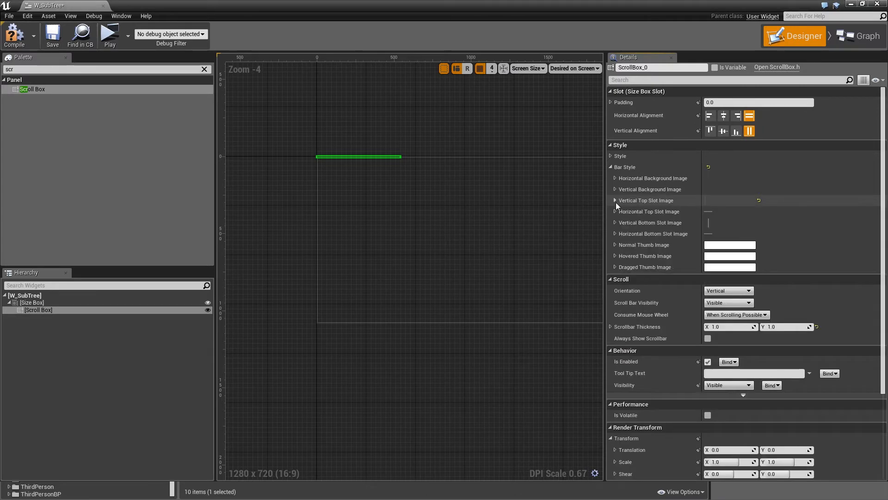
Set the Vertical Bottom Slot Image's X image size to 2 and its tint to the saved grey 656565FF.
left_click(615, 222)
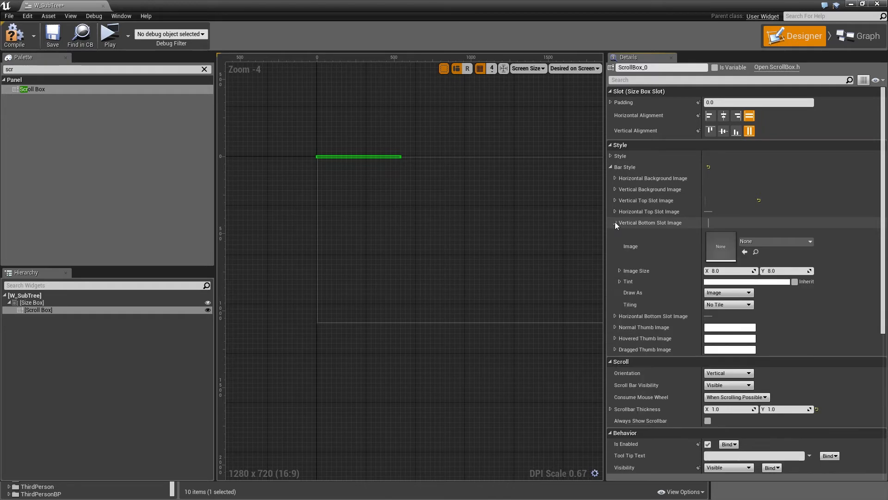
left_click(730, 270)
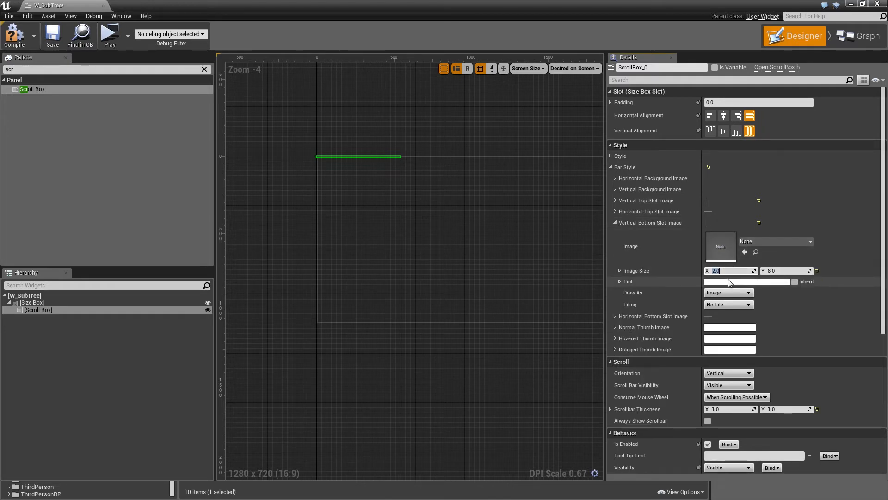
left_click(729, 282)
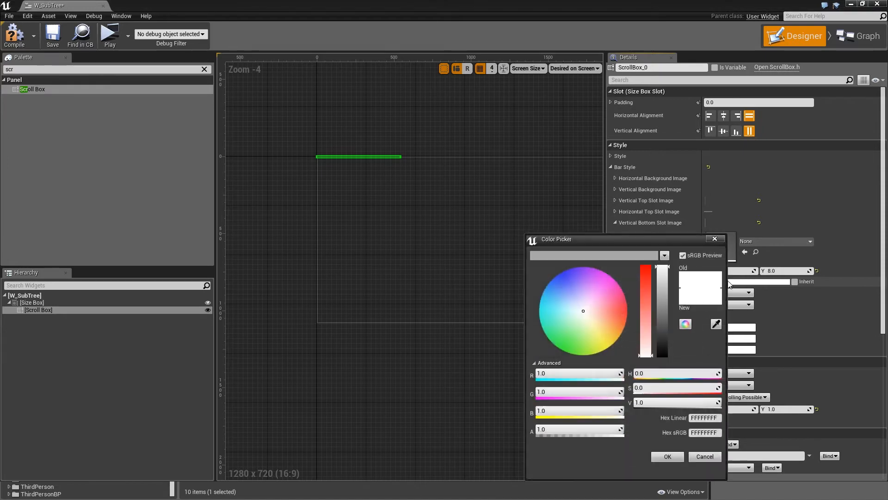
left_click(636, 256)
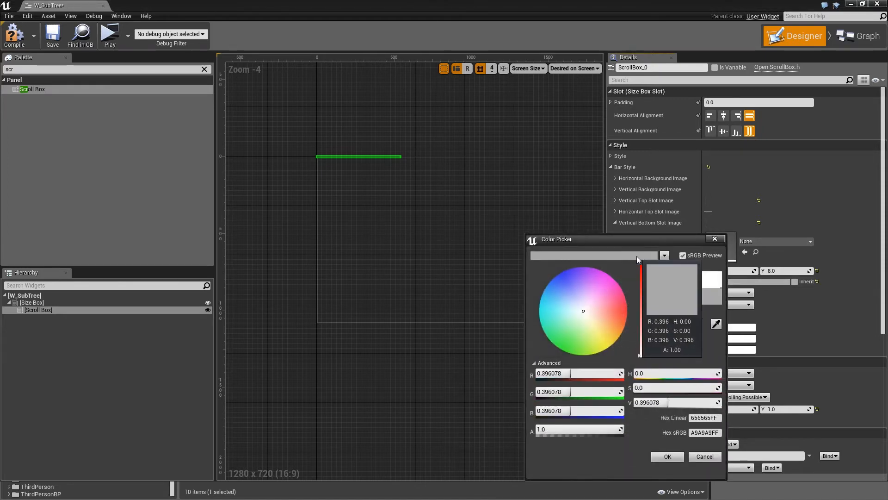
left_click(667, 455)
left_click(617, 223)
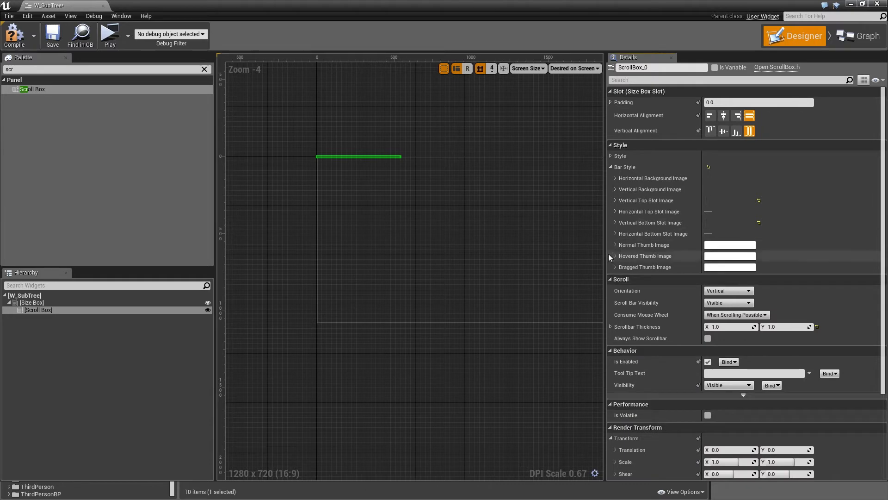
Set the Normal Thumb Image's tint to linear hex 8E8E8EFF.
left_click(615, 244)
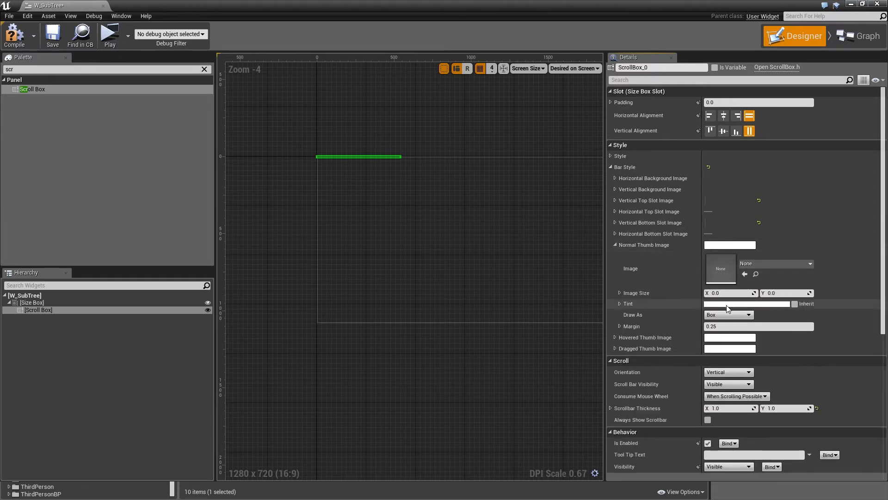
left_click(740, 304)
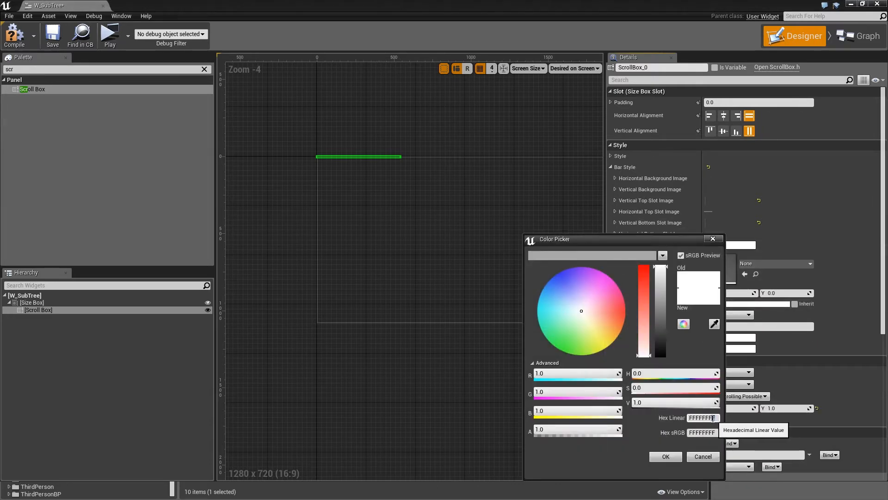
left_click(701, 418)
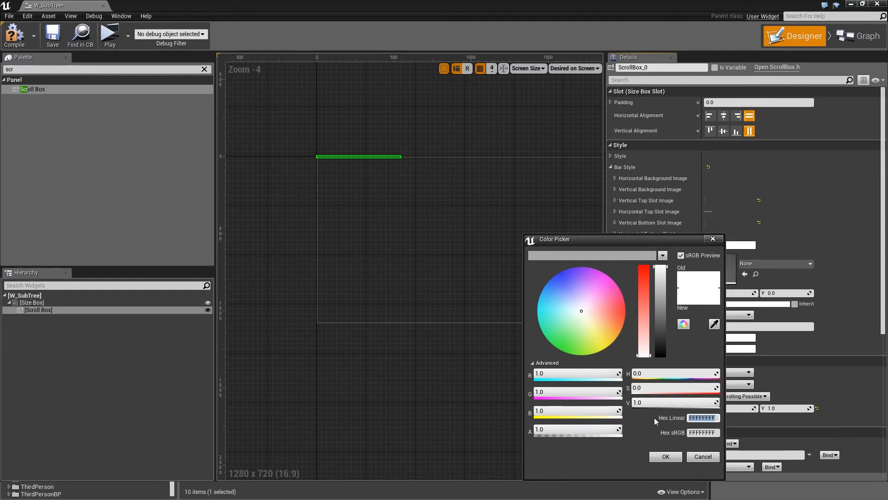
type("8e8e8eff")
key("Return")
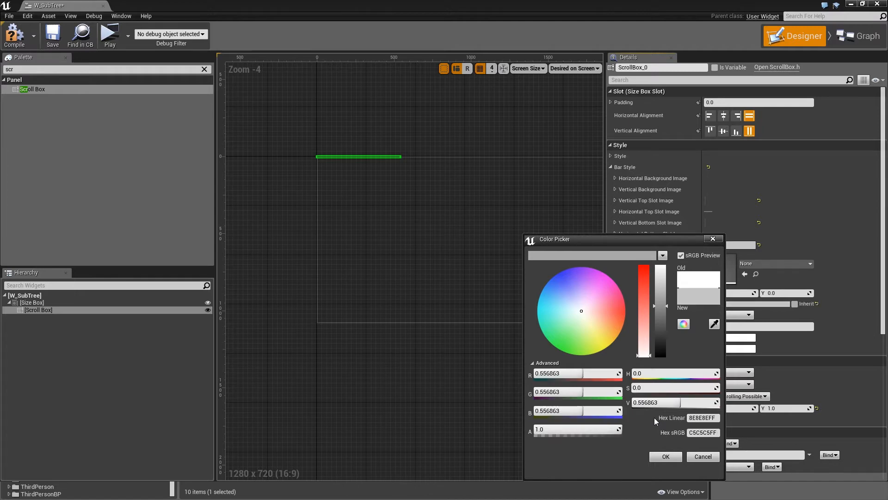
left_click(666, 457)
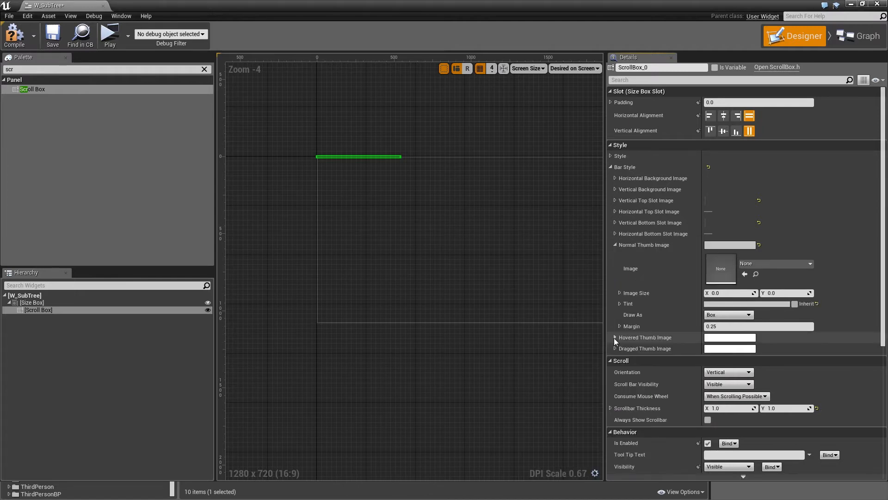
Set the Hovered Thumb Image's tint to linear hex 4396B9FF.
left_click(615, 338)
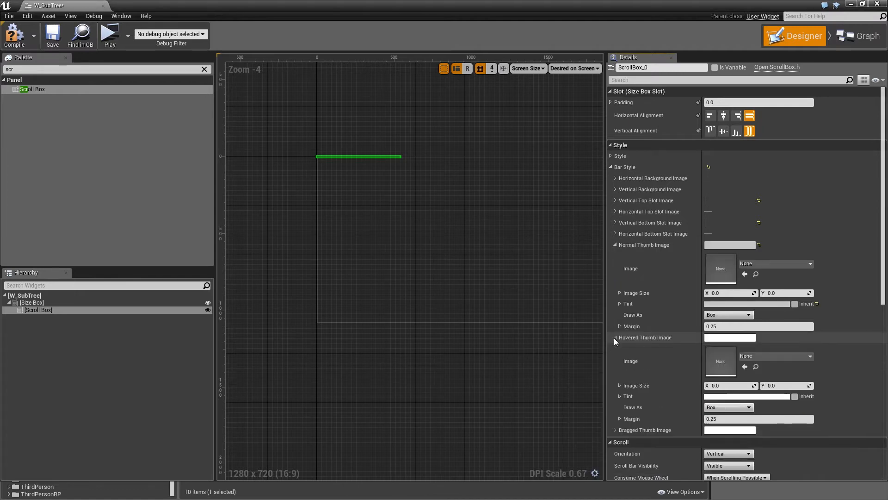
left_click(717, 396)
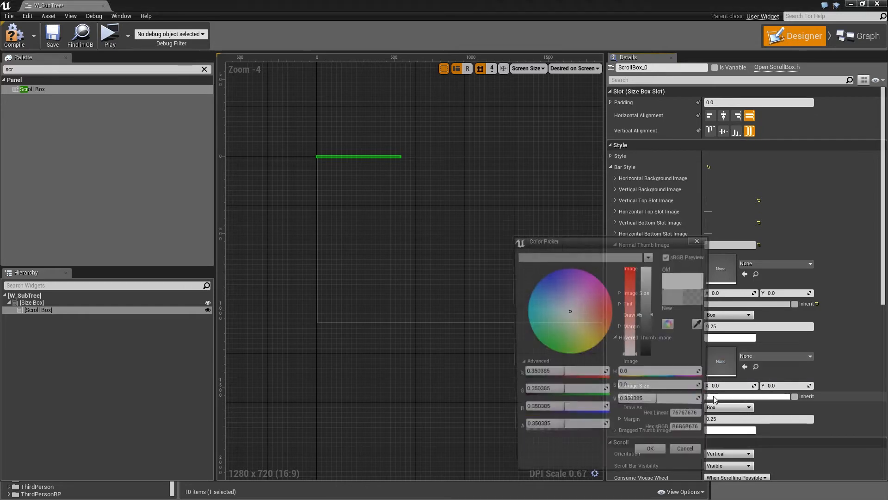
left_click(686, 417)
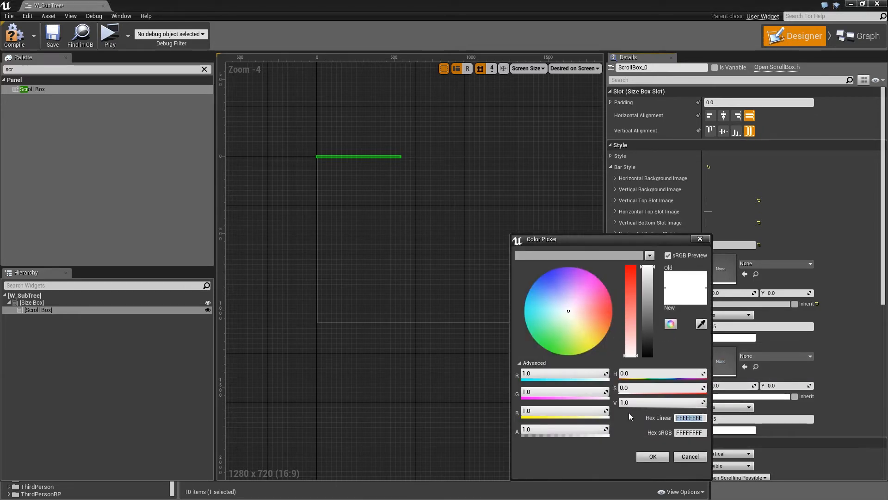
type("4396b9ff")
key("Return")
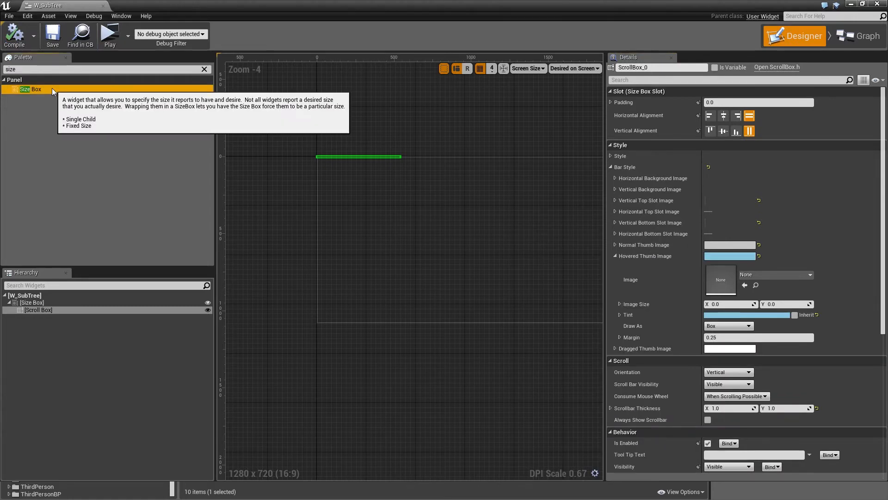
Add a Size Box inside the Scroll Box and set its Min Desired Height to 540.
left_click_drag(51, 88, 55, 313)
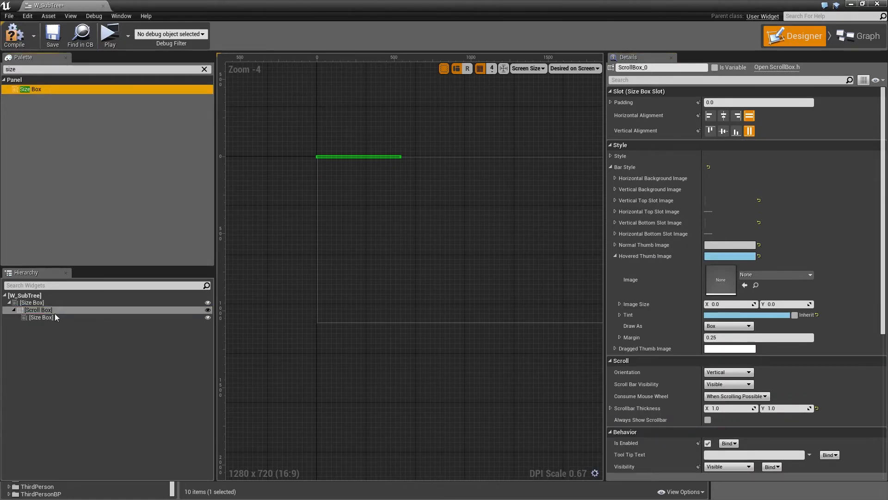
left_click(54, 314)
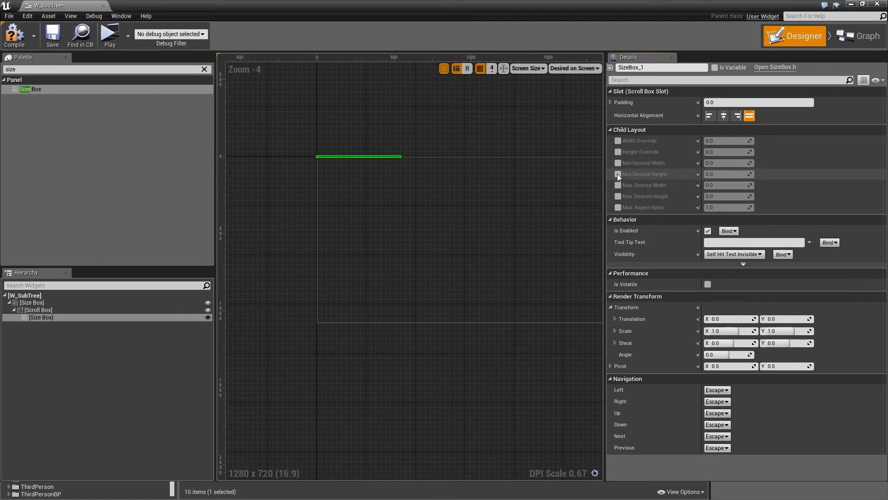
left_click(618, 174)
left_click(722, 177)
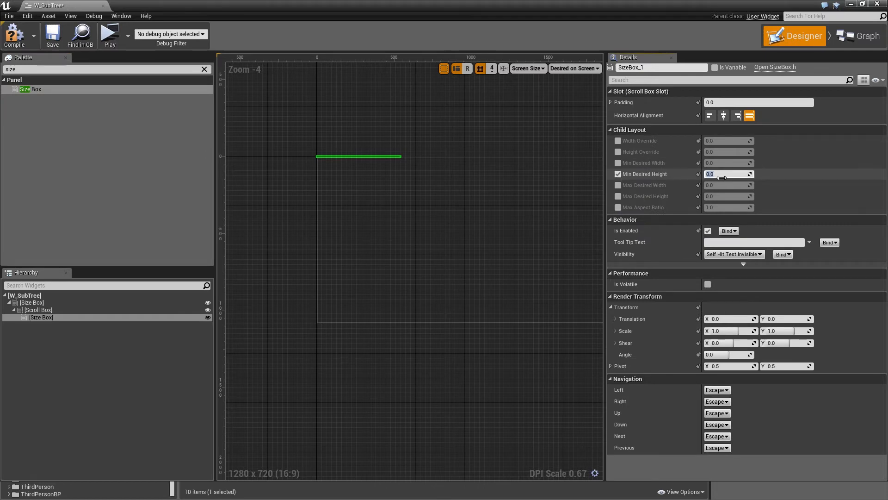
type("540")
key("Return")
Add a Canvas Panel inside the inner Size Box and rename it Canvas.
left_click(41, 70)
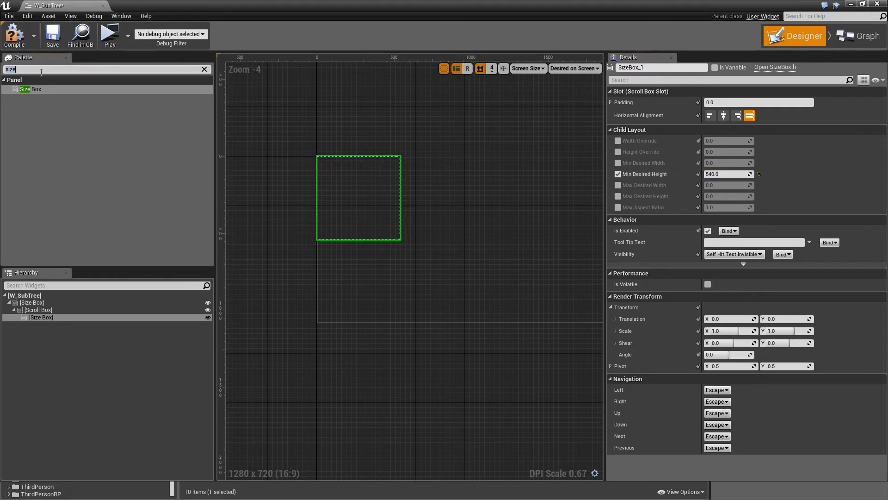
type("canva")
left_click_drag(37, 88, 41, 318)
left_click(65, 324)
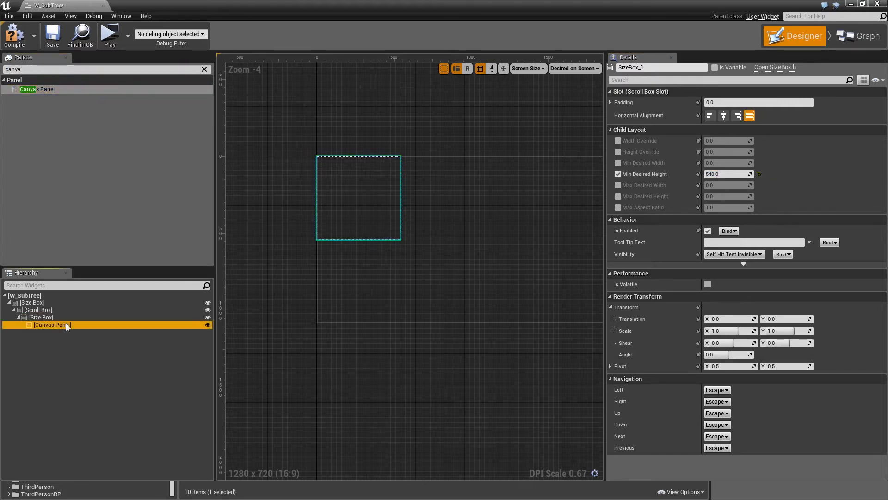
left_click(730, 68)
left_click(695, 69)
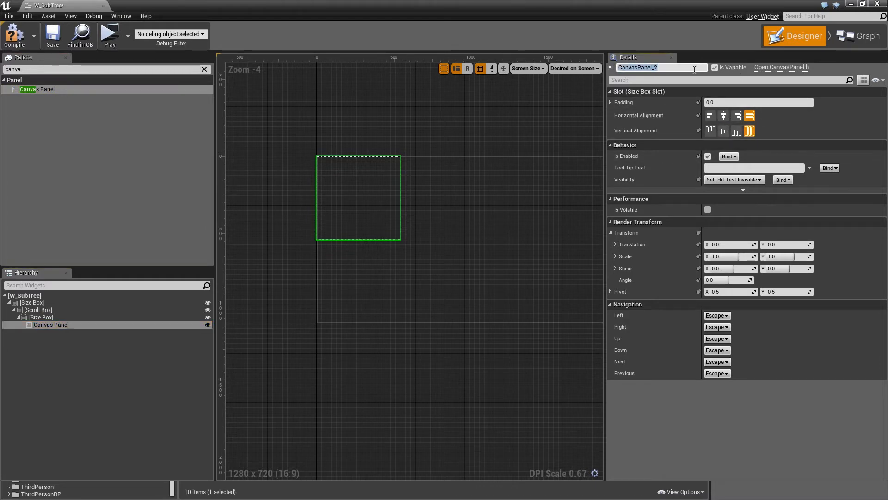
type("Canvas")
key("Return")
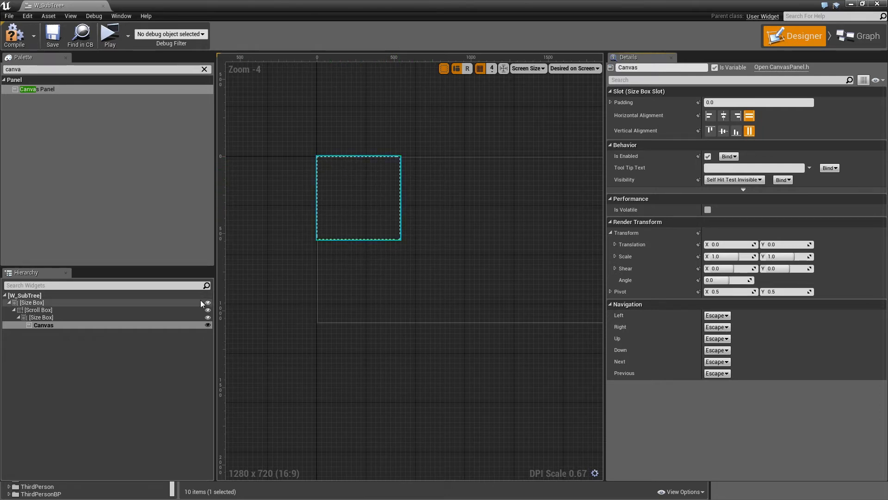
Compile and save W_SubTree, and close its editor.
left_click(103, 310)
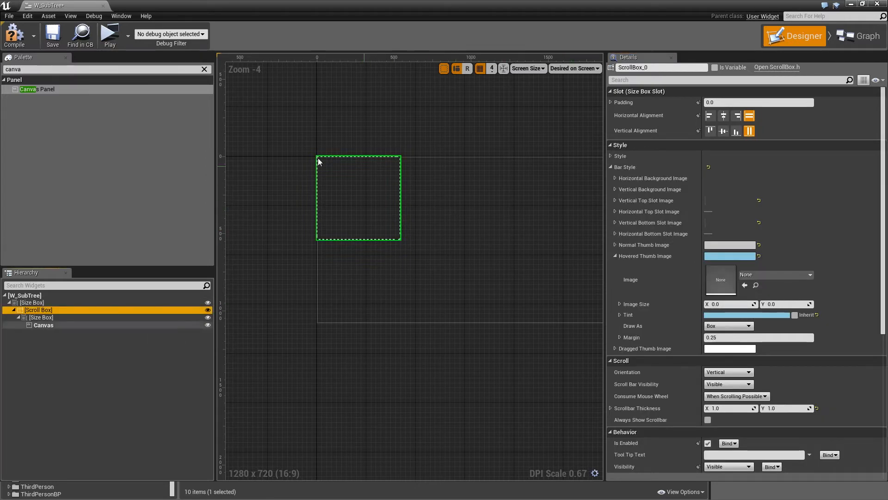
left_click(10, 29)
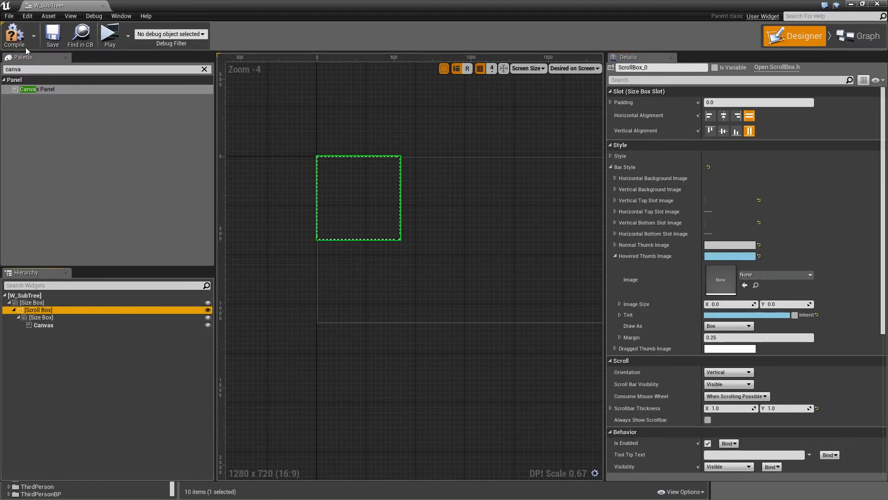
left_click(52, 41)
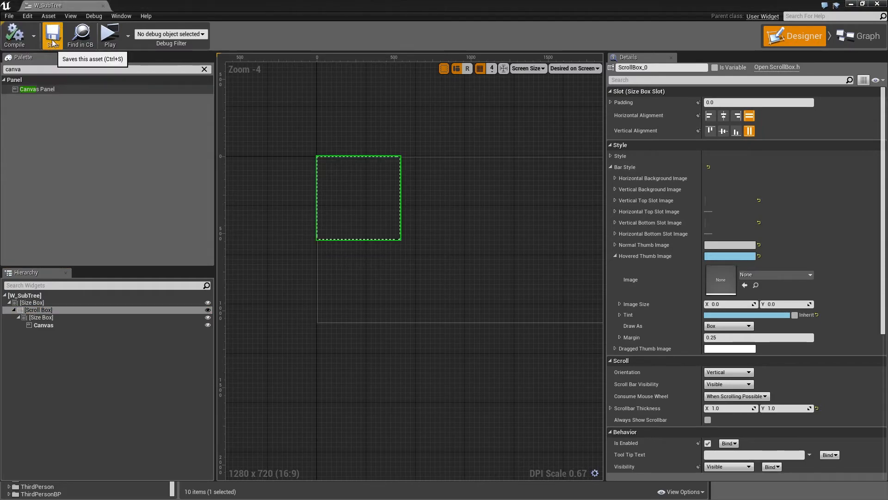
left_click(102, 5)
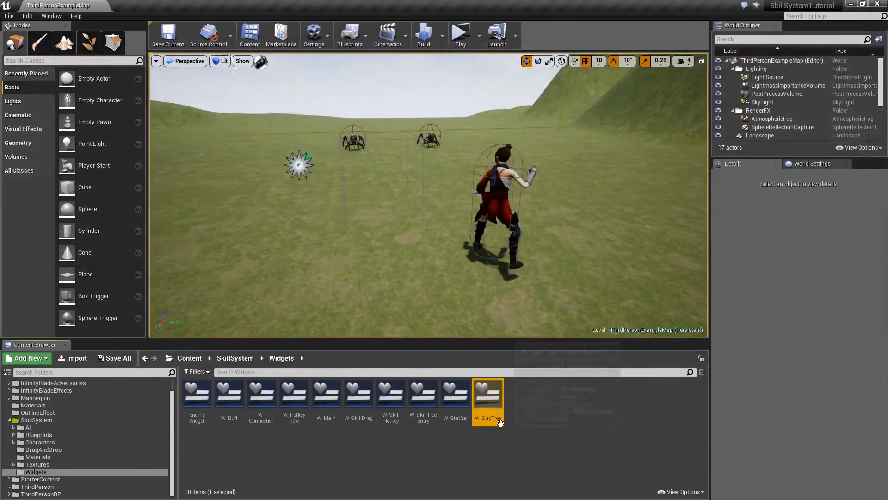
Create a Widget Blueprint named W_TreeCategory in the Widgets folder.
right_click(524, 403)
mouse_move(544, 398)
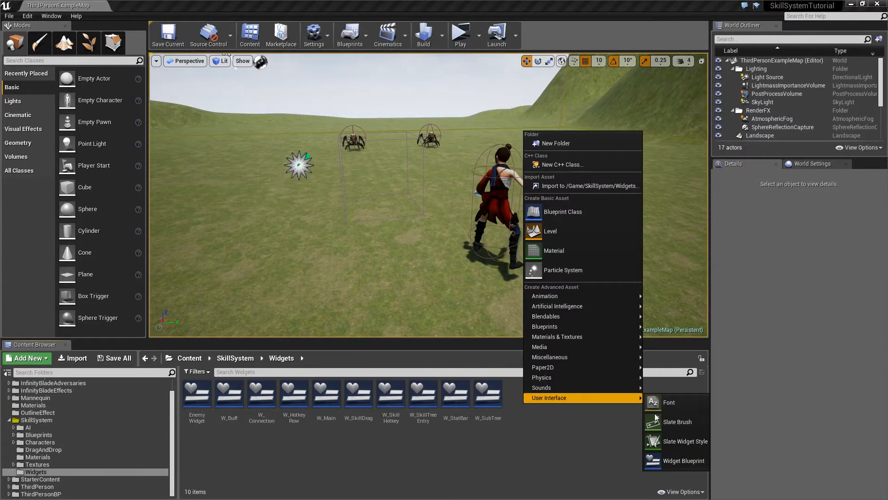
left_click(686, 459)
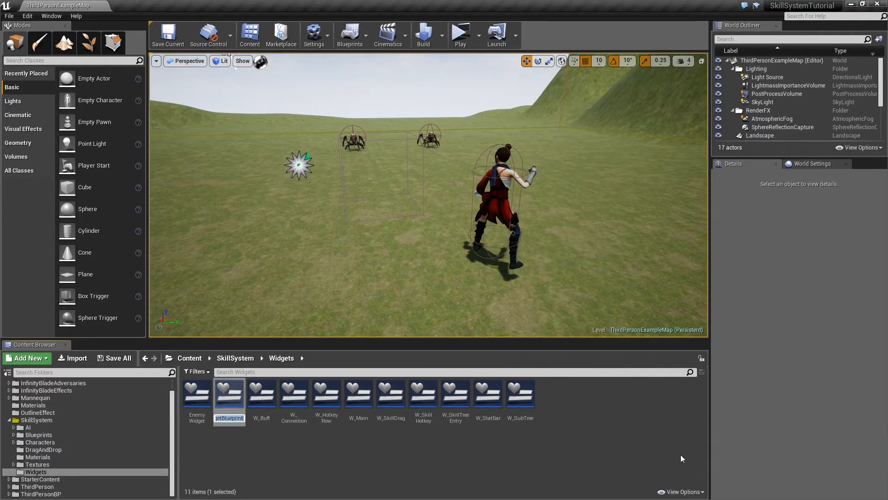
type("W_Tree")
type("Catego")
type("ry")
key("Return")
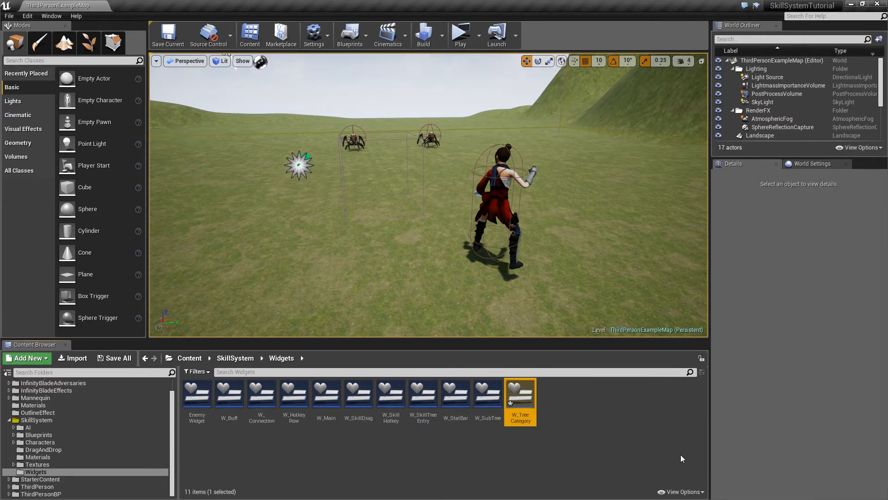
Open W_TreeCategory, set its preview sizing to Desired on Screen, and delete the root Canvas Panel.
double_click(521, 395)
left_click(584, 68)
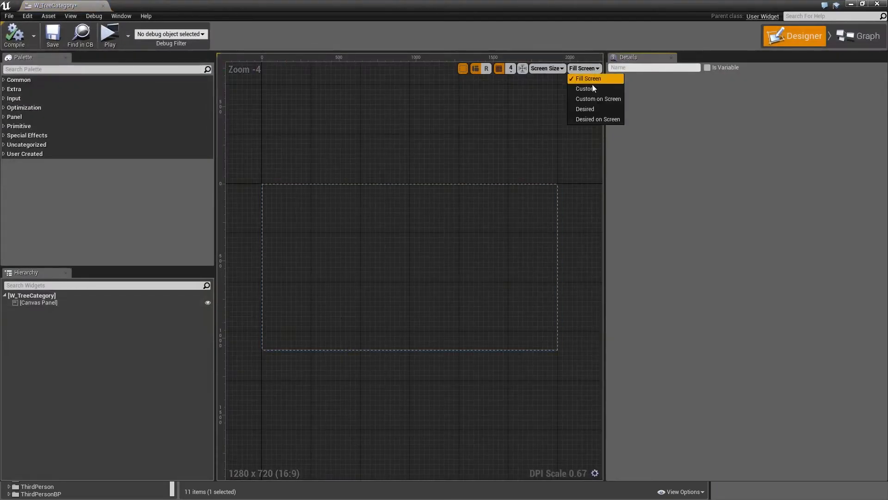
left_click(590, 119)
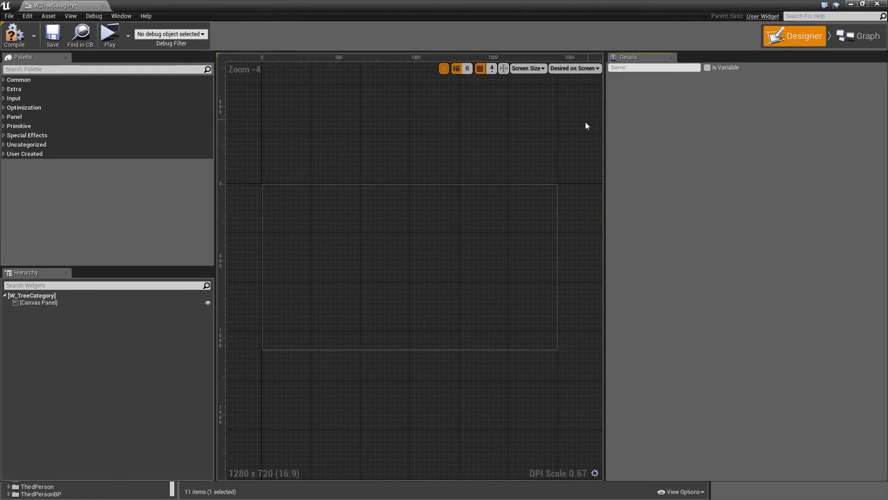
left_click(63, 303)
key("Delete")
Add a Size Box as the root of W_TreeCategory and set its Height Override to 44.
left_click(31, 69)
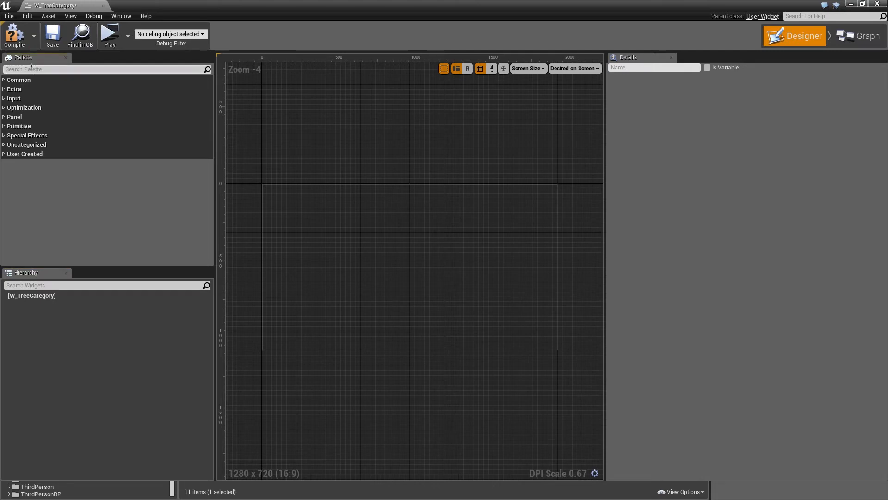
type("size")
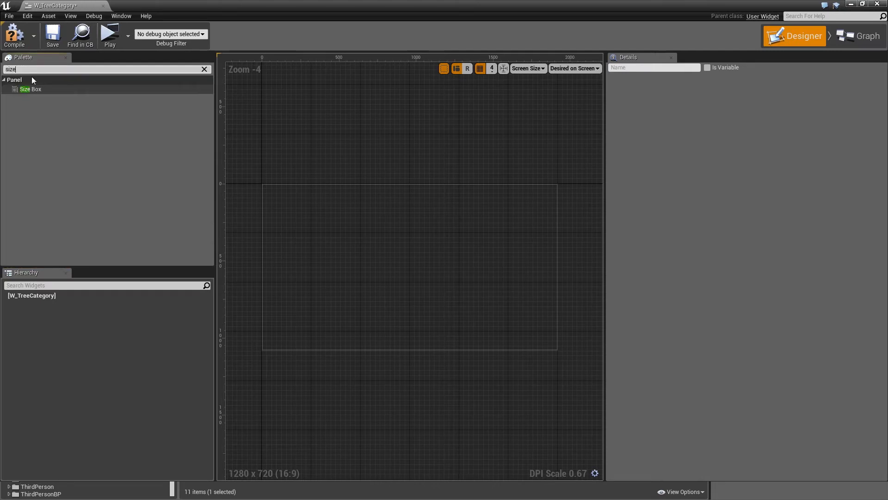
left_click_drag(31, 89, 41, 298)
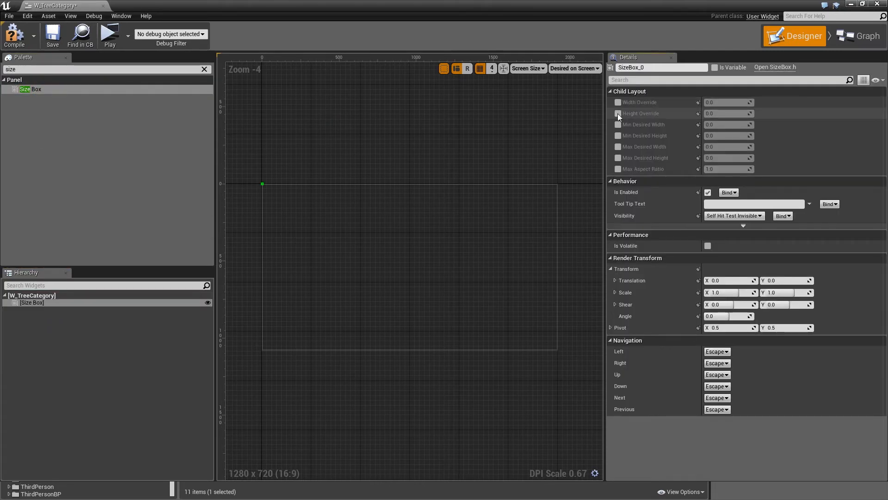
left_click(619, 113)
left_click(718, 114)
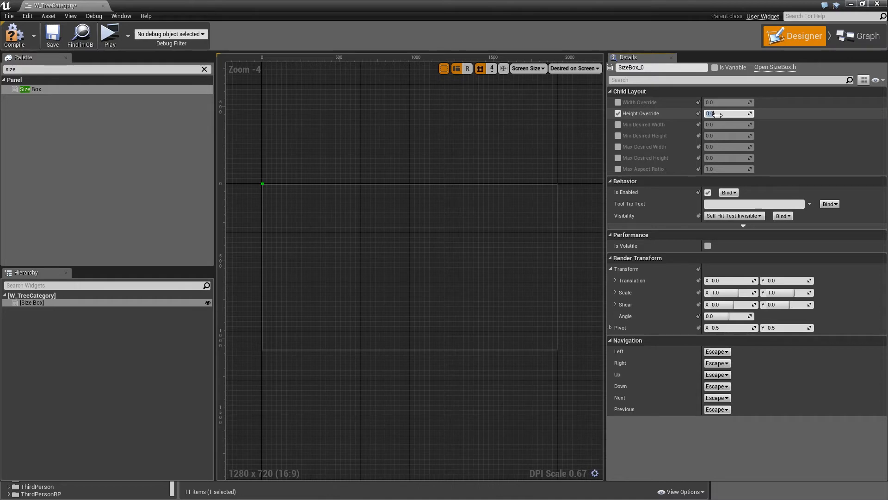
type("44")
key("Return")
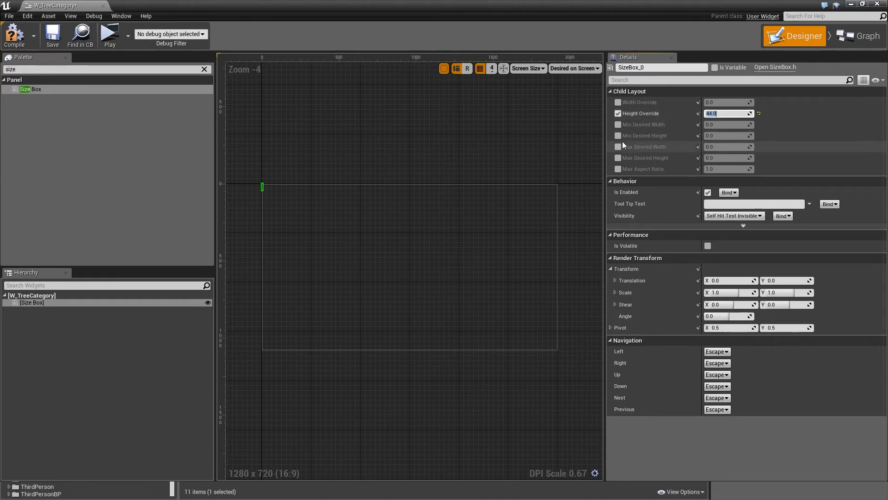
Set the Size Box's Min Desired Width to 120 and its Max Desired Height to 44.
left_click(617, 124)
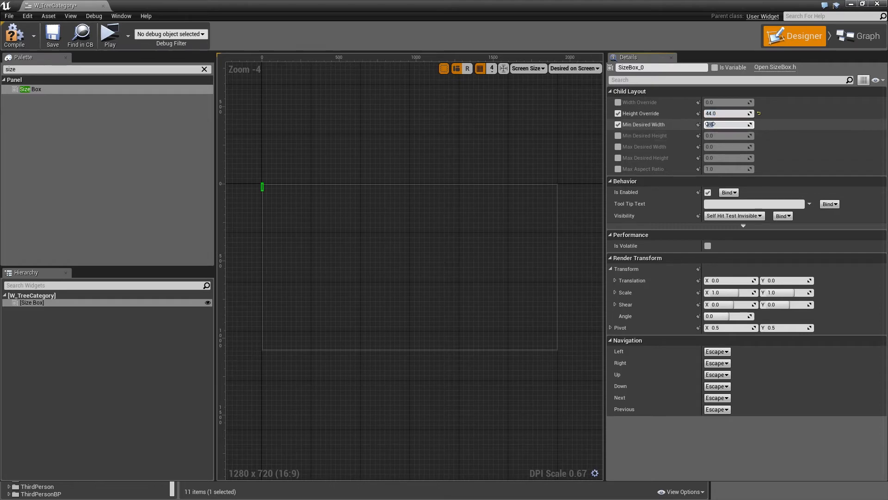
type("120")
key("Return")
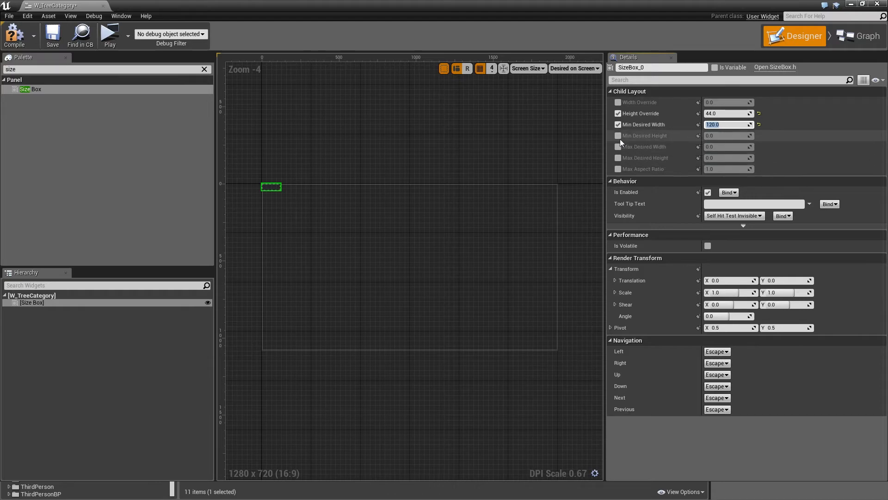
left_click(618, 158)
left_click(738, 157)
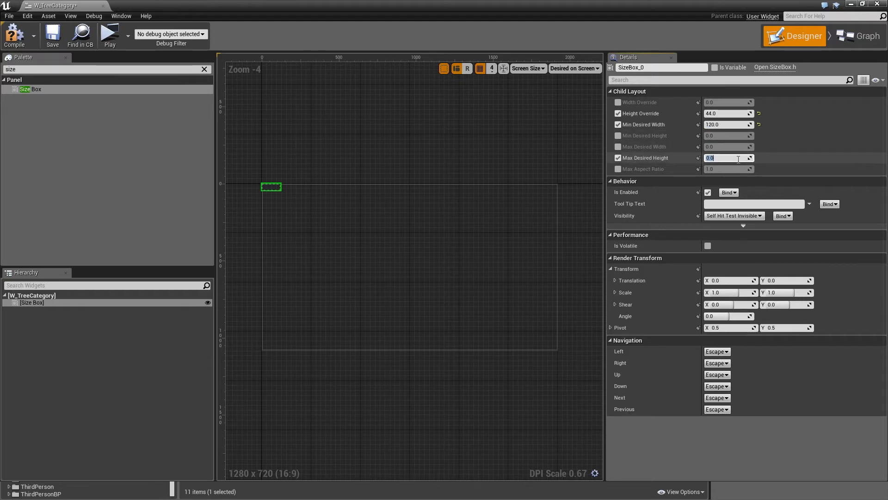
type("44")
Add an Overlay inside the Size Box and place a Button inside that Overlay.
left_click(24, 69)
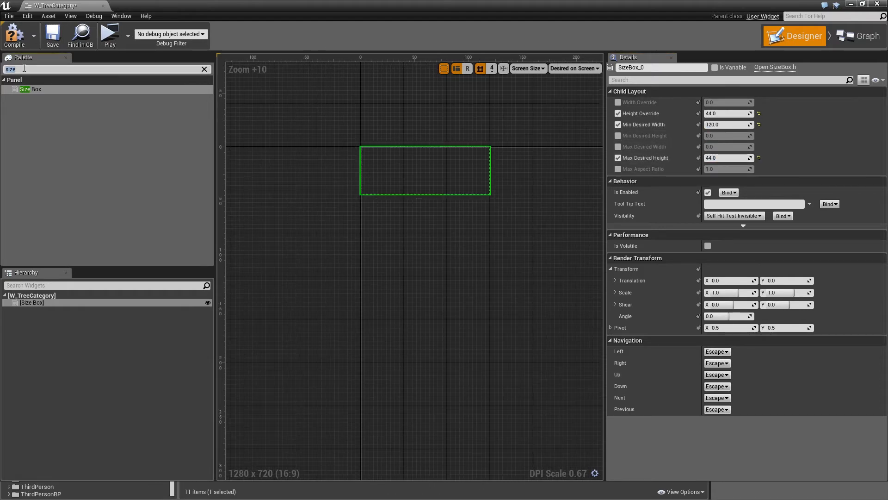
type("overl")
left_click_drag(30, 89, 50, 309)
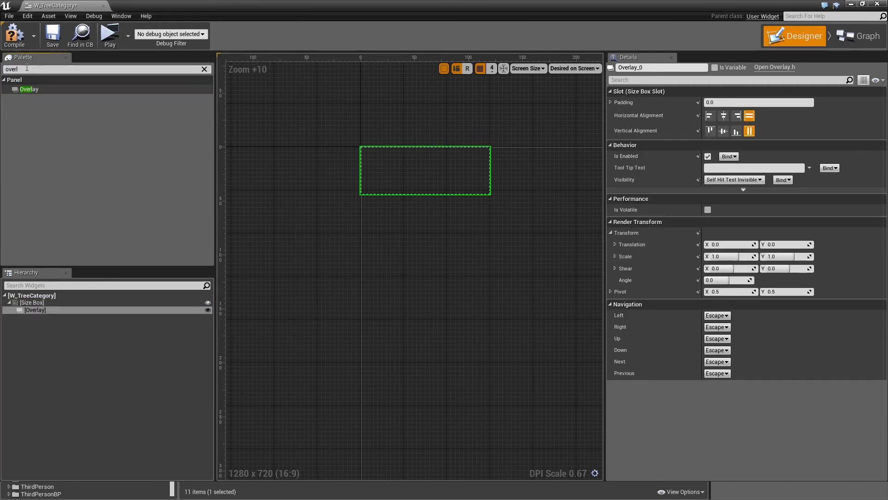
left_click(27, 68)
type("but")
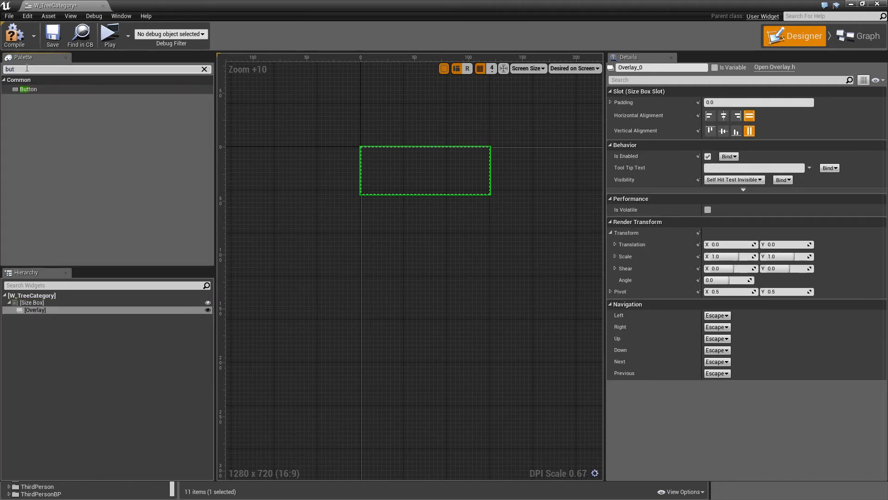
left_click_drag(28, 89, 52, 319)
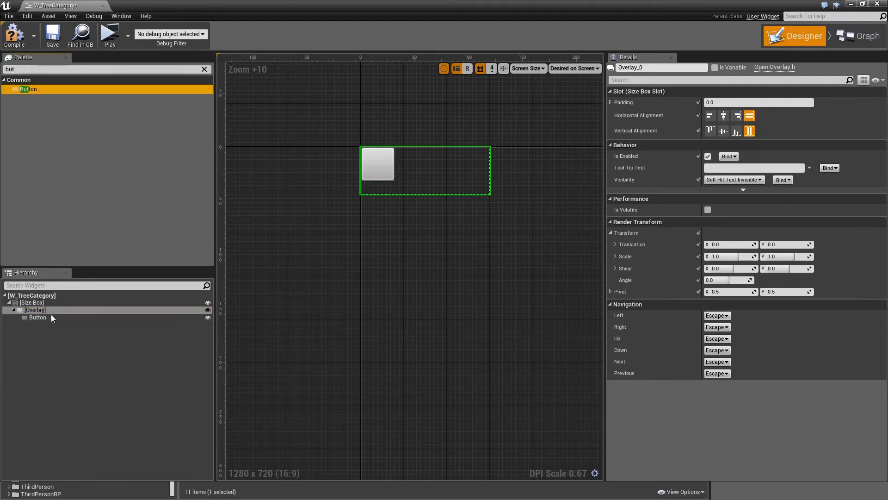
Rename the Button as CategoryButton and make it fill the Overlay horizontally and vertically.
left_click(664, 68)
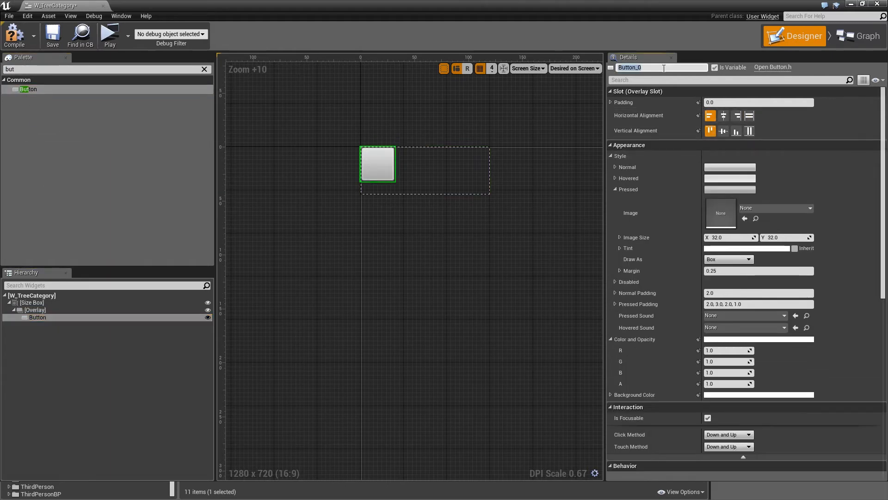
type("CategoryB")
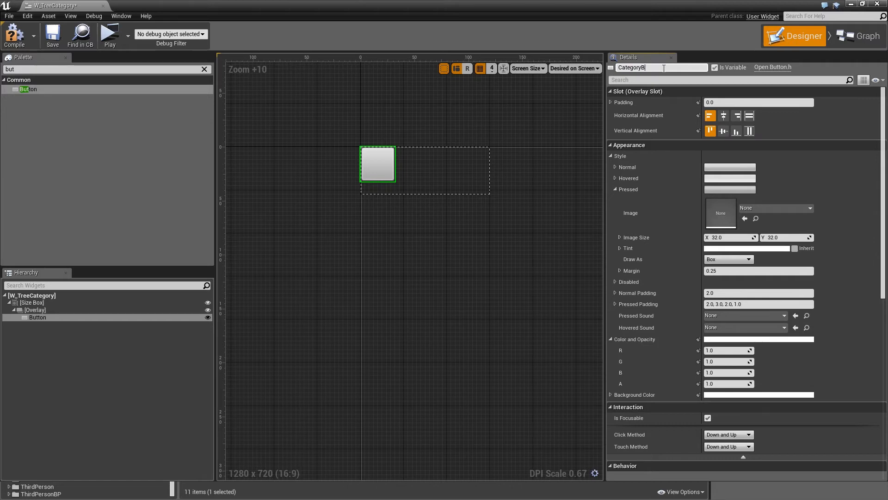
type("utton")
left_click(750, 115)
left_click(750, 131)
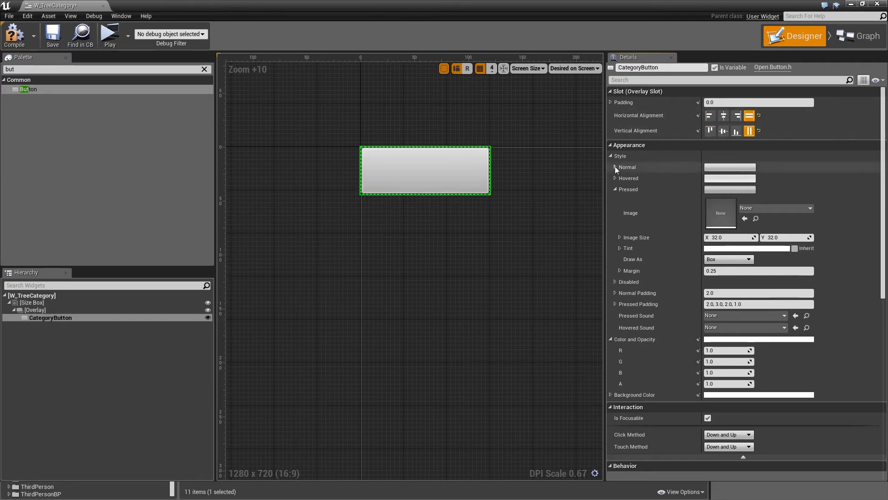
Assign the CategoryDef texture as the Normal style image of CategoryButton.
left_click(616, 167)
left_click(759, 185)
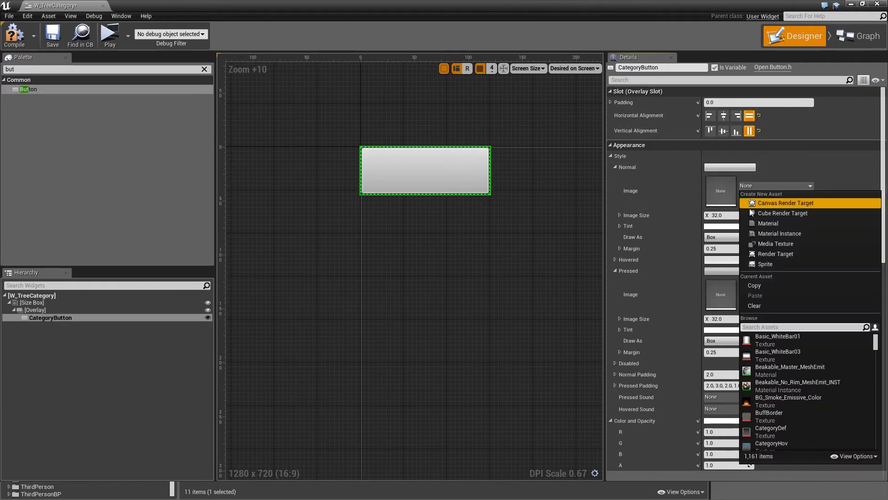
left_click(759, 326)
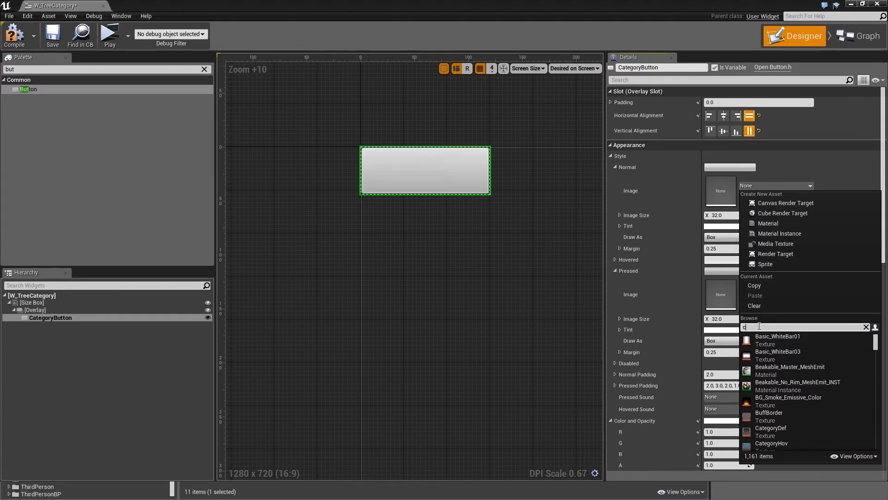
type("categ")
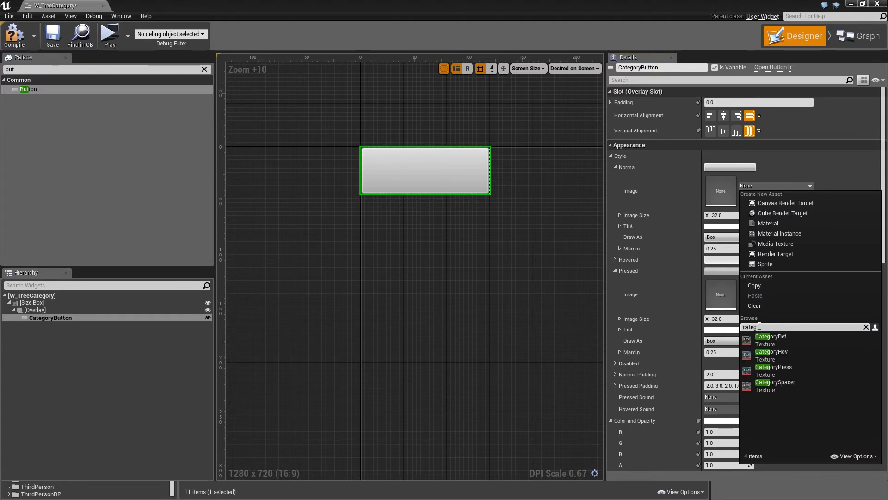
left_click(766, 337)
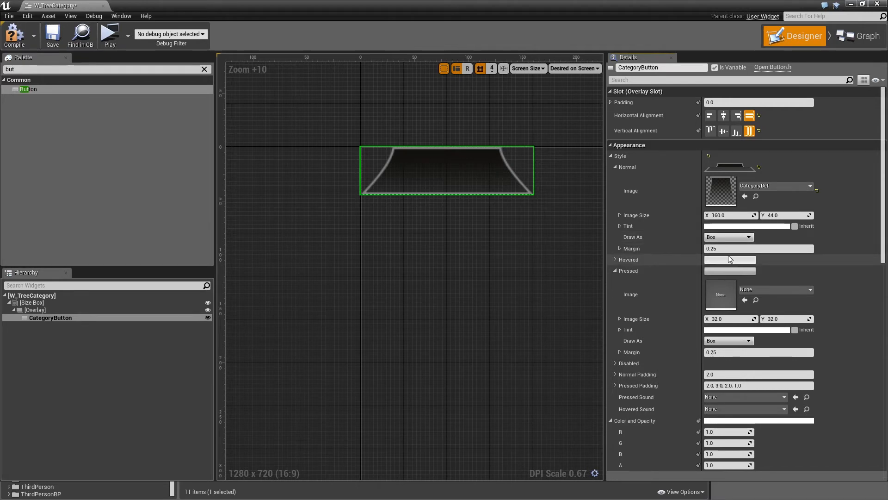
Assign the CategoryHov texture as the Hovered style image of CategoryButton.
left_click(616, 168)
left_click(616, 178)
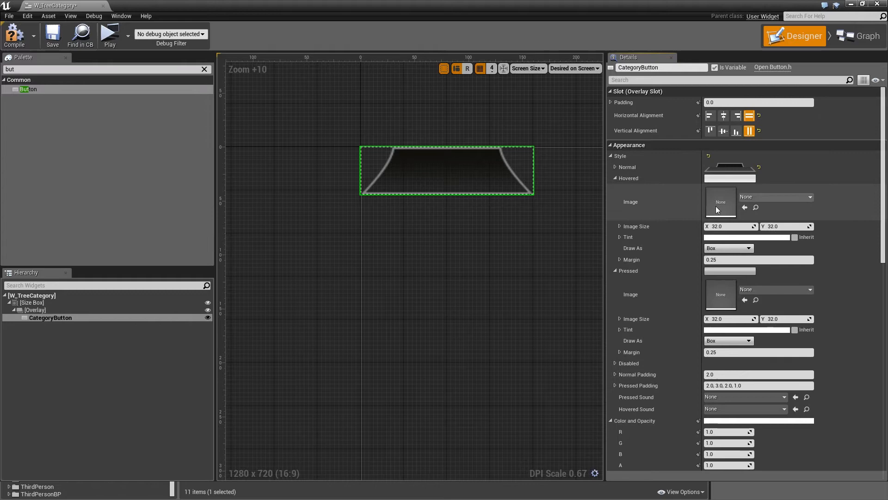
left_click(755, 198)
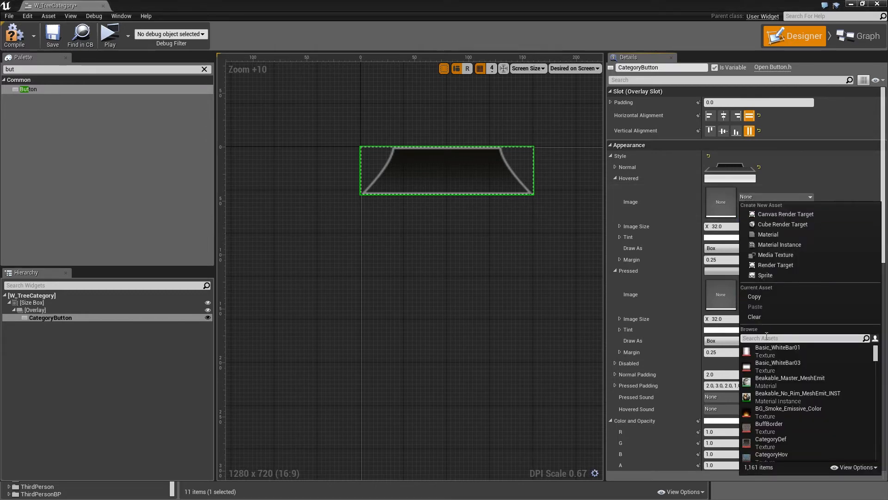
type("category")
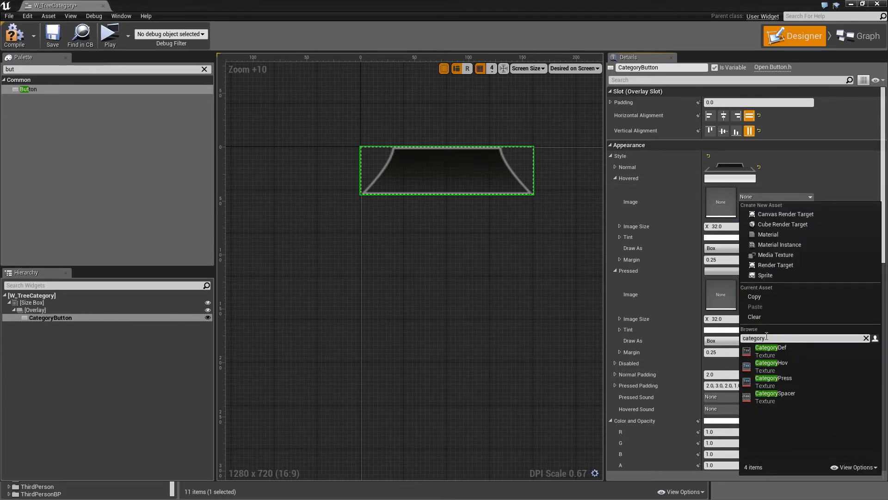
left_click(779, 368)
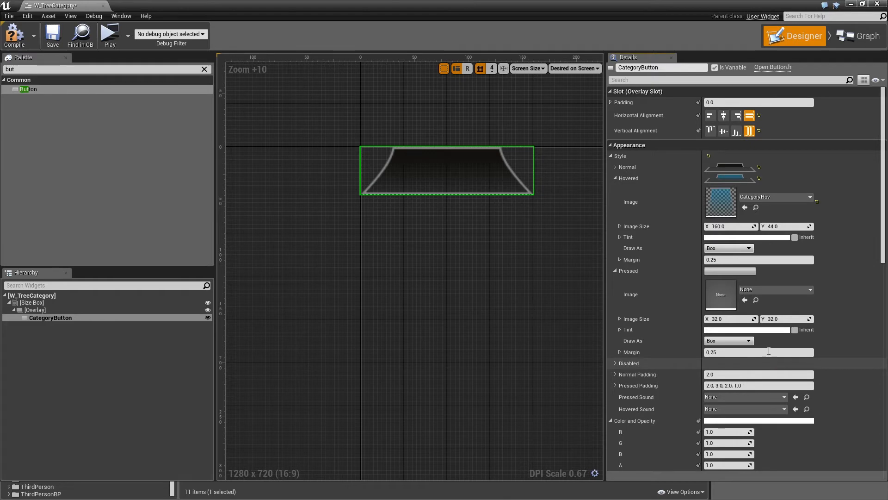
Assign the CategoryPress texture as the Pressed style image of CategoryButton.
left_click(616, 178)
left_click(615, 189)
left_click(615, 189)
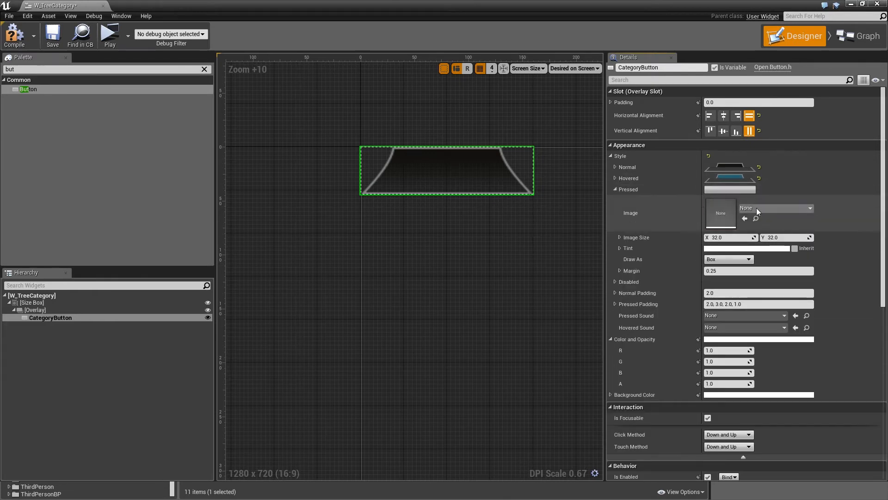
left_click(758, 209)
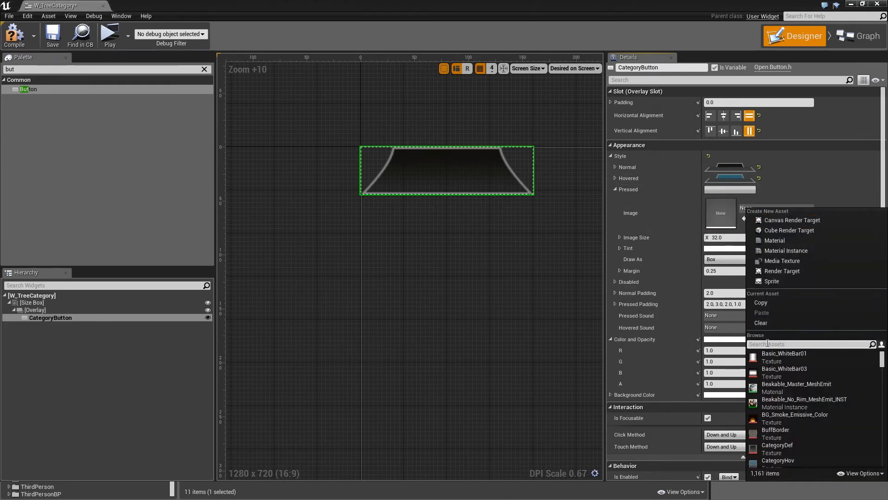
type("category")
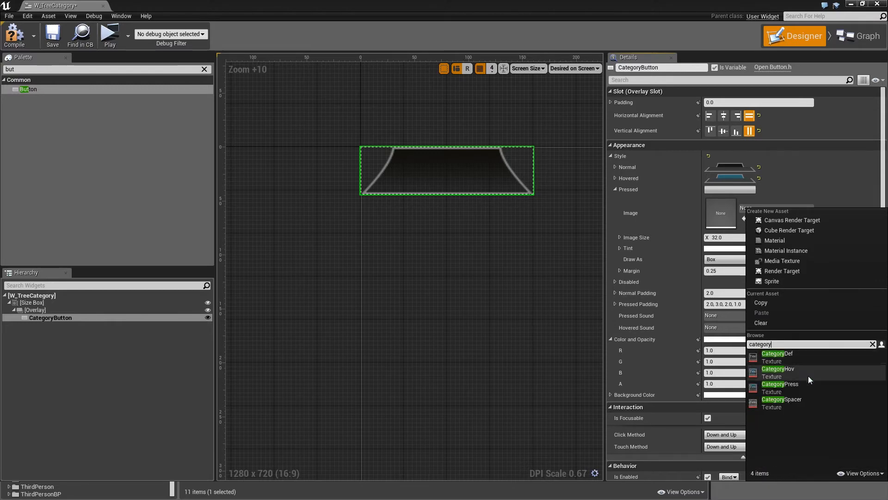
left_click(805, 387)
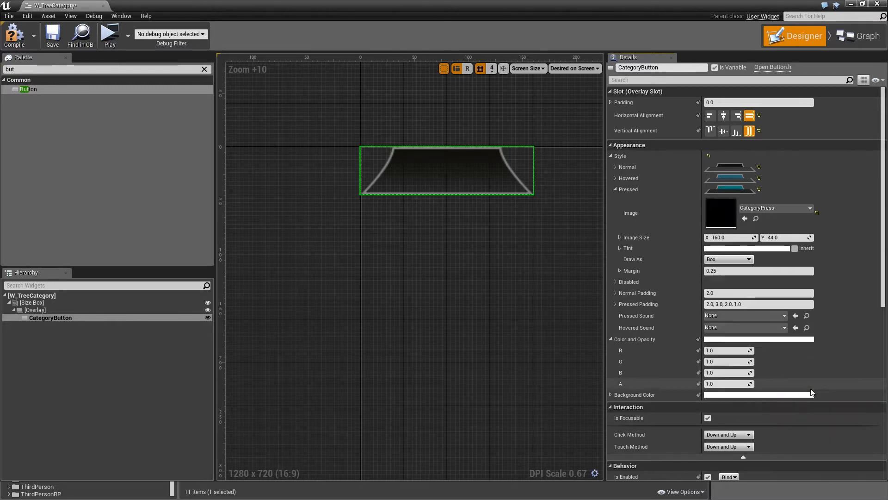
Copy CategoryButton's Pressed style and paste it onto its Disabled style.
right_click(634, 190)
left_click(654, 226)
left_click(615, 190)
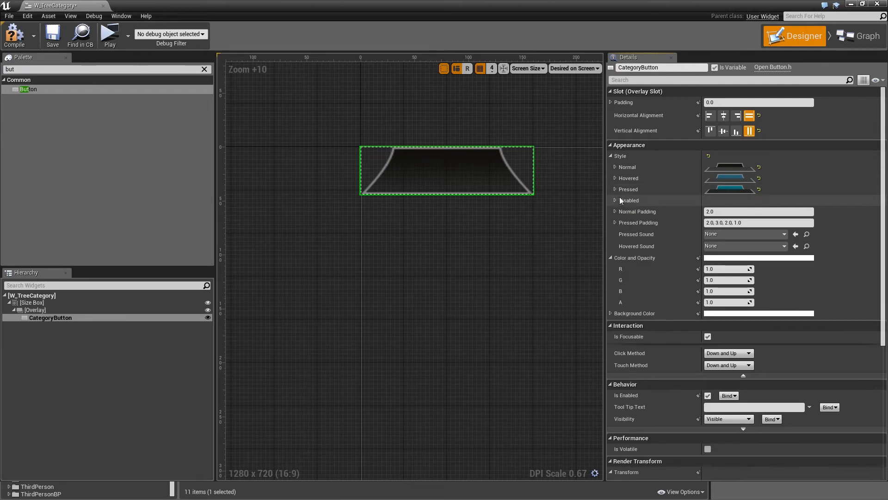
right_click(622, 201)
left_click(643, 235)
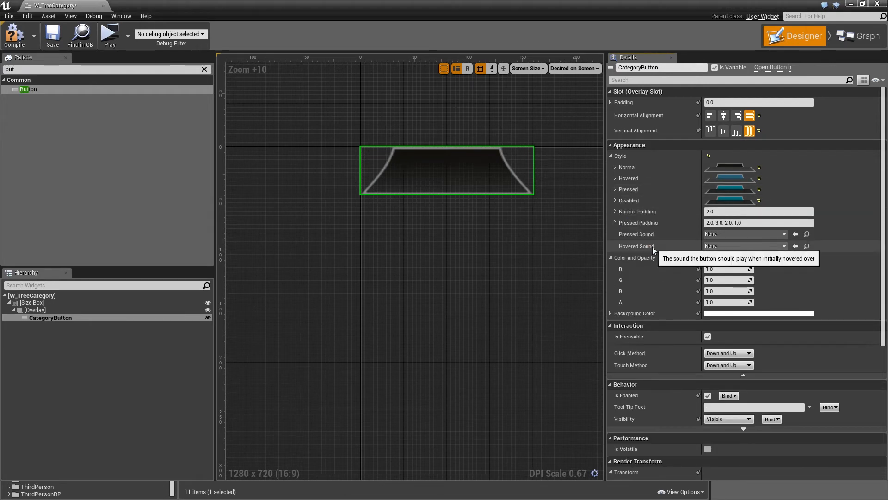
Add a Text widget to the Overlay below CategoryButton and rename it CategoryName.
left_click(22, 70)
type("text")
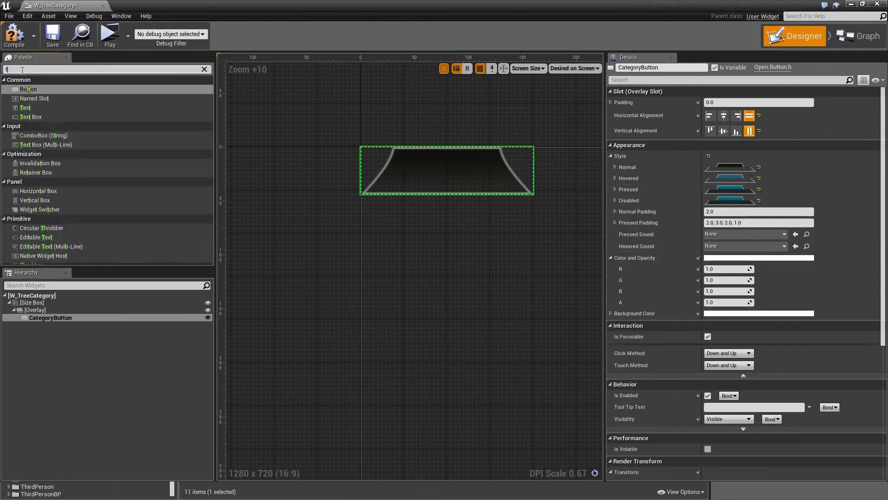
left_click_drag(26, 89, 64, 325)
left_click(660, 68)
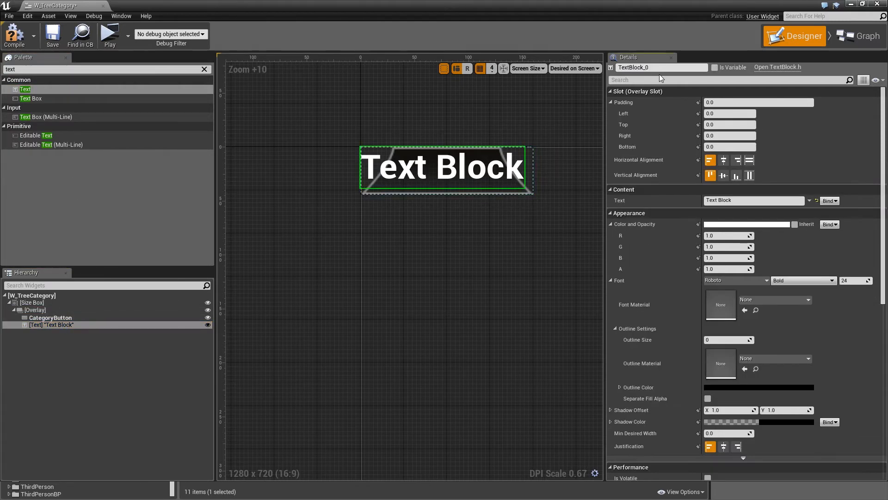
type("Cat")
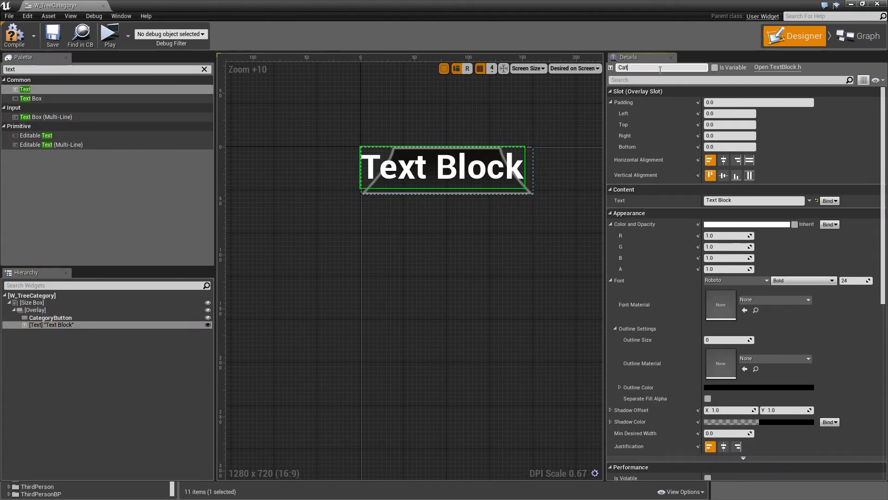
type("egoryName")
key("Return")
Make CategoryName a variable and center it horizontally and vertically in the Overlay.
left_click(729, 67)
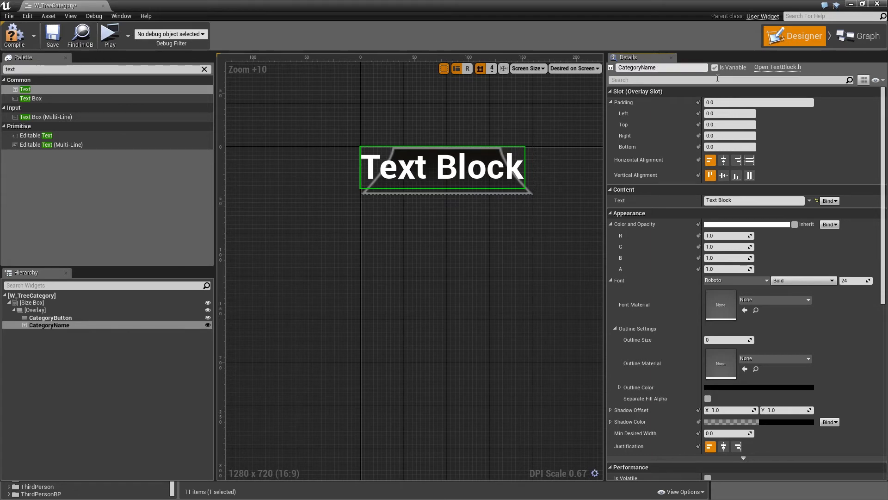
left_click(725, 160)
left_click(724, 174)
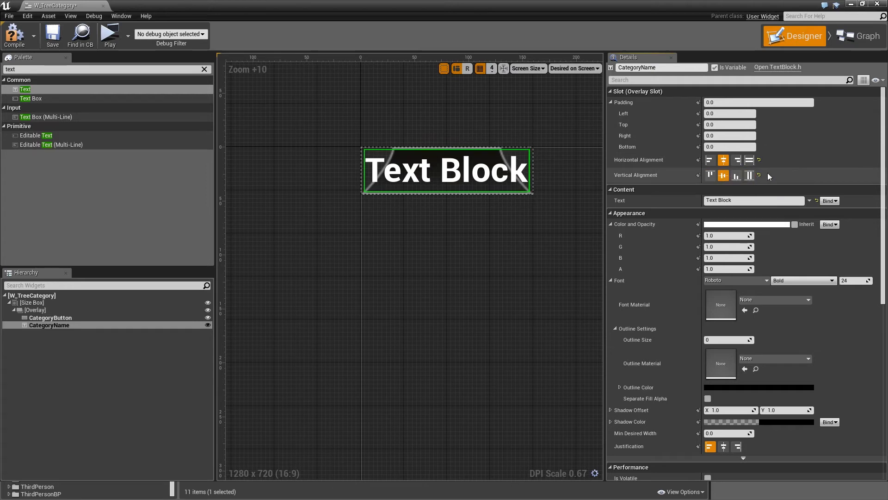
Set CategoryName's padding to 28 left, 2 top, 27 right and 2 bottom.
left_click(714, 114)
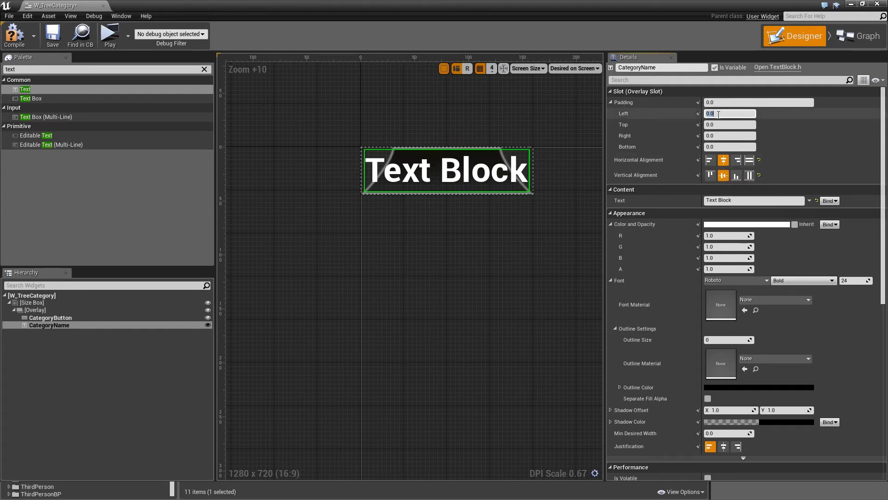
type("28")
key("Return")
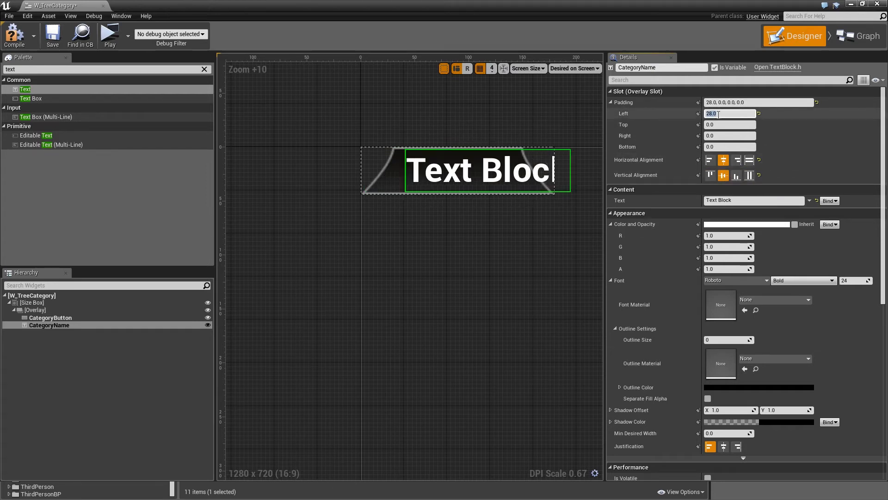
left_click(726, 136)
type("27")
key("Return")
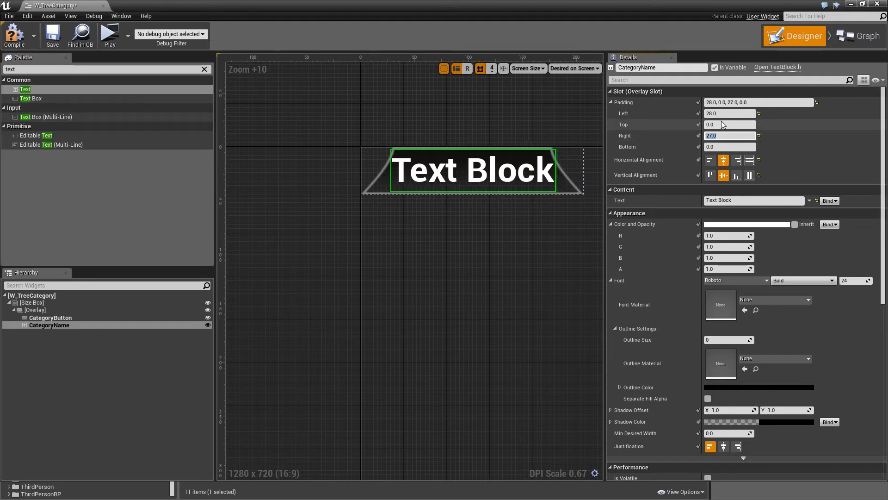
left_click(721, 125)
type("2")
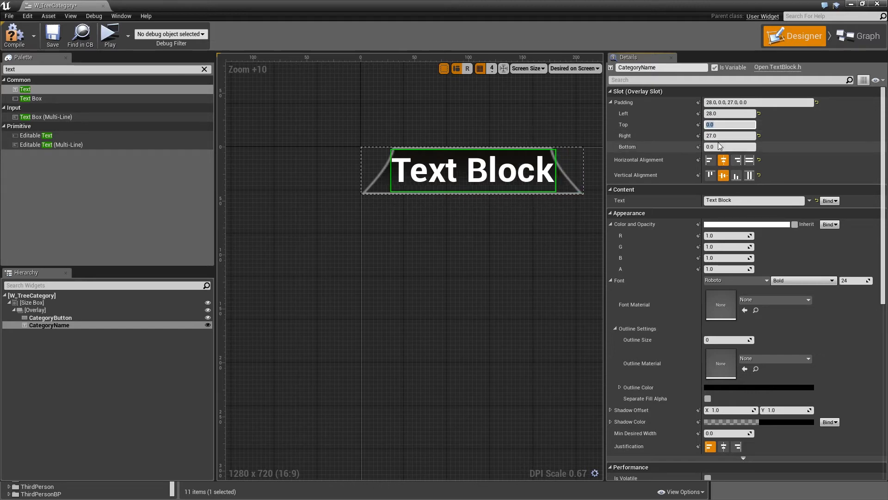
left_click(719, 147)
type("2")
key("Return")
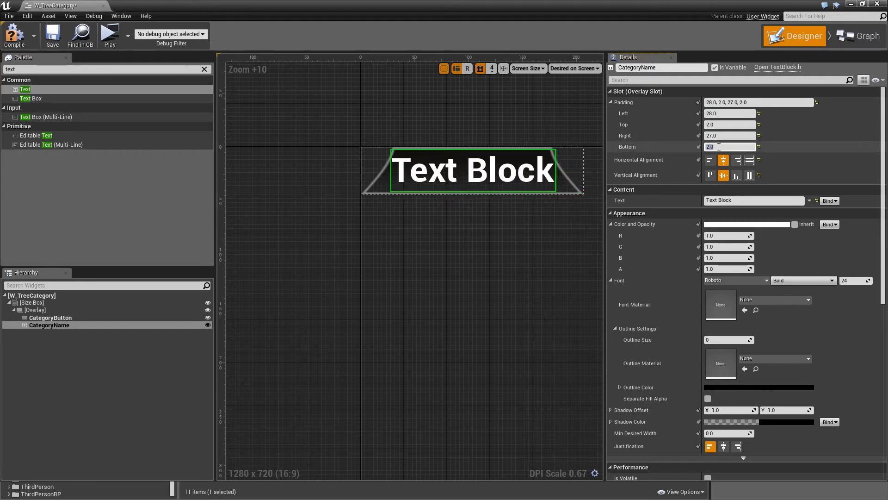
Change CategoryName's text to Defense and set its font to Regular at size 25.
left_click(731, 200)
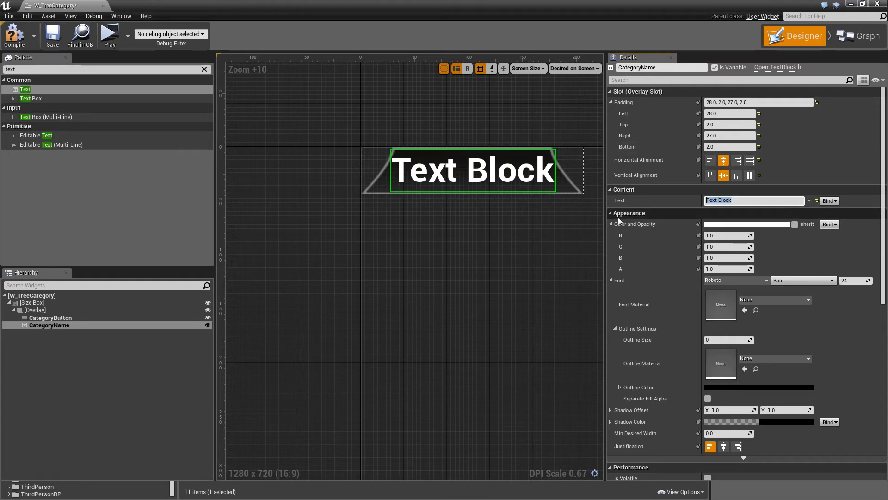
type("Defense")
key("Return")
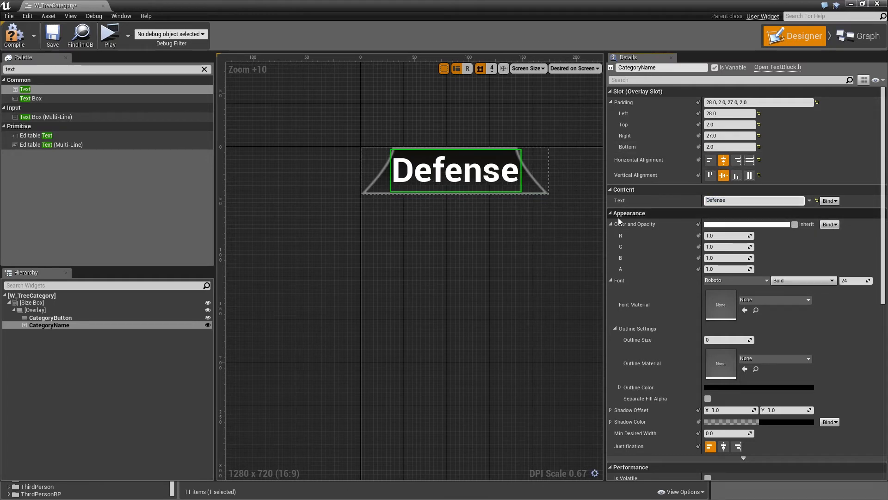
left_click(852, 280)
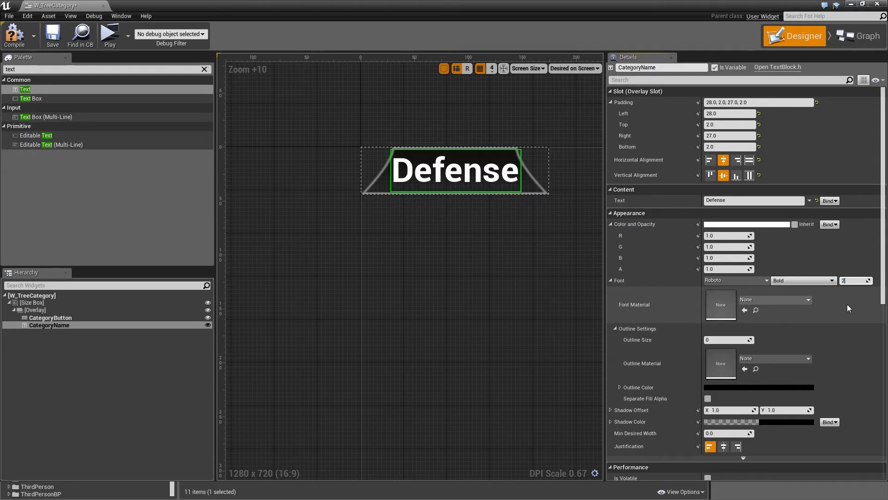
type("25")
key("Return")
left_click(815, 280)
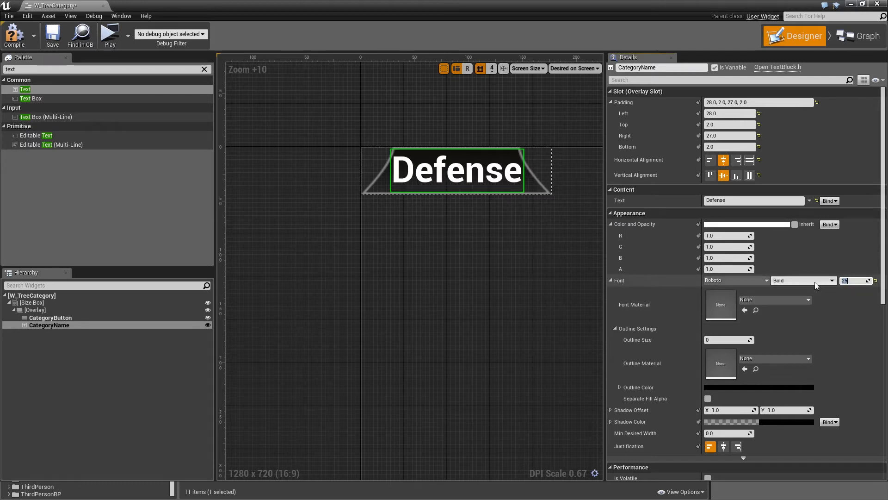
left_click(802, 312)
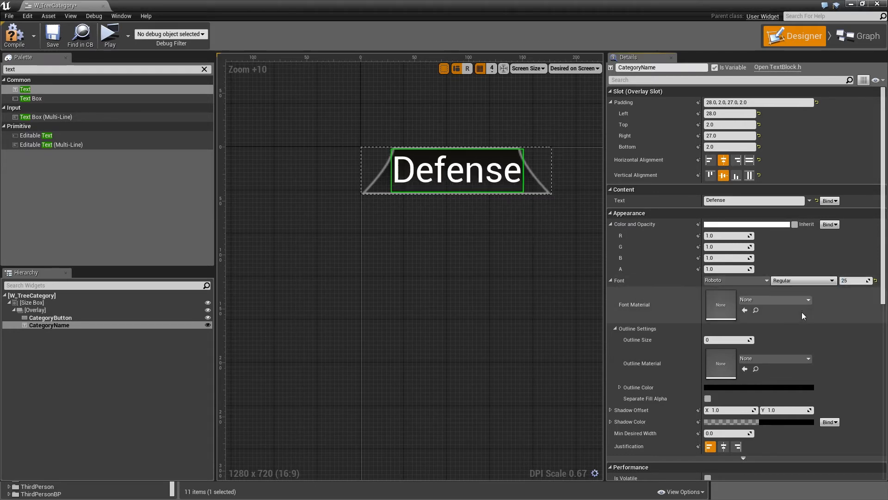
Darken CategoryName's text color to a light grey with R, G and B at about 0.535.
left_click(746, 225)
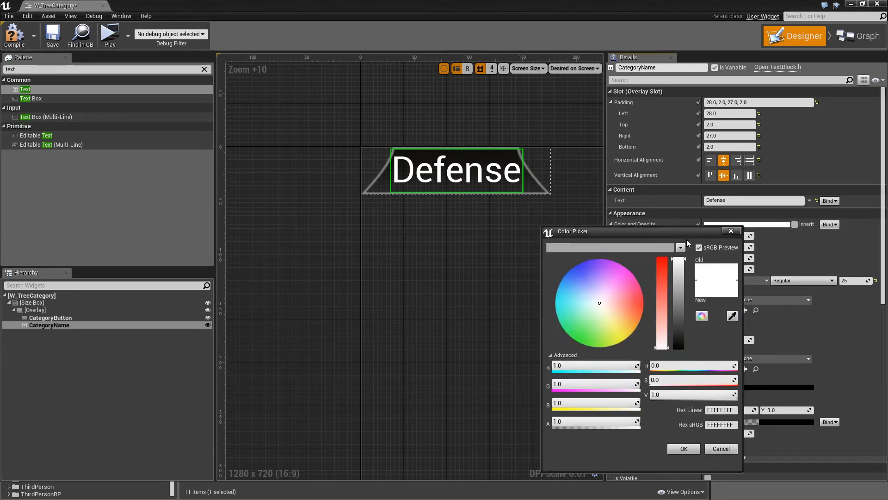
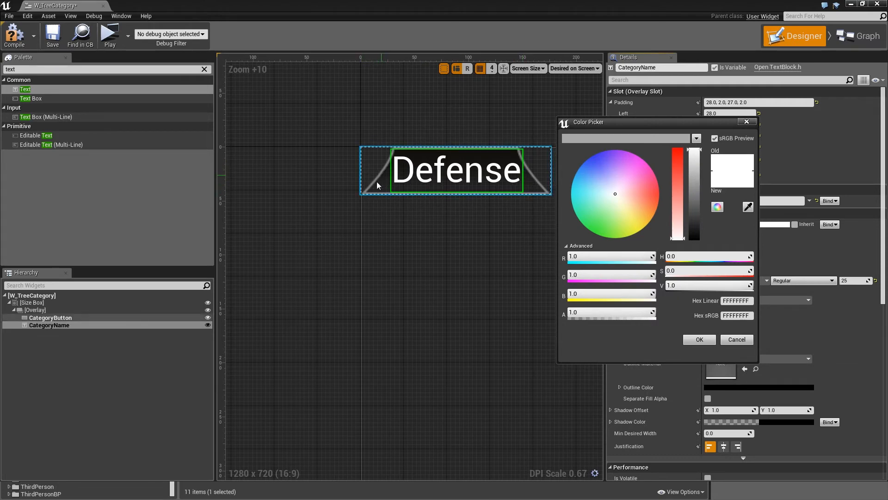
mouse_move(692, 194)
left_mouse_down()
mouse_move(692, 208)
mouse_move(693, 192)
left_mouse_up()
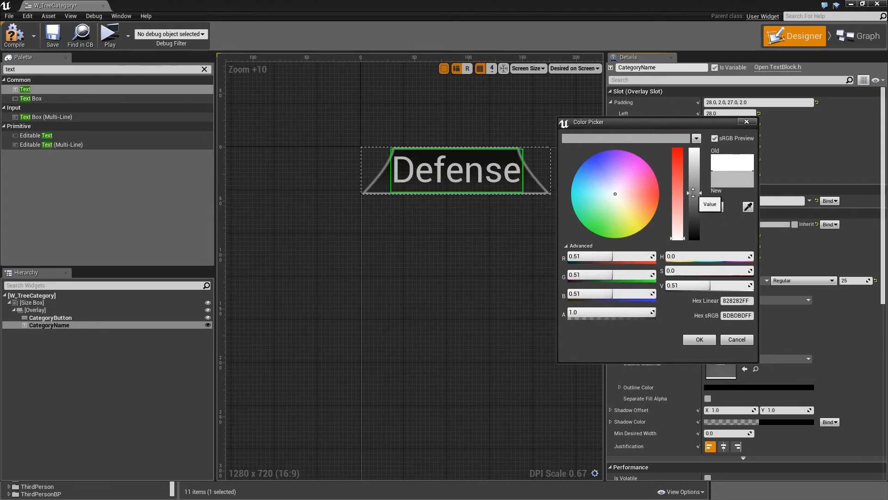
left_click(692, 340)
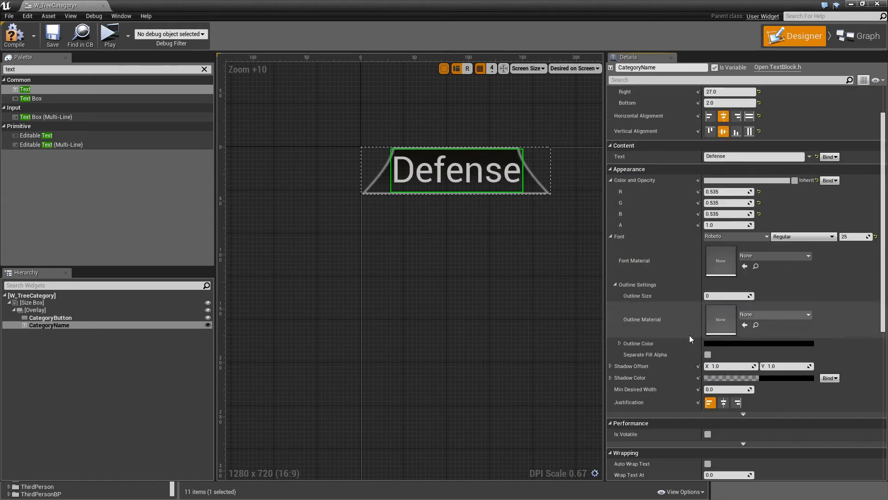
Set CategoryName's visibility to Self Hit Test Invisible.
scroll(689, 335, "down", 5)
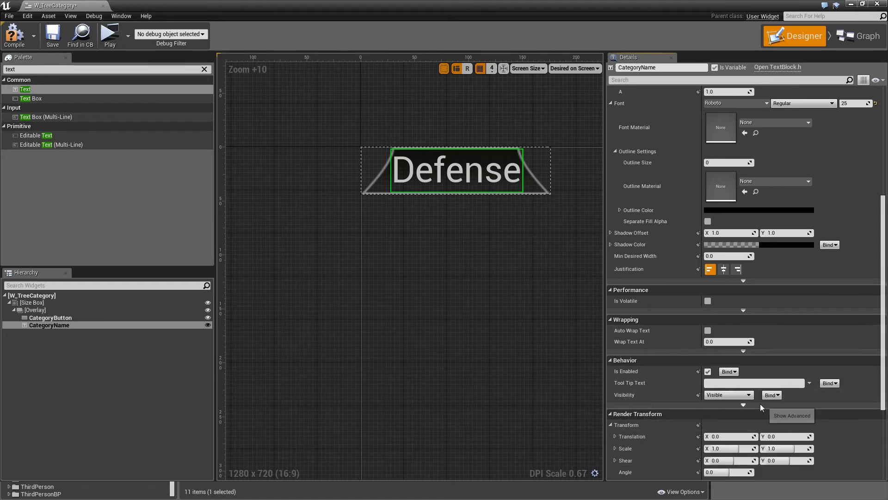
left_click(728, 395)
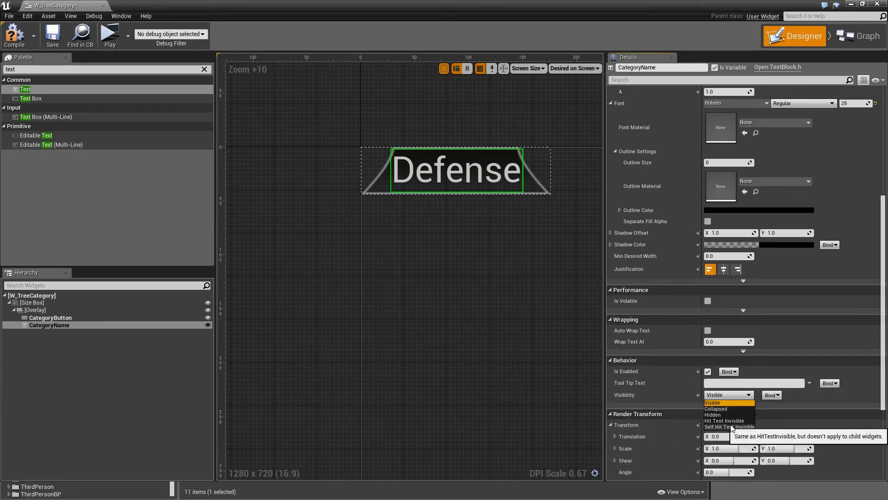
left_click(731, 427)
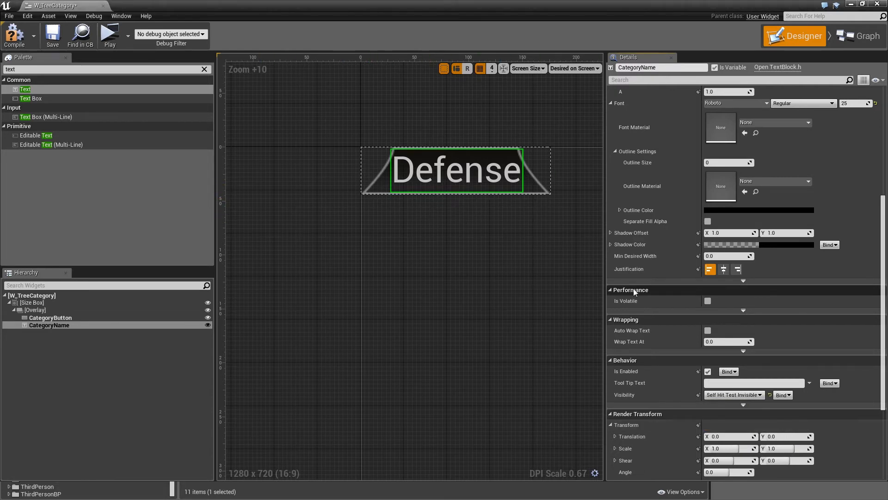
Lengthen CategoryName's text to Defenseasdsad to test how the category button stretches with a longer name.
right_click_drag(464, 220, 445, 265)
scroll(444, 236, "up", 1)
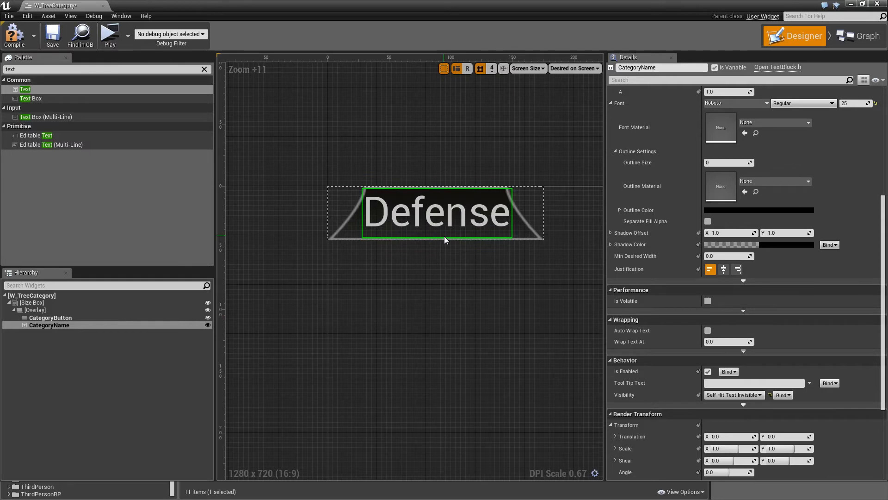
scroll(724, 255, "up", 6)
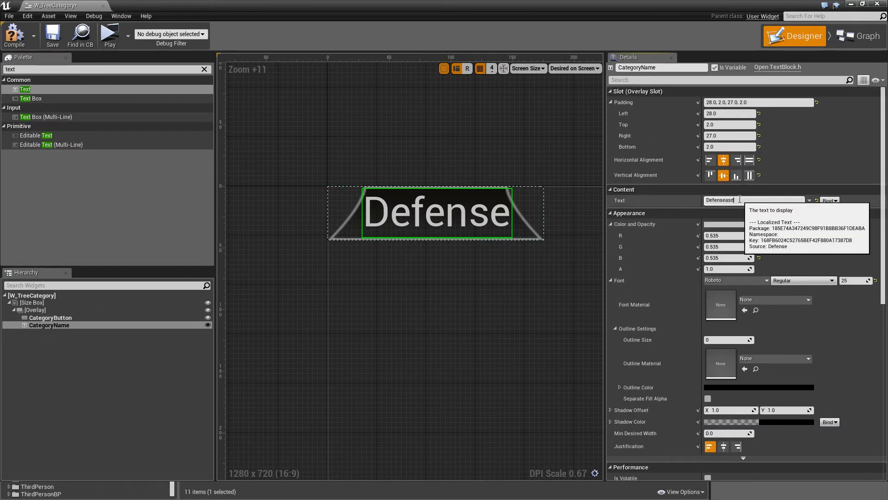
type("sad")
right_click_drag(416, 307, 287, 321)
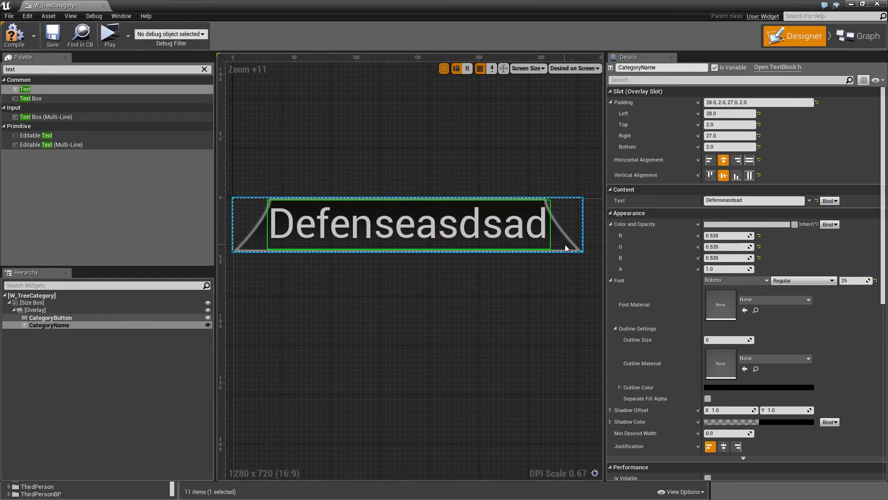
Shorten CategoryName's text to Defen, and save and close the W_TreeCategory widget.
key("ctrl+z")
left_click(51, 40)
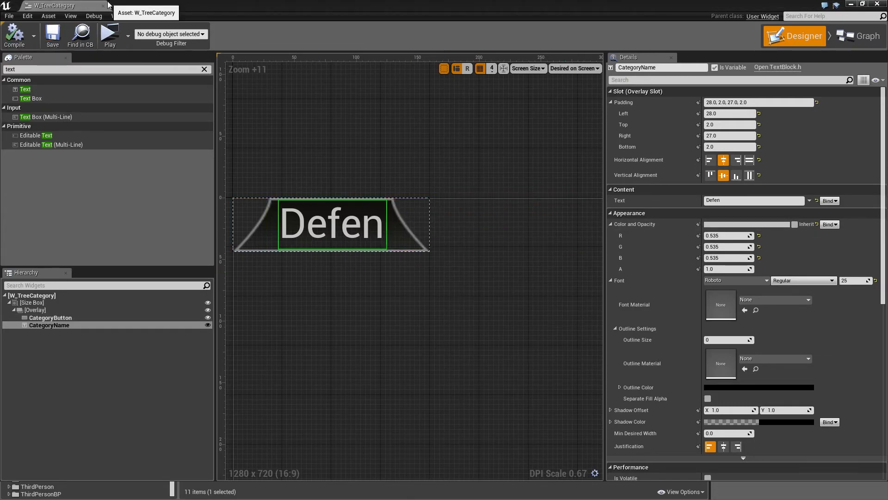
left_click(104, 5)
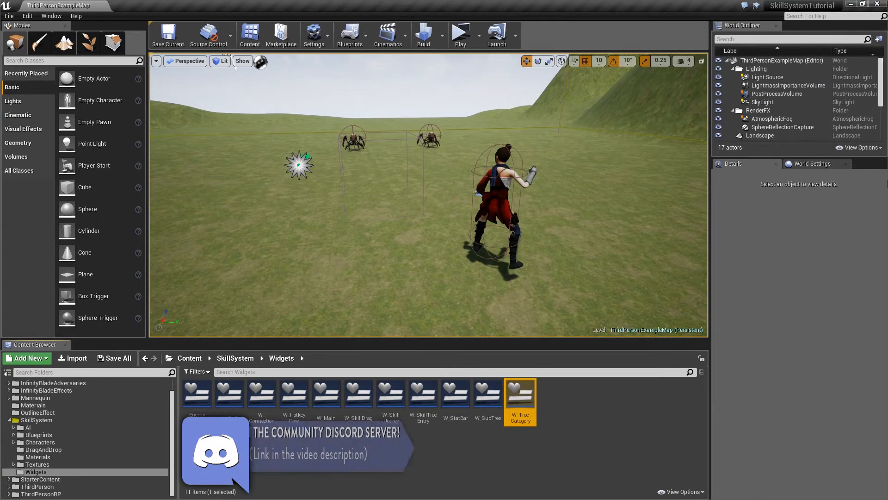
Create a new Widget Blueprint in the SkillSystem Widgets folder and name it W_MainTree.
right_click(568, 403)
mouse_move(593, 394)
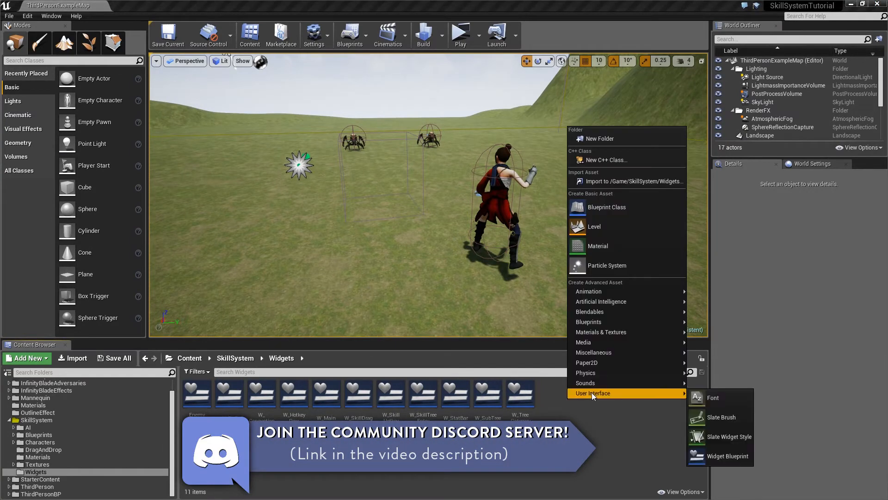
left_click(724, 456)
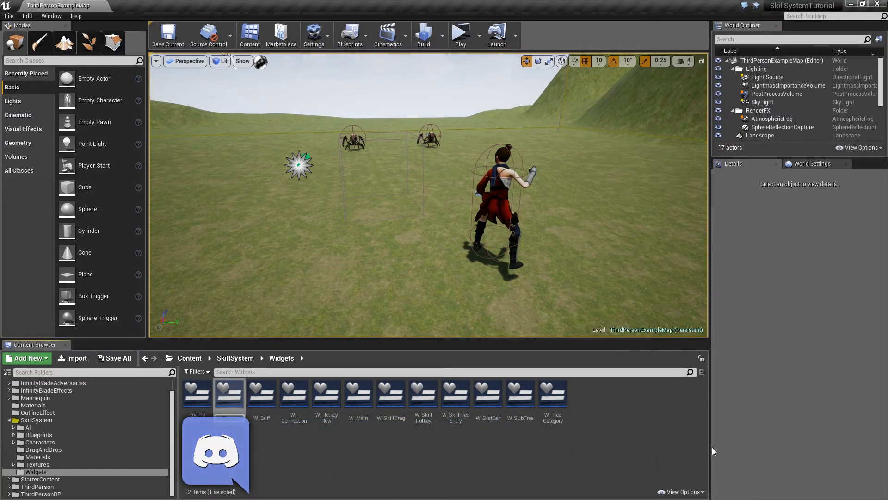
type("W_MainTree")
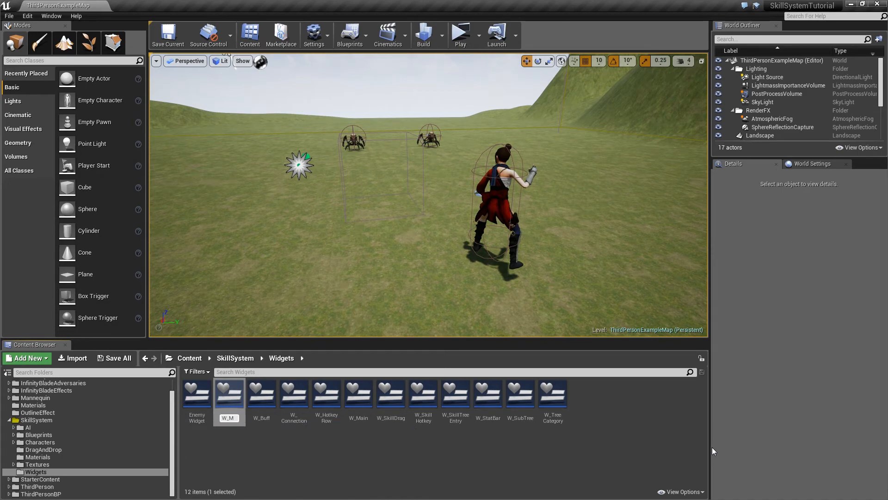
key("Return")
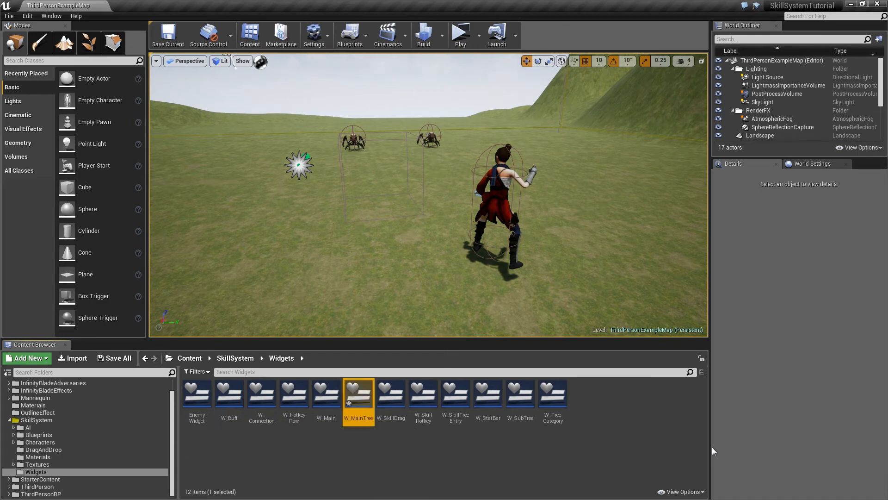
Open the W_MainTree widget and set its designer preview size to Desired on Screen.
double_click(358, 395)
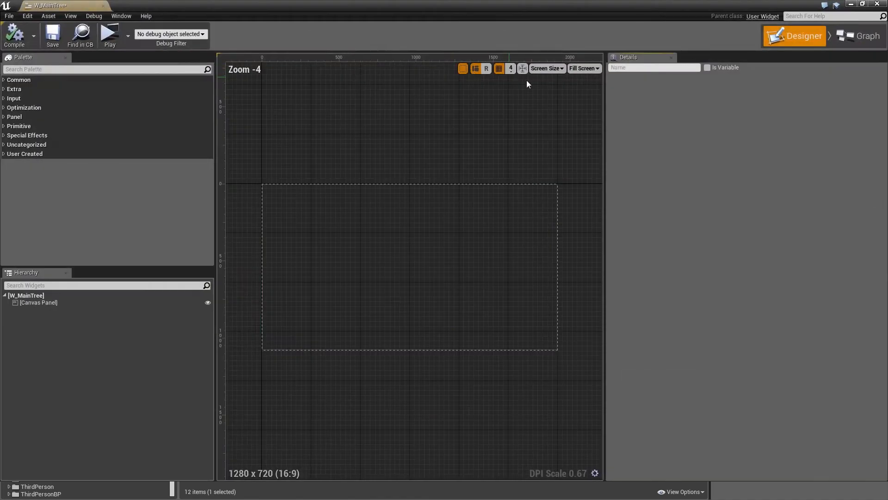
left_click(581, 69)
left_click(587, 119)
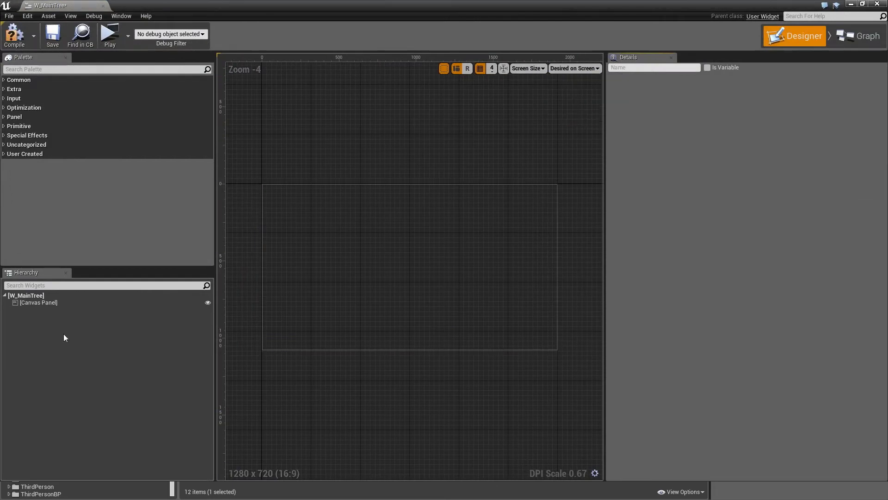
Replace the root Canvas Panel of W_MainTree with a Size Box.
left_click(44, 304)
key("Delete")
left_click(25, 70)
type("size")
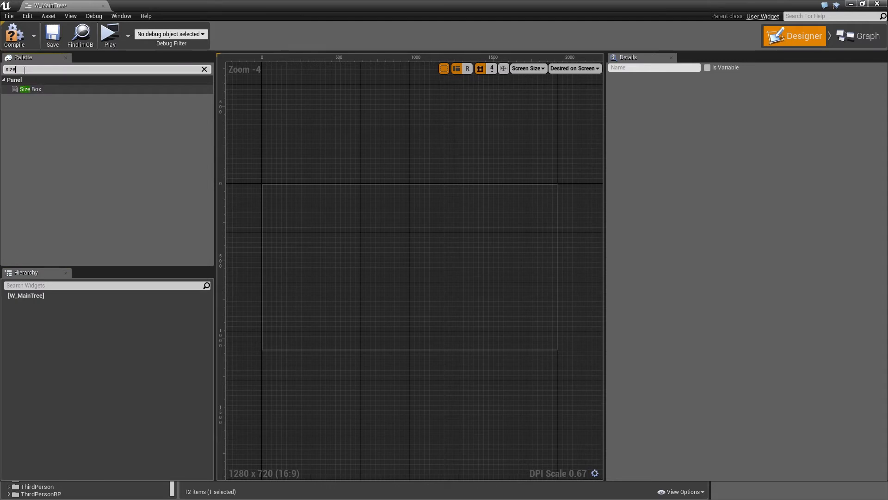
left_click_drag(37, 89, 46, 106)
left_click_drag(54, 295, 53, 298)
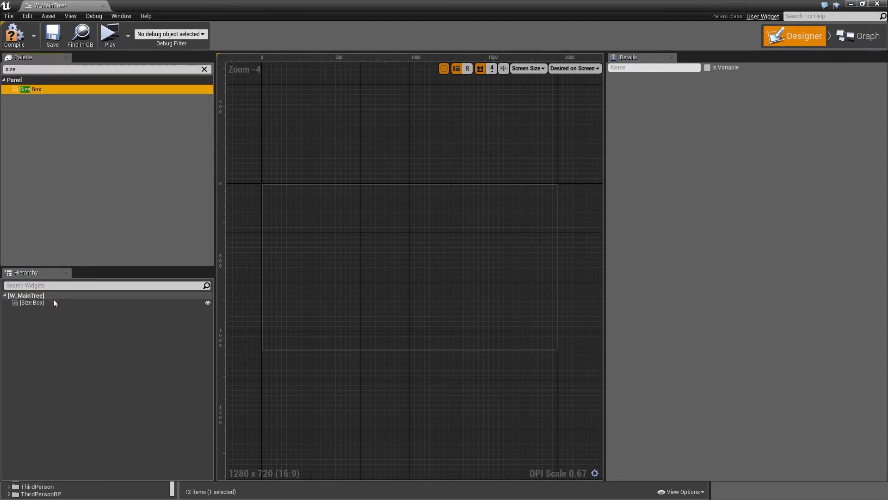
Enable the root Size Box's width and height overrides and set them to 625 and 928.
left_click(618, 103)
left_click(618, 113)
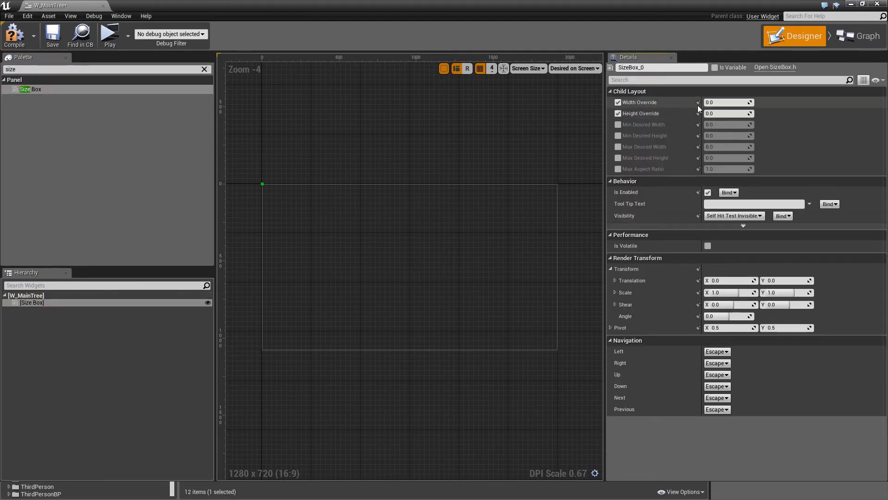
left_click(726, 103)
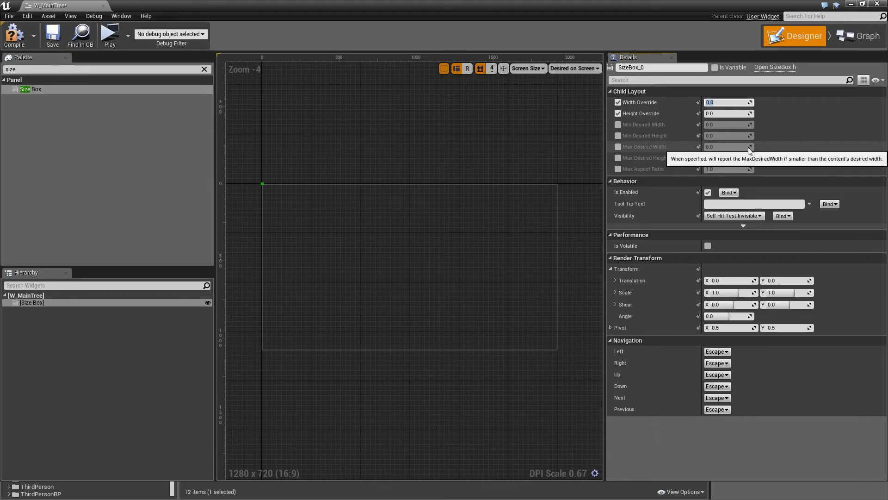
type("625")
key("Return")
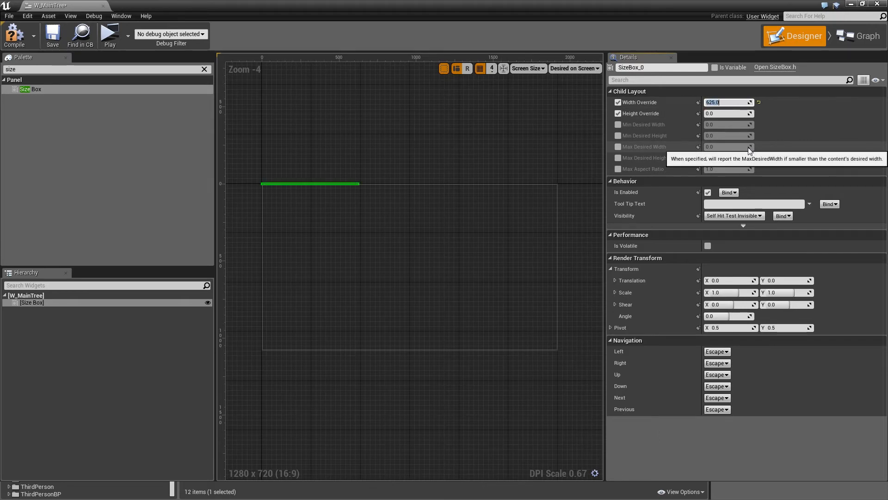
left_click(724, 112)
type("928")
key("Return")
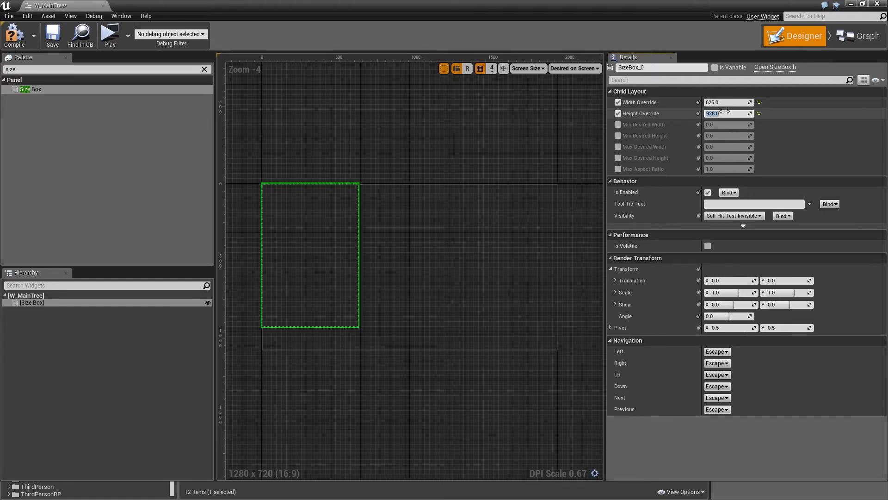
Nest a Canvas Panel inside the root Size Box and add a second Size Box inside that Canvas Panel.
left_click(37, 70)
type("can")
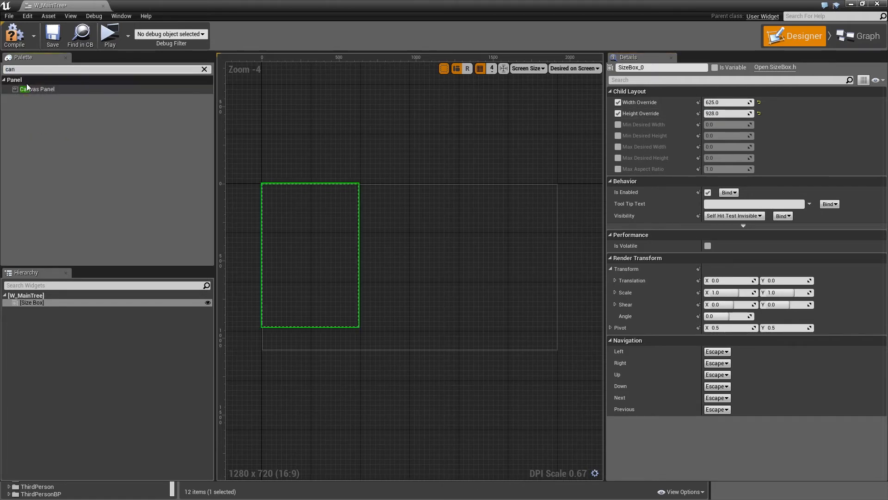
left_click_drag(37, 89, 33, 312)
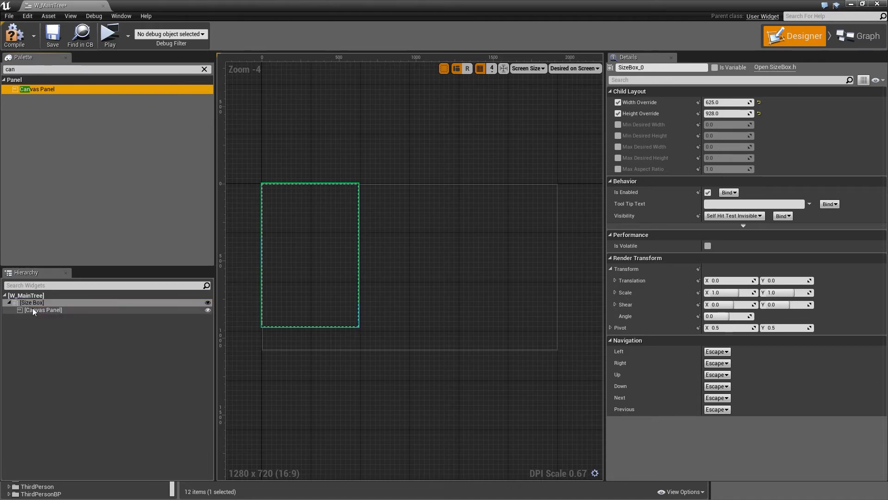
left_click(37, 69)
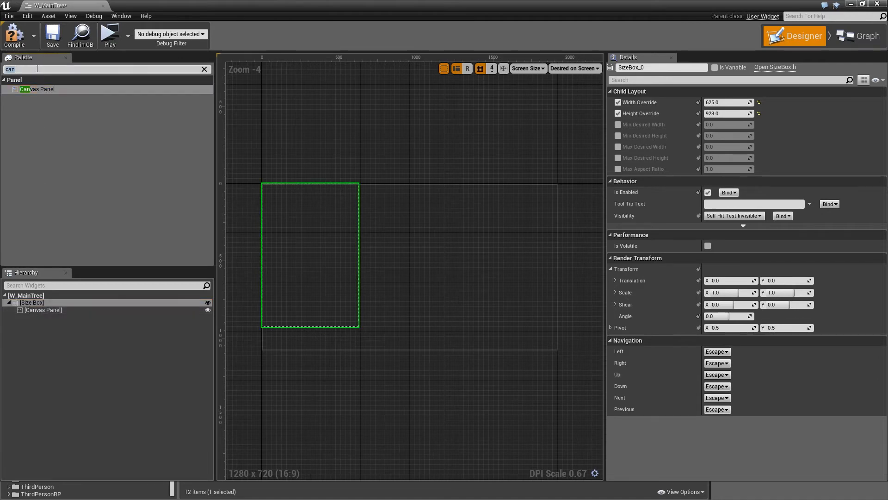
type("size")
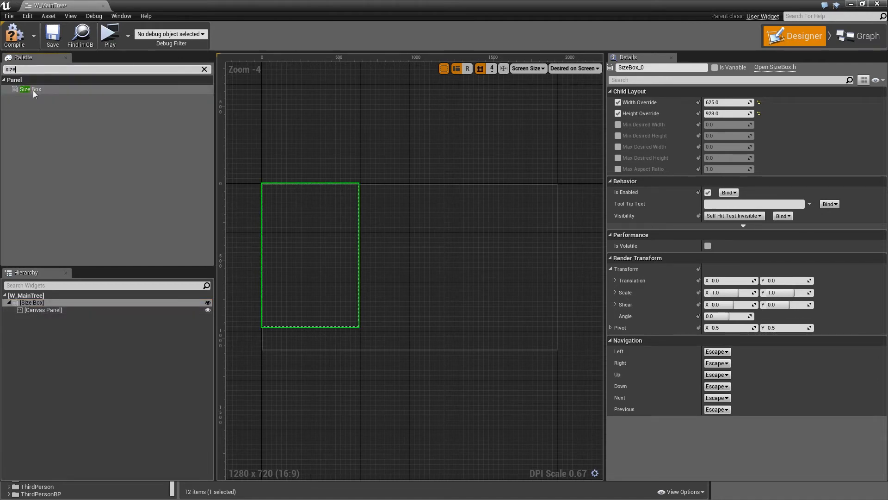
left_click_drag(30, 89, 327, 183)
Set the inner Size Box's Position Y to 40 and enable Size To Content.
left_click(723, 128)
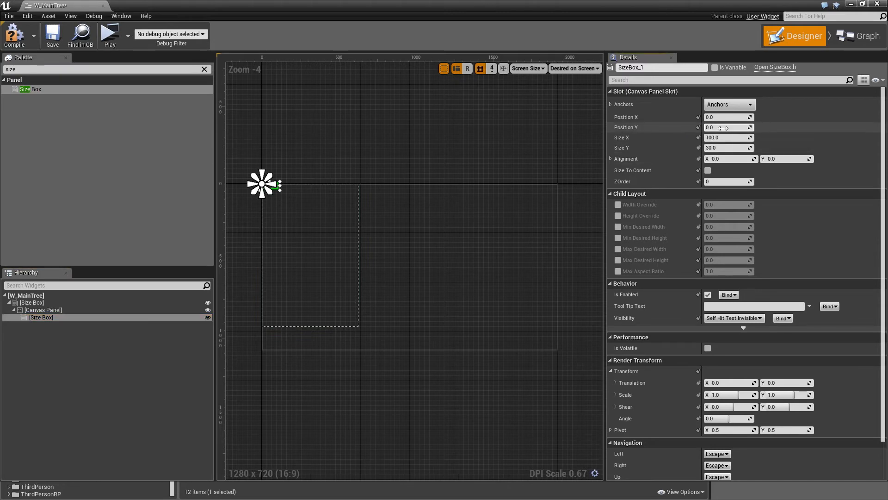
type("40")
key("Return")
left_click(708, 170)
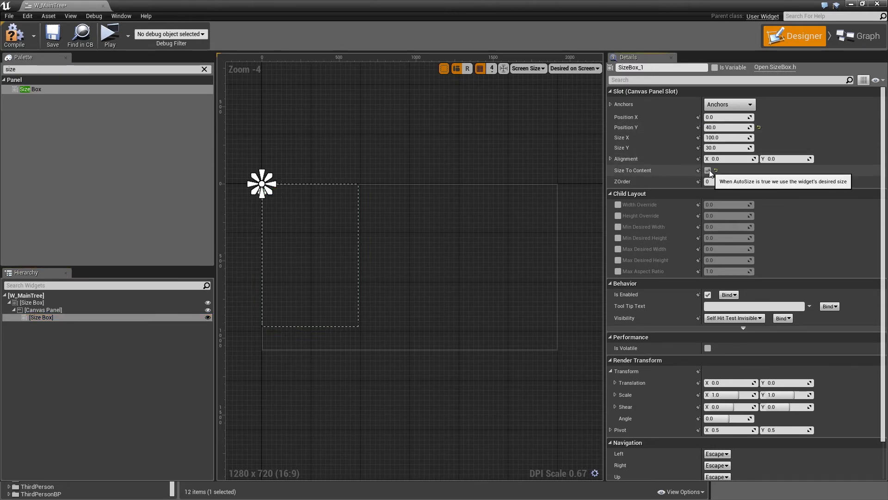
Enable the inner Size Box's width and height overrides and set them to 612 and 888.
left_click(618, 205)
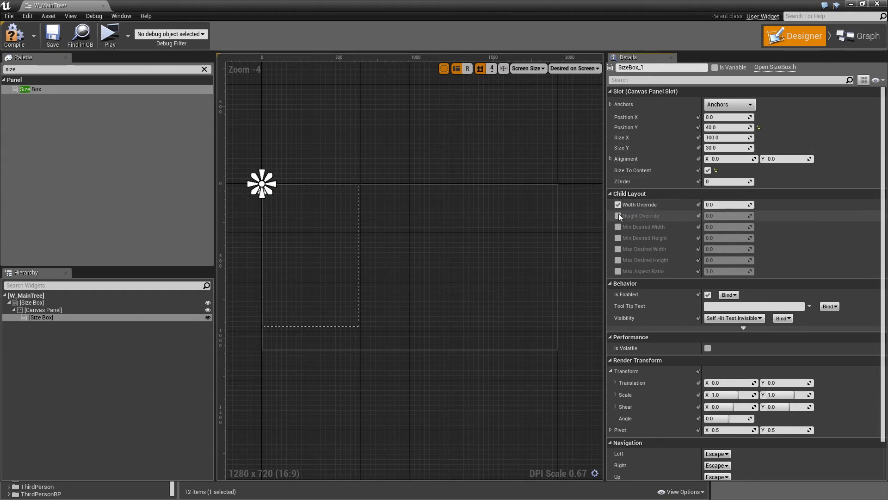
left_click(618, 216)
left_click(719, 206)
type("612")
key("Return")
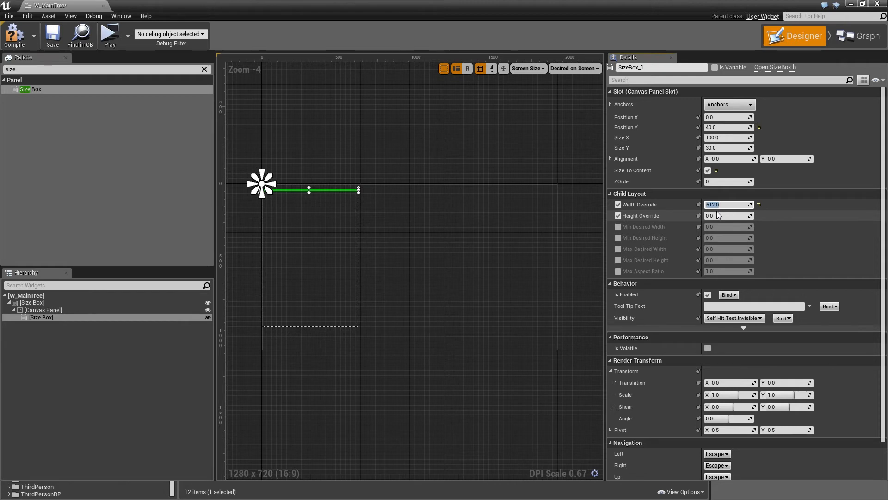
left_click(717, 216)
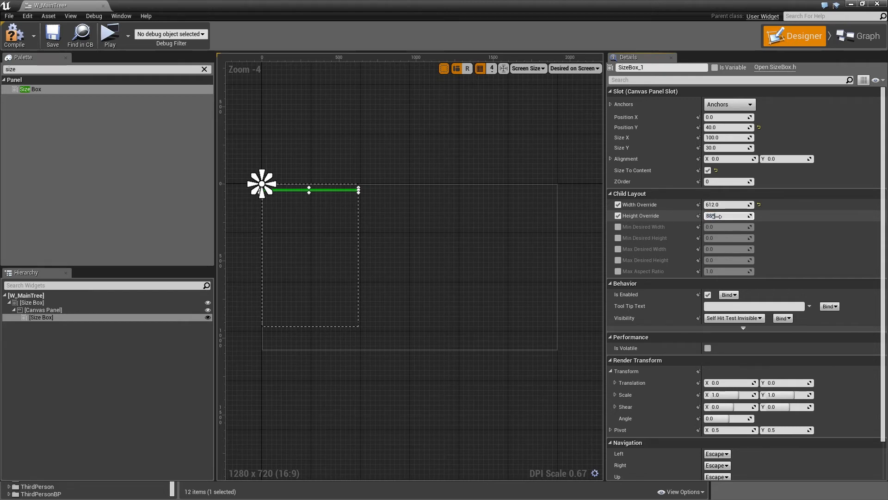
type("888")
key("Return")
Add a Border widget inside the inner Size Box.
scroll(234, 235, "up", 6)
left_click(28, 68)
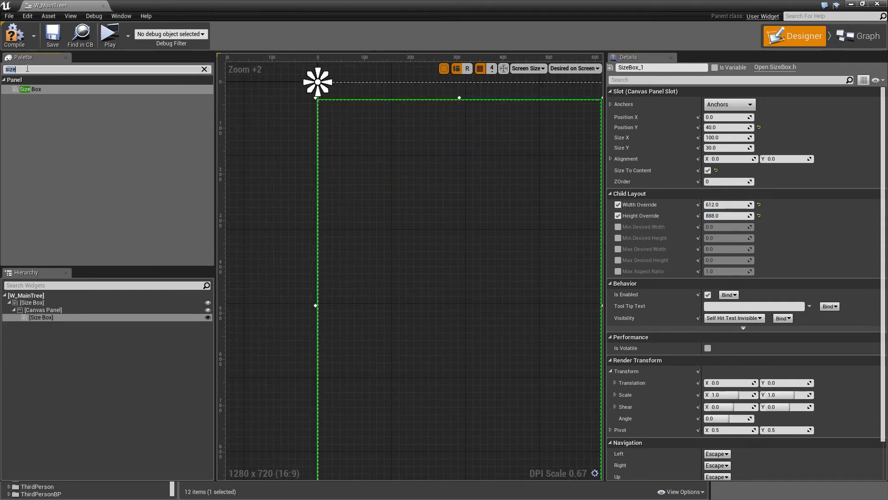
type("border")
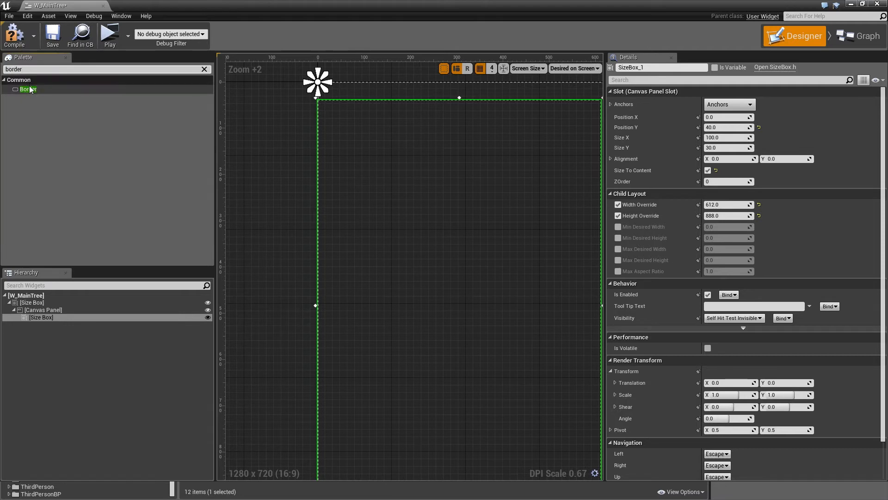
left_click_drag(27, 89, 75, 320)
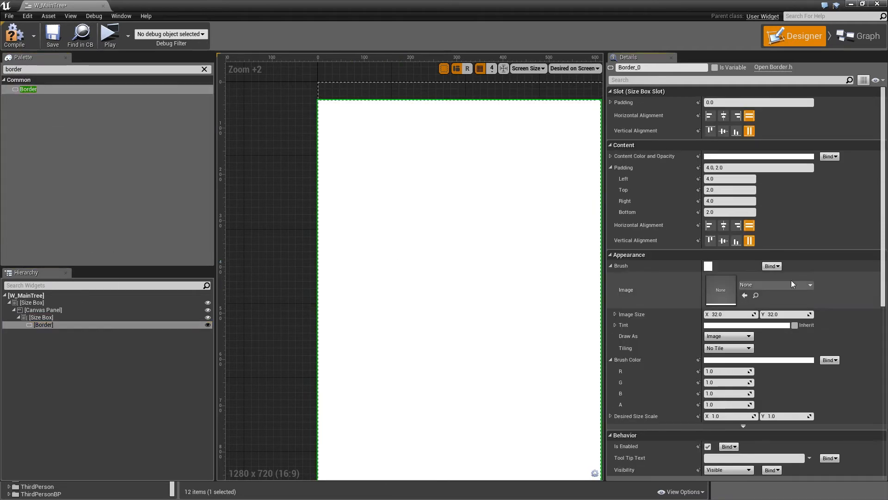
Assign the SkillTreeBG texture as the Border's brush image.
left_click(765, 285)
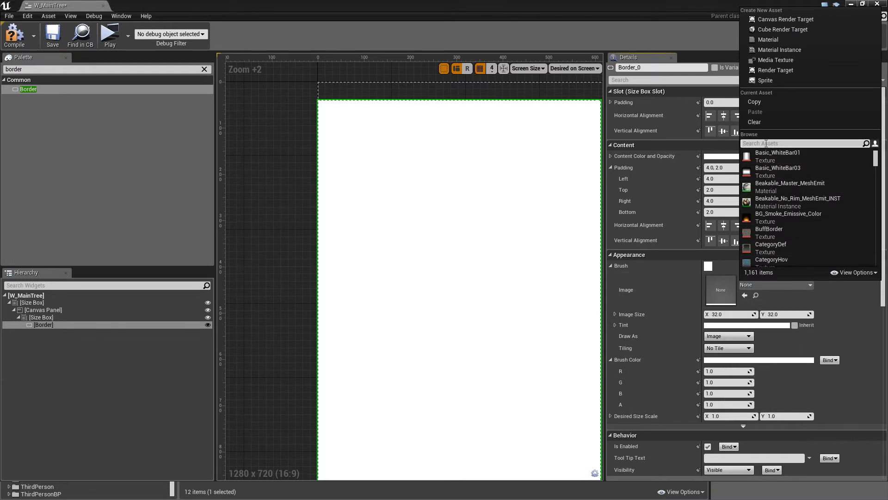
type("skilltree")
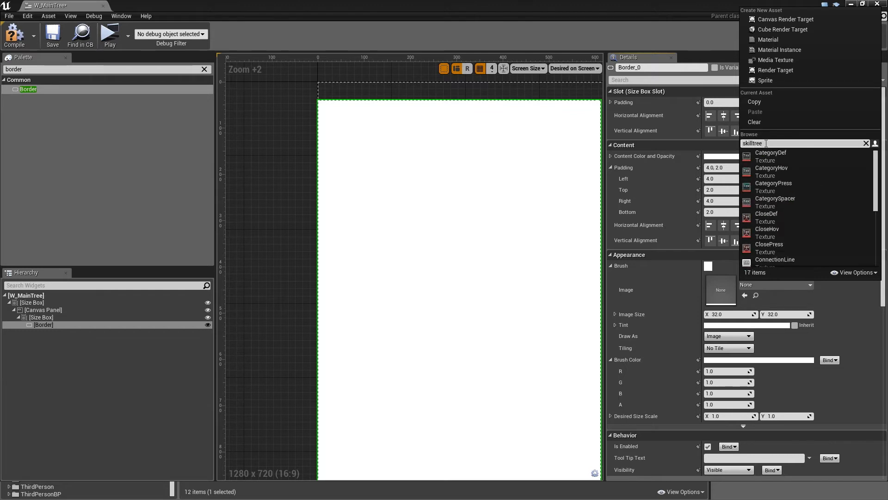
type("bg")
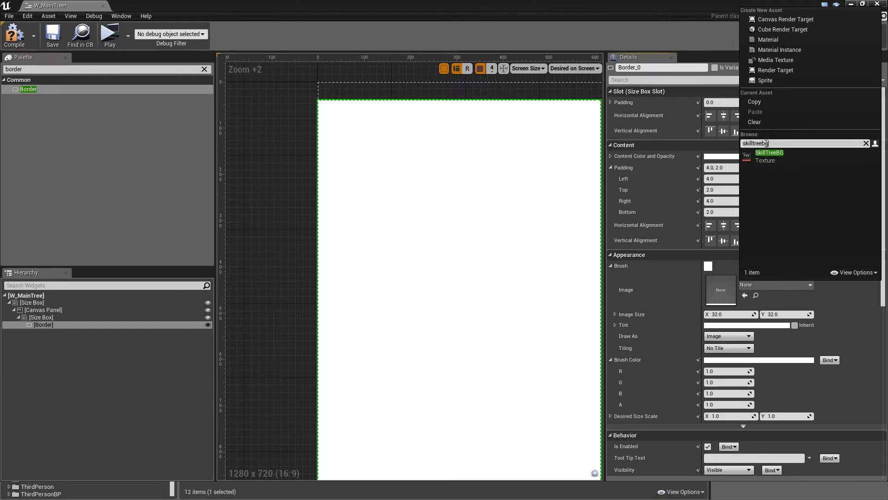
left_click(768, 156)
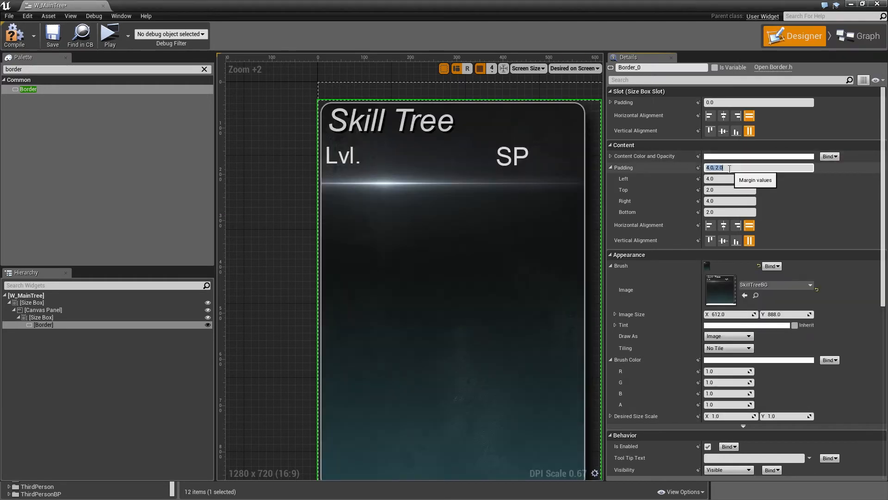
Set the Border's content padding to 7 left, 7 top, 35 right and 45 bottom.
type("7.0, 7.0, 35.0, 45")
key("Return")
scroll(741, 209, "down", 3)
Add a Canvas Panel inside the Border and place an Overlay inside that Canvas Panel.
left_click(35, 70)
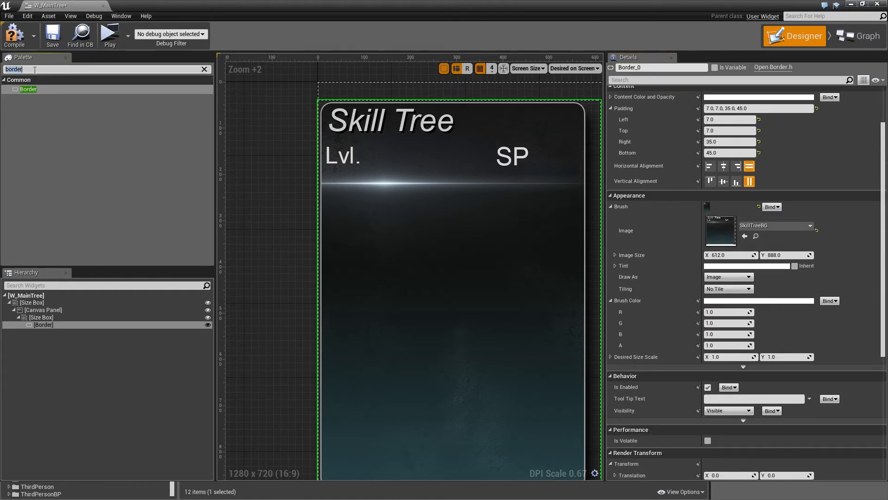
type("canvas")
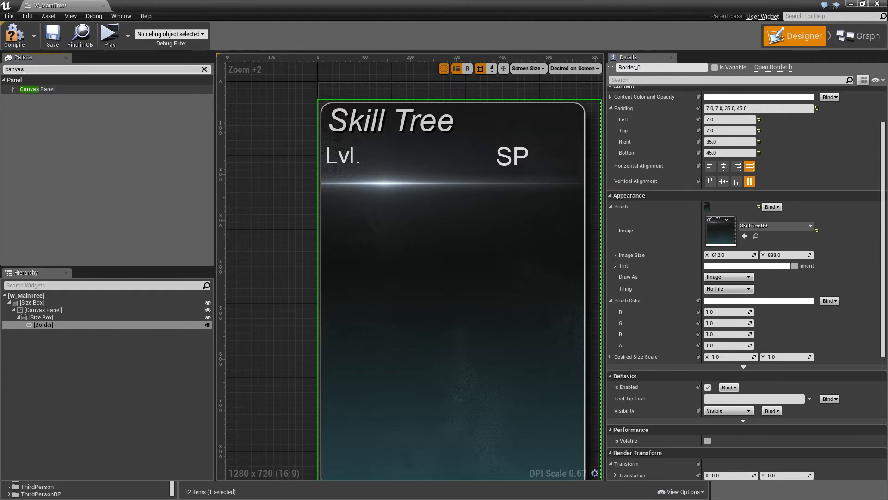
left_click_drag(37, 89, 56, 326)
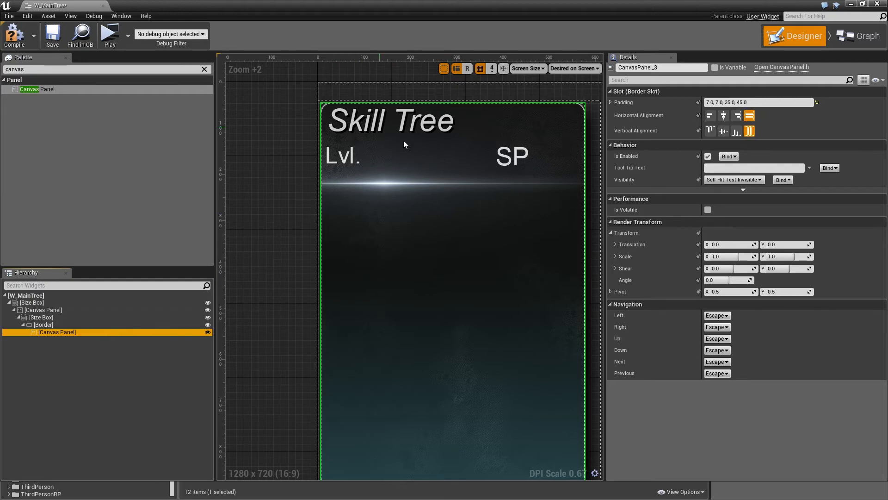
left_click(34, 70)
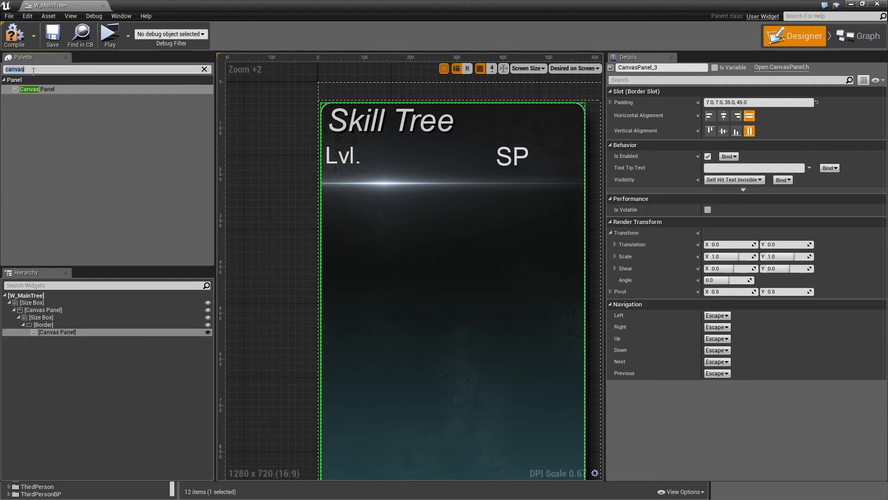
type("overl")
left_click_drag(29, 89, 73, 334)
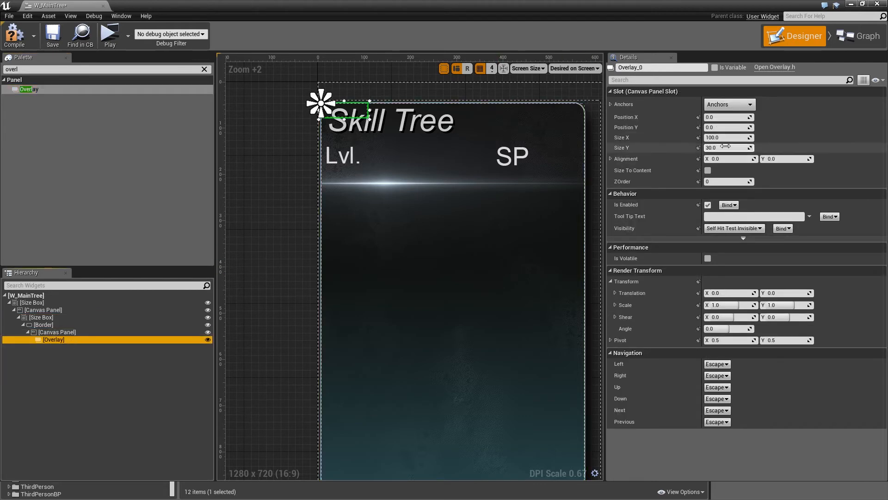
Anchor the Overlay to the canvas's top-right corner, set its ZOrder to 1 and enable Size To Content.
left_click(721, 106)
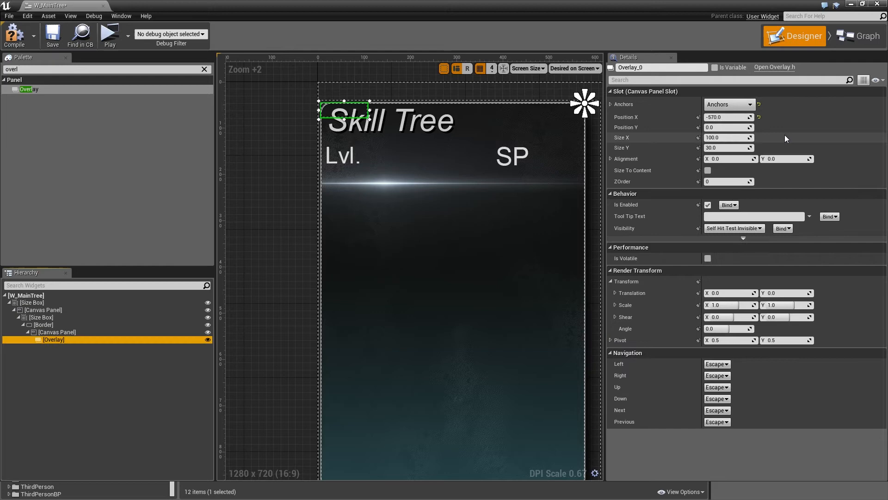
left_click(723, 179)
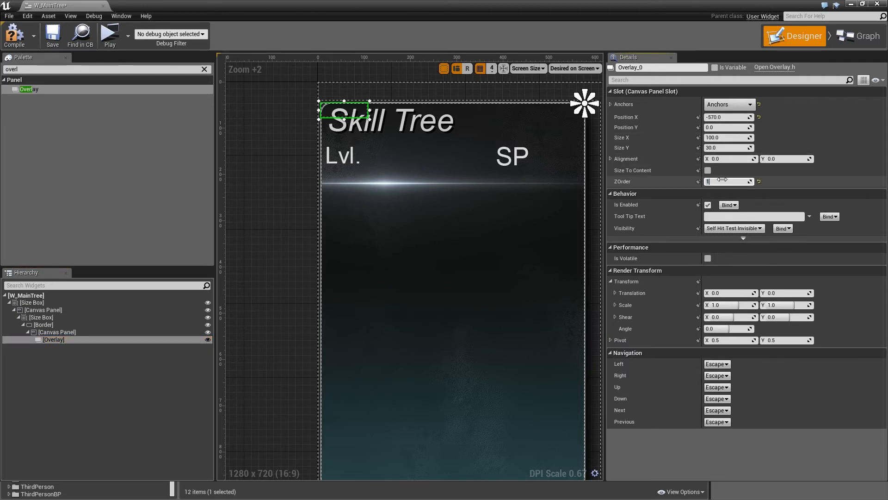
left_click(706, 171)
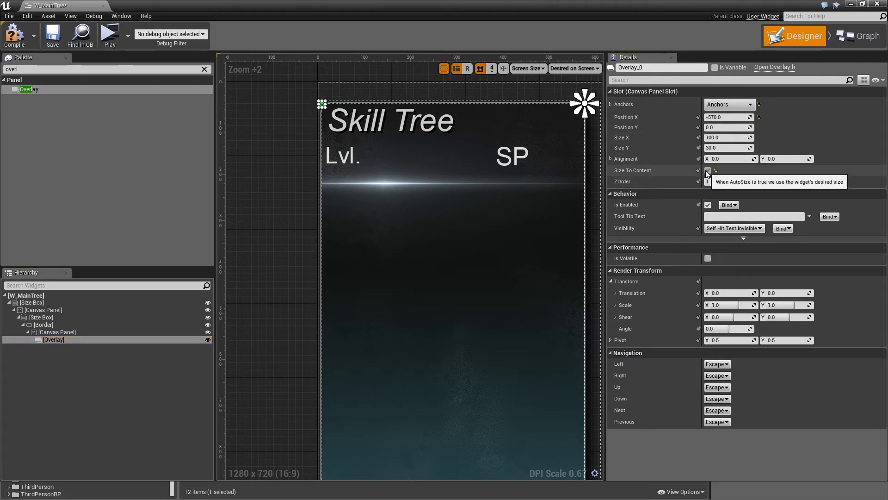
Position the Overlay at X -114 and Y 60.
left_click(721, 117)
type("-")
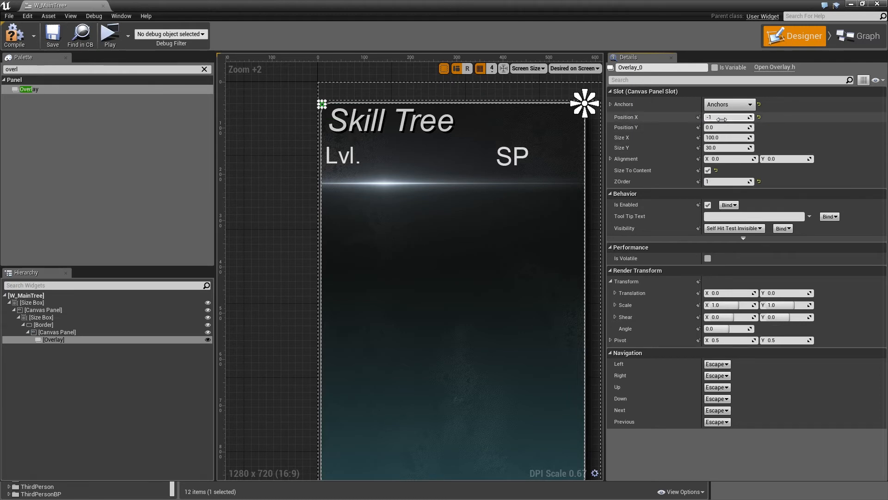
type("114")
left_click(720, 127)
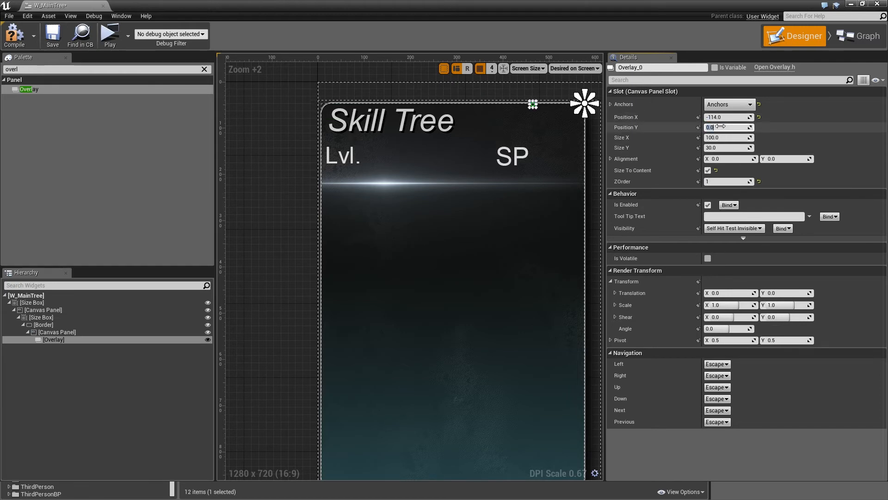
type("60")
key("Return")
Add an Image inside the Overlay and turn off its Is Variable option.
left_click(56, 69)
type("ima")
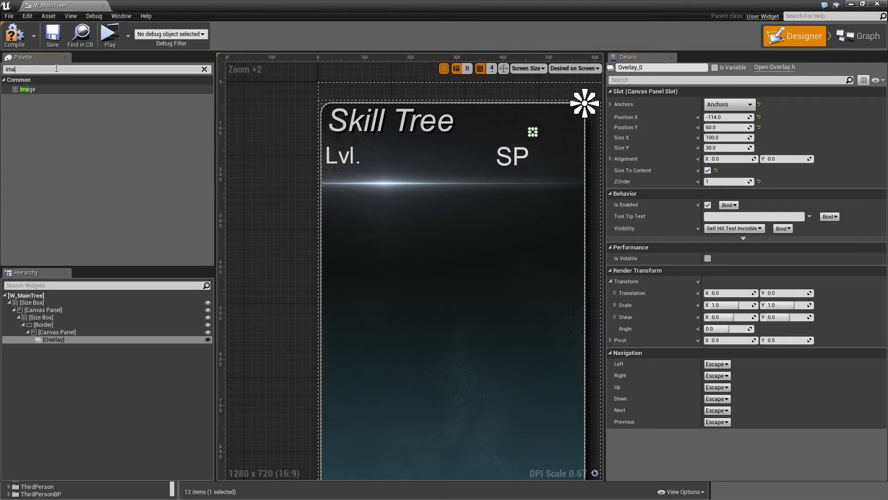
type("ge")
left_click_drag(28, 89, 62, 342)
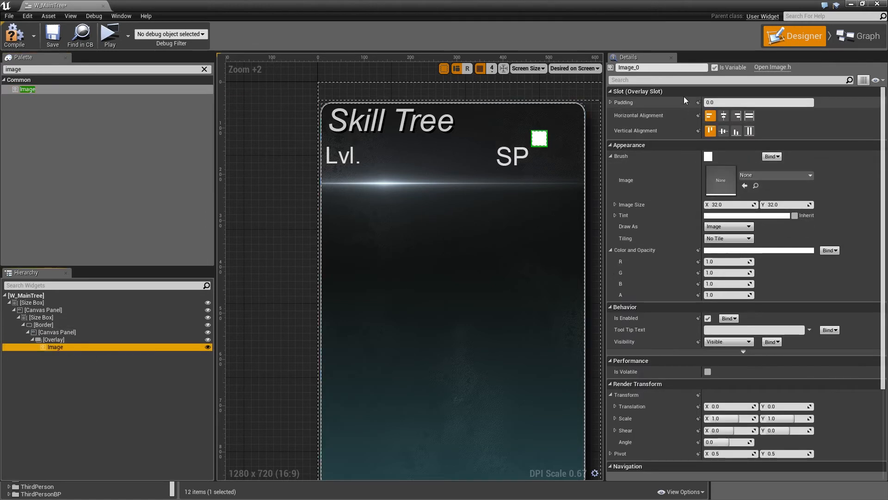
left_click(715, 67)
Assign the SPIcon texture to the Image's brush.
left_click(745, 176)
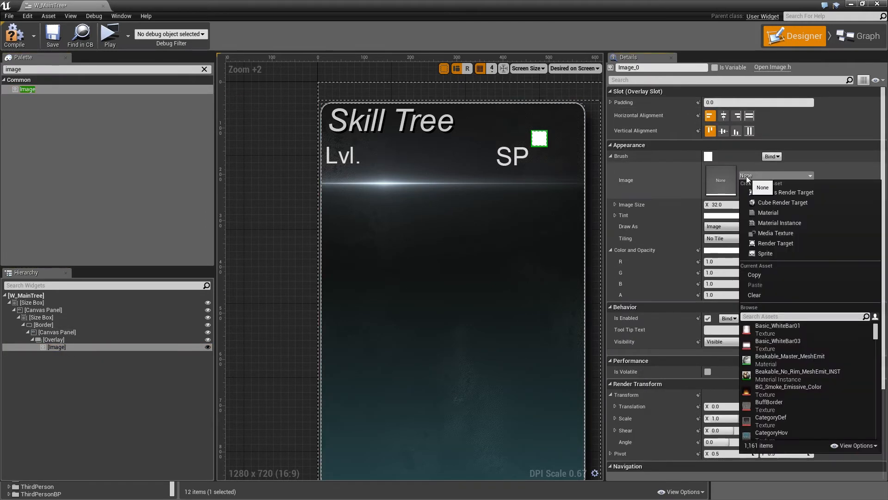
type("spicon")
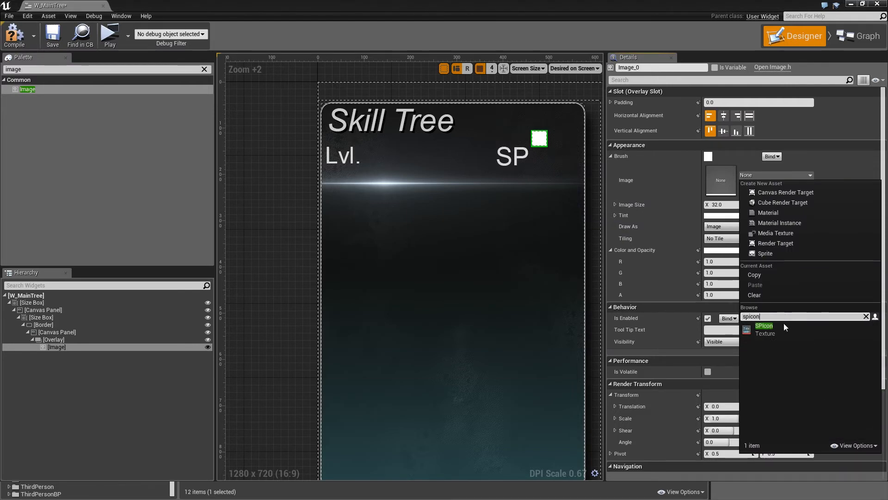
left_click(783, 326)
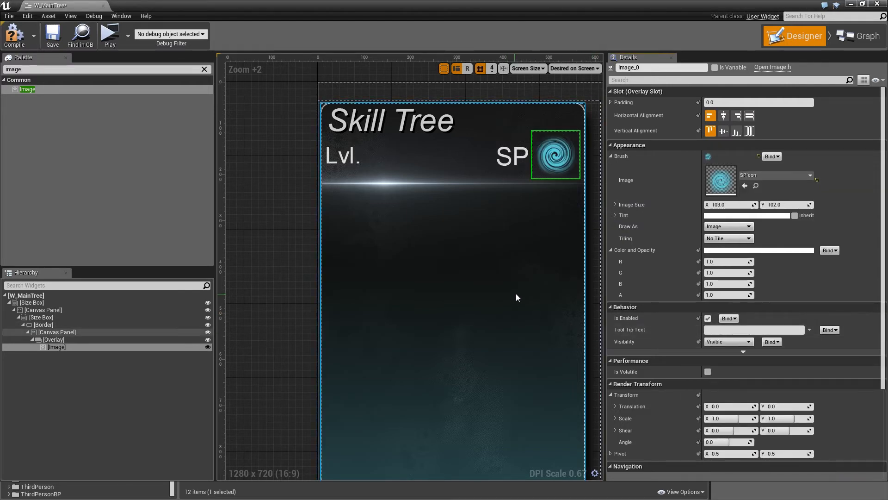
Add a Text block inside the Overlay beneath the Image, name it SpText and make it a variable.
left_click(42, 71)
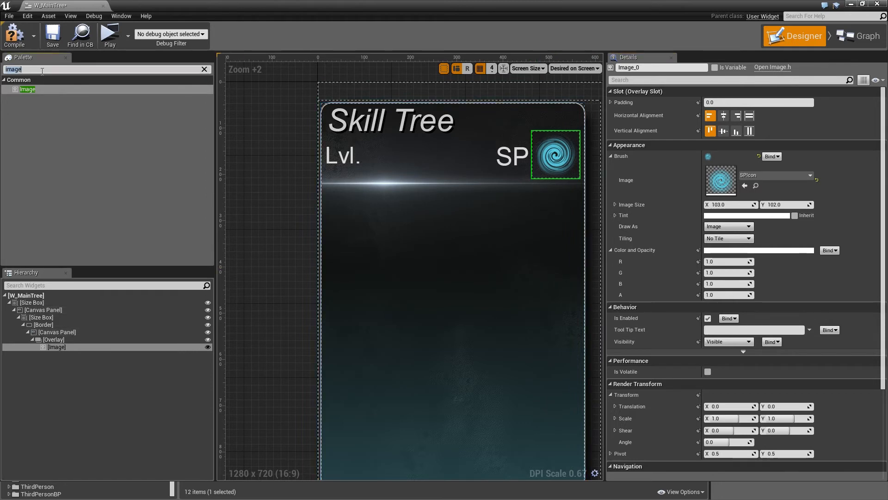
type("te")
left_click_drag(26, 88, 73, 346)
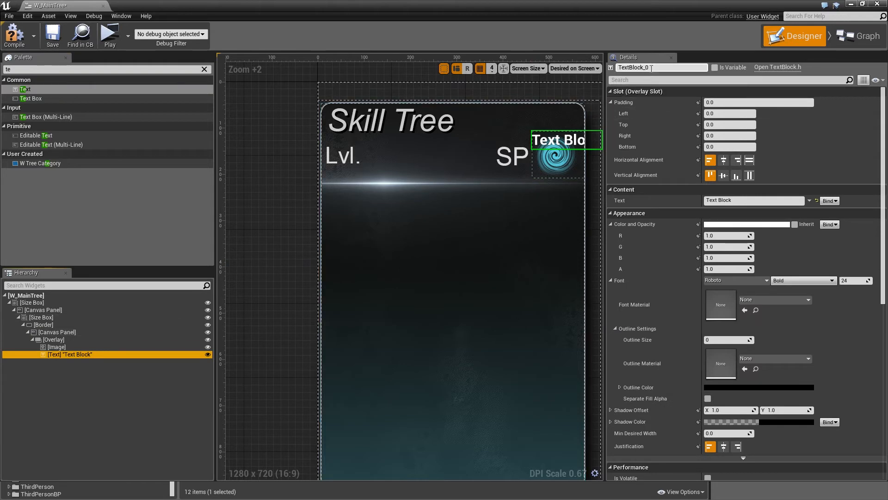
left_click(652, 68)
type("SpText")
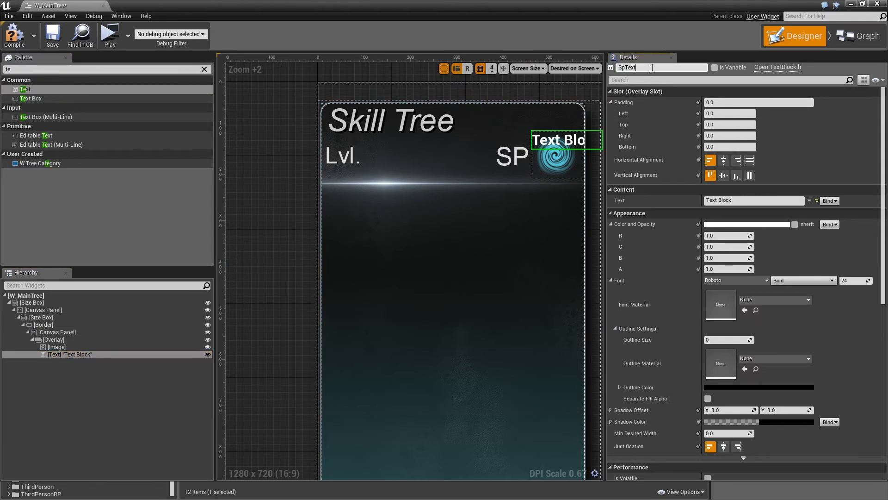
key("Return")
left_click(715, 68)
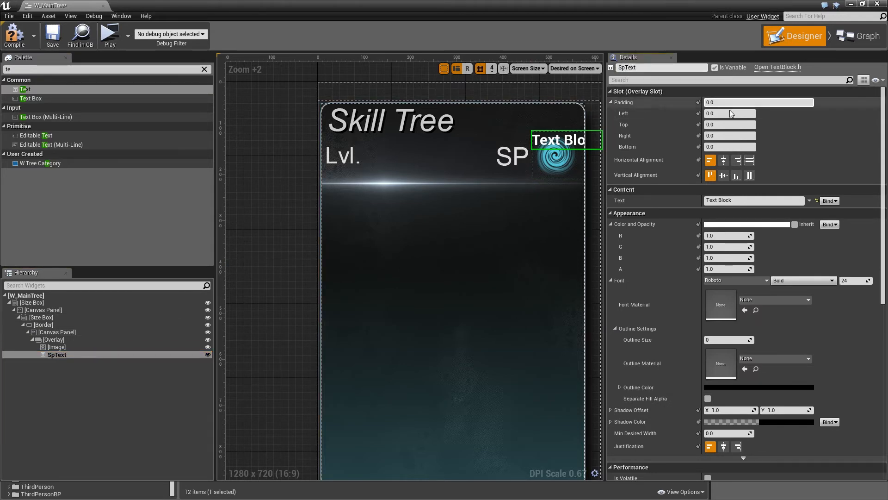
Center SpText horizontally and vertically in the Overlay and set its text to 0.
left_click(724, 160)
left_click(724, 176)
left_click_drag(742, 201, 598, 208)
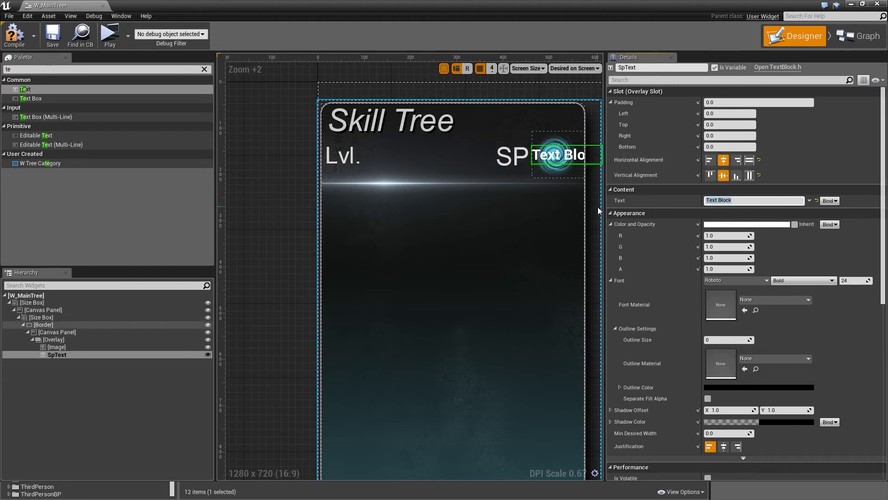
type("0")
key("Return")
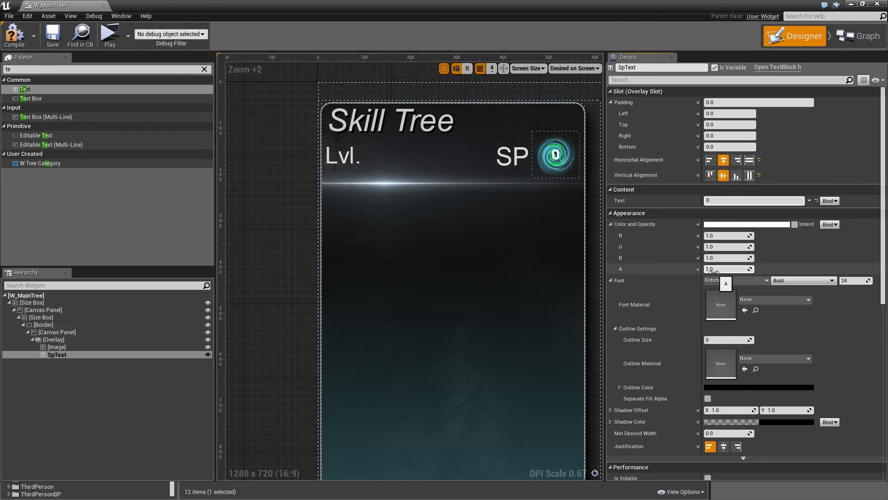
Set SpText's top padding to 2 and its font size to 40.
left_click(713, 124)
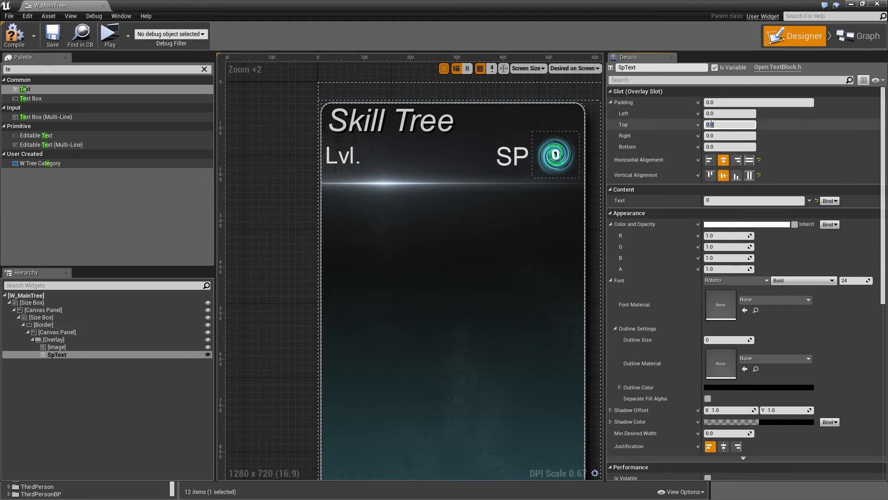
type("2")
key("Return")
left_click(854, 281)
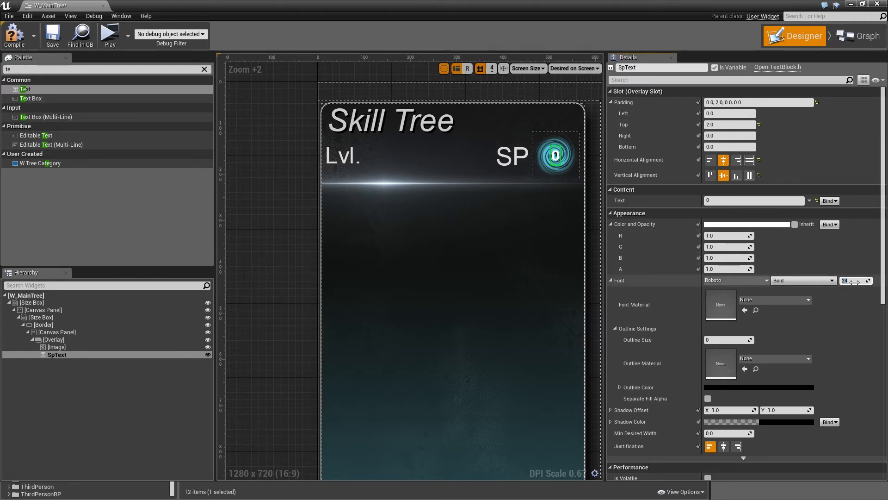
type("40")
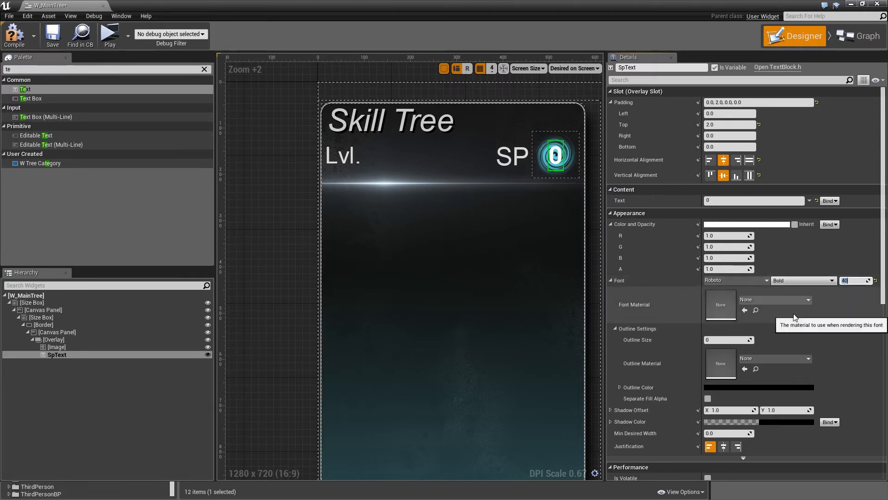
Set SpText's font outline size to 3 and save the widget.
scroll(791, 310, "down", 1)
scroll(791, 310, "down", 1)
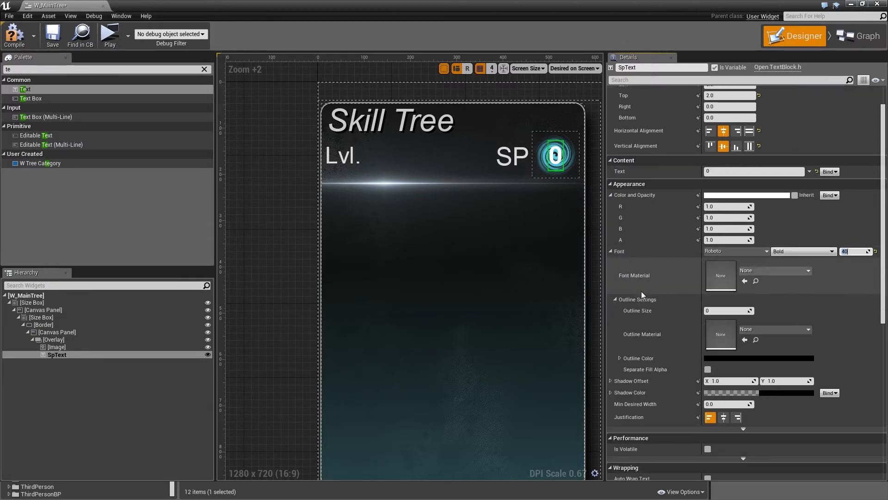
left_click(723, 311)
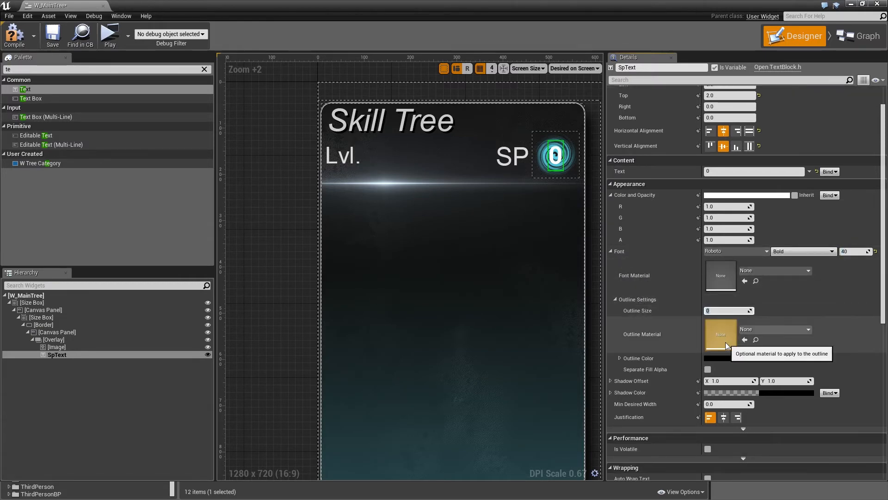
type("3")
key("Return")
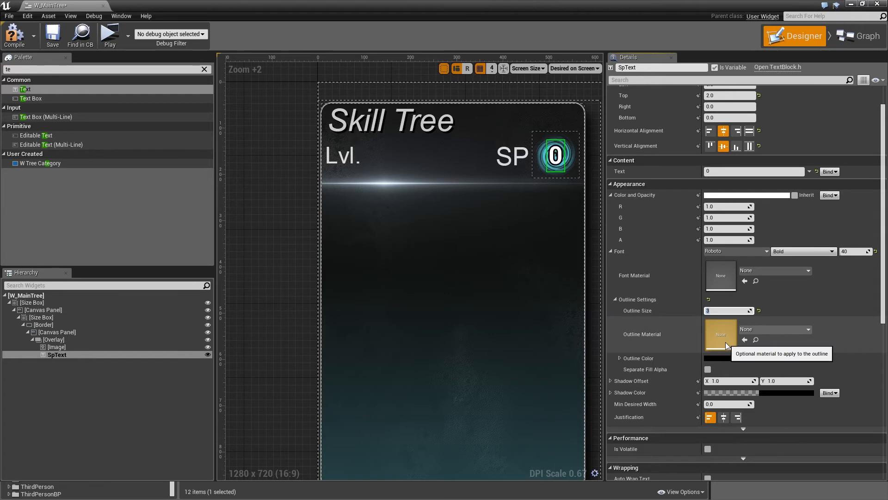
key("ctrl+s")
Add a Text block to the inner Canvas Panel, name it LevelText and make it a variable.
left_click_drag(82, 88, 140, 331)
left_click(140, 361)
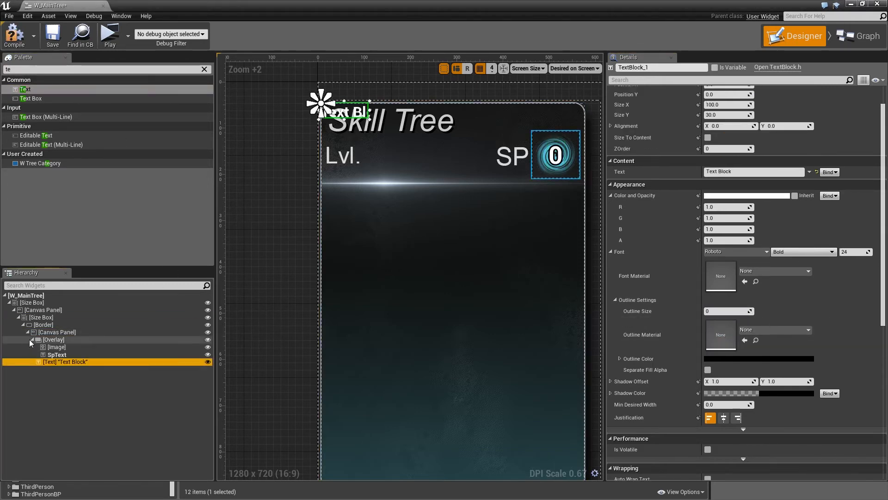
left_click(31, 339)
left_click(668, 68)
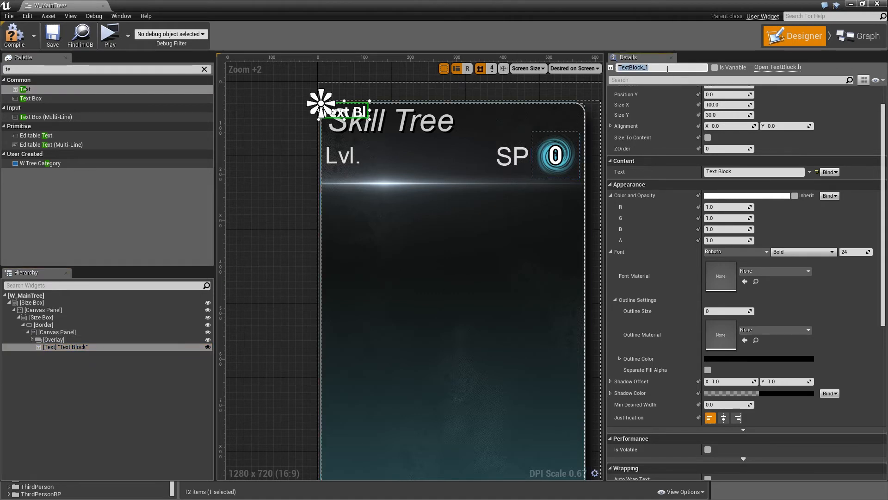
type("LevelText")
key("Return")
left_click(715, 68)
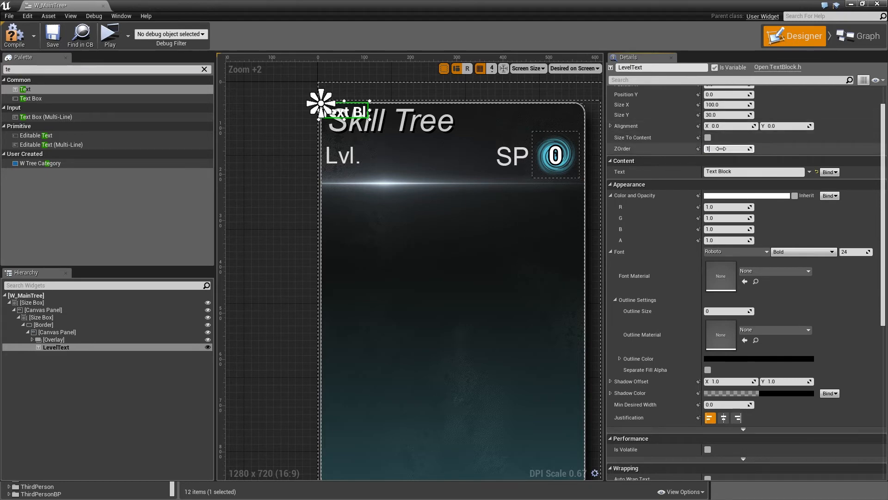
Set LevelText's ZOrder to 1 and enable Size To Content.
scroll(721, 148, "up", 1)
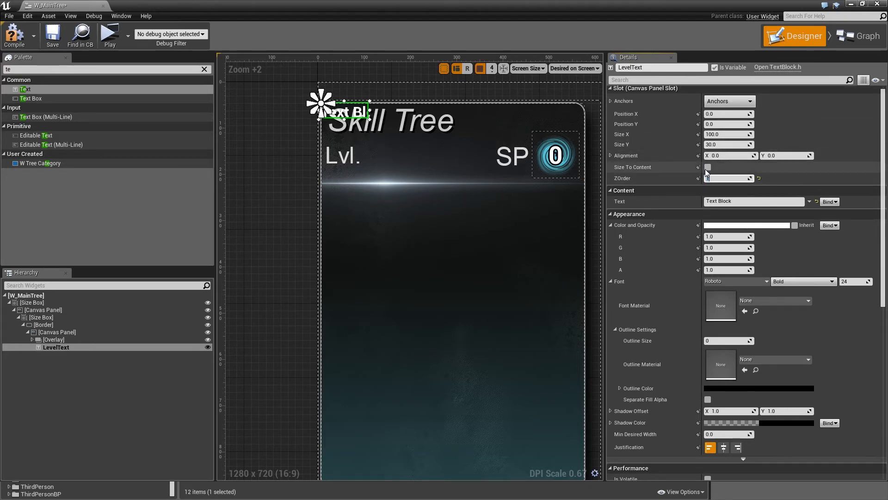
left_click(707, 168)
scroll(663, 193, "up", 1)
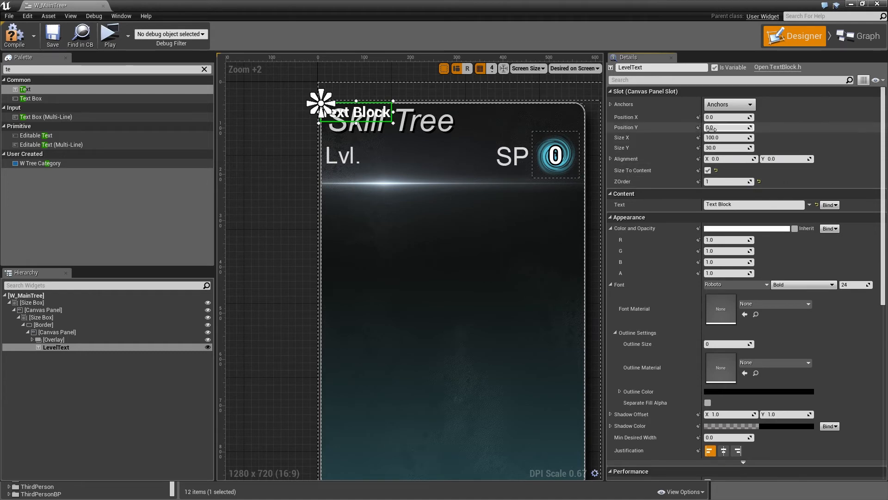
Position LevelText at X 100 and Y 82.
left_click(715, 118)
type("100")
key("Return")
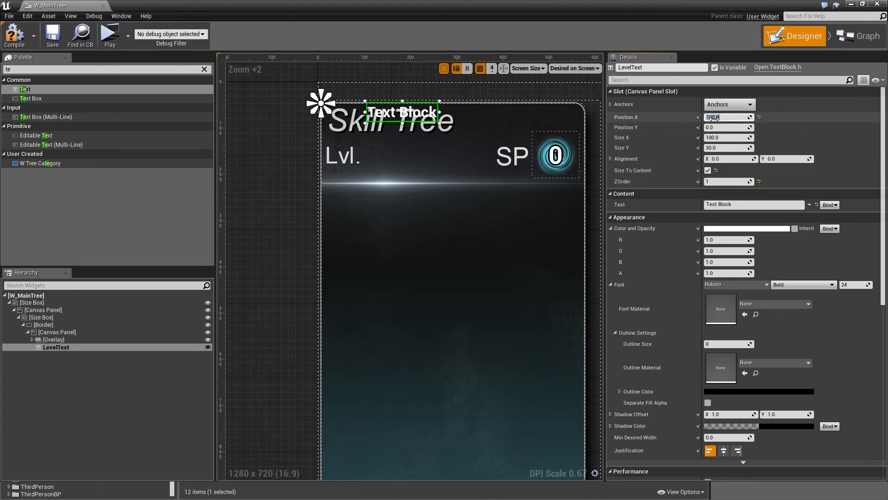
left_click(714, 127)
type("8")
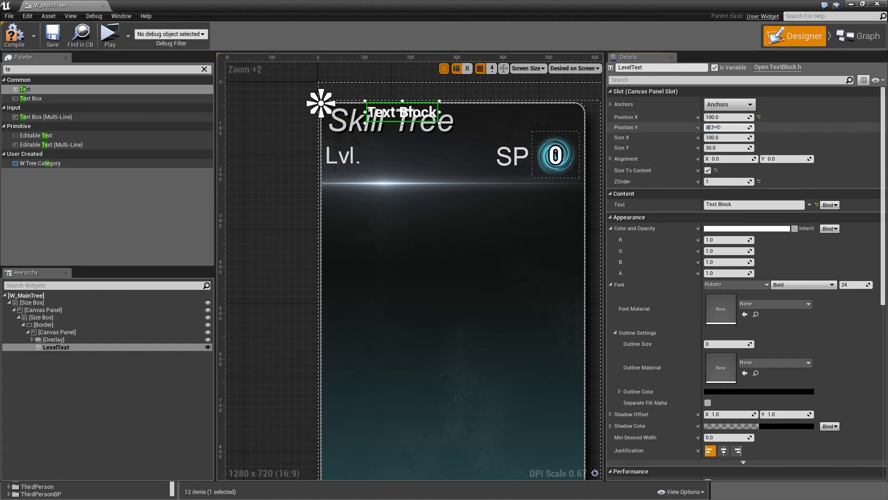
type("2")
key("Return")
Set LevelText's text to 9 and its font to Roboto Regular at size 38.
left_click(731, 204)
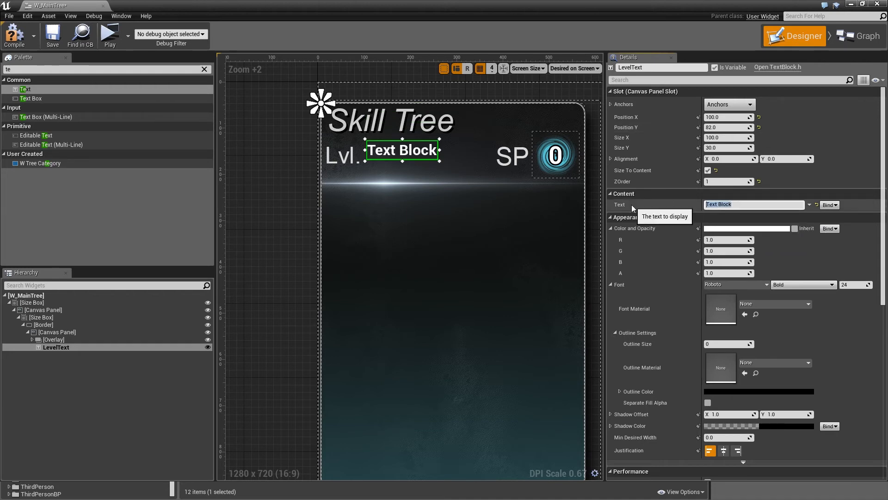
type("9")
left_click(865, 285)
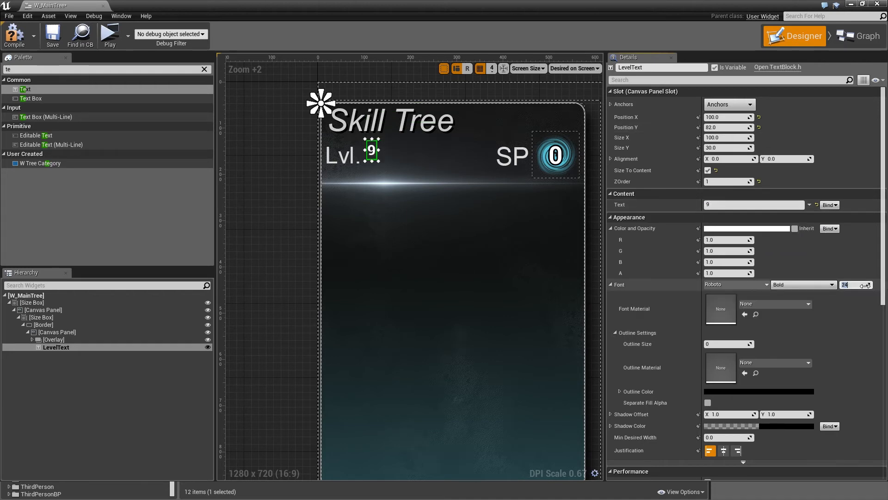
type("38")
key("Return")
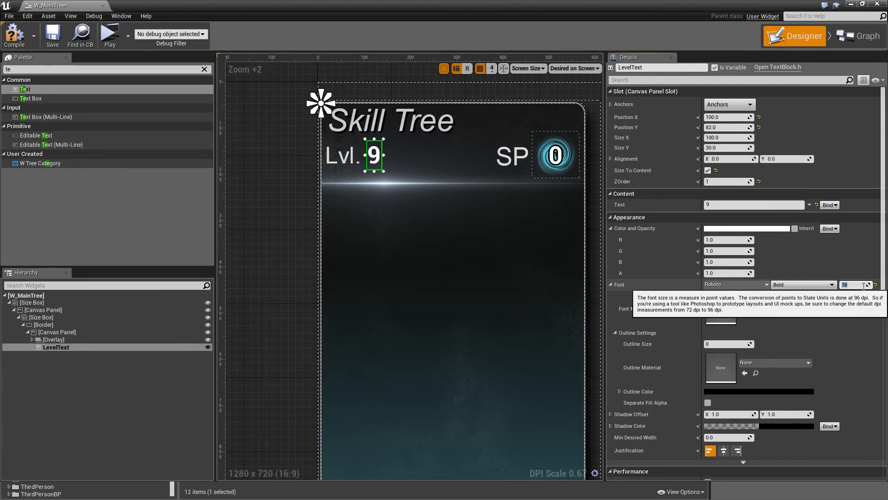
left_click(826, 285)
left_click(805, 317)
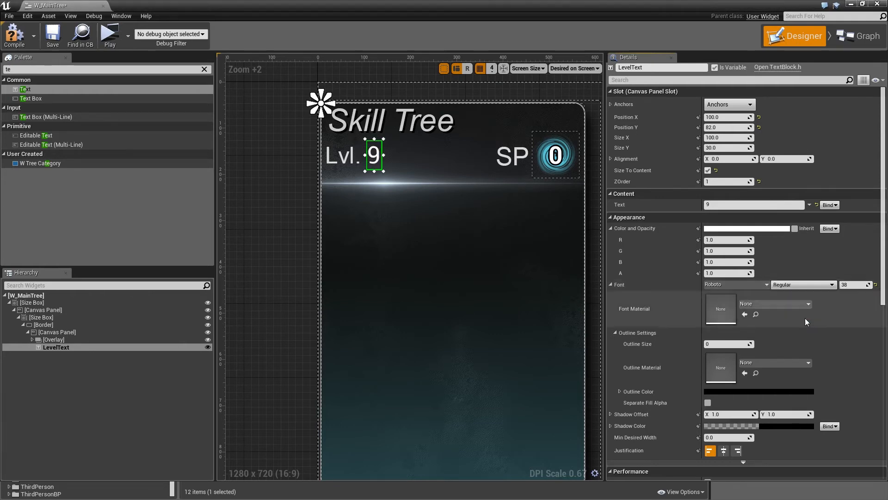
Make LevelText's black shadow color fully opaque.
scroll(781, 292, "down", 5)
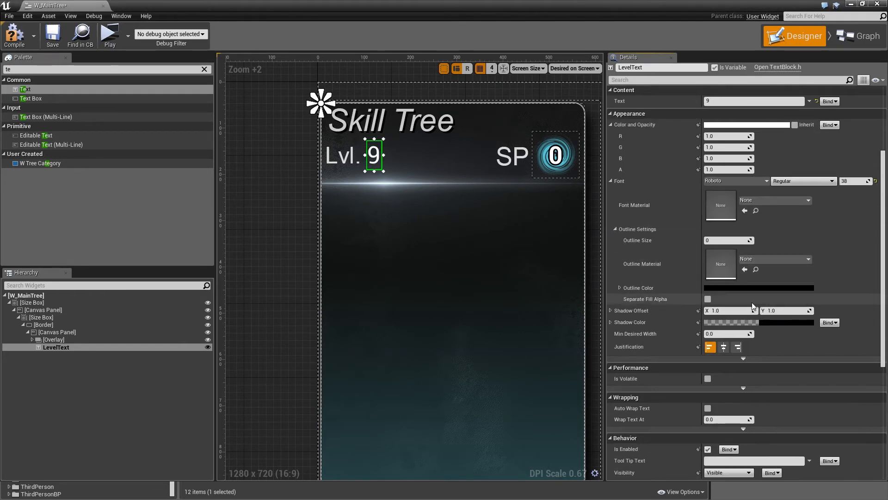
left_click(711, 323)
left_click_drag(558, 429, 607, 430)
left_click(642, 453)
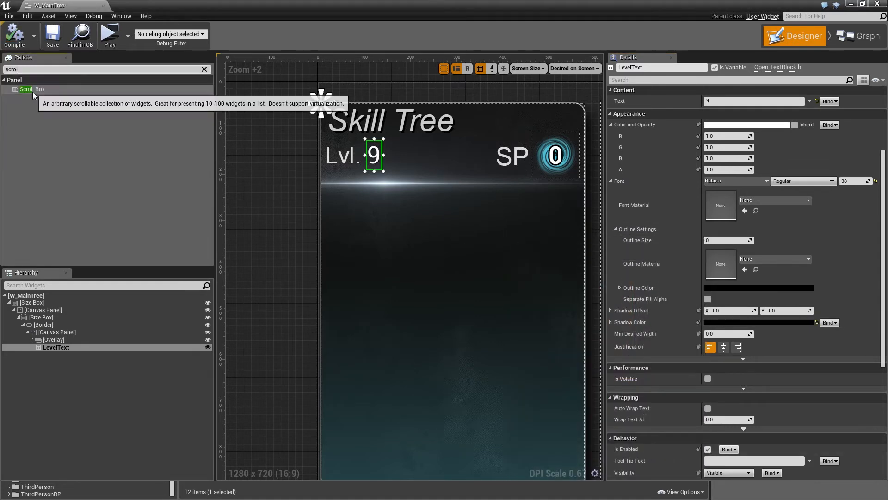
Add a Scroll Box to the inner Canvas Panel, make it a variable and name it CategoriesBox.
left_click_drag(35, 89, 81, 354)
left_click(735, 70)
left_click(675, 68)
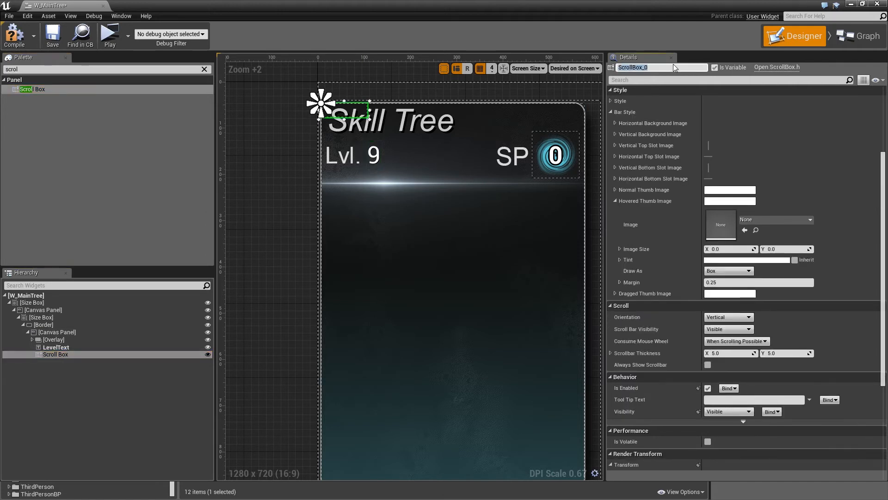
type("CategoriesBox")
key("Return")
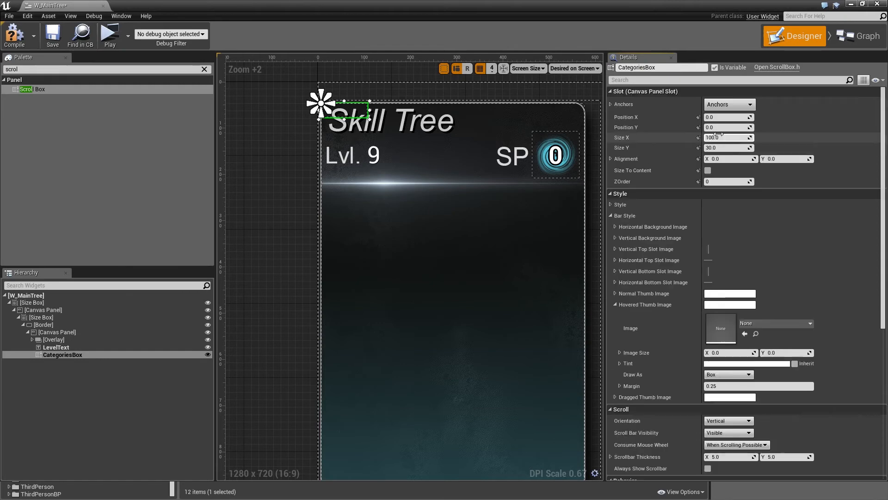
Place CategoriesBox at Position Y 216 with a size of 566 by 44, and set its ZOrder to 2.
left_click(724, 128)
type("21")
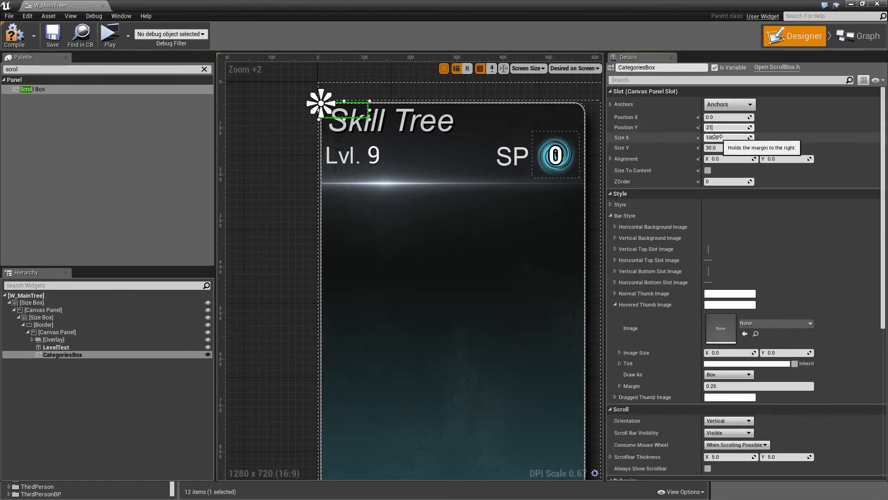
type("6")
key("Return")
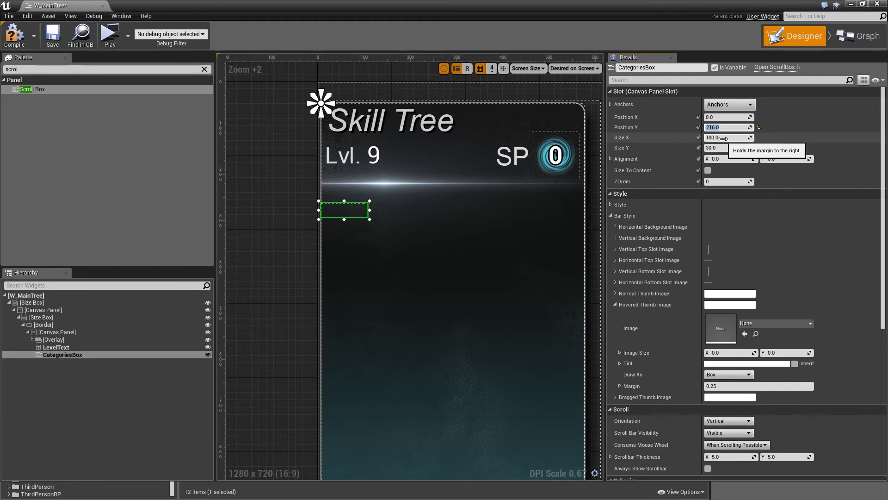
left_click(723, 139)
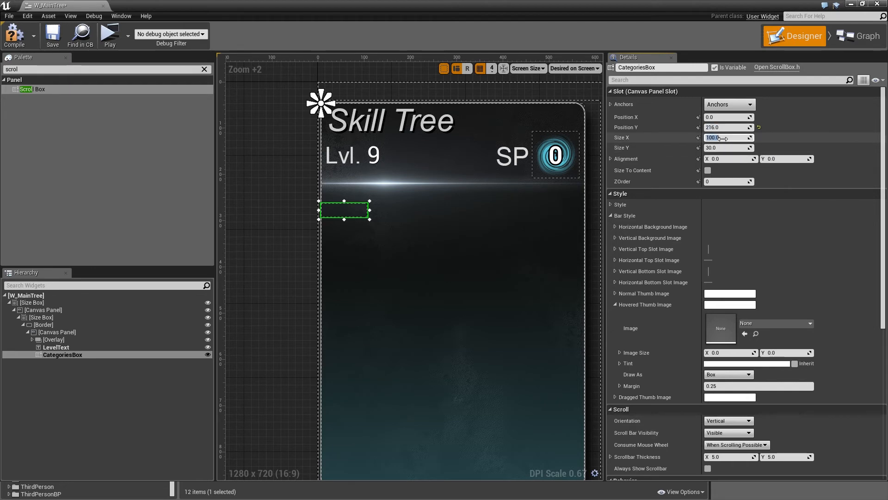
type("566")
key("Return")
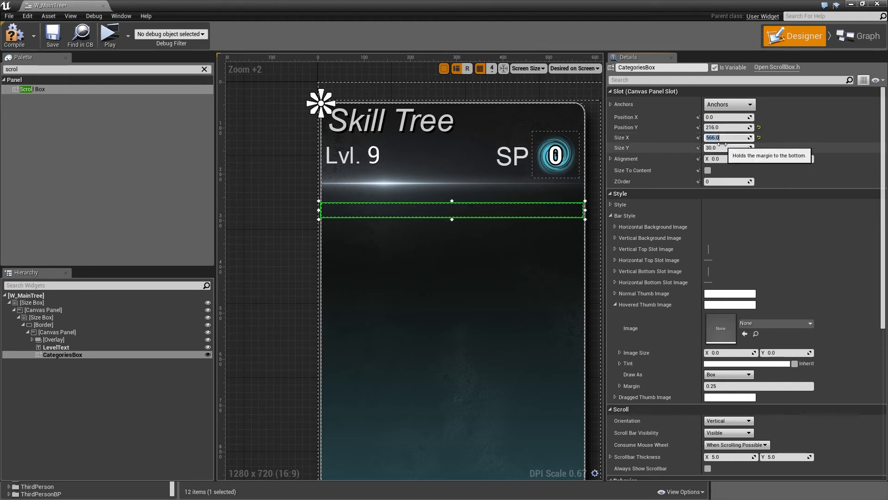
left_click(722, 145)
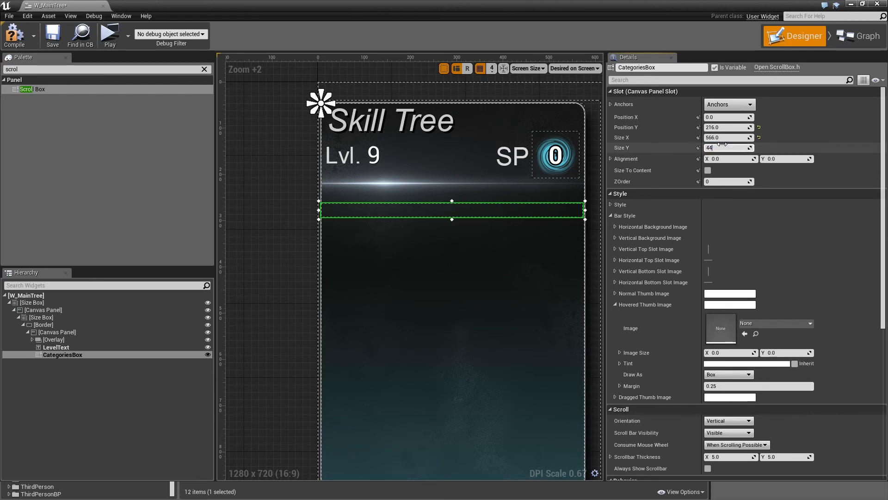
type("44")
key("Return")
left_click(714, 181)
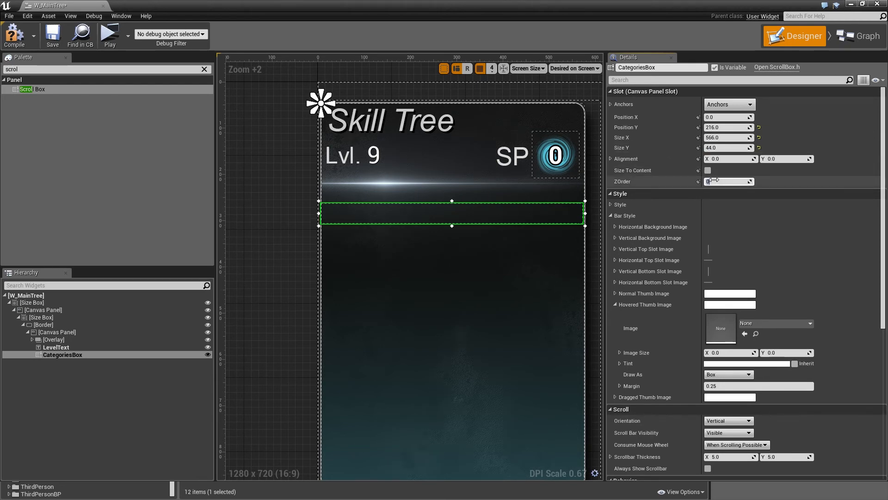
Make CategoriesBox scroll horizontally with a collapsed scroll bar and a scrollbar thickness of 0 in X and Y.
scroll(719, 213, "down", 2)
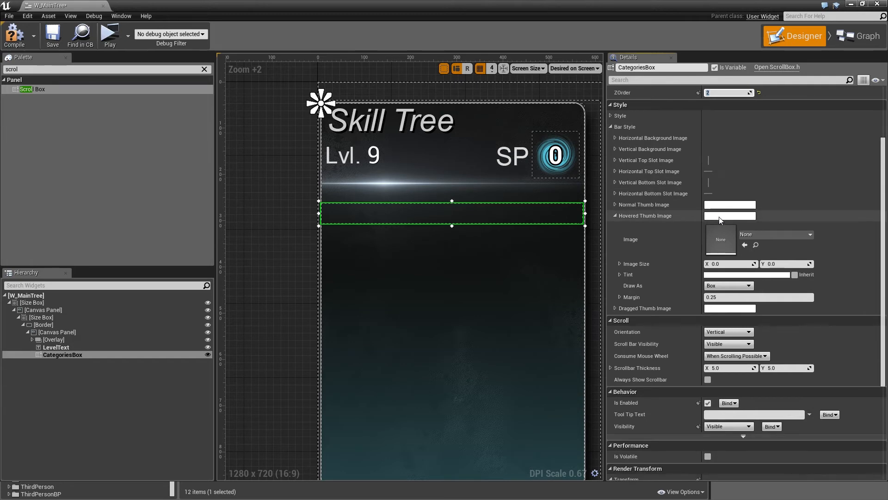
left_click(729, 332)
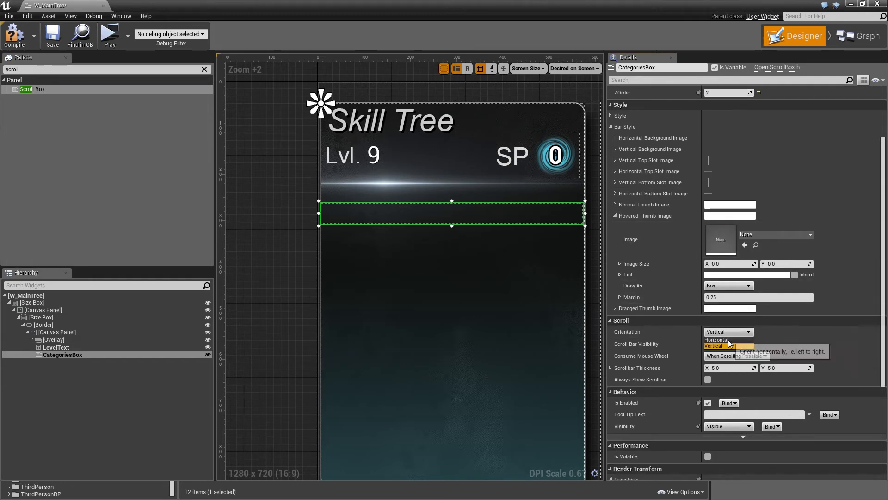
left_click(722, 344)
left_click(729, 344)
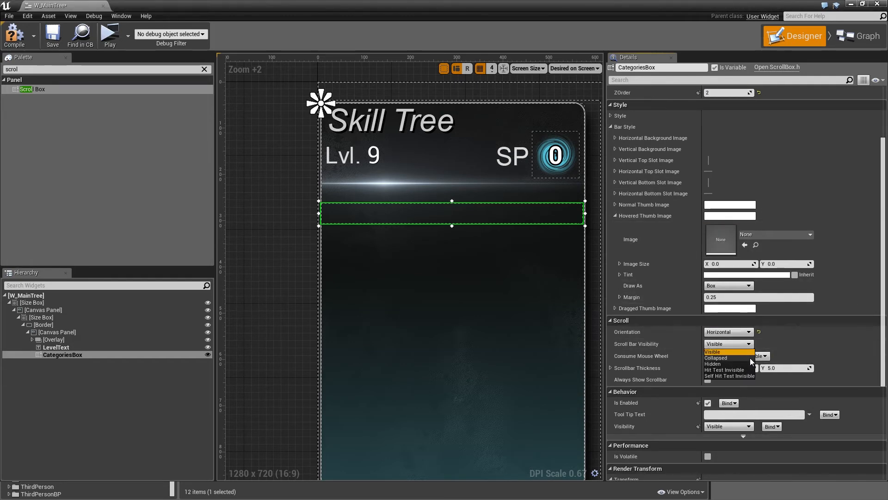
left_click(722, 359)
left_click(740, 368)
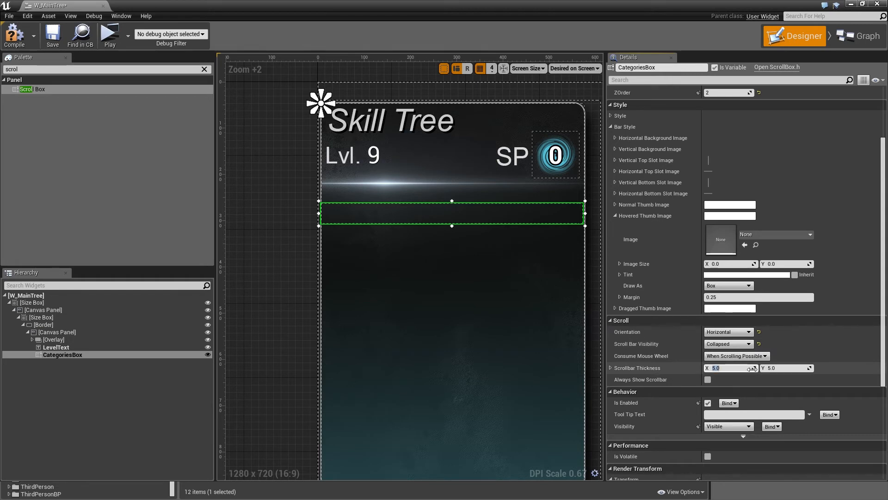
type("0")
left_click(778, 368)
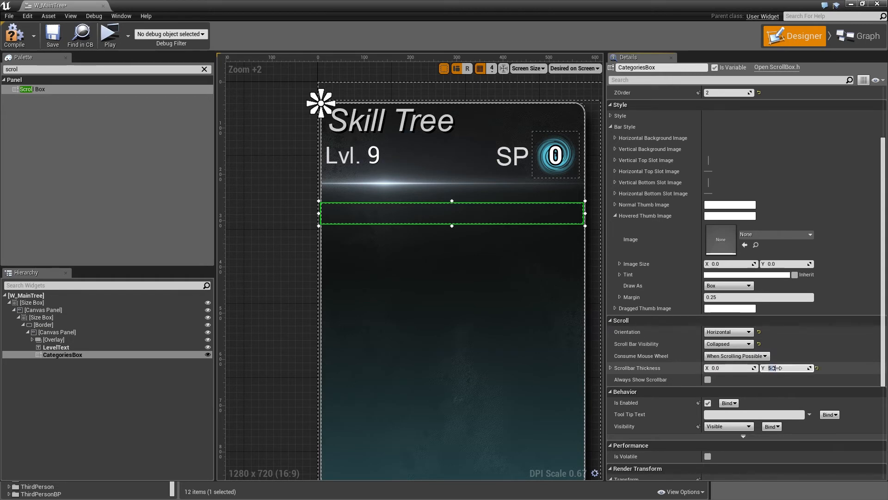
type("0")
key("Return")
Add an Image to the inner Canvas Panel, sized to content, with ZOrder 1 and Position Y 248.
double_click(28, 70)
type("image")
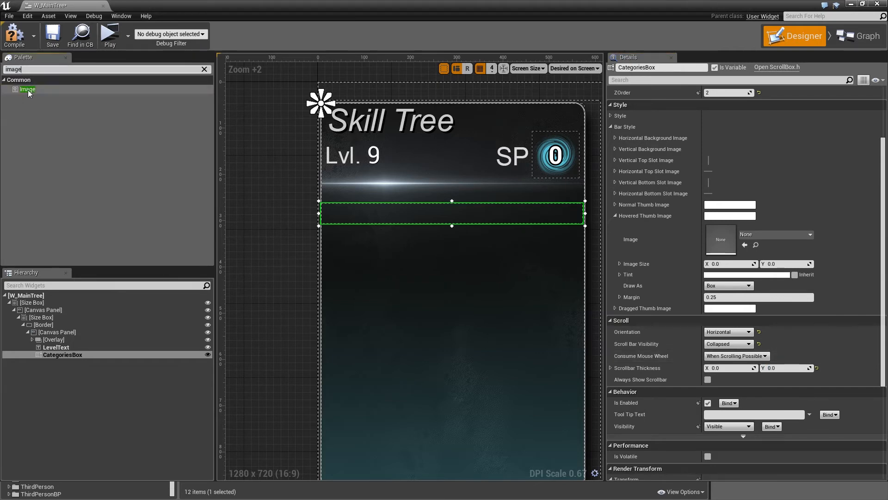
left_click_drag(27, 89, 74, 363)
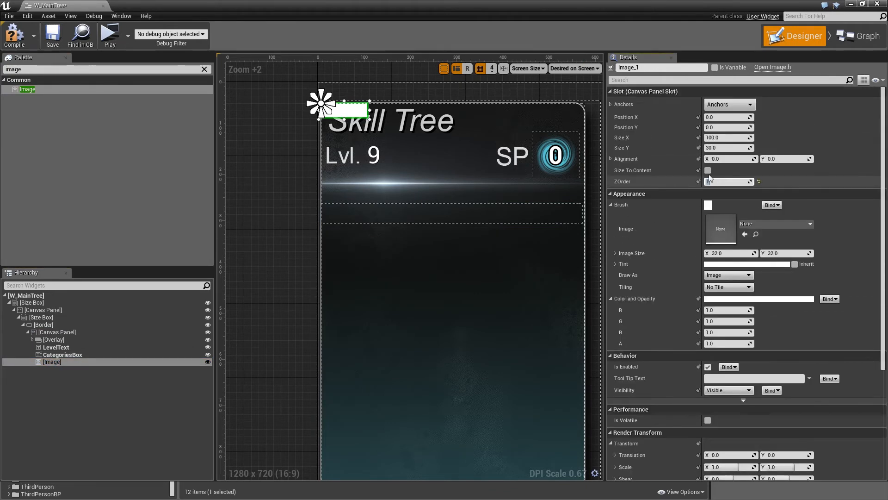
left_click(709, 171)
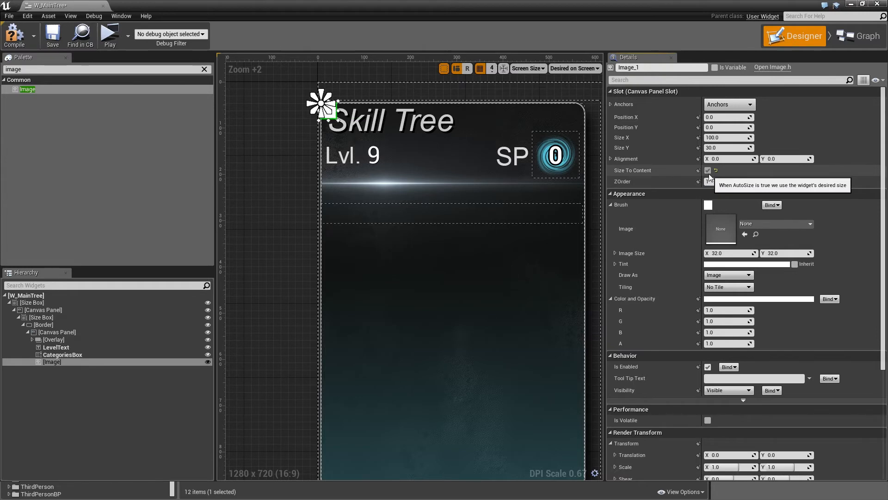
left_click(717, 128)
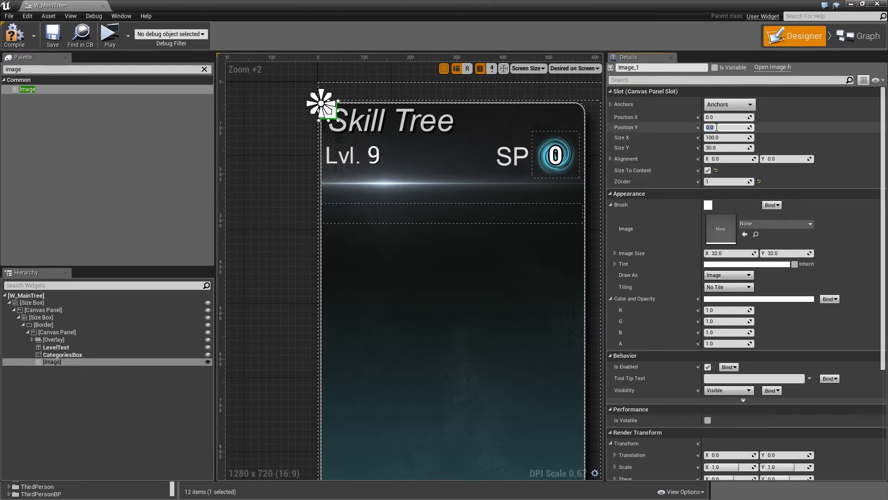
type("248")
key("Return")
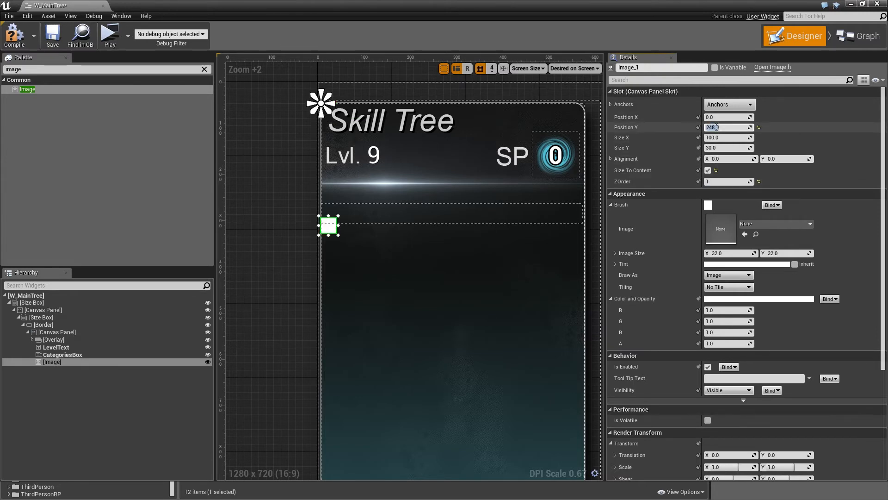
Assign the CategorySpacer texture to the new image's brush.
left_click(768, 223)
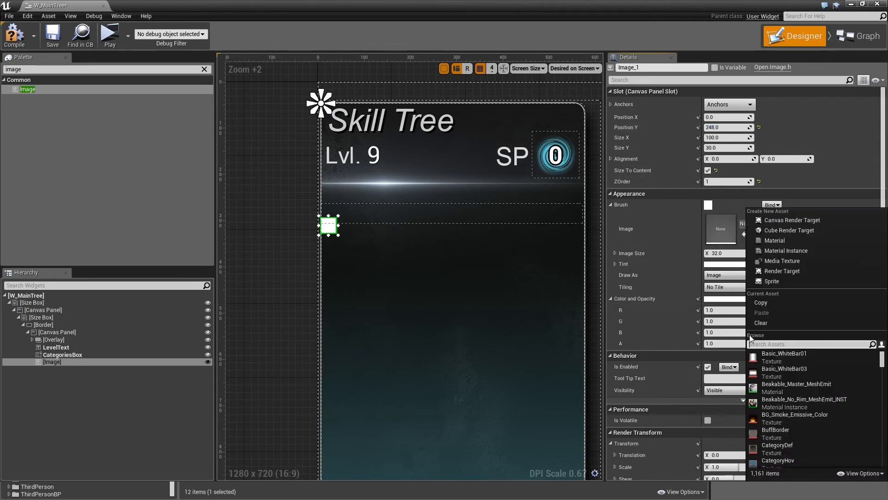
type("ca")
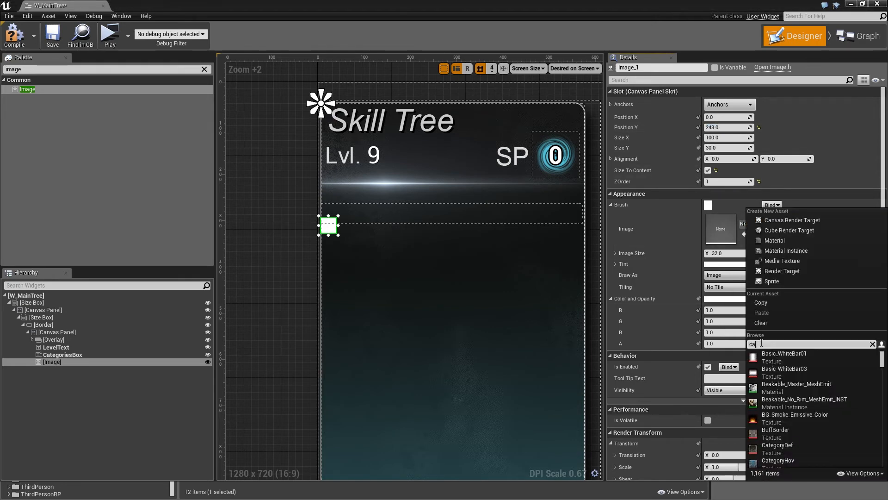
type("tego")
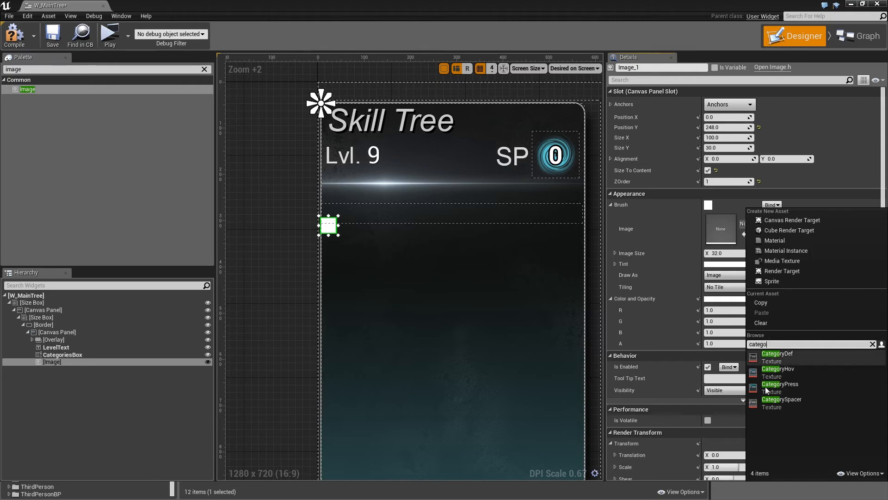
left_click(781, 409)
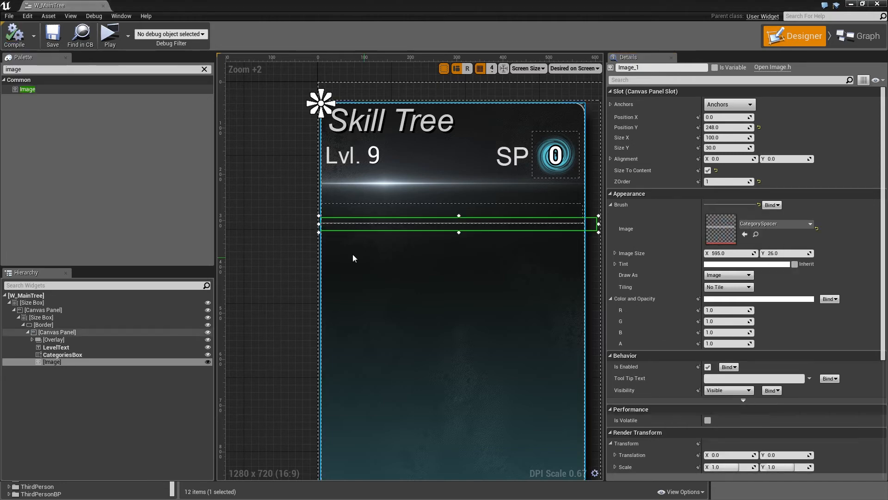
Add a Widget Switcher to the inner Canvas Panel and name it SubTreeSwitcher.
left_click(29, 68)
type("widge")
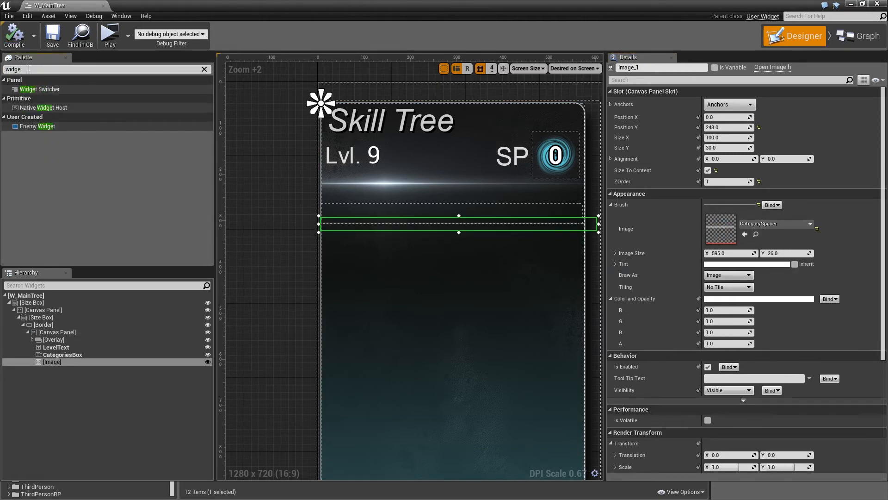
left_click_drag(40, 89, 75, 332)
left_click(668, 67)
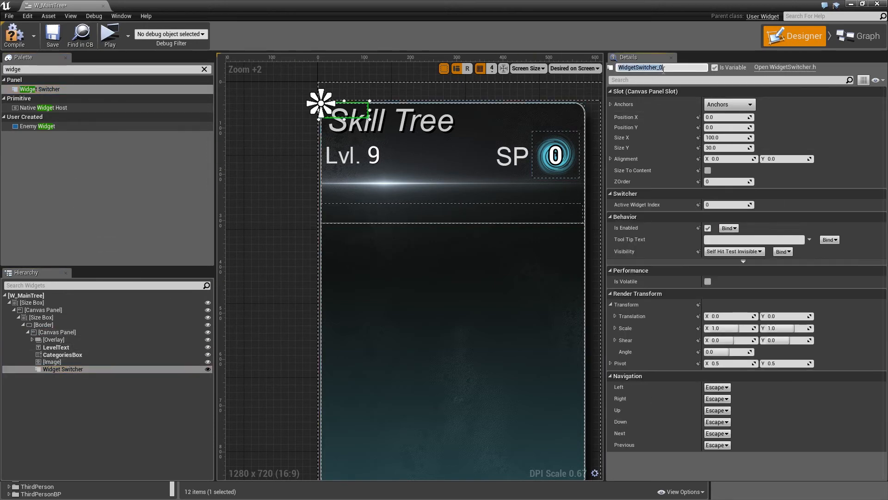
type("SubTreeS")
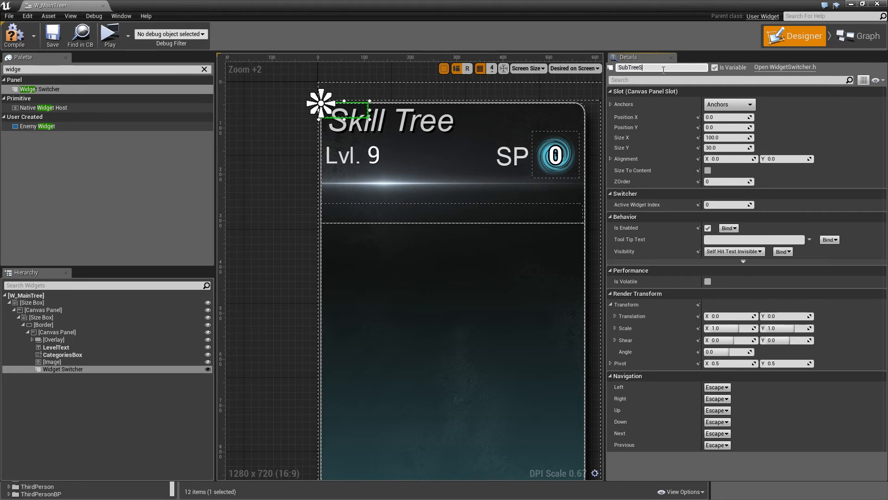
type("witcher")
key("Return")
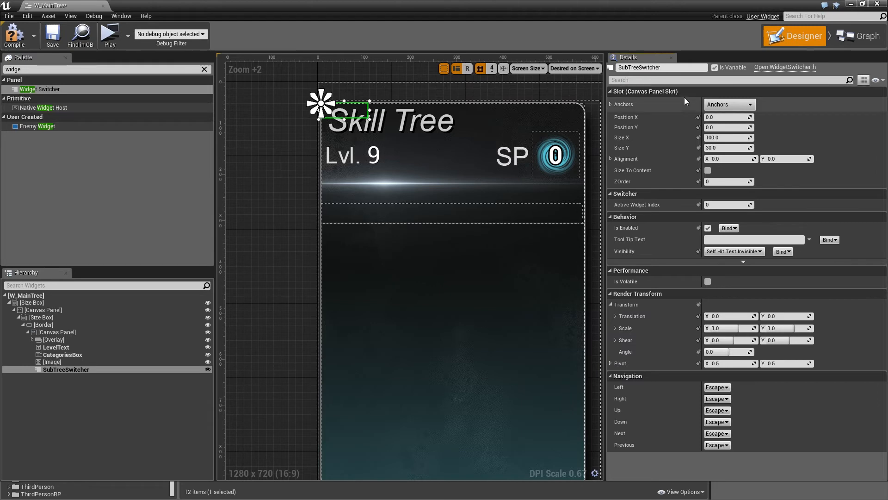
Anchor SubTreeSwitcher to the bottom center, with ZOrder 1 and Hidden visibility.
left_click(724, 105)
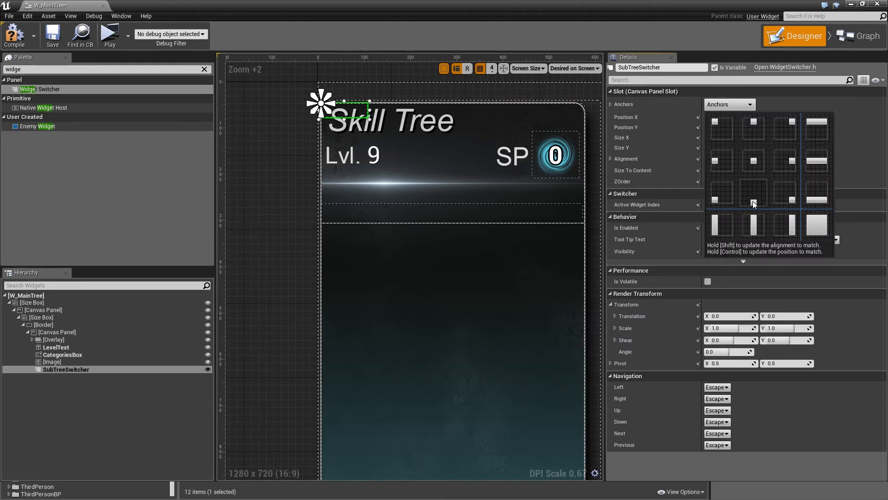
left_click(753, 202)
left_click(730, 181)
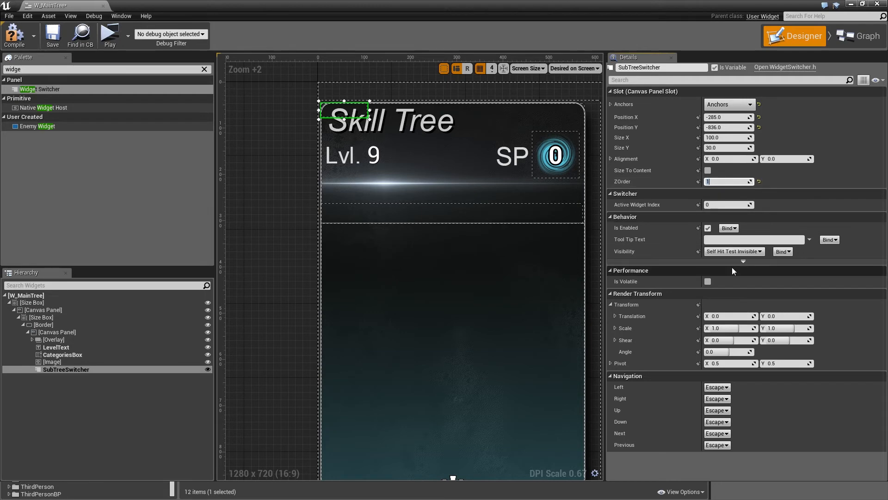
left_click(730, 253)
left_click(730, 273)
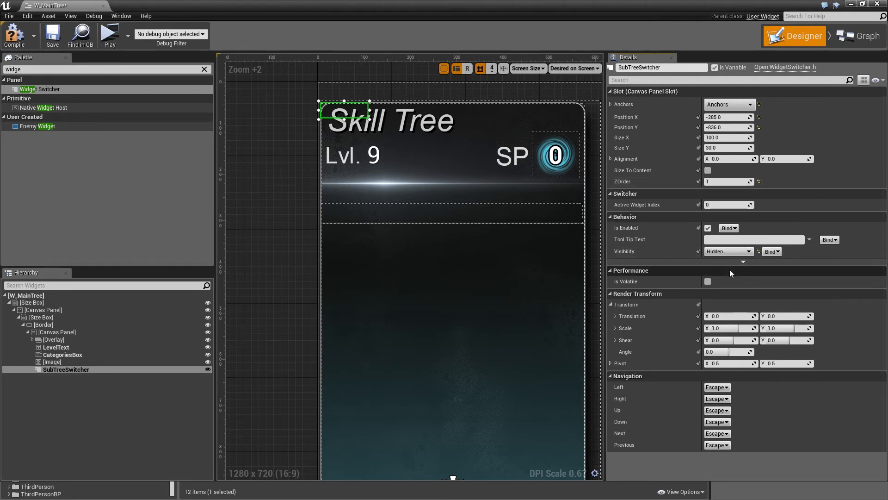
Position SubTreeSwitcher at X 0 and Y -568.
left_click(724, 117)
type("0")
key("Return")
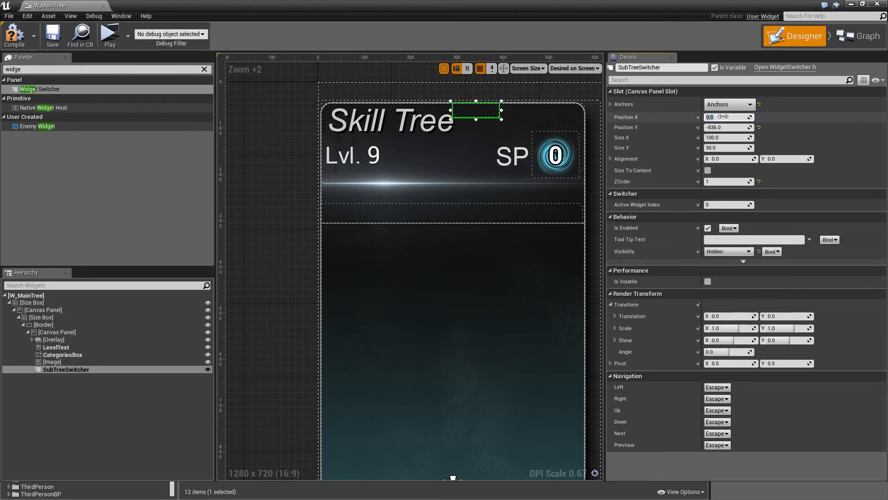
left_click(725, 128)
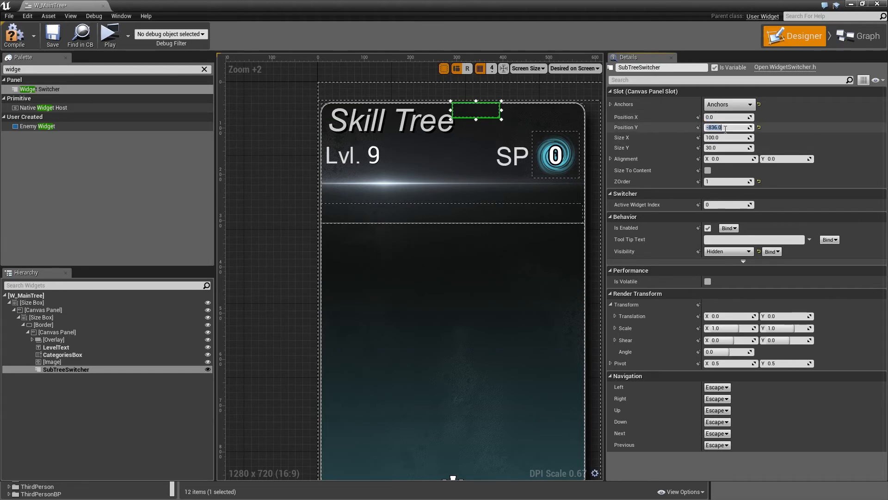
type("-568")
key("Return")
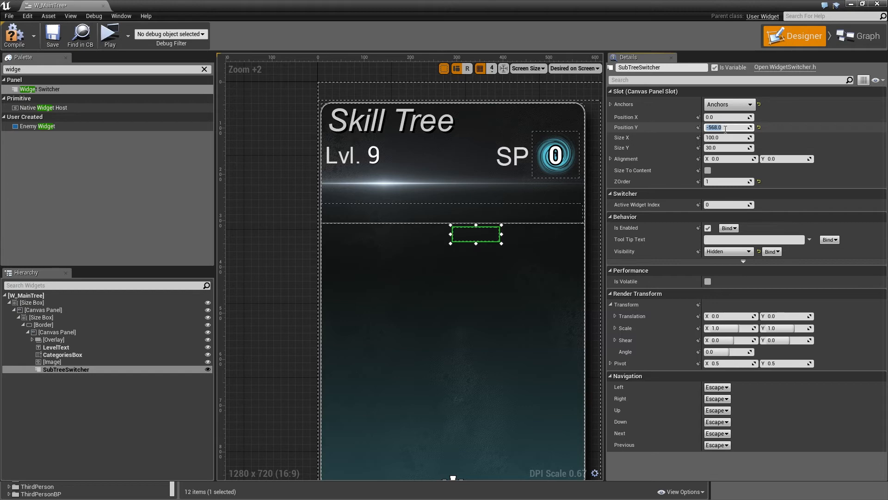
Set SubTreeSwitcher's size to 540 by 550 and its X alignment to 0.5.
left_click(723, 138)
type("54")
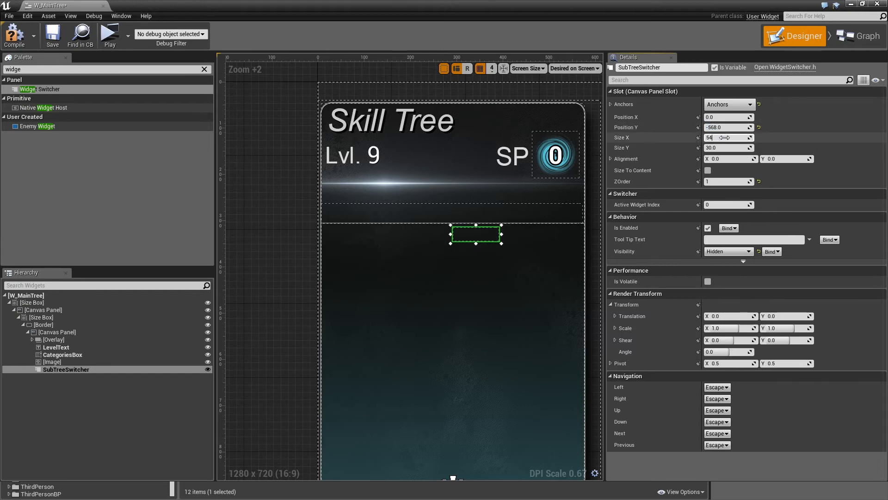
type("0")
key("Return")
left_click(722, 148)
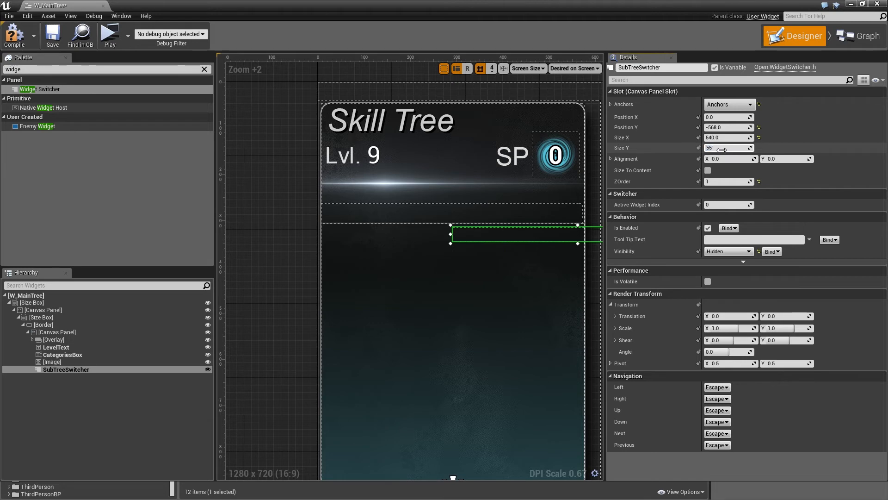
key("Return")
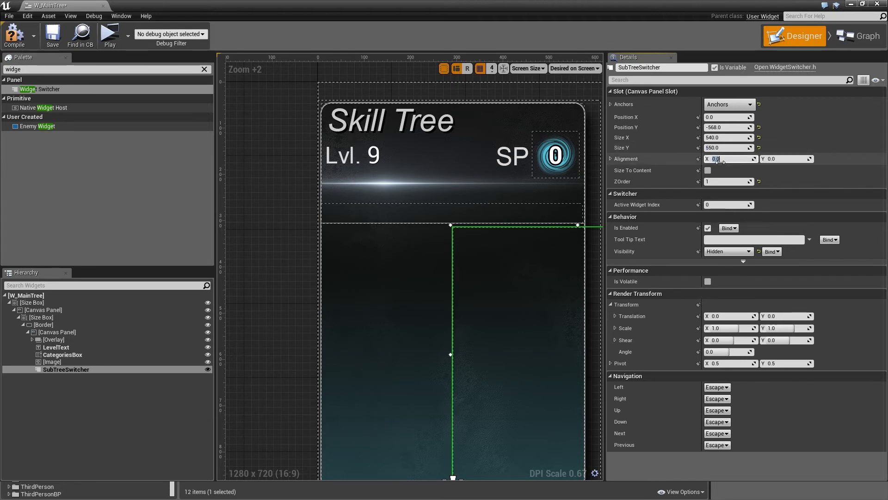
type("0.5")
key("Return")
right_click_drag(466, 323, 440, 229)
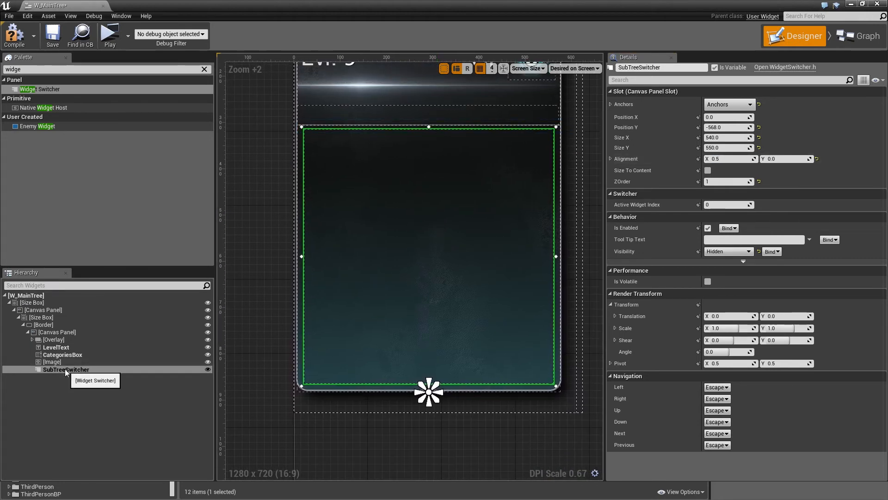
Add a Button to the outer Canvas Panel and name it CloseButton.
left_click(50, 69)
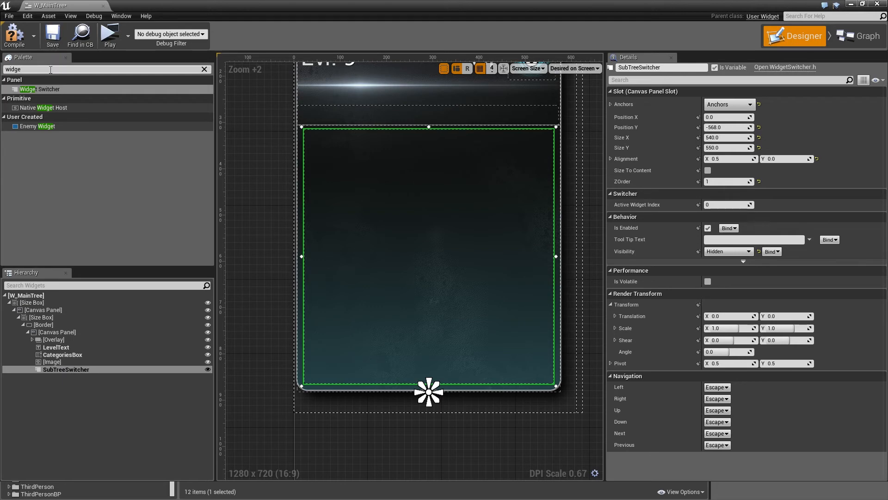
type("butto")
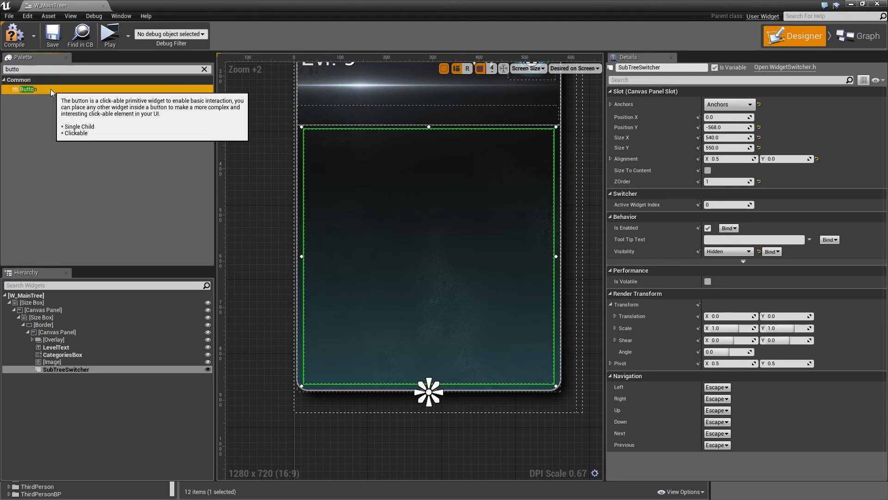
left_click_drag(50, 89, 56, 309)
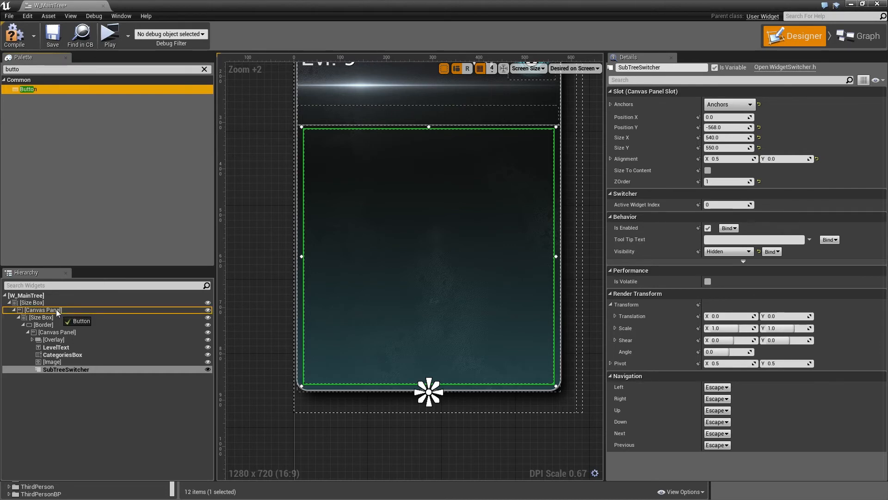
left_click_drag(57, 309, 41, 376)
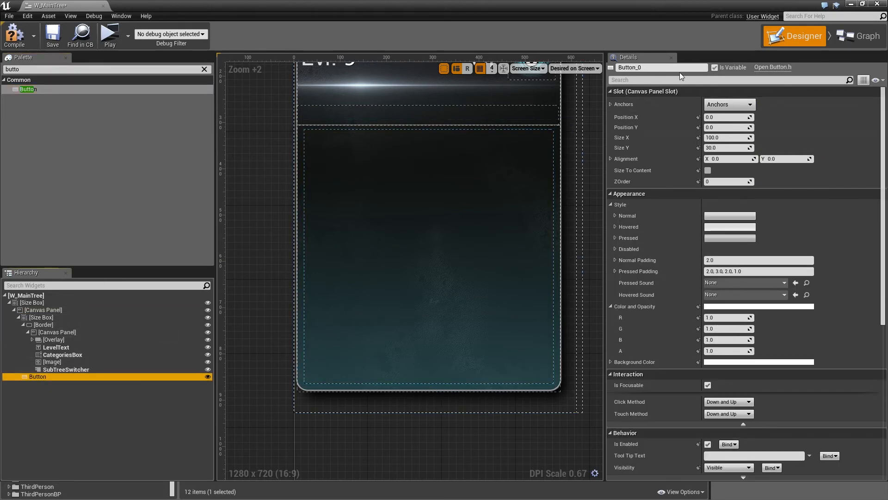
left_click(669, 69)
type("Close")
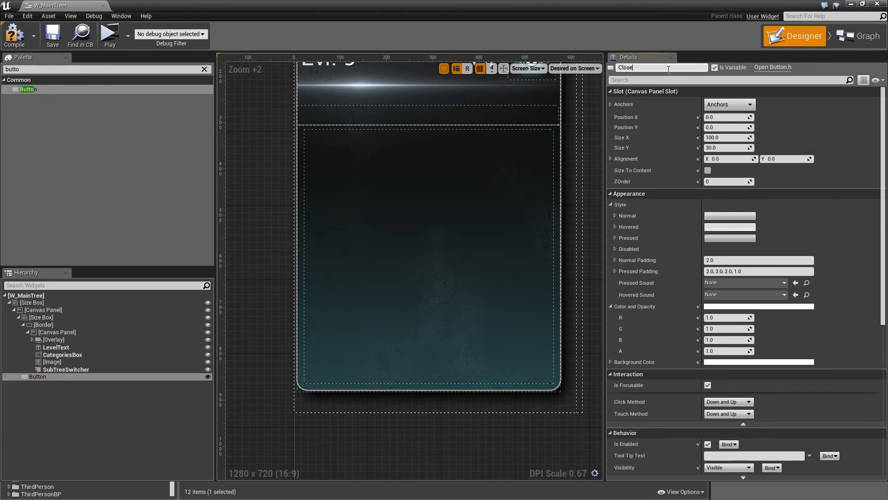
type("Button")
key("Return")
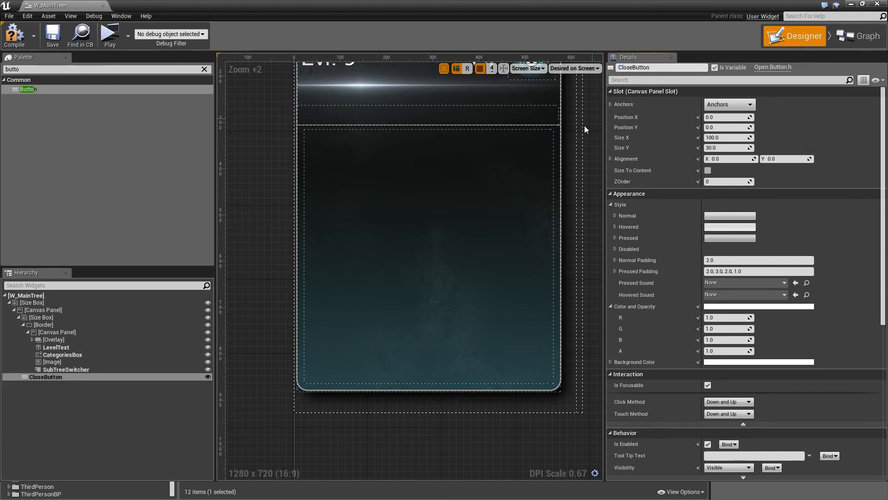
Set CloseButton's Y size to 100 and its ZOrder to 3.
right_click_drag(585, 126, 588, 363)
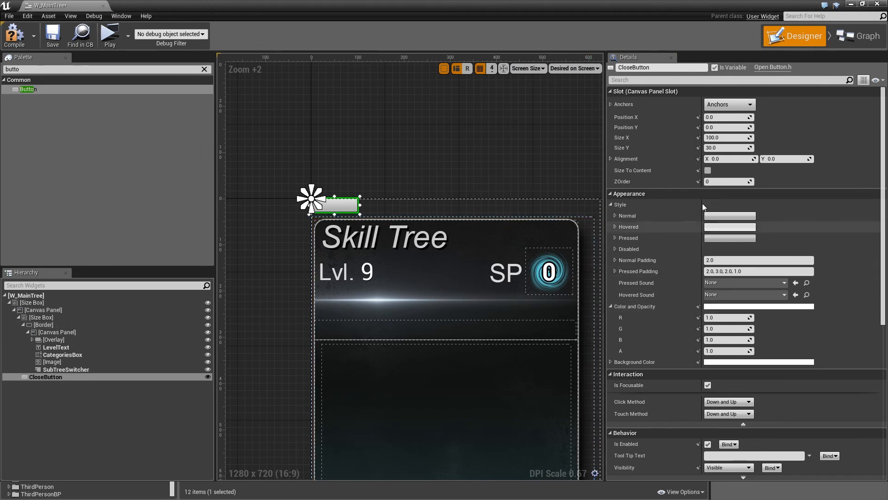
left_click(712, 147)
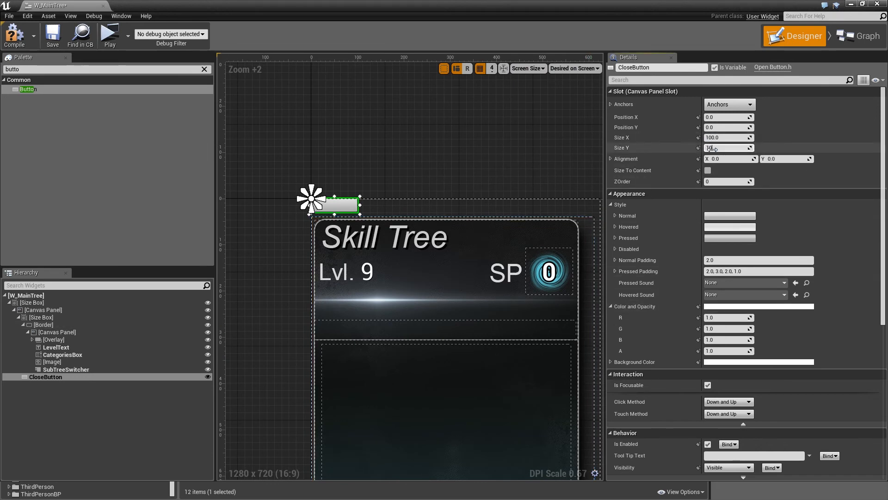
left_click(721, 181)
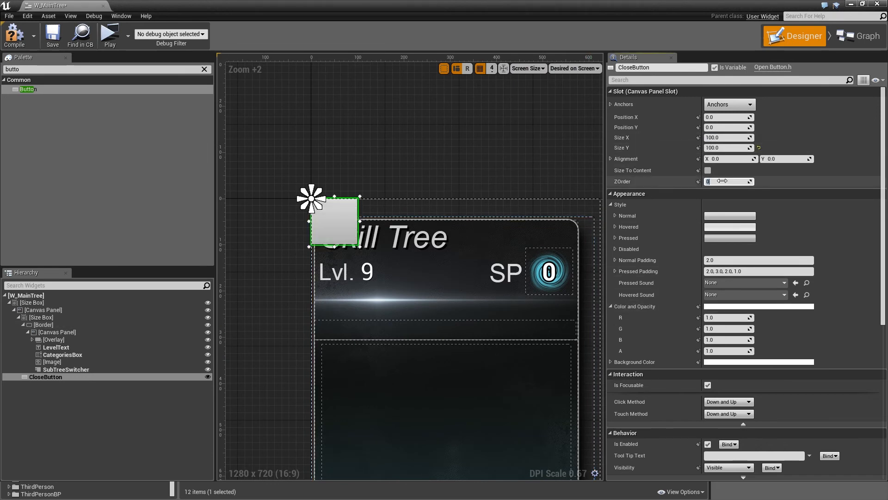
key("Return")
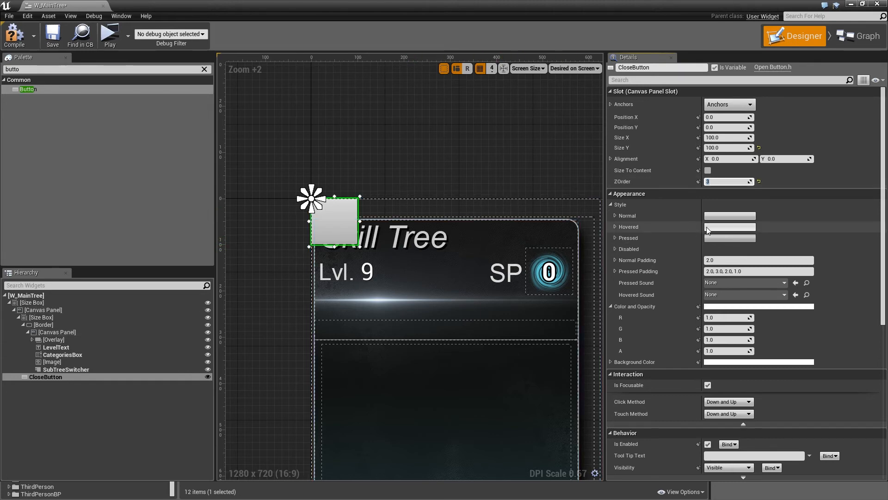
Anchor CloseButton to the top right of its canvas, with X alignment 1 and the X position reset to 0.
left_click(730, 104)
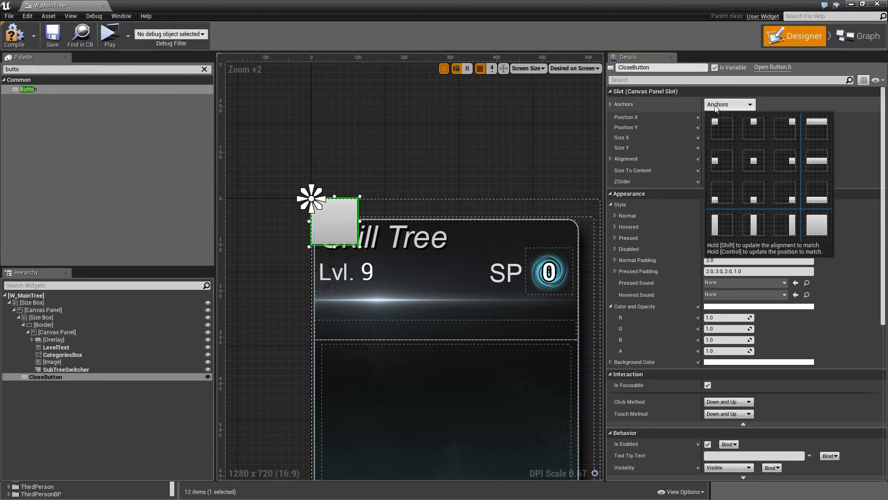
left_click(793, 131)
left_click(737, 158)
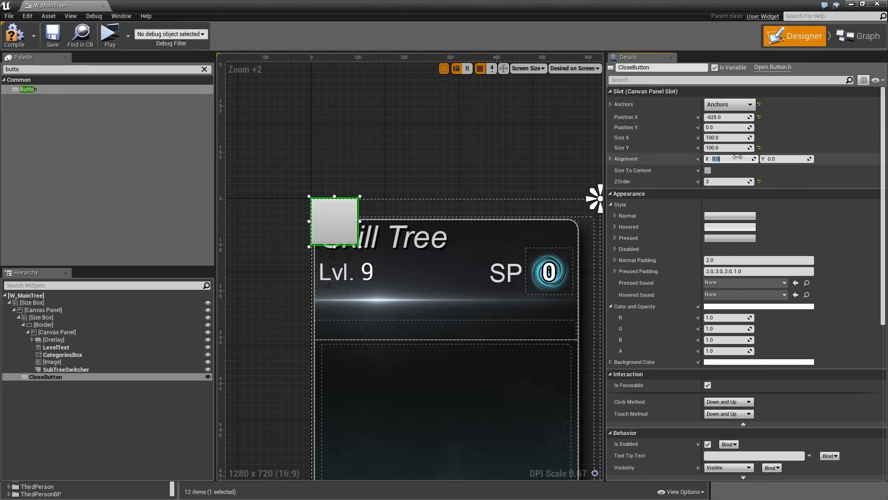
type("1")
key("Return")
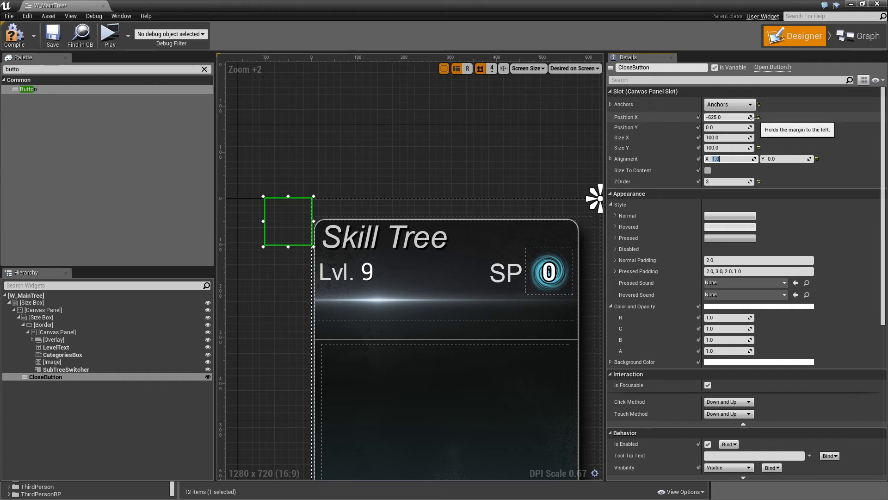
left_click(759, 117)
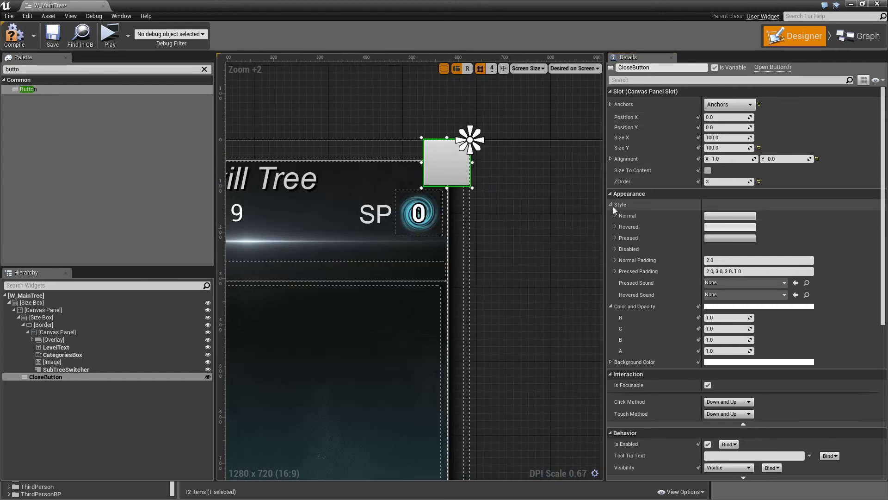
Use the CloseDef texture for CloseButton's Normal style and draw it as Image.
left_click(615, 216)
left_click(759, 235)
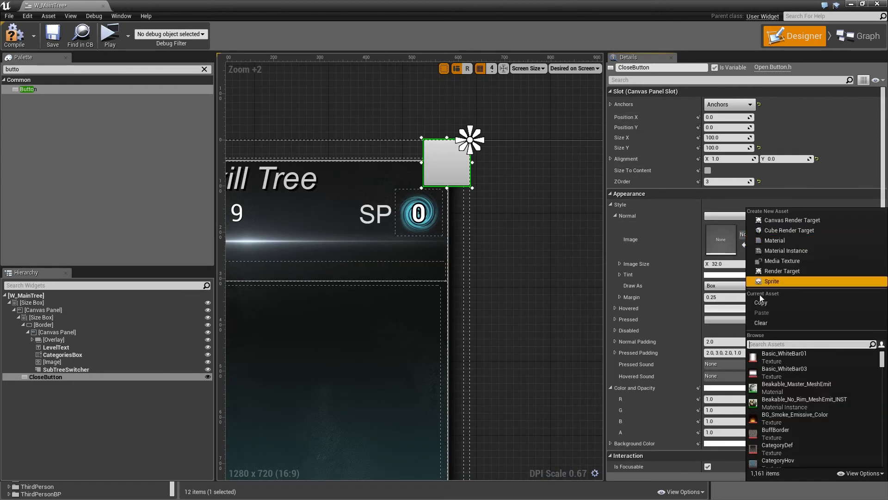
left_click(775, 344)
type("close")
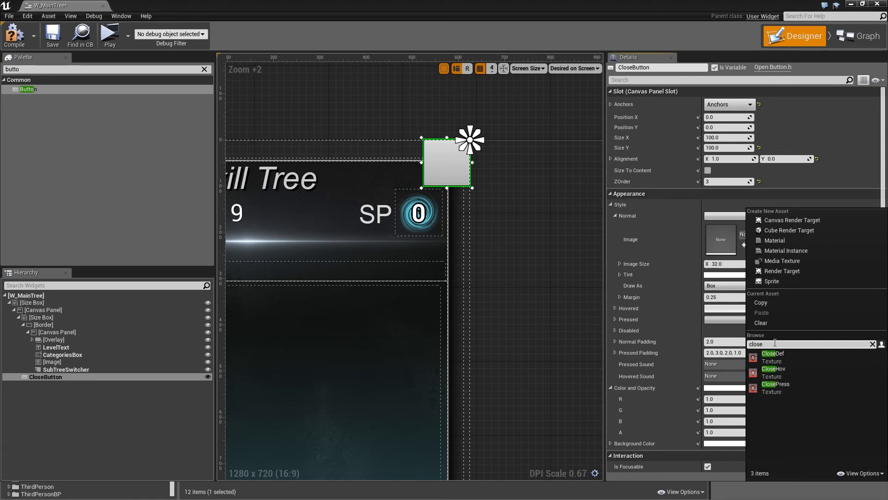
left_click(773, 353)
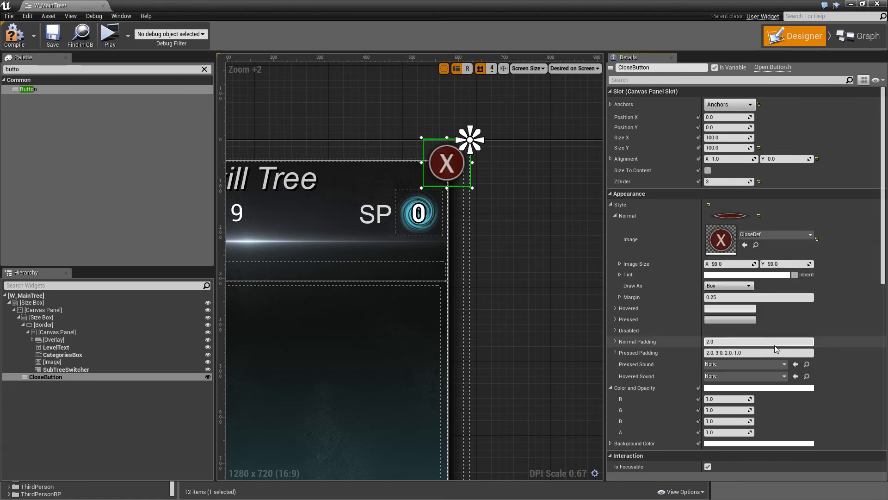
left_click(716, 286)
left_click(718, 311)
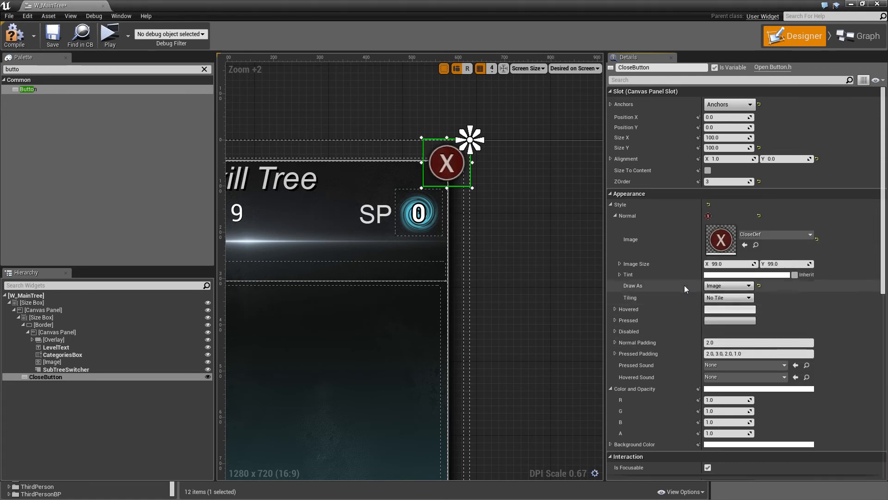
Copy CloseButton's Normal style to its Hovered and Pressed styles.
left_click(615, 215)
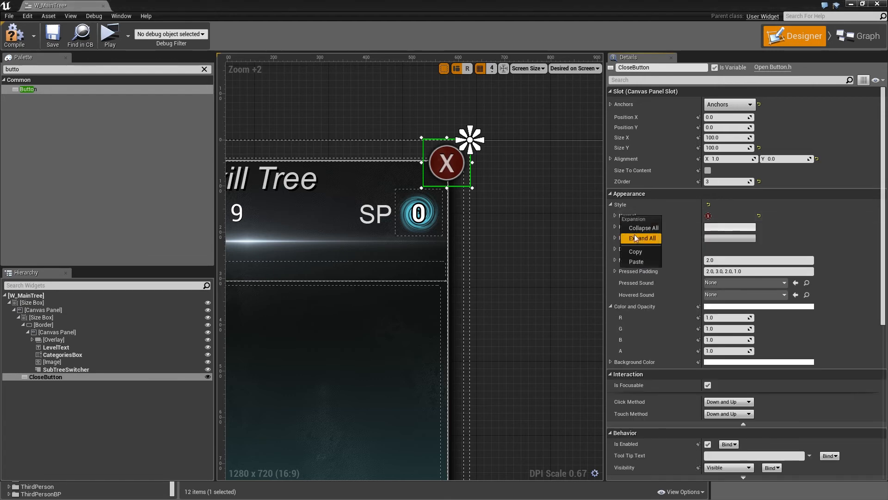
right_click(627, 227)
left_click(641, 270)
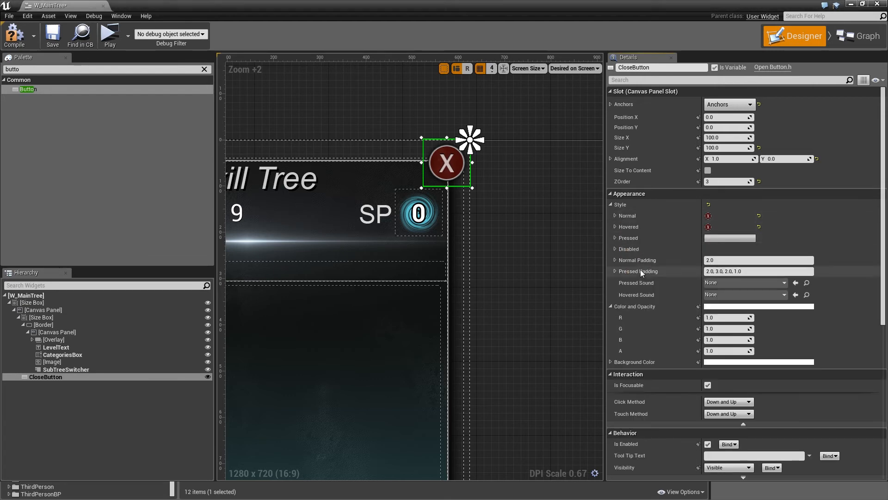
right_click(631, 237)
left_click(646, 284)
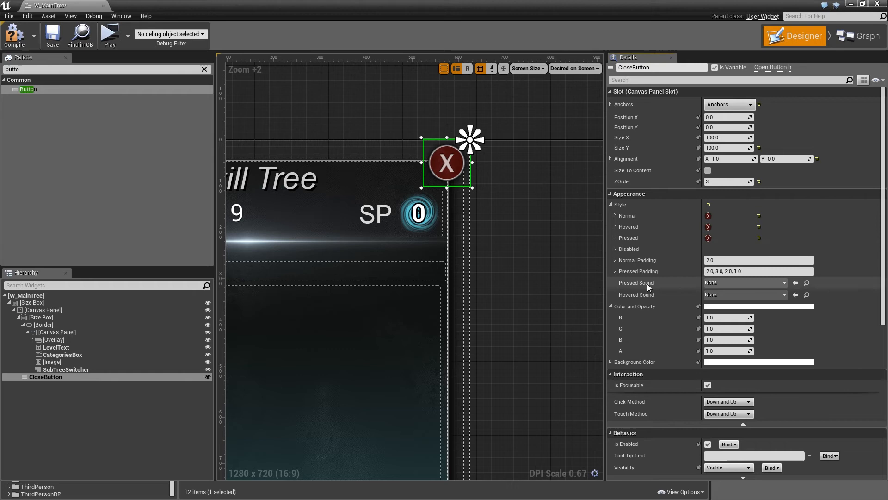
Change CloseButton's Hovered image to CloseHov and its Pressed image to ClosePress.
left_click(615, 227)
left_click(764, 246)
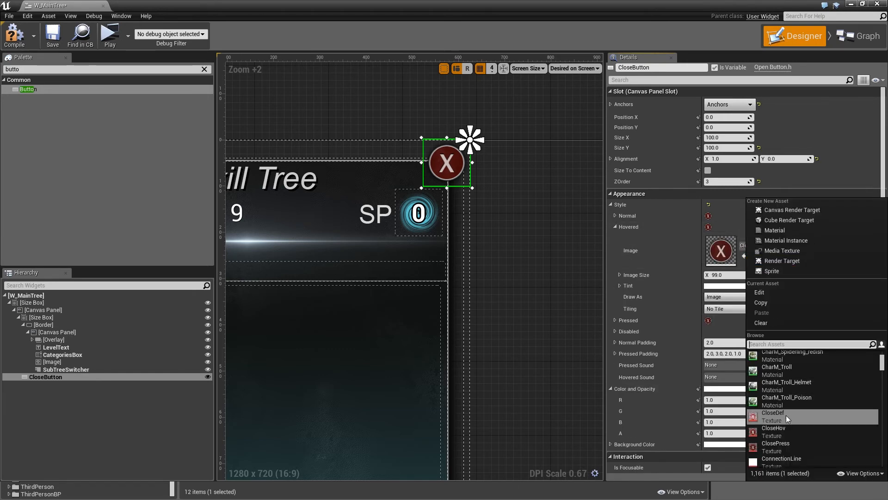
left_click(783, 431)
left_click(615, 227)
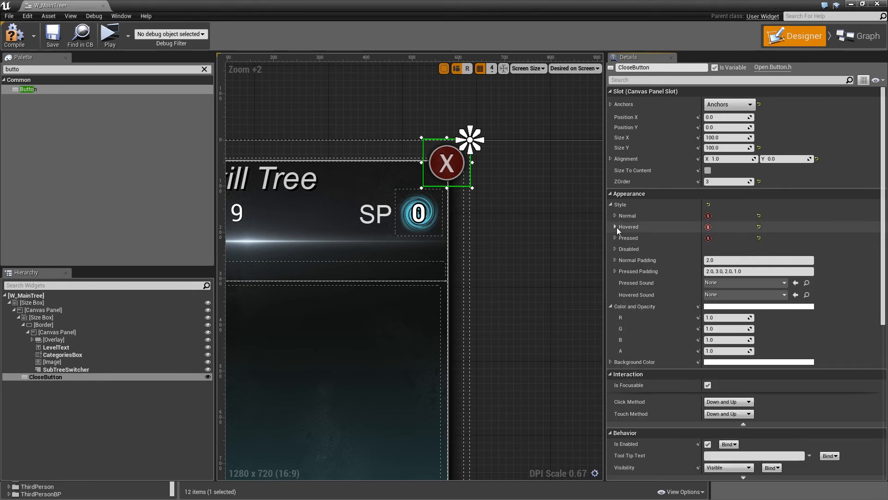
left_click(616, 238)
left_click(740, 257)
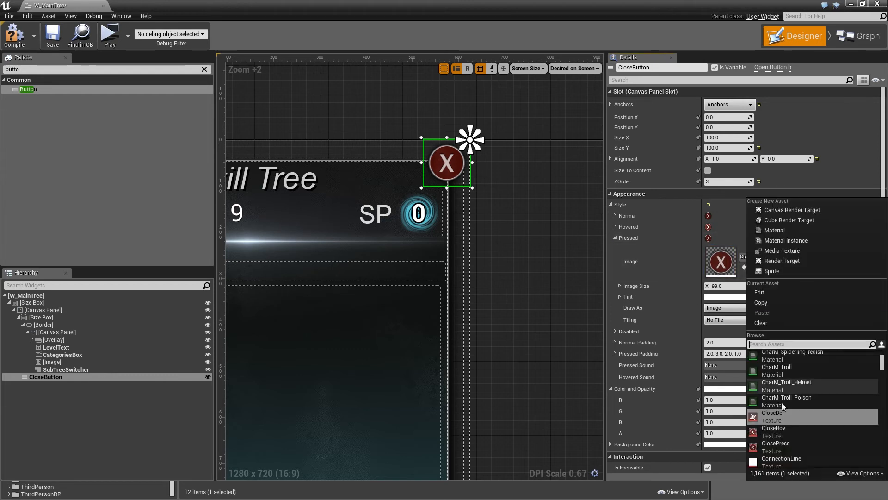
left_click(774, 444)
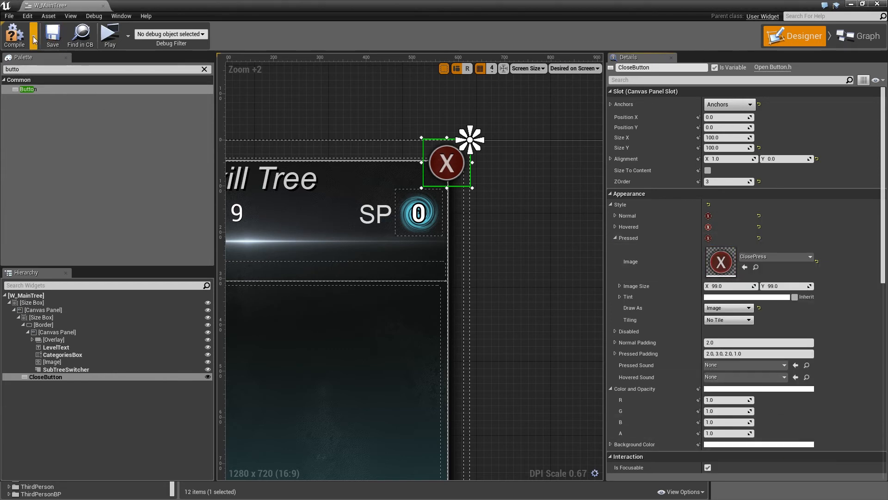
Compile and save W_MainTree, and open the W_Main widget for editing.
left_click(21, 37)
left_click(48, 37)
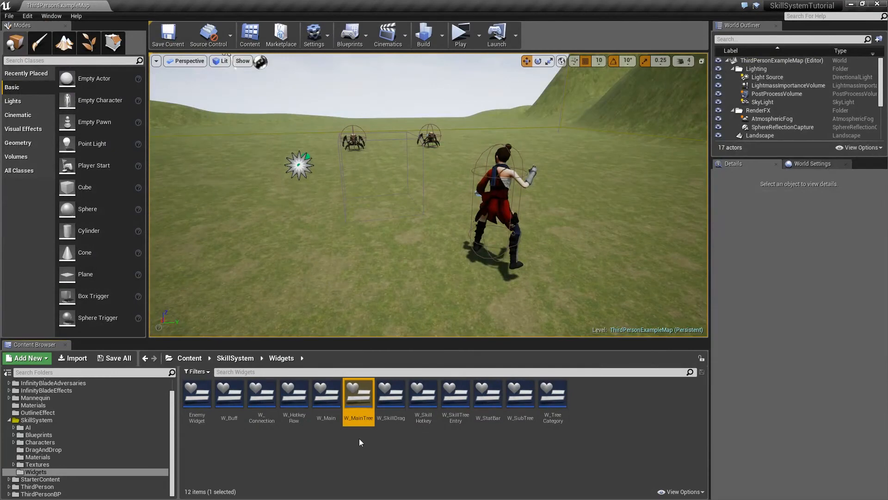
double_click(326, 396)
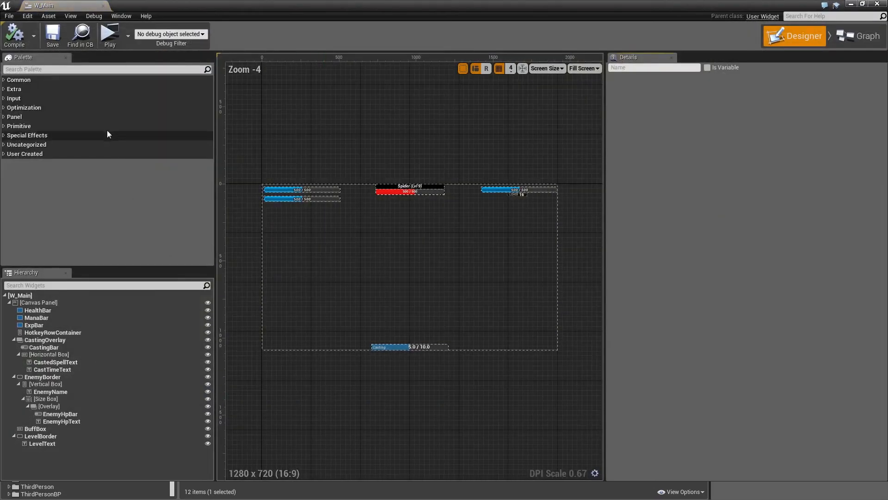
Place the user-created W Main Tree widget on the W_Main canvas and name it SkillTree.
left_click(42, 154)
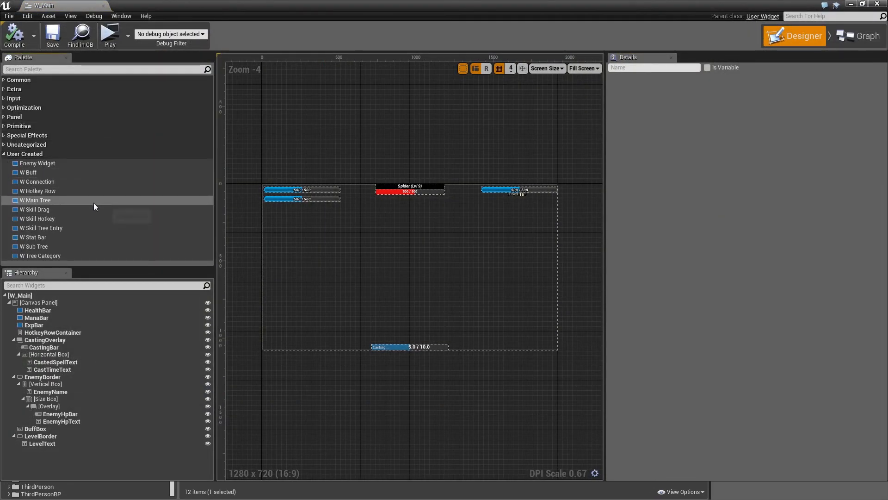
left_click_drag(59, 202, 445, 210)
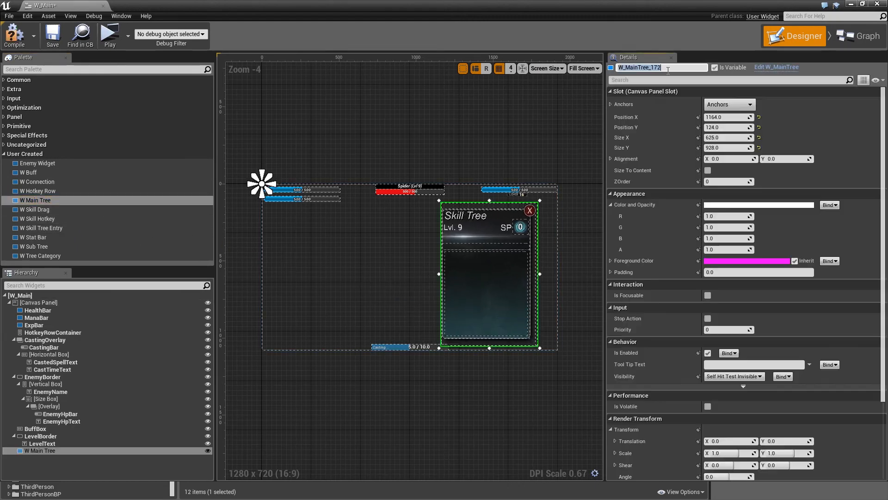
left_click(669, 70)
type("SkillTr")
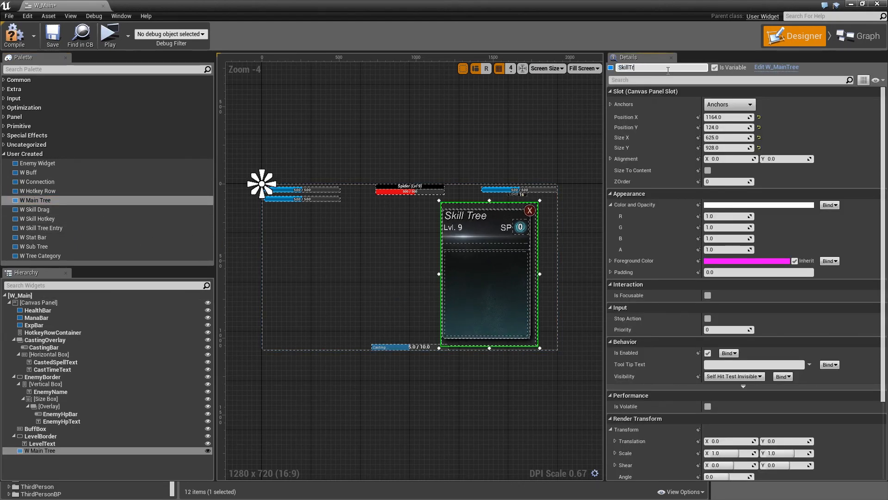
type("ee")
key("Return")
Anchor SkillTree to the center right of the canvas and set its ZOrder to 5.
left_click(726, 104)
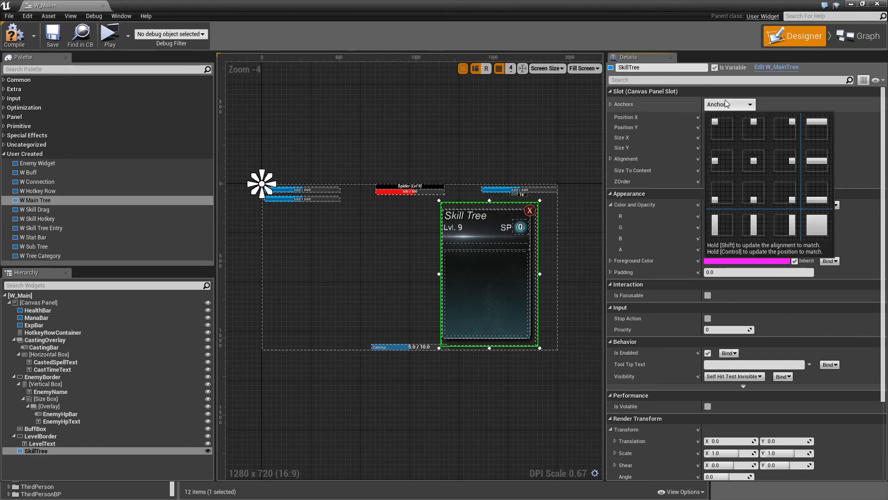
left_click(788, 162)
left_click(741, 182)
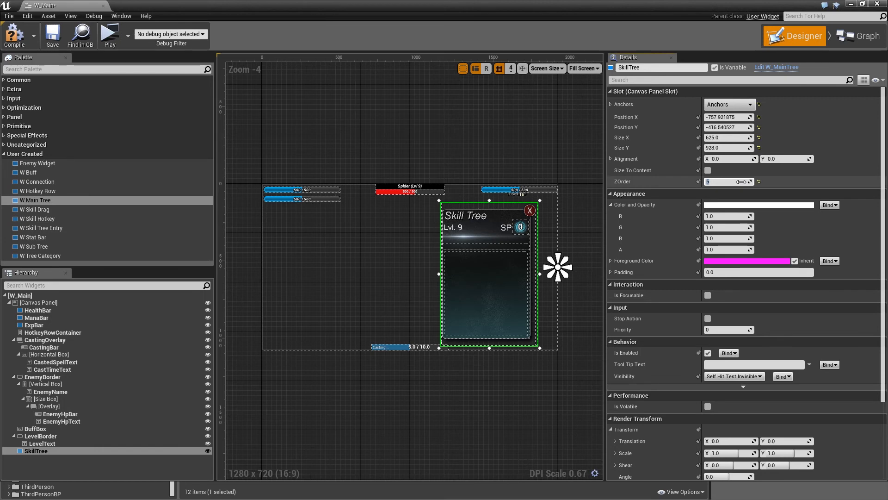
Set SkillTree's alignment to X 1 and Y 0.5.
left_click(734, 159)
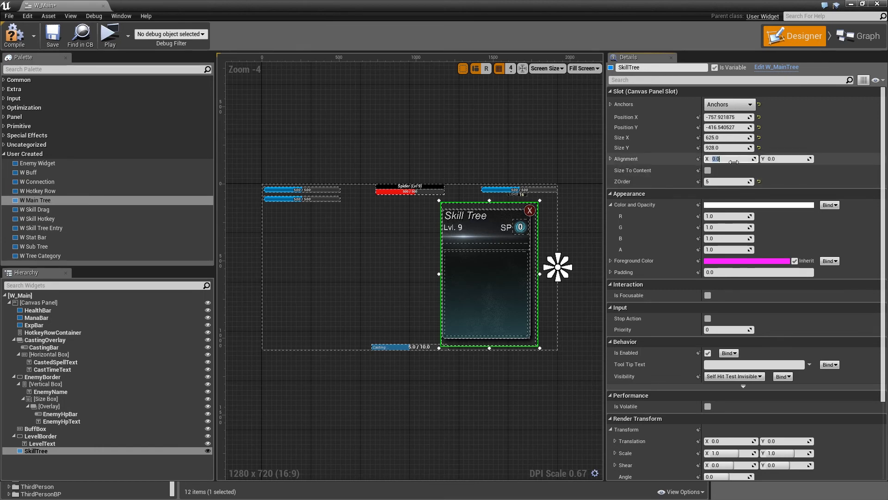
type("1")
key("Return")
left_click(780, 158)
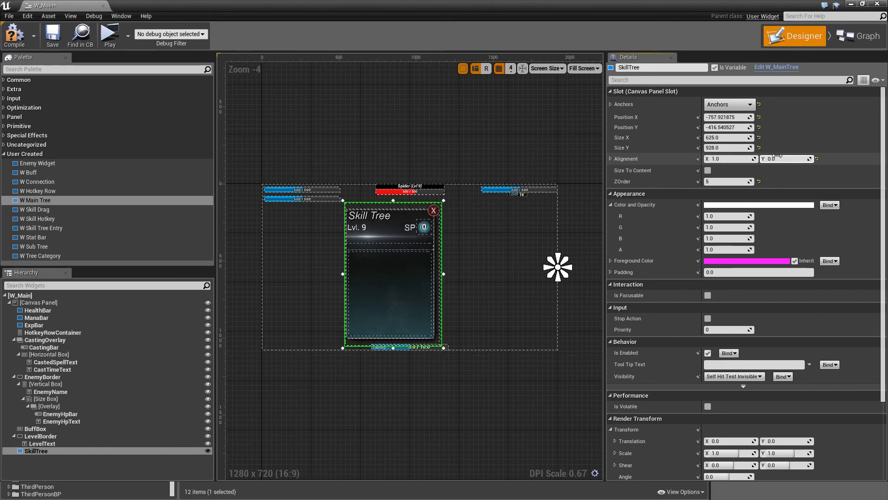
type("0.5")
key("Return")
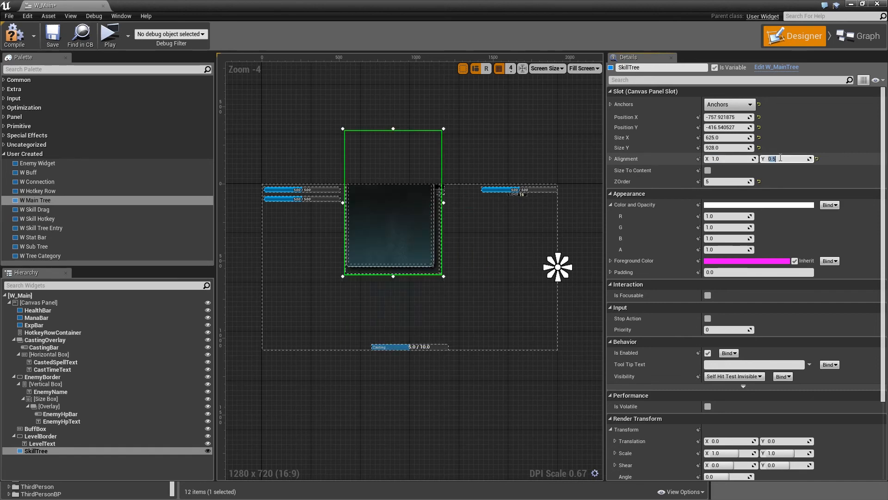
Set SkillTree's position to X 0 and Y 0.
left_click(725, 117)
type("0")
key("Return")
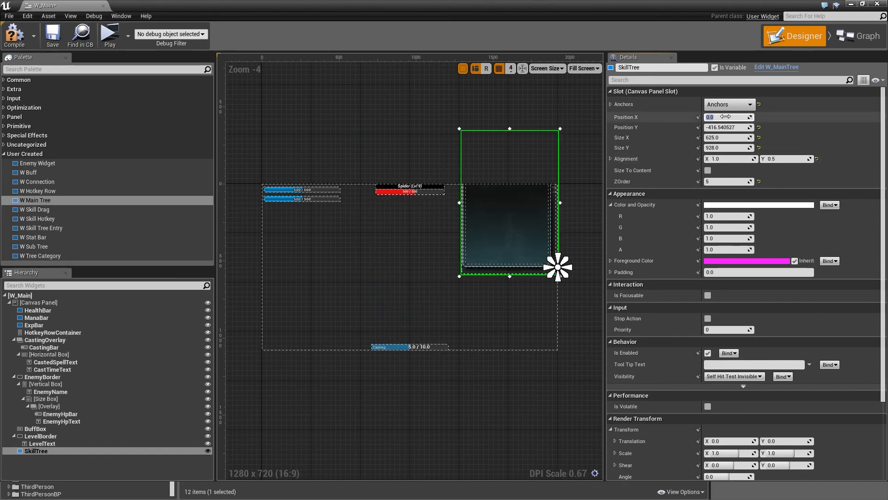
left_click(726, 128)
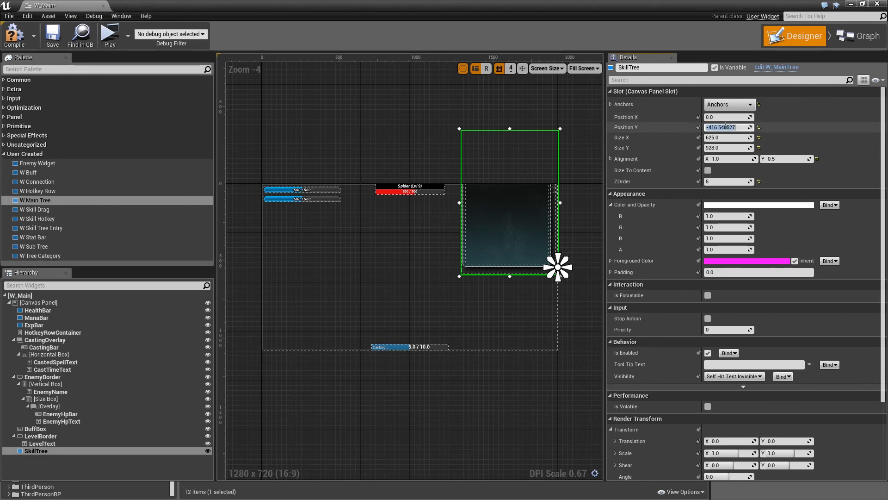
type("0")
key("Return")
Enable Size To Content for SkillTree and set its visibility to Hidden.
left_click(707, 171)
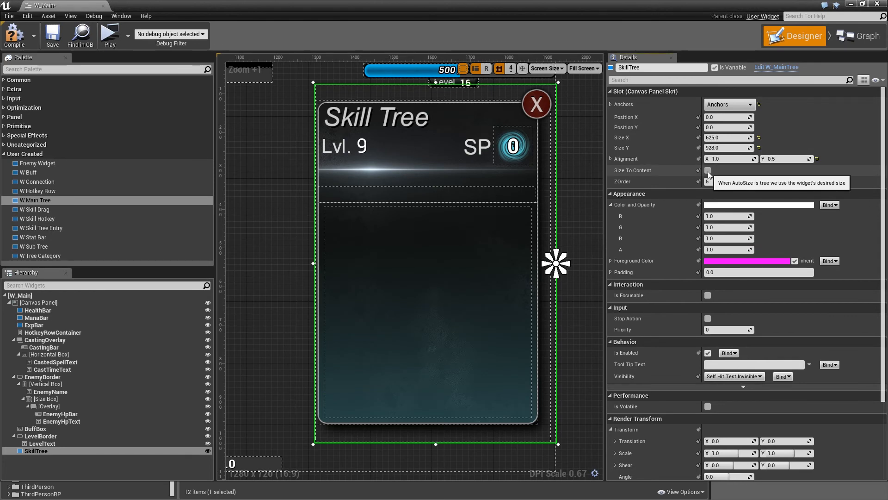
scroll(782, 299, "down", 3)
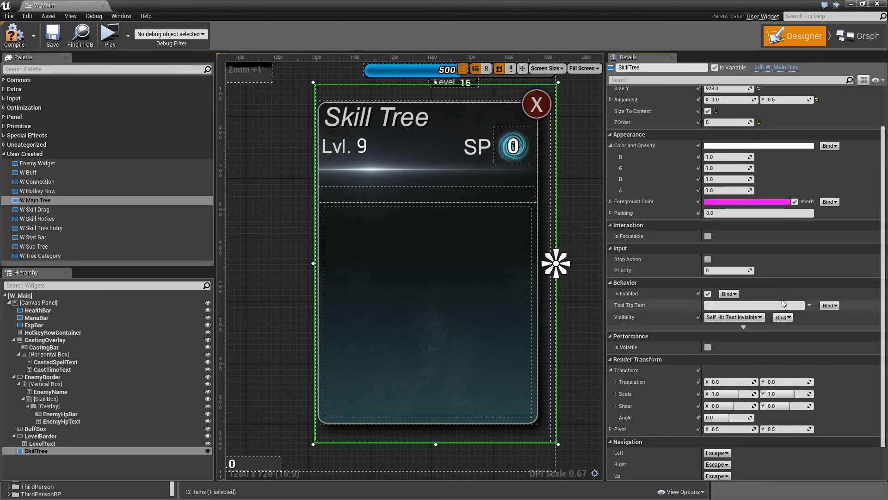
left_click(724, 317)
left_click(714, 337)
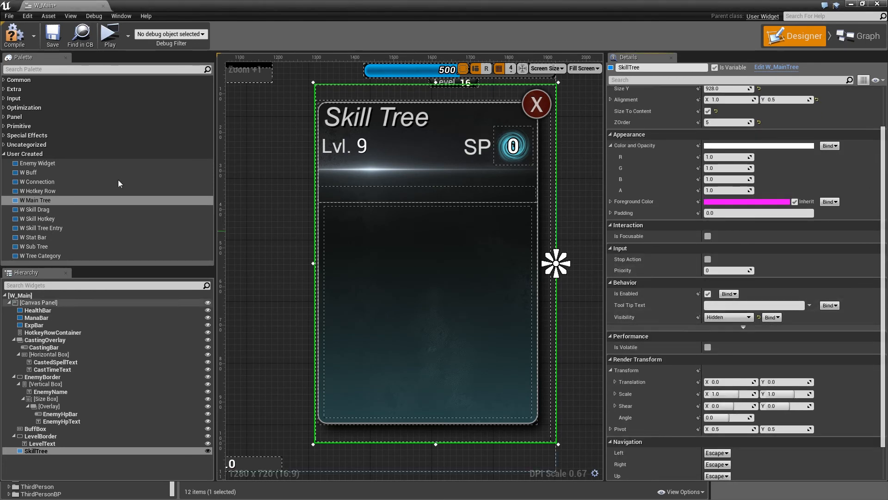
Compile, save and close W_Main, and open the event graph of W_MainTree.
left_click(10, 41)
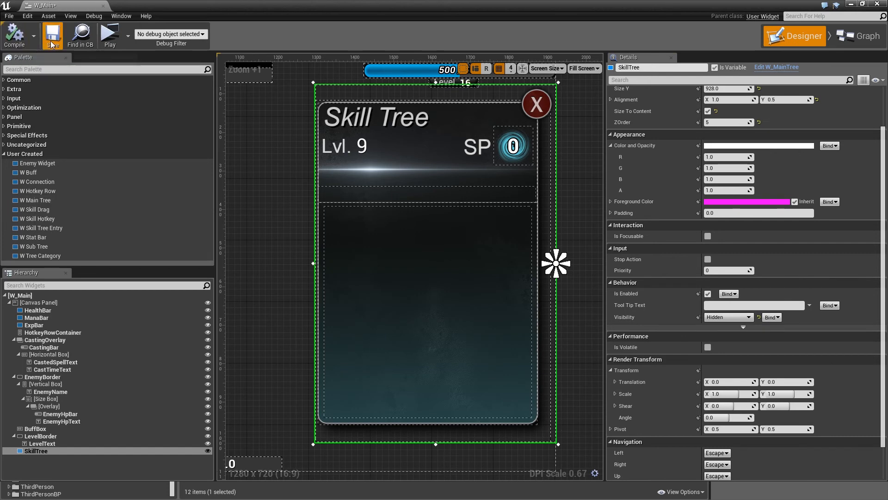
left_click(284, 199)
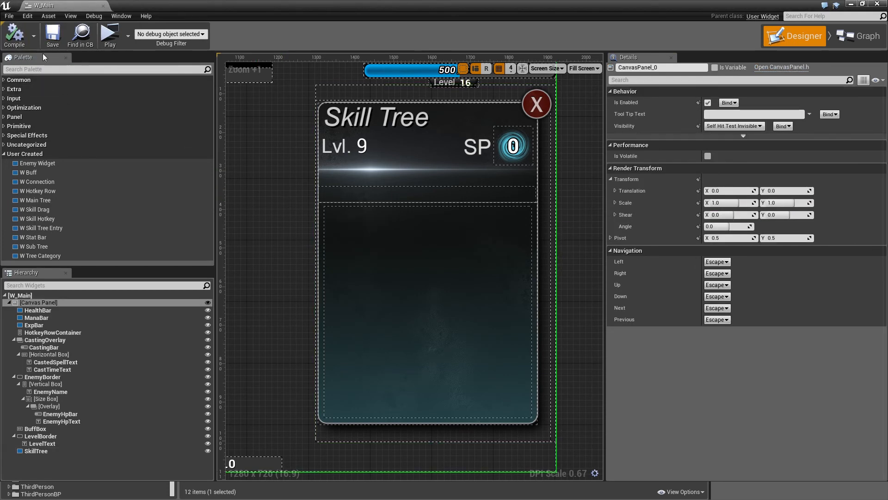
left_click(104, 5)
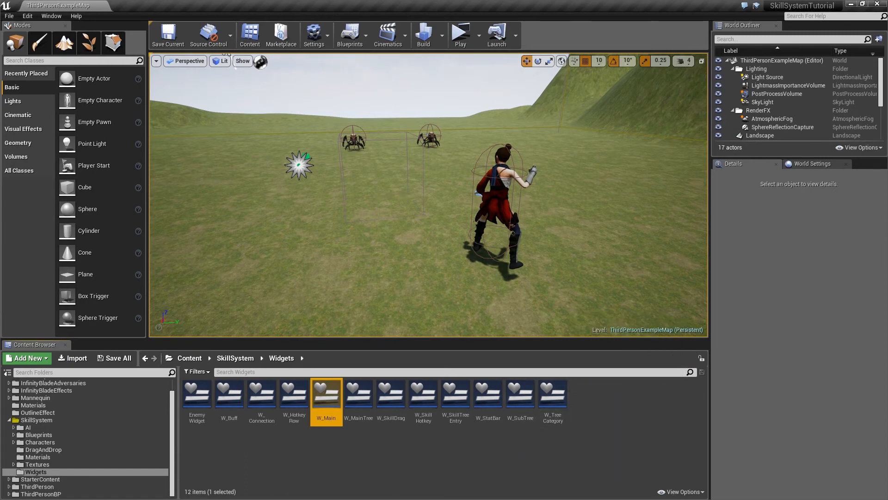
double_click(362, 414)
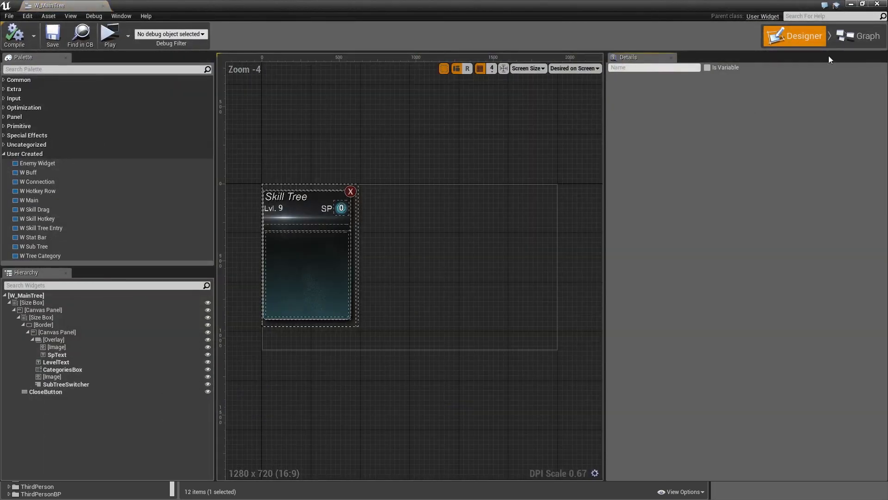
left_click(851, 38)
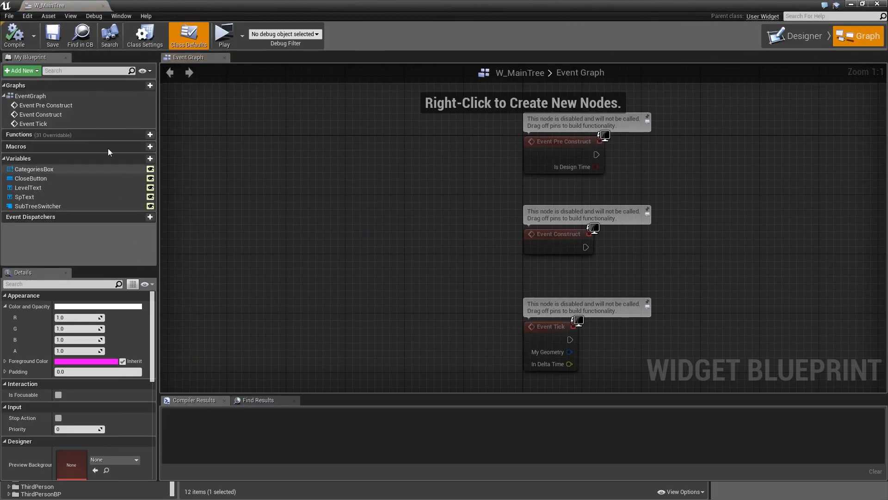
Add a variable named SkillTree to W_MainTree with the type Bp C Skill Tree object reference.
left_click(139, 159)
type("SkillTr")
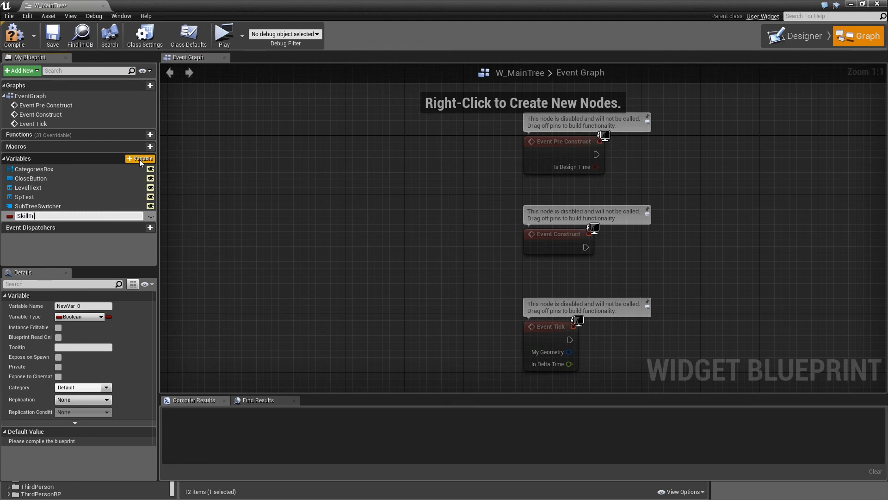
type("ee")
key("Return")
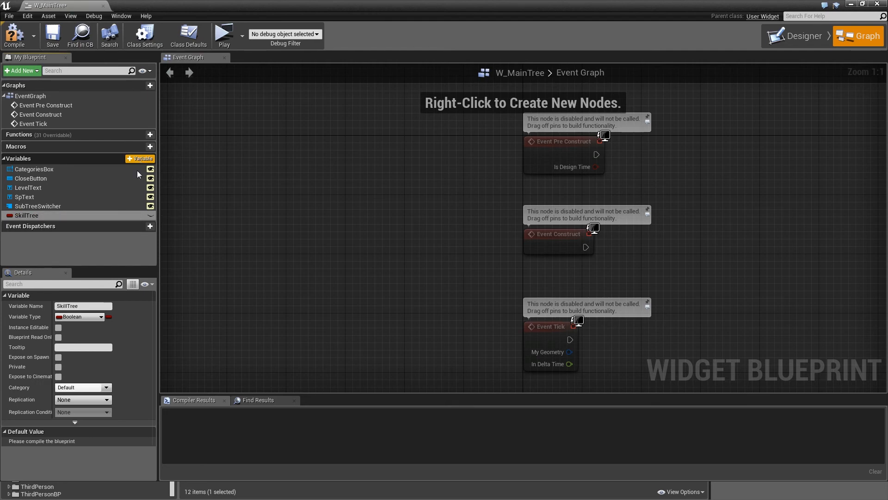
left_click(60, 317)
type("bpc")
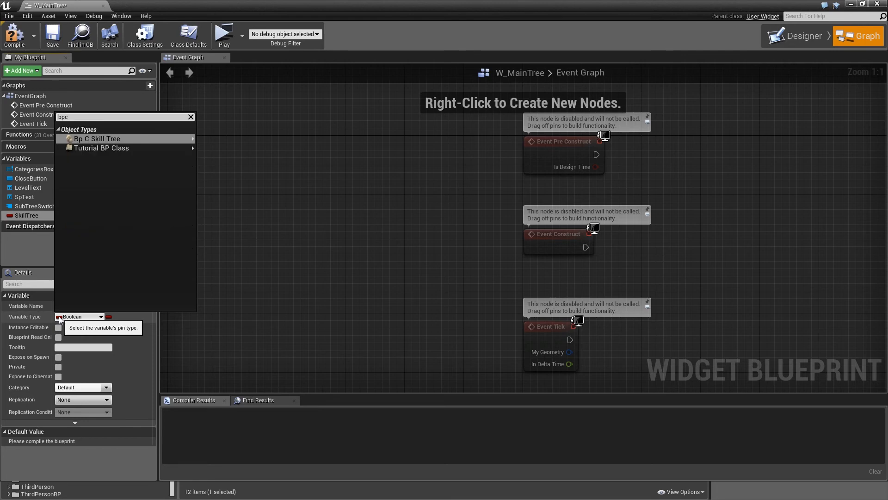
mouse_move(89, 139)
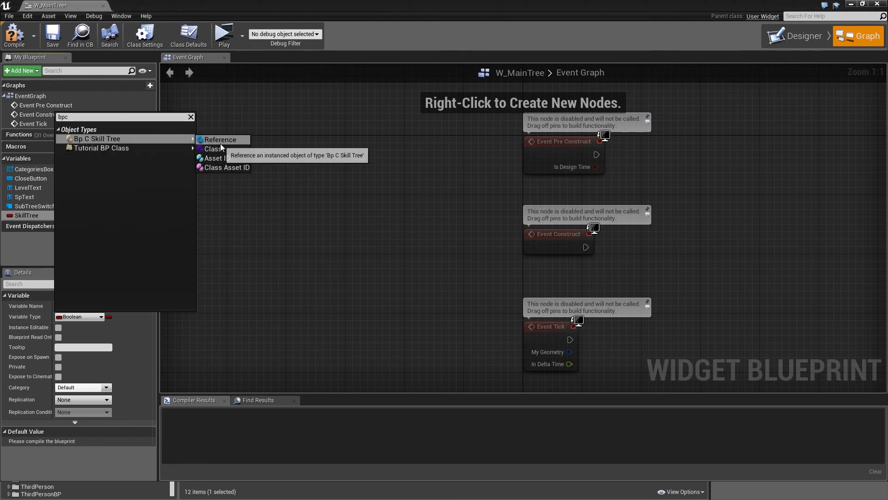
left_click(211, 140)
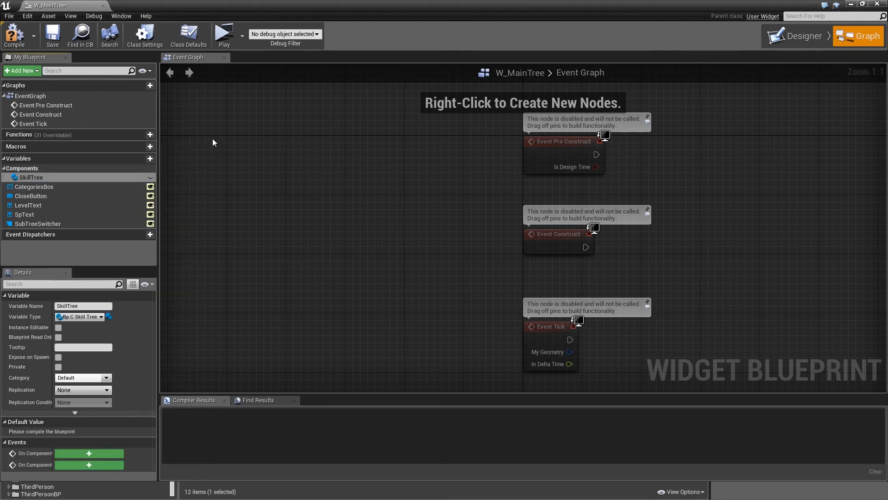
Add an Integer variable named CurrentlySelectedIndex.
left_click(146, 158)
type("CurrentlySel")
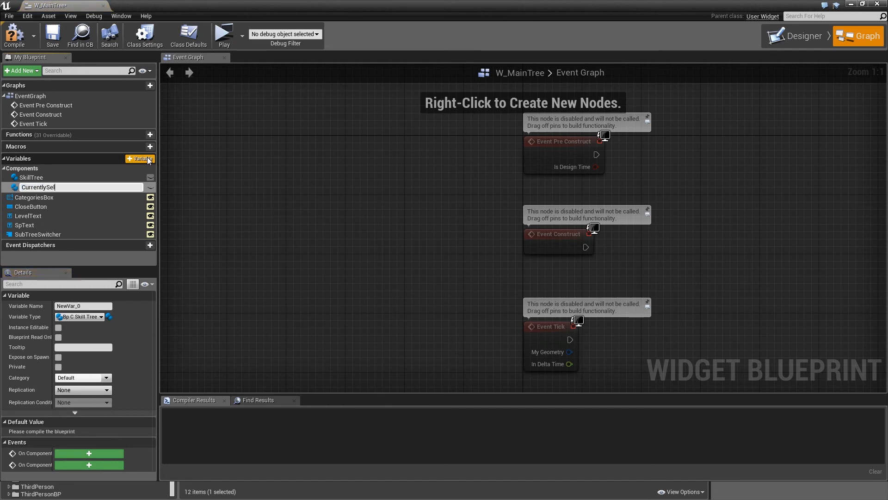
type("ectedIndex")
key("Return")
left_click(80, 317)
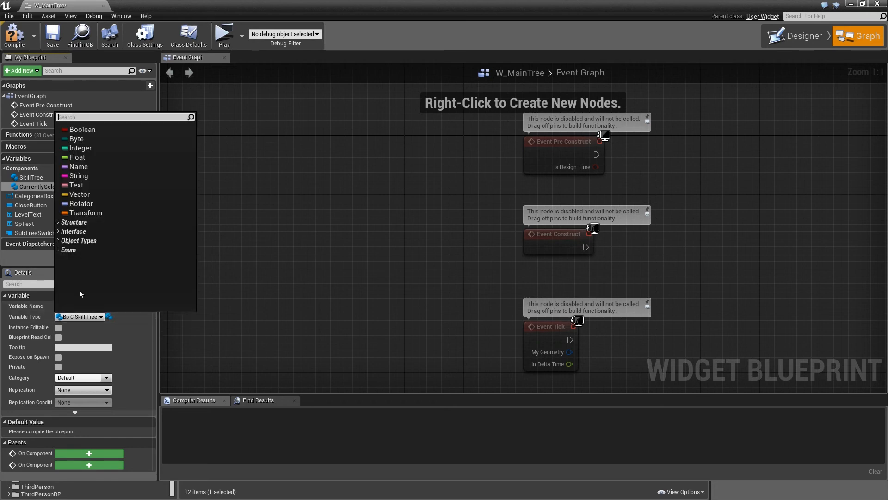
left_click(82, 149)
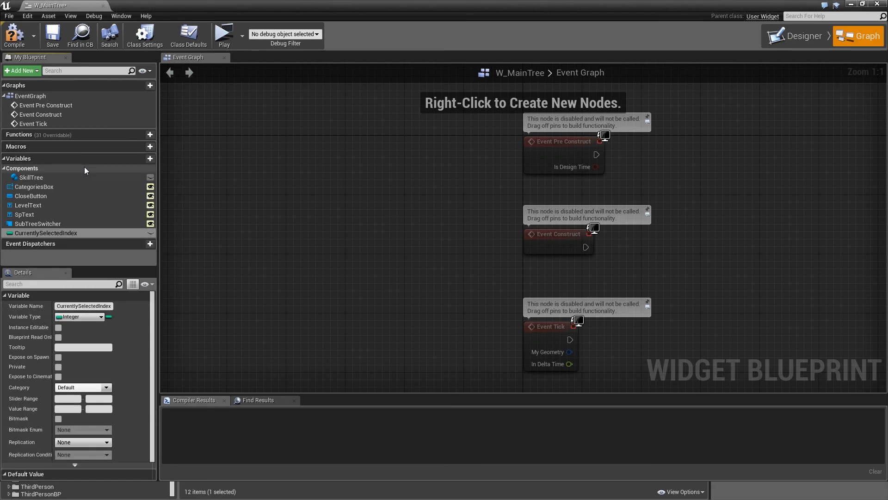
Compile the blueprint and set the default value of CurrentlySelectedIndex to -1.
left_click(14, 34)
scroll(78, 459, "down", 1)
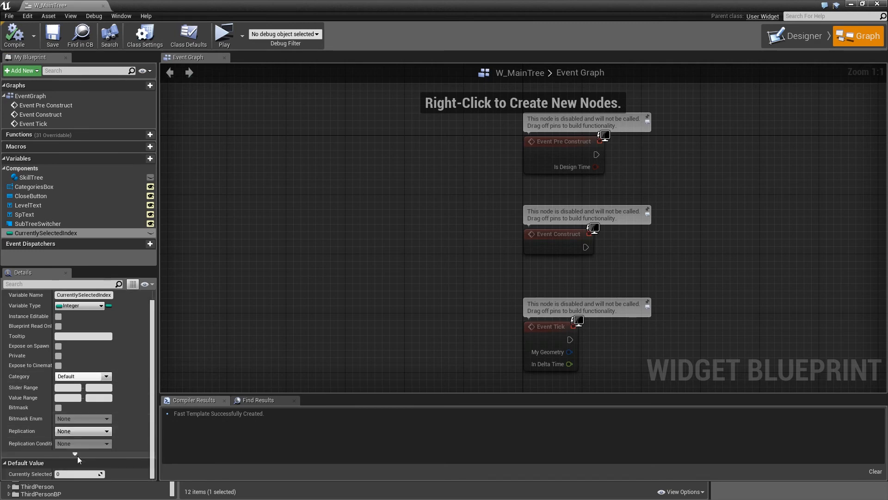
left_click(76, 473)
type("-1")
key("Return")
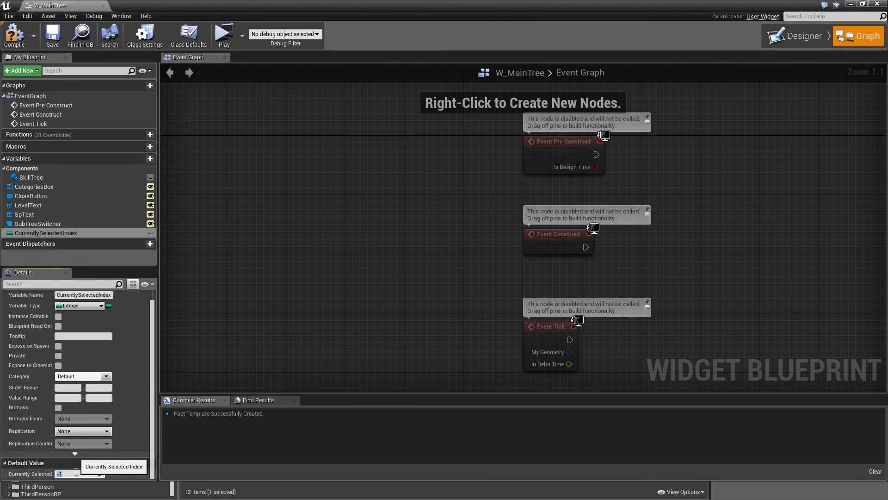
Add a variable named TreeCategories as an array of the S Tree Category structure.
left_click(142, 159)
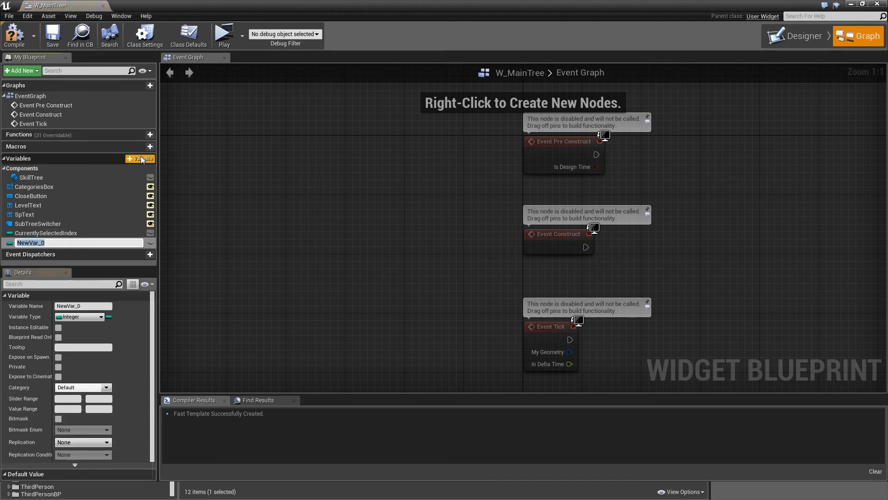
type("TreeCategories")
key("Return")
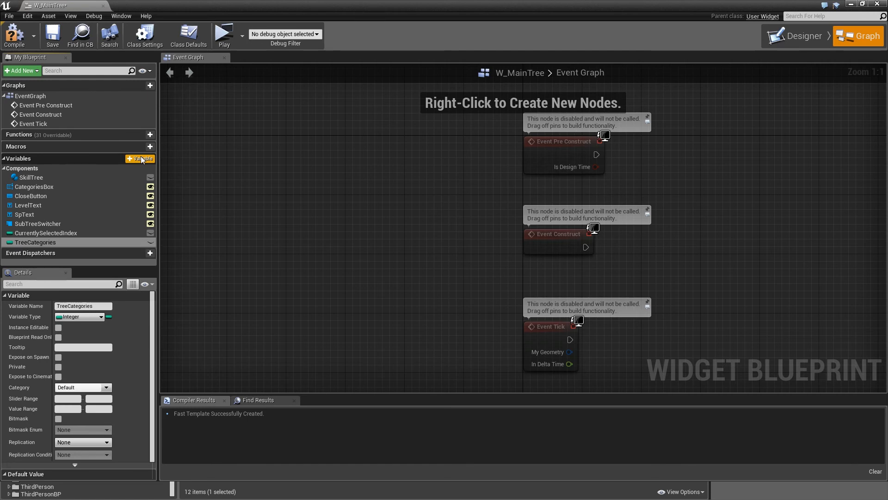
left_click(80, 317)
type("s_Tree")
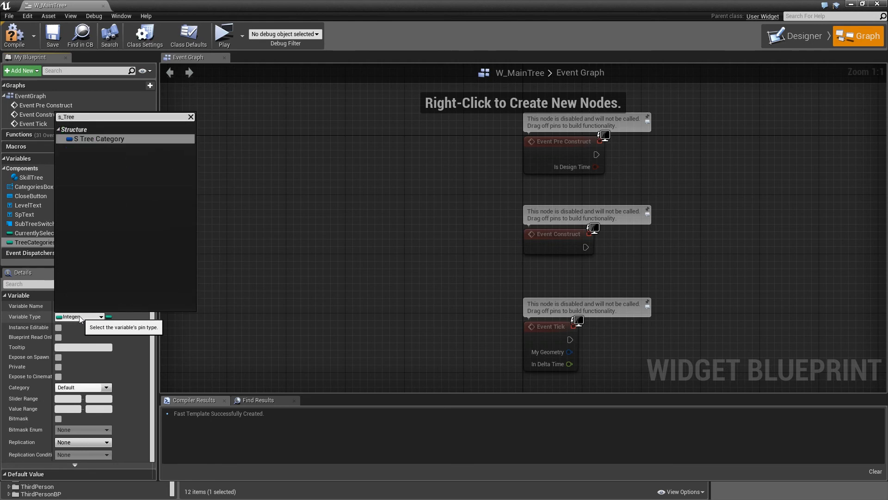
key("Return")
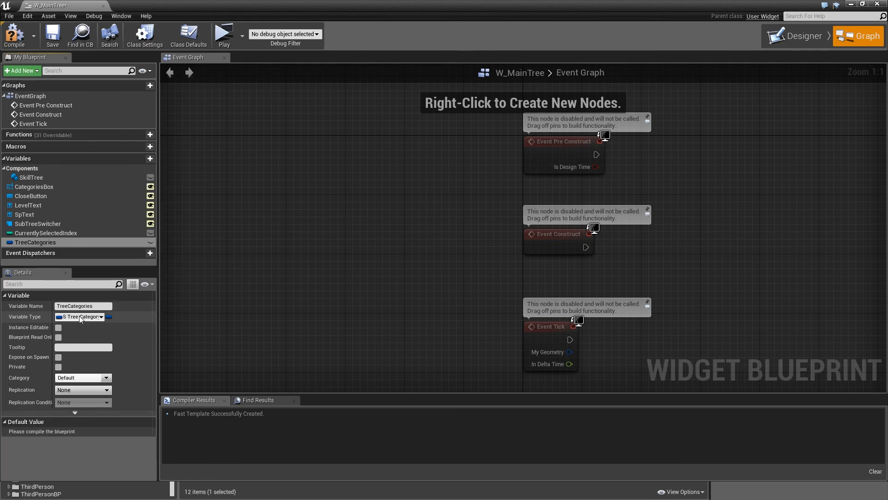
left_click(110, 331)
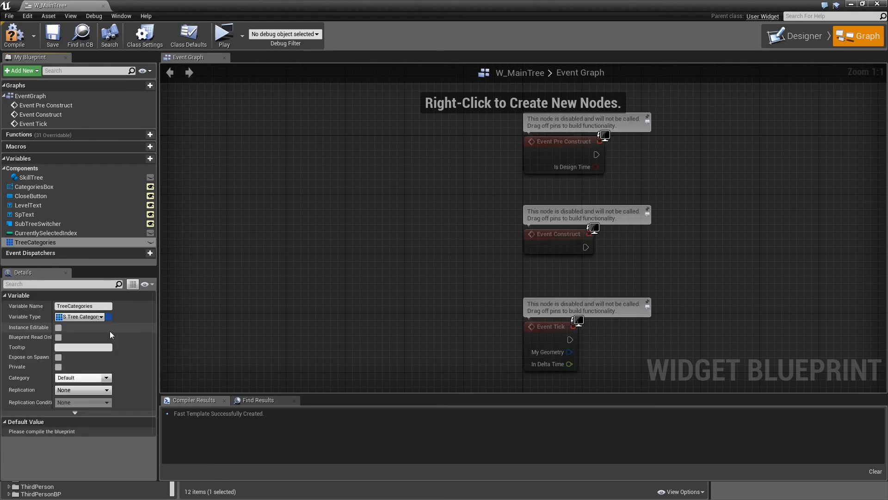
Add an array variable named CategoryWidgets with the type W Tree Category object reference.
left_click(146, 158)
type("Categor")
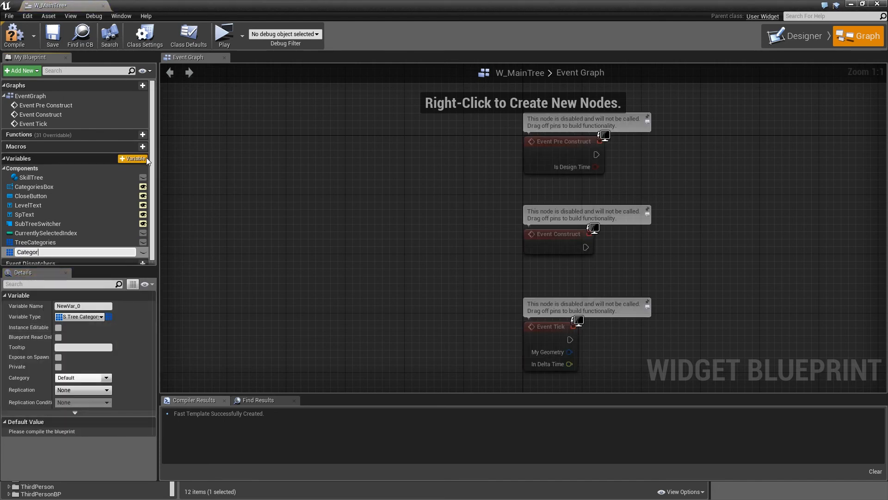
type("yWidgets")
key("Return")
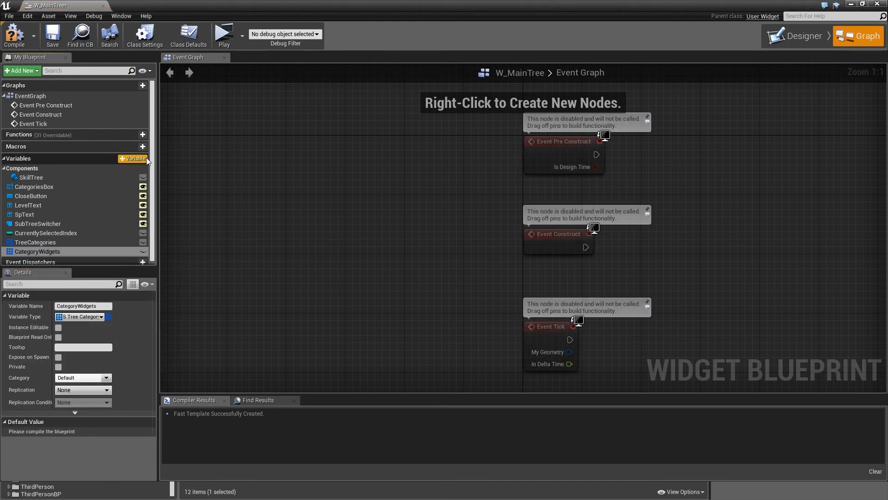
left_click(78, 317)
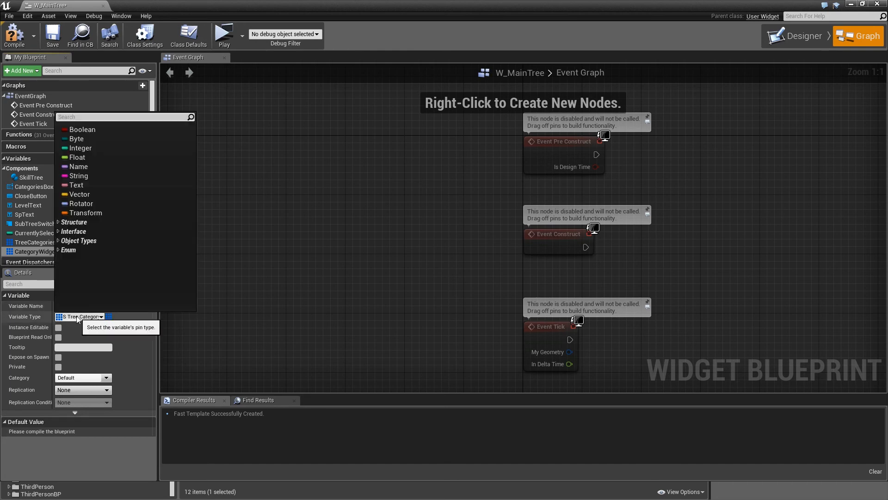
type("w_")
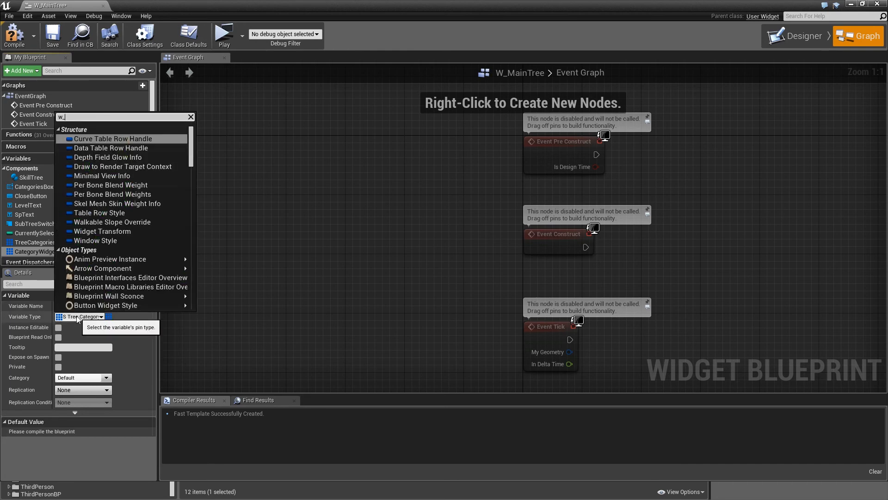
type("tre")
key("Return")
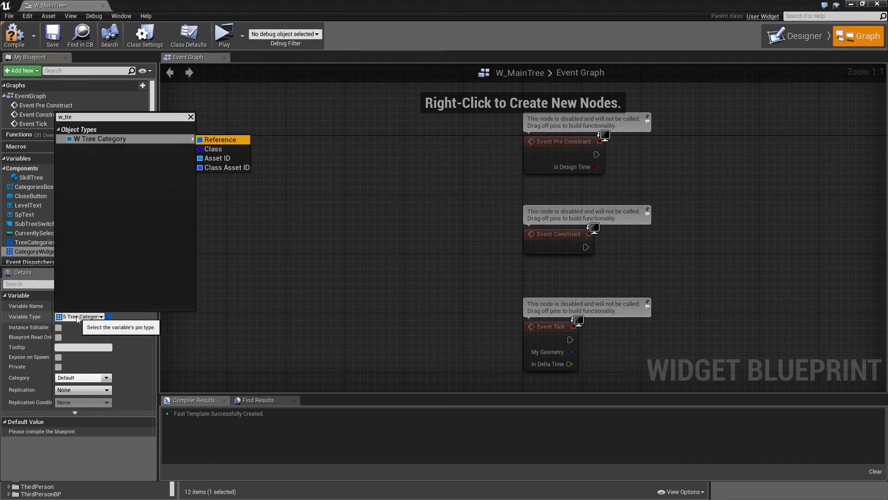
key("Return")
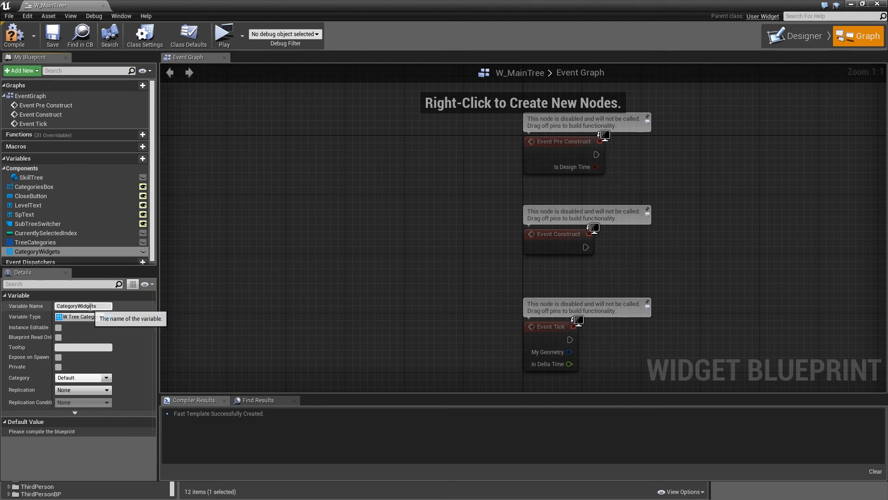
Add an array variable named SubTreeWidgets with the type W Sub Tree object reference.
left_click(132, 161)
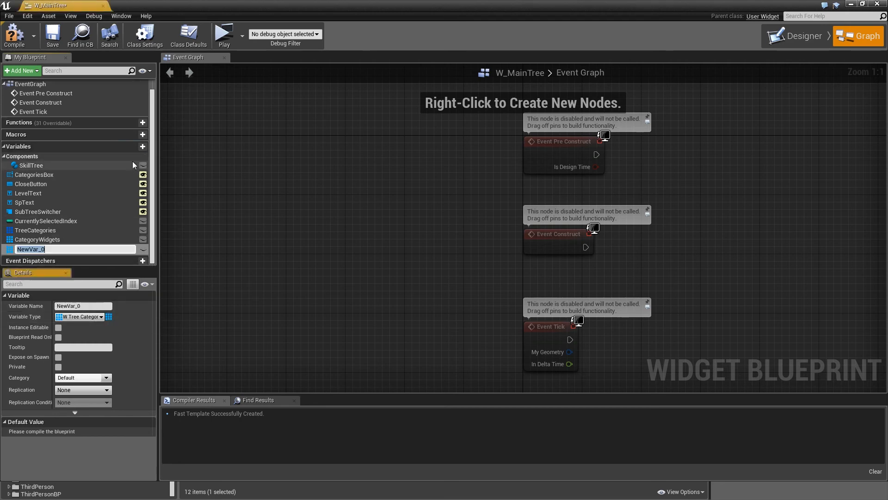
type("SubTreeWidget")
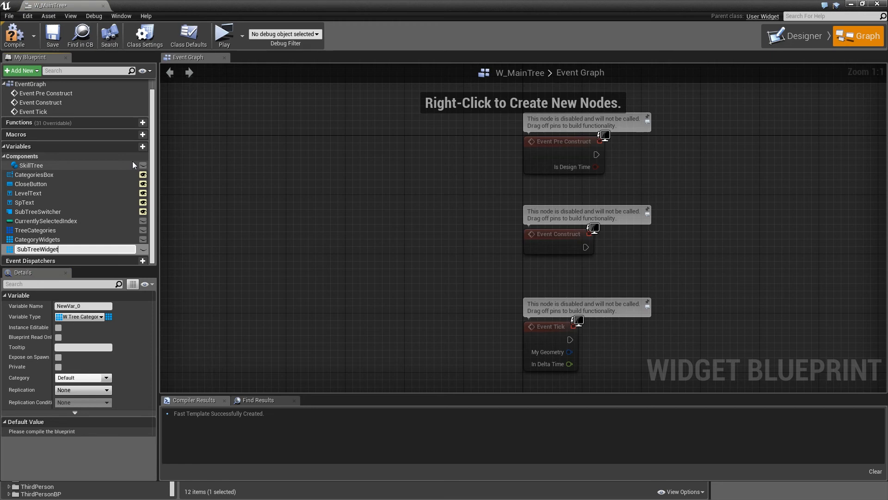
key("Return")
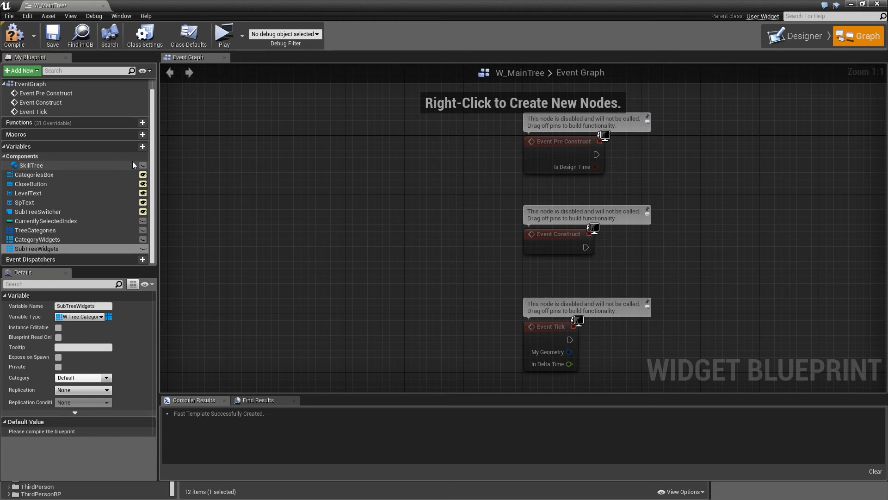
left_click(71, 316)
type("w")
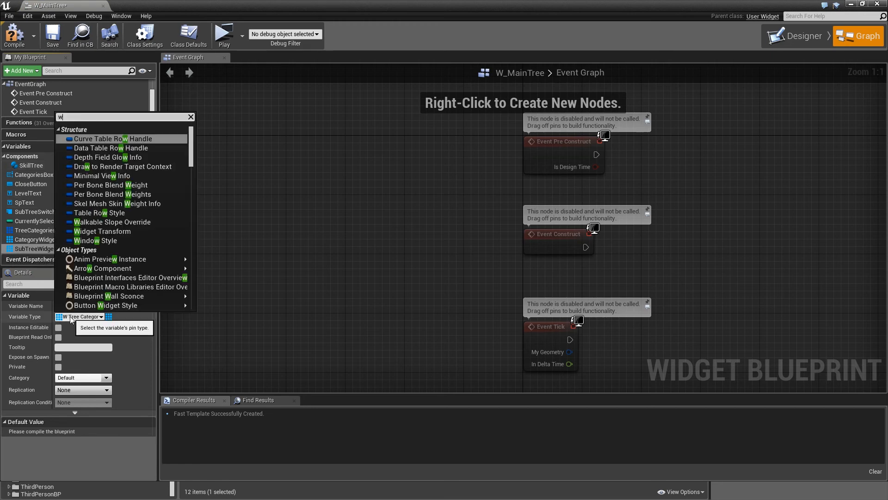
type("_sub")
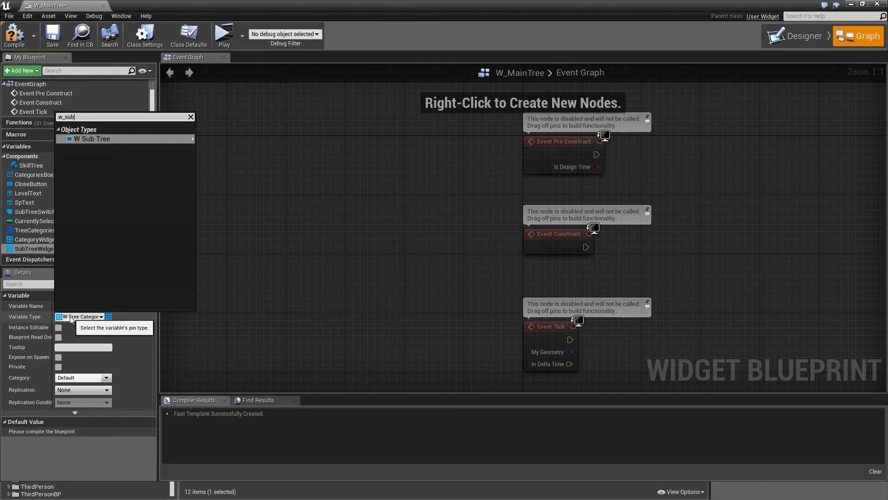
key("Return")
key("Return")
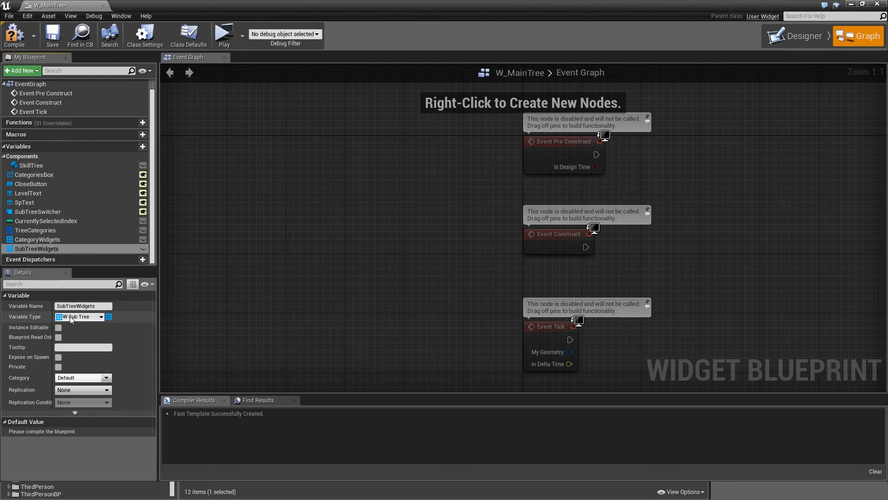
Compile, save and close W_MainTree, and open the event graph of the W_TreeCategory widget.
left_click(14, 34)
left_click(54, 38)
left_click(103, 5)
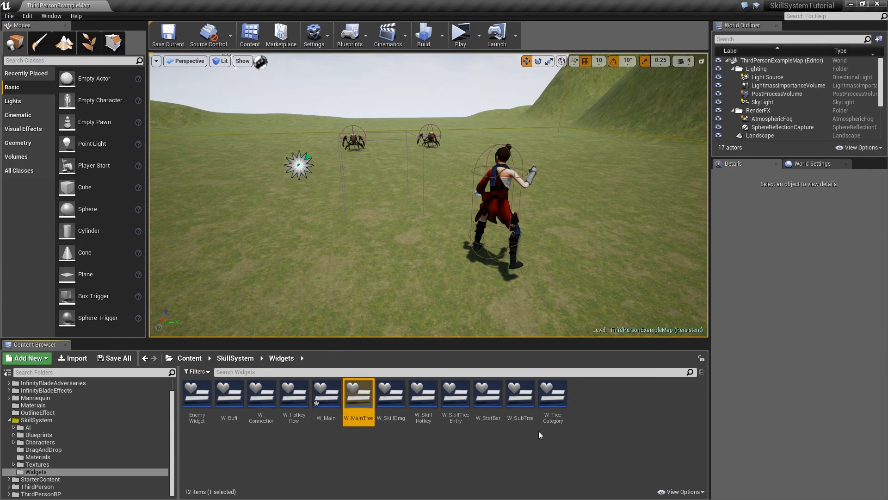
double_click(553, 396)
left_click(848, 36)
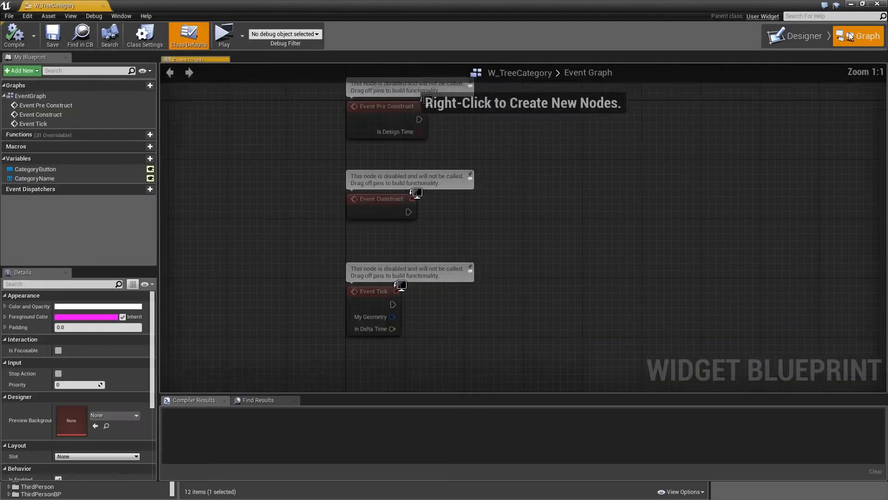
Add a Text variable named Category and make it instance editable.
left_click(139, 161)
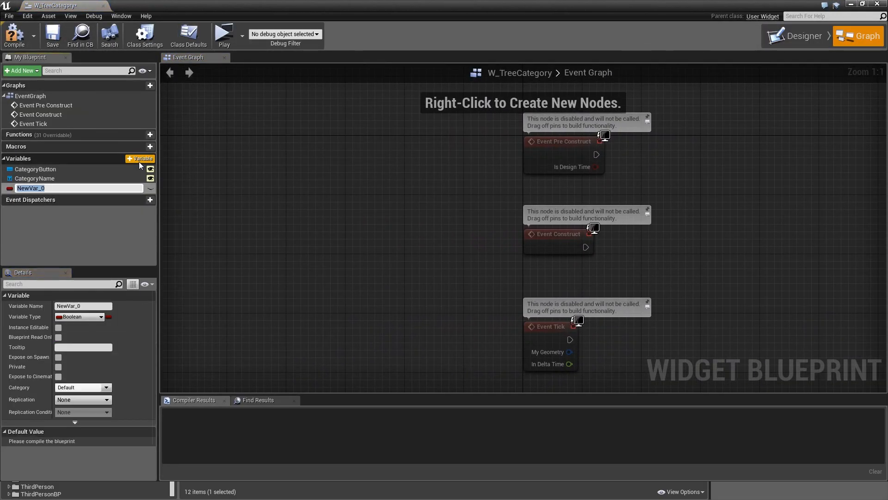
type("Category")
key("Return")
left_click(94, 319)
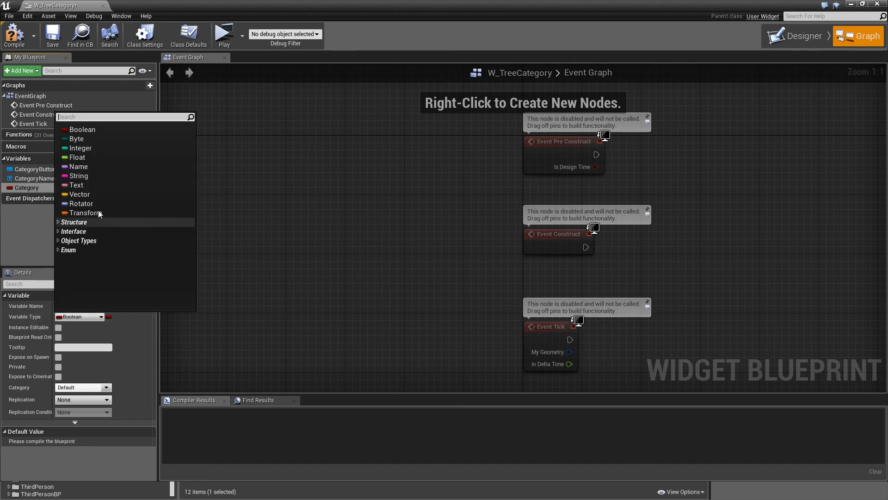
left_click(84, 186)
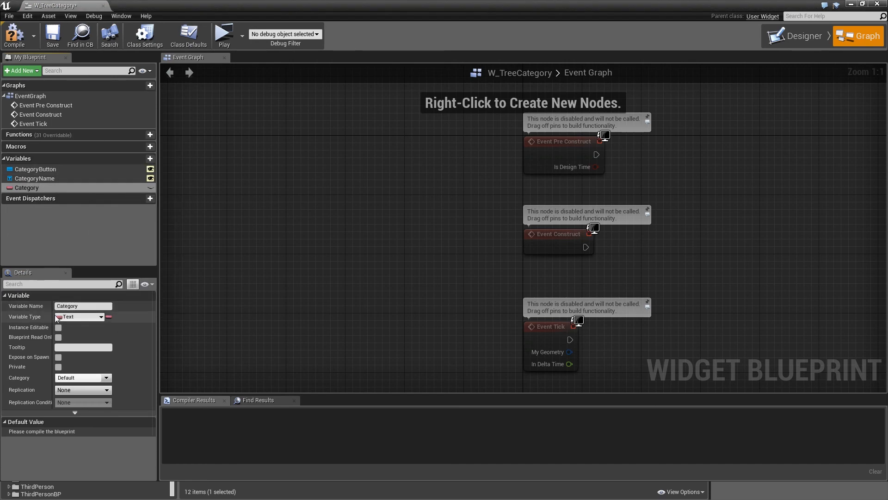
left_click(59, 327)
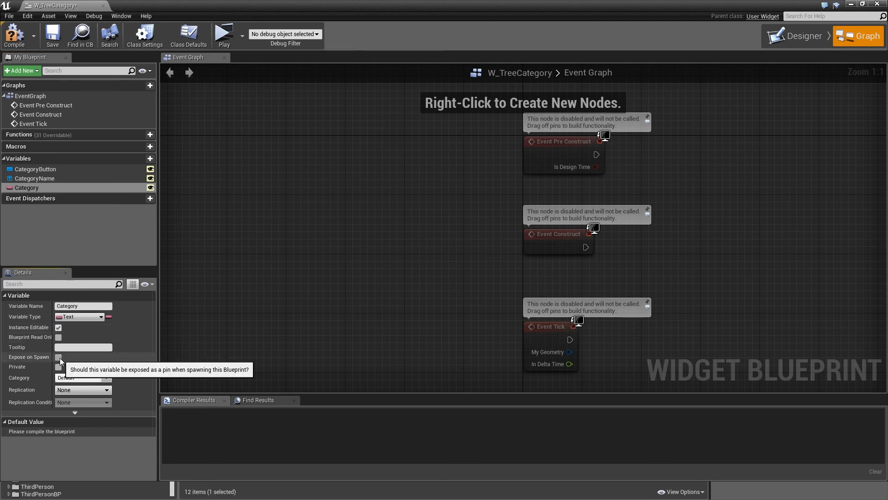
Add a Boolean variable named Selected? to W_TreeCategory.
left_click(144, 159)
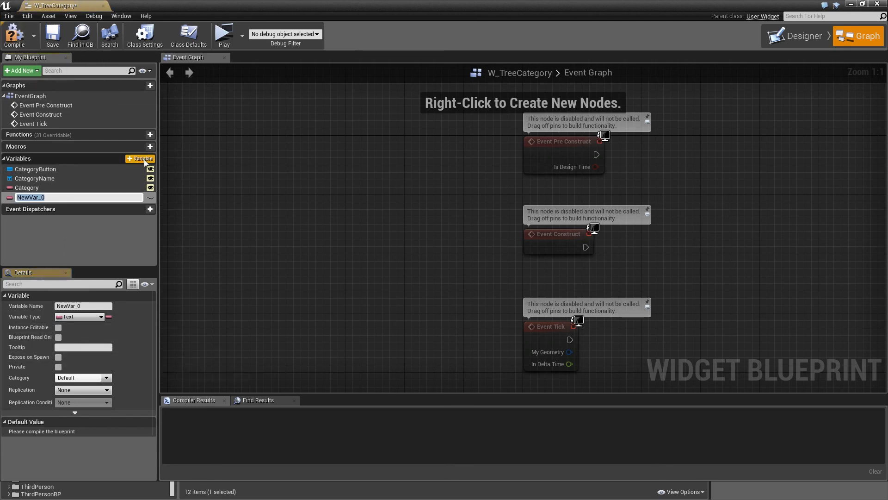
type("Selec")
type("ted?")
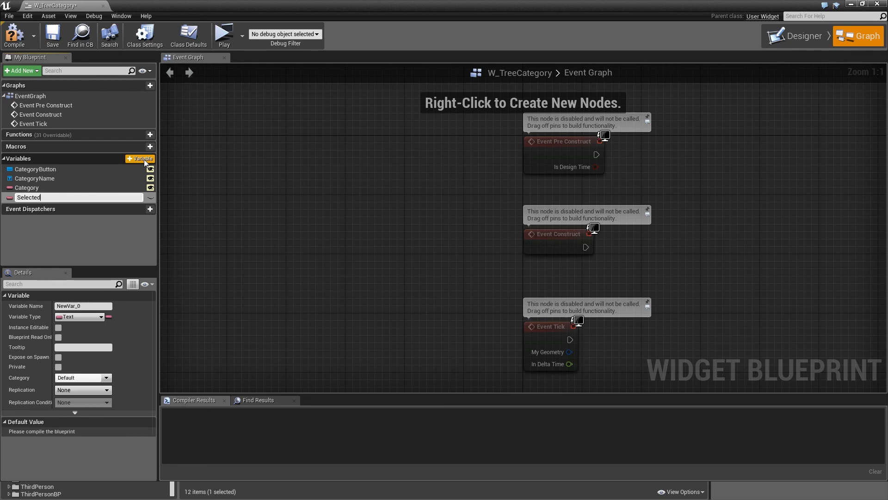
key("Return")
left_click(92, 317)
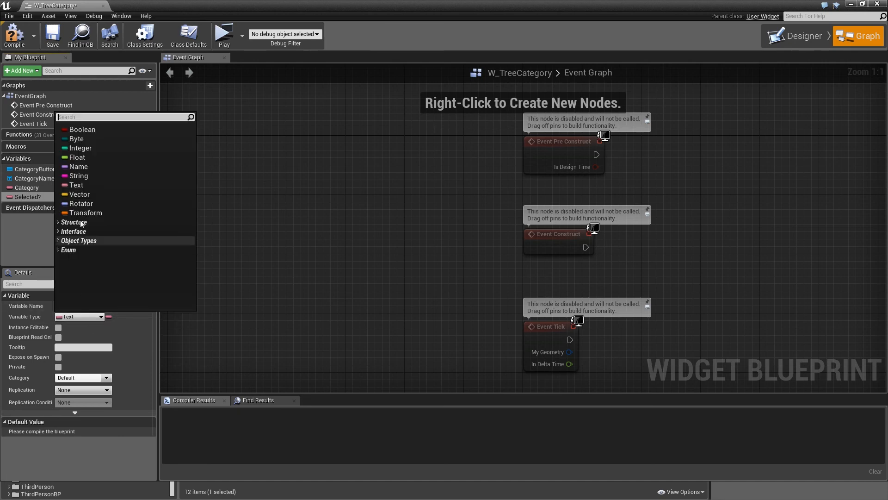
left_click(85, 132)
Add a W Main Tree object reference variable named MainTreeRef, set as instance editable and exposed on spawn.
left_click(138, 160)
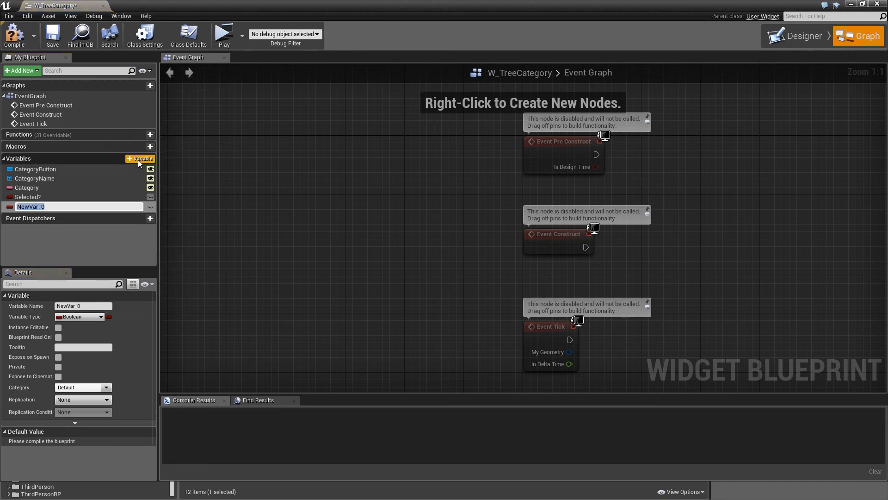
type("MainTreeRef")
key("Return")
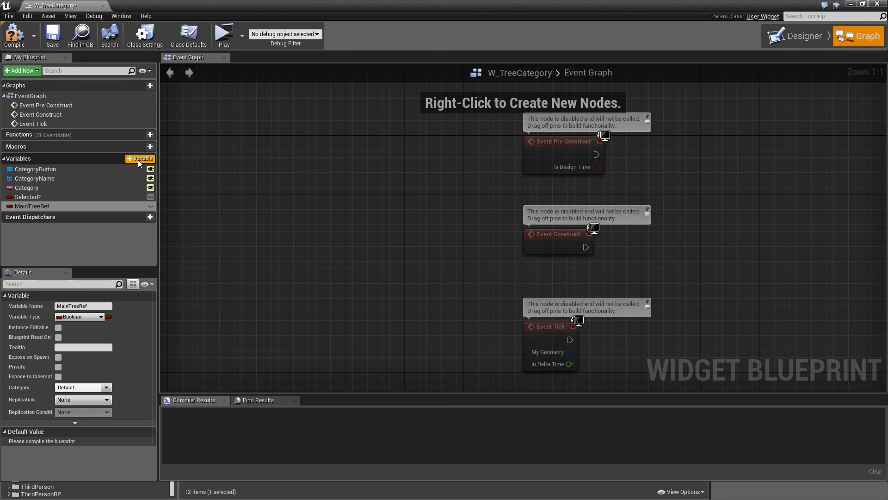
left_click(92, 318)
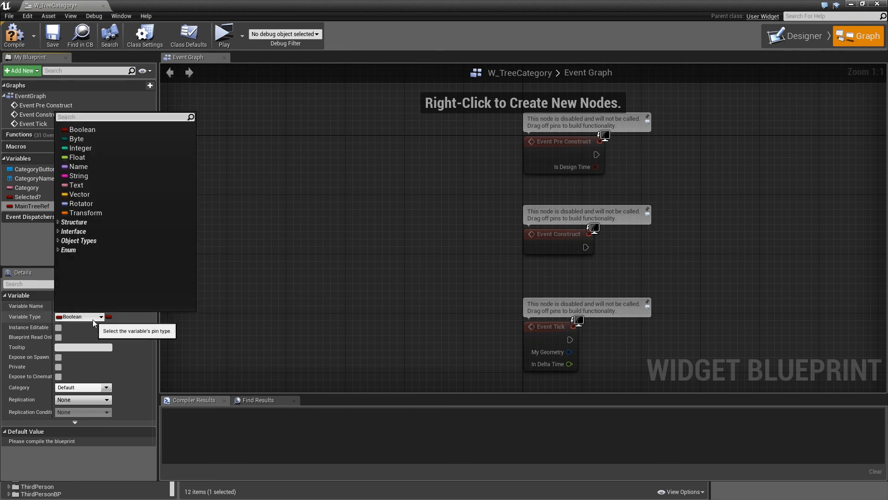
type("w_Main")
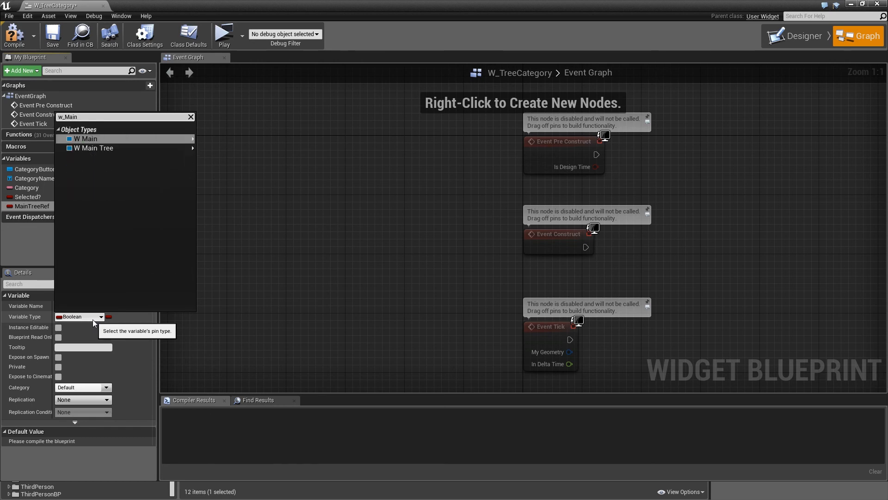
key("Down")
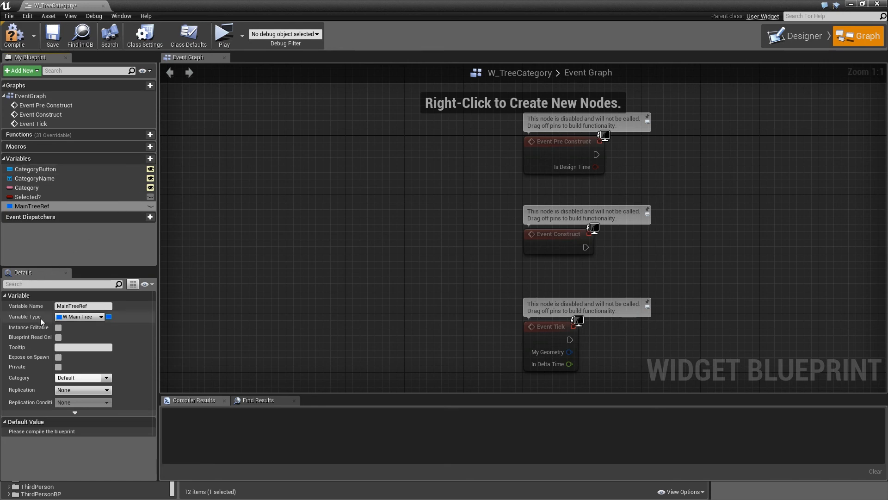
left_click(58, 327)
left_click(58, 357)
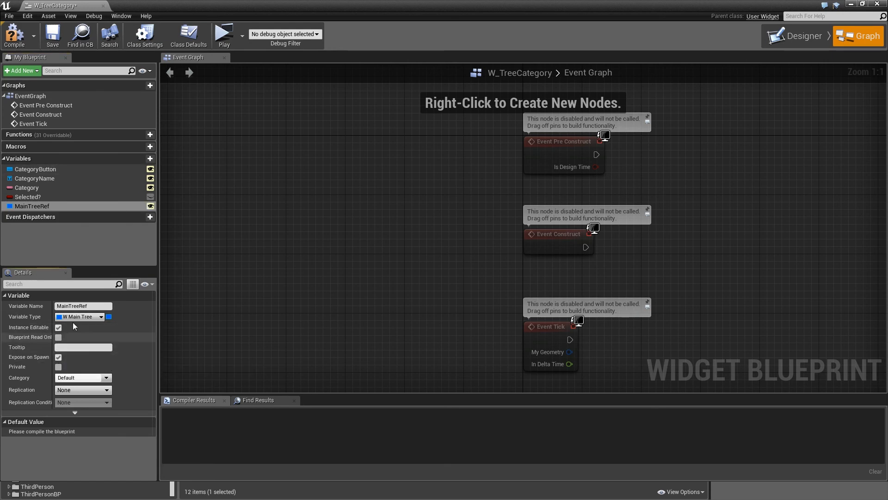
Add an Integer variable named Index, set as instance editable and exposed on spawn.
left_click(137, 158)
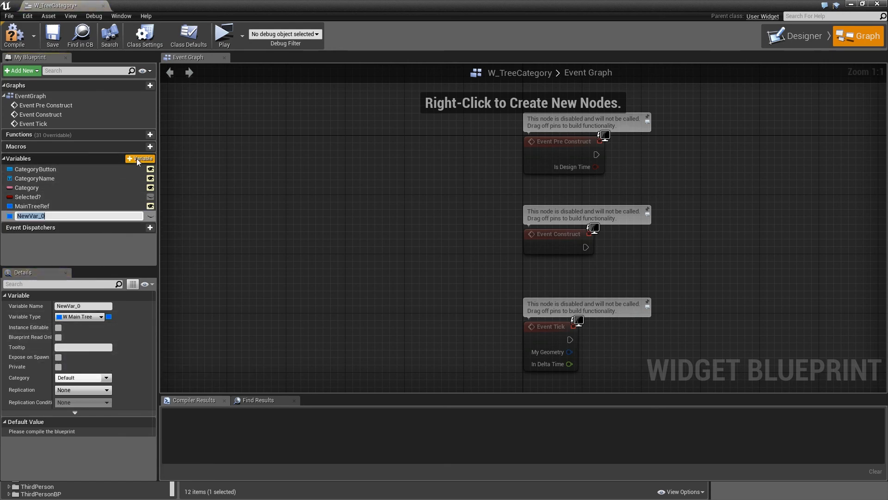
type("Index")
key("Return")
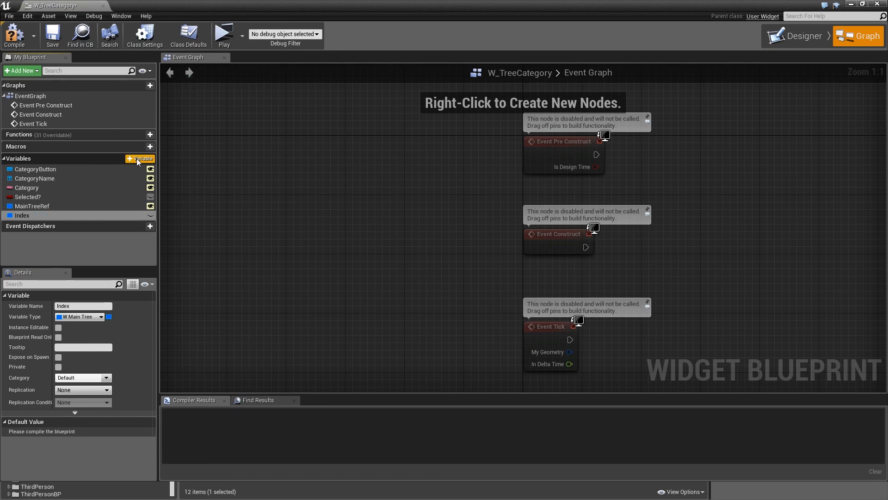
left_click(99, 319)
left_click(106, 148)
left_click(58, 327)
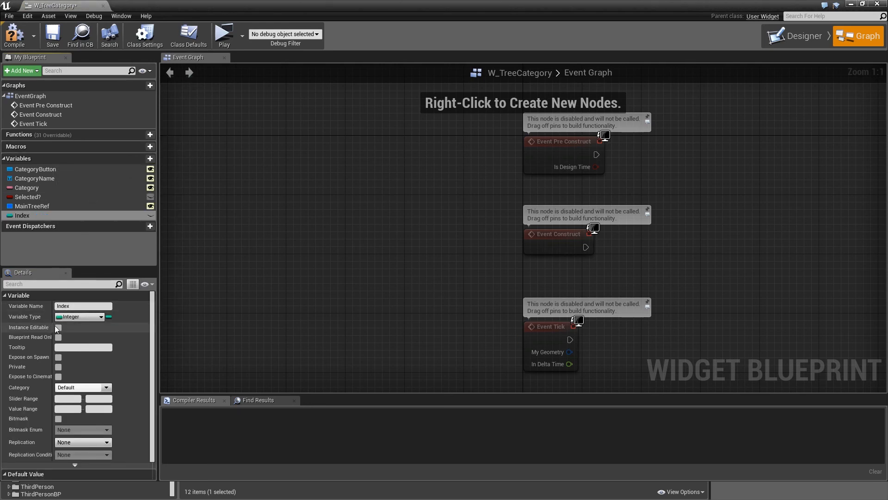
left_click(59, 356)
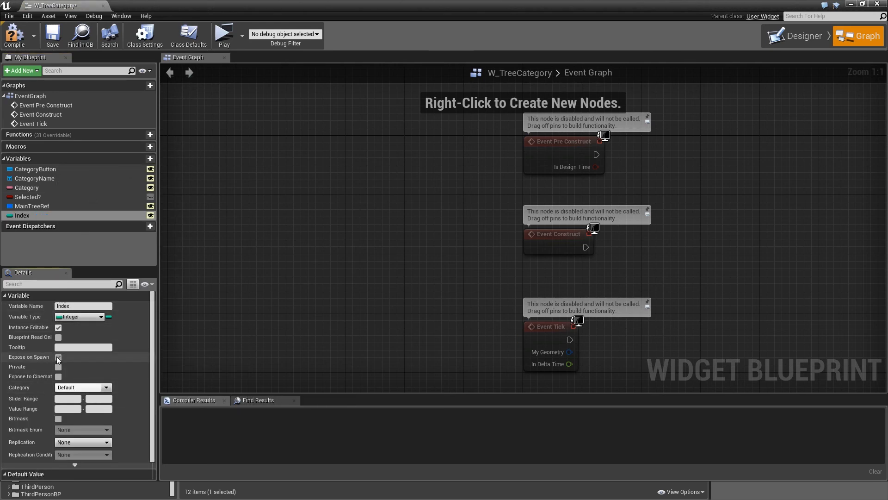
Compile, save and close W_TreeCategory, and open the event graph of the W_SubTree widget.
left_click(17, 43)
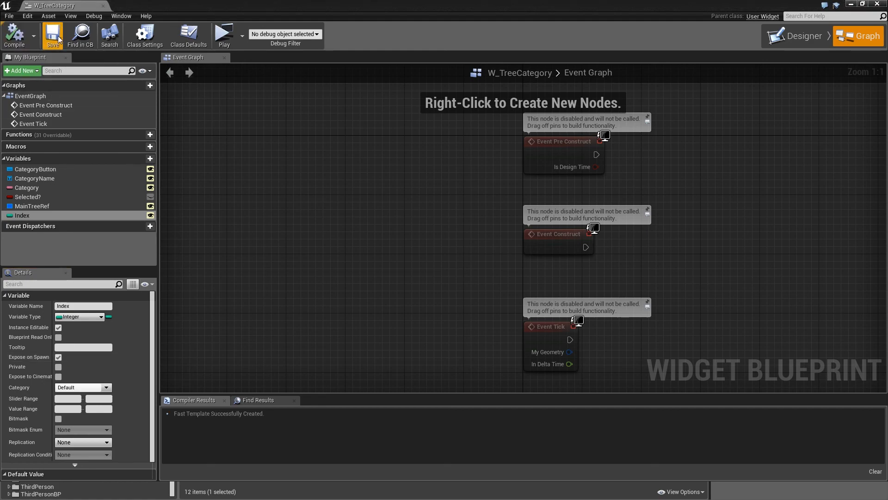
left_click(103, 6)
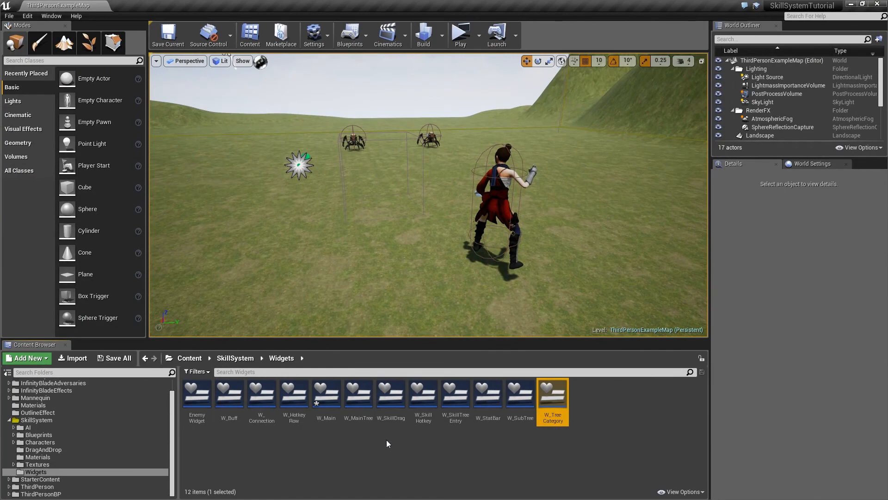
double_click(520, 396)
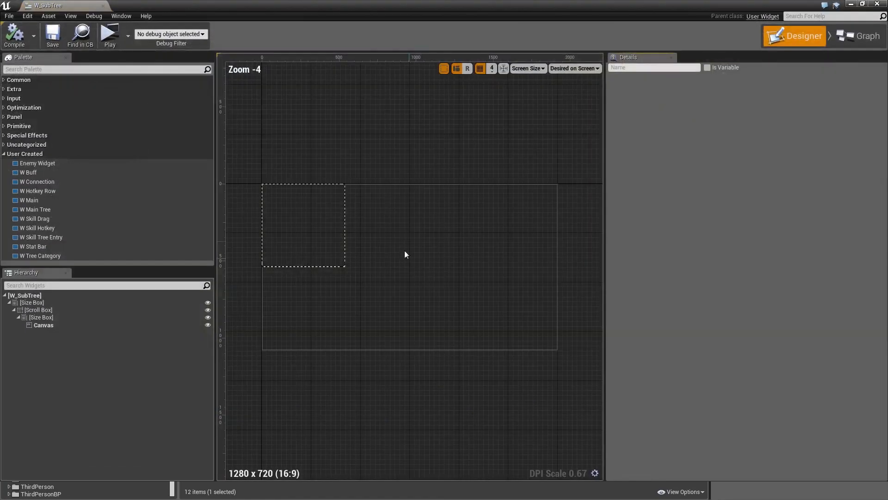
left_click(860, 32)
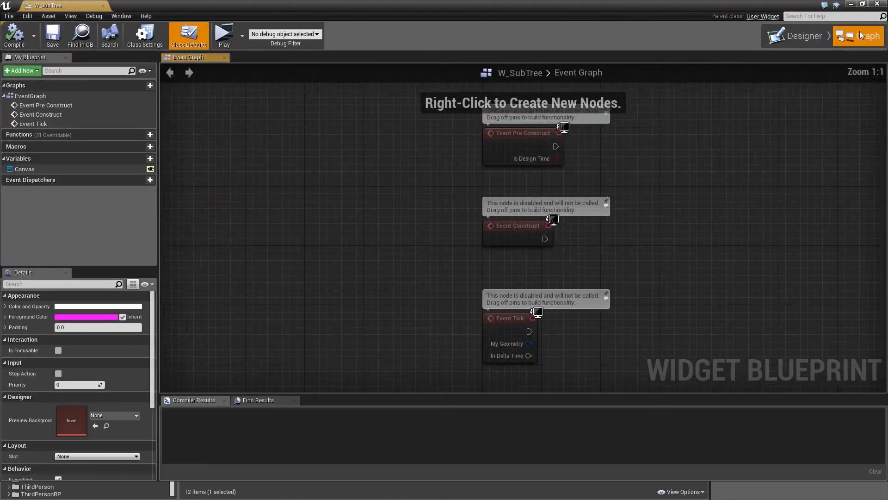
Add a variable named Content of the S Sub Tree Content structure, set as instance editable and exposed on spawn.
left_click(139, 159)
type("Content")
key("Return")
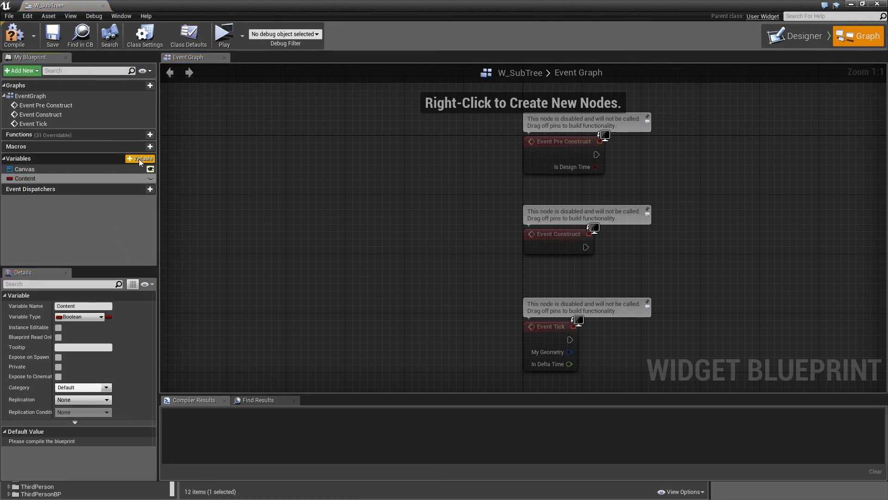
left_click(77, 317)
type("s_sub")
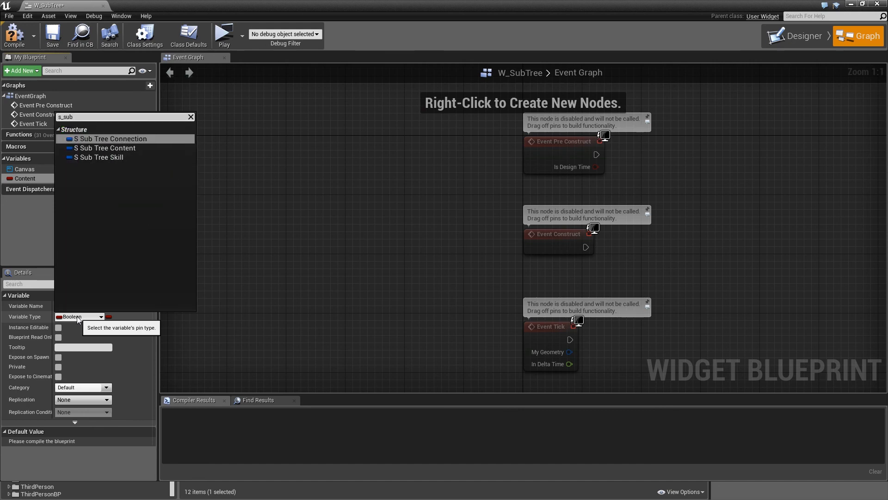
key("Down")
key("Down")
key("Return")
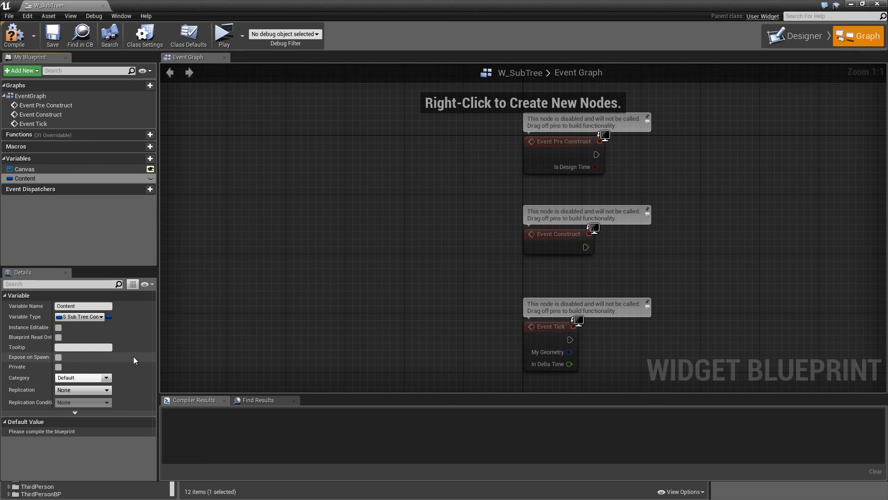
left_click(58, 327)
left_click(58, 357)
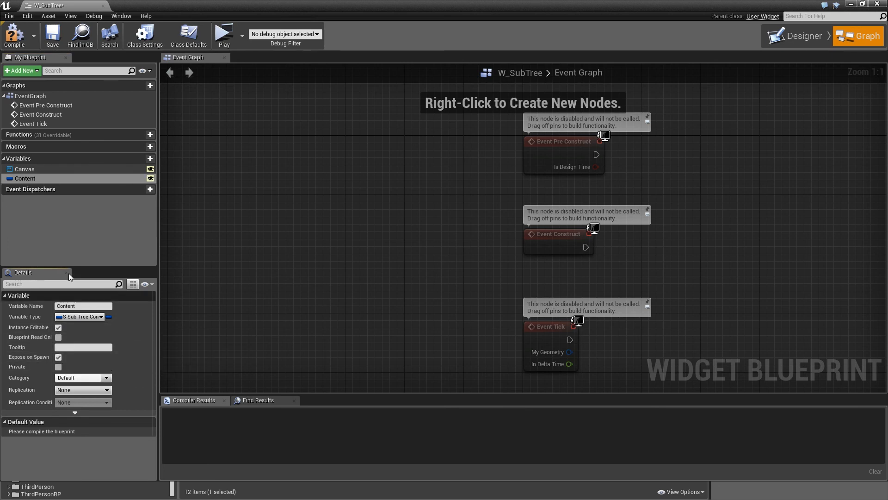
Add an array variable named SkillEntries of W Skill Tree Entry object references.
left_click(138, 159)
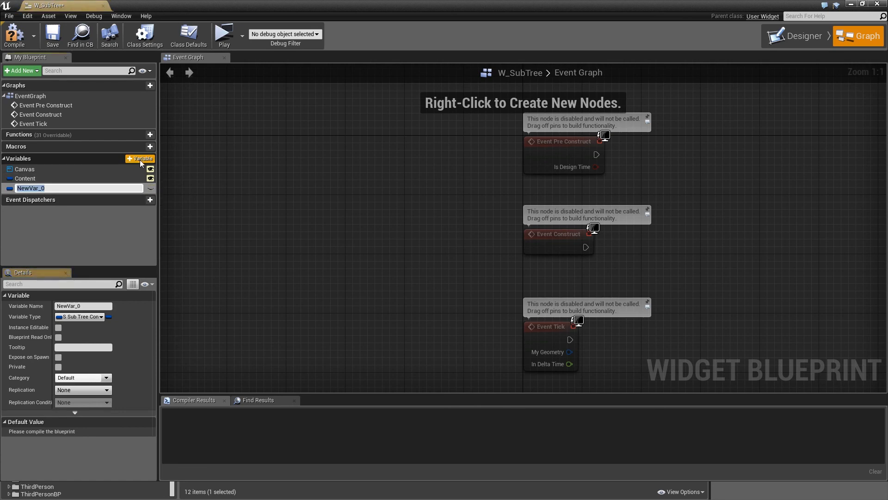
type("Skill")
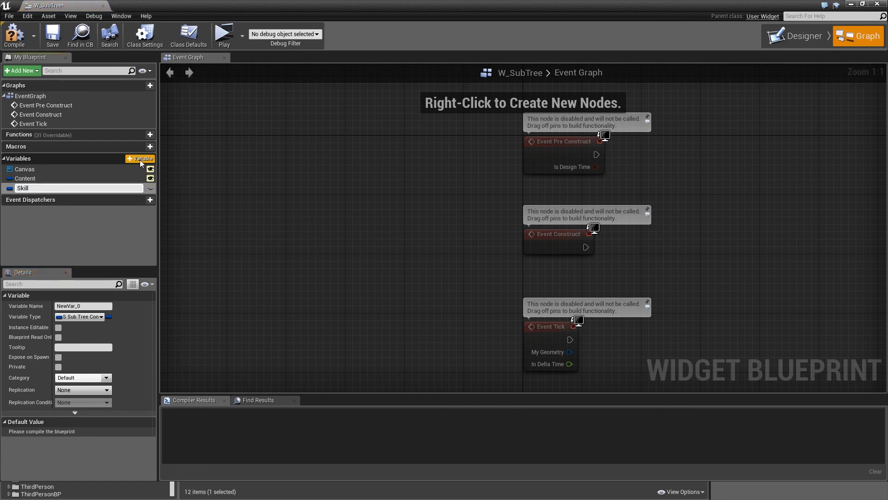
type("Entries")
key("Return")
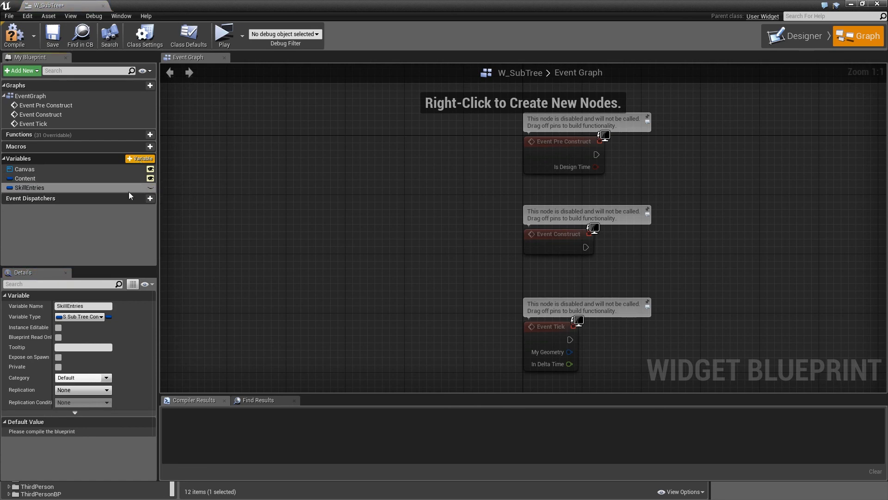
left_click(85, 317)
type("w_skill")
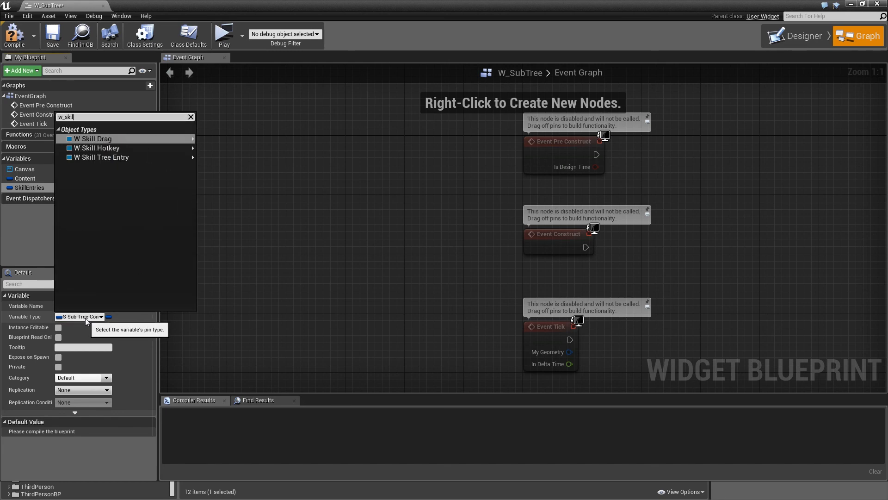
key("Down")
key("Down")
key("Down")
key("Right")
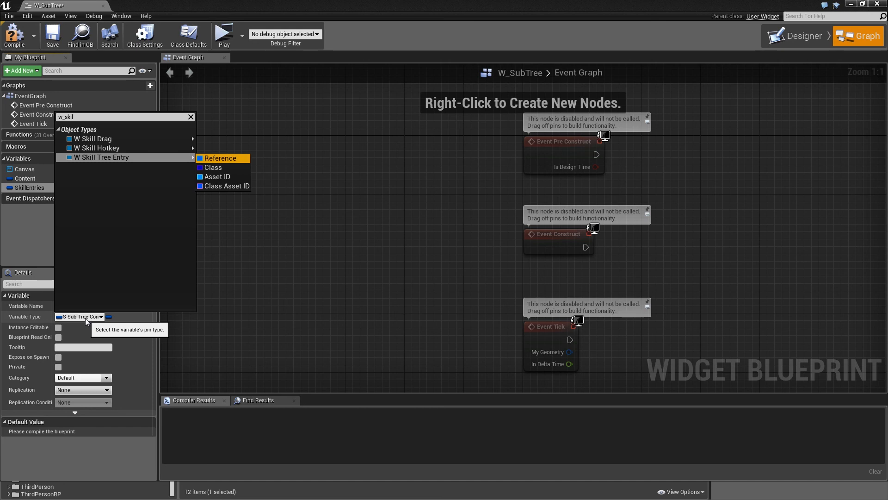
key("Return")
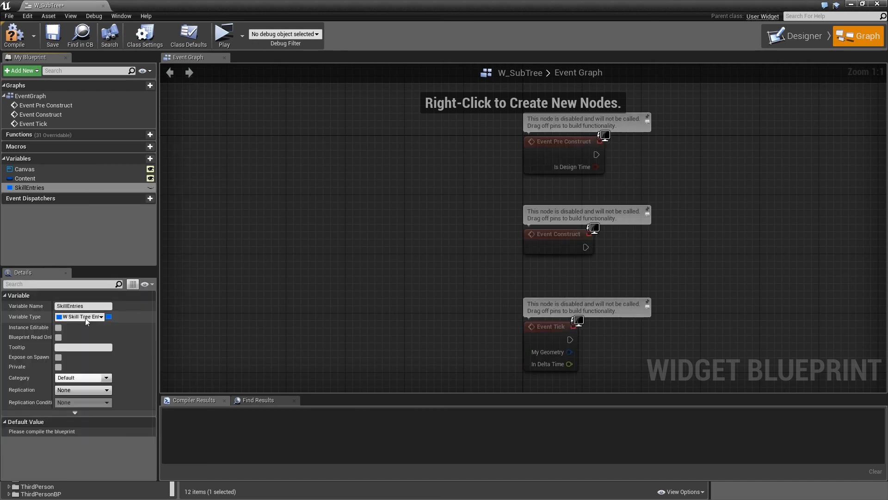
left_click(108, 317)
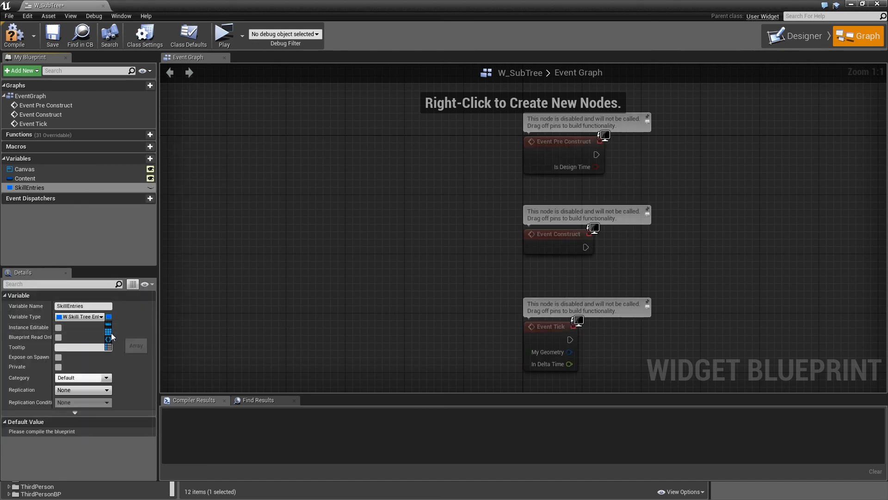
left_click(111, 332)
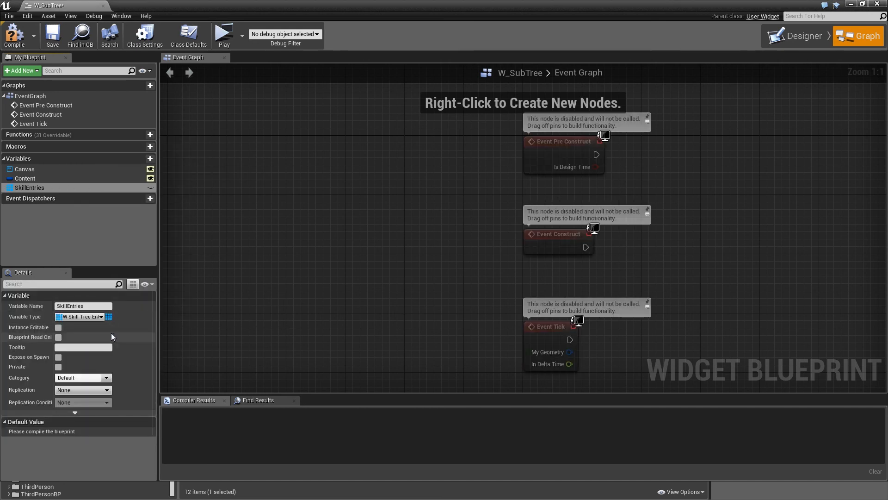
Add an array variable named Connections of W Connection object references.
left_click(137, 158)
type("Connec")
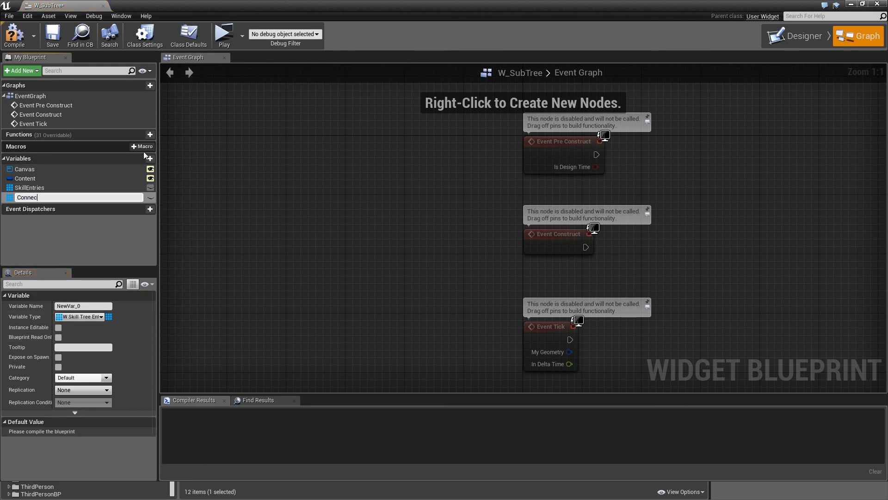
type("tions")
key("Return")
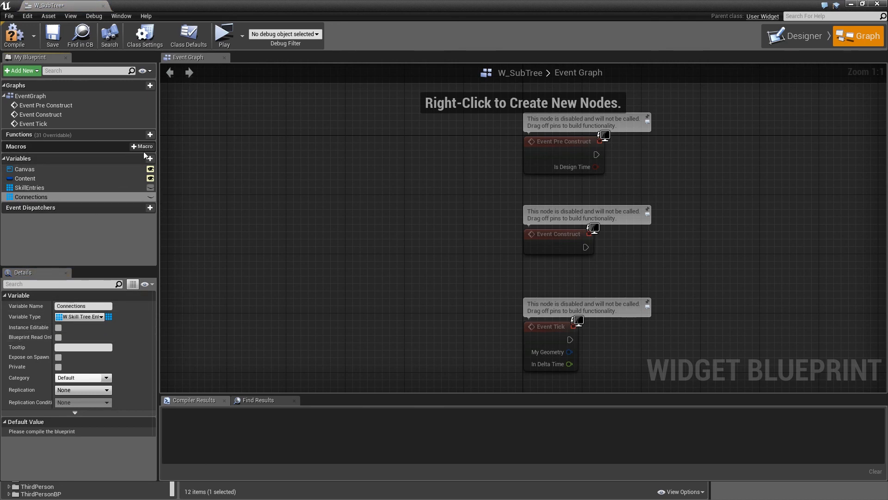
left_click(77, 316)
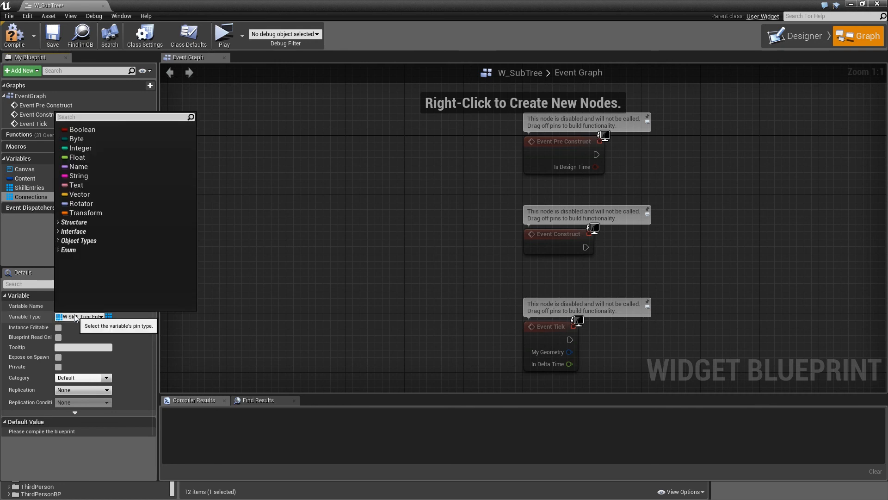
type("W_co")
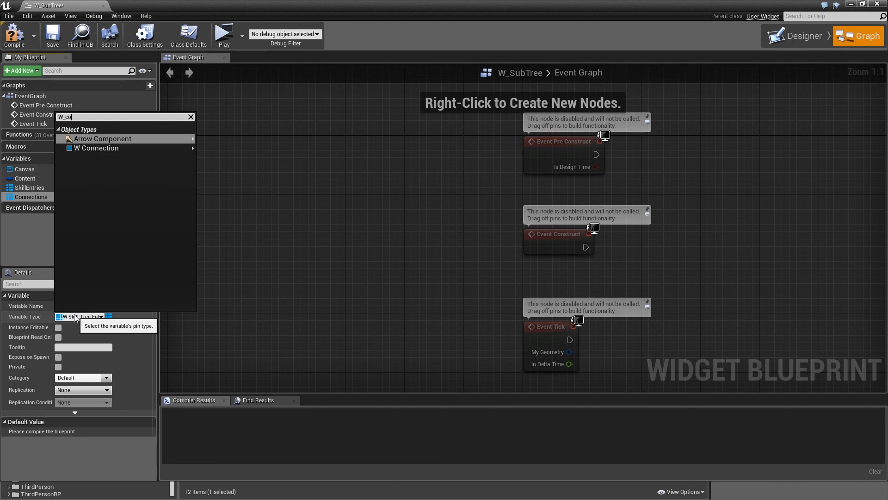
key("Down")
key("Down")
key("Return")
key("Return")
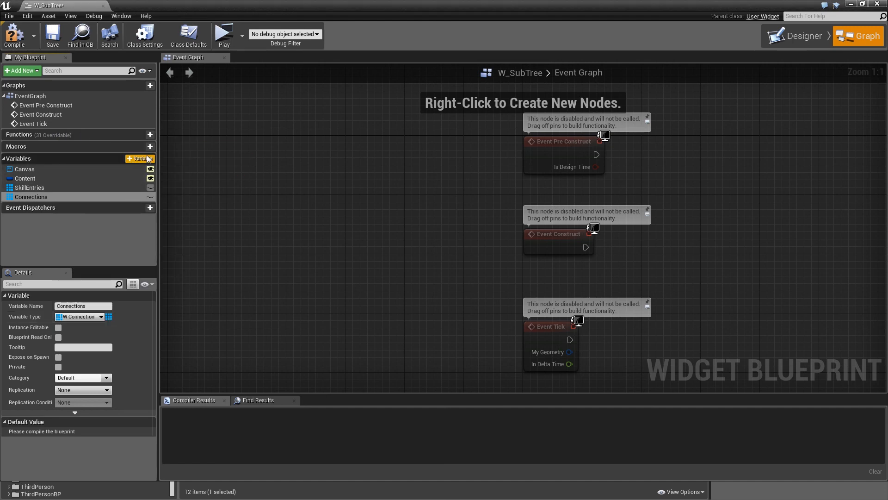
Add a single W Main Tree object reference variable named MainTree, set as instance editable and exposed on spawn.
left_click(147, 159)
type("M")
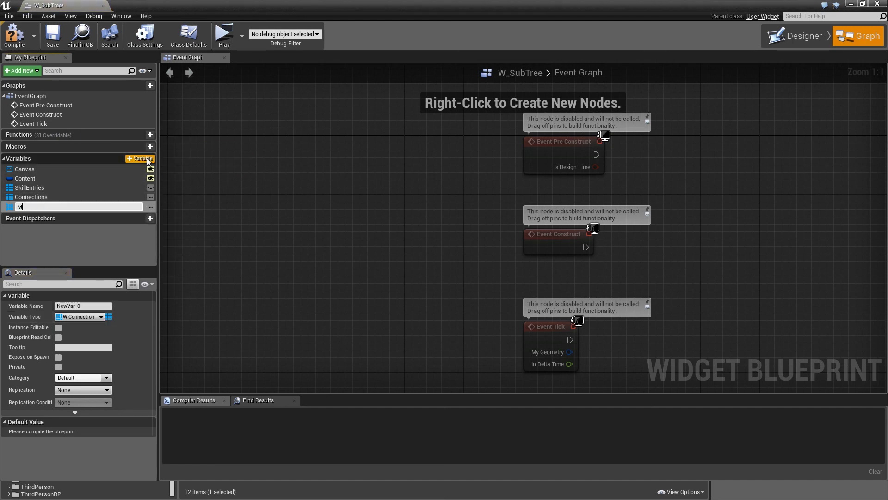
type("ainTree")
key("Return")
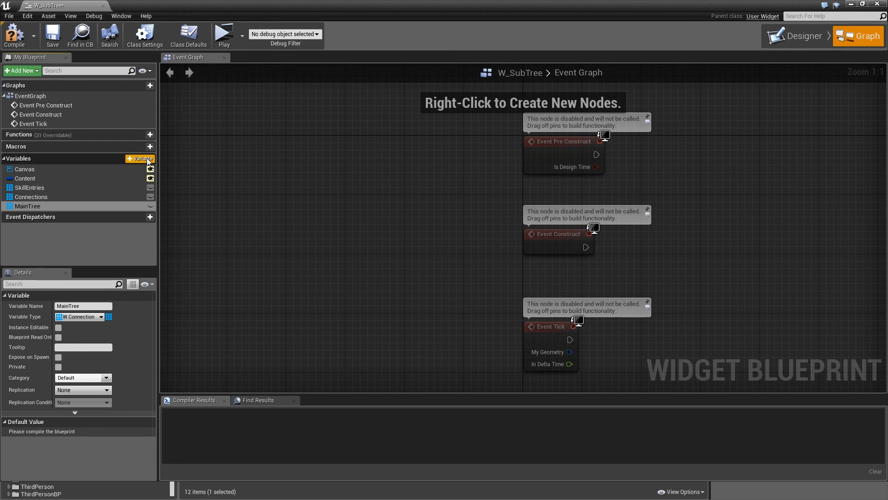
left_click(69, 316)
type("w_main")
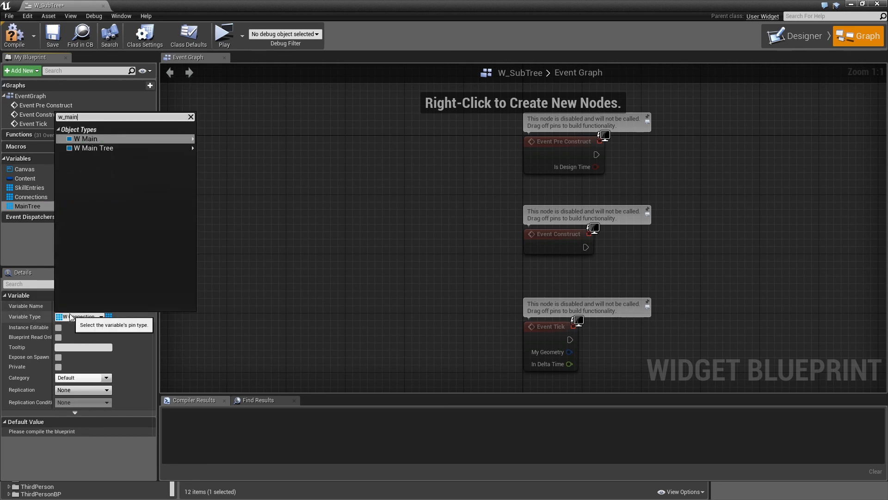
key("Down")
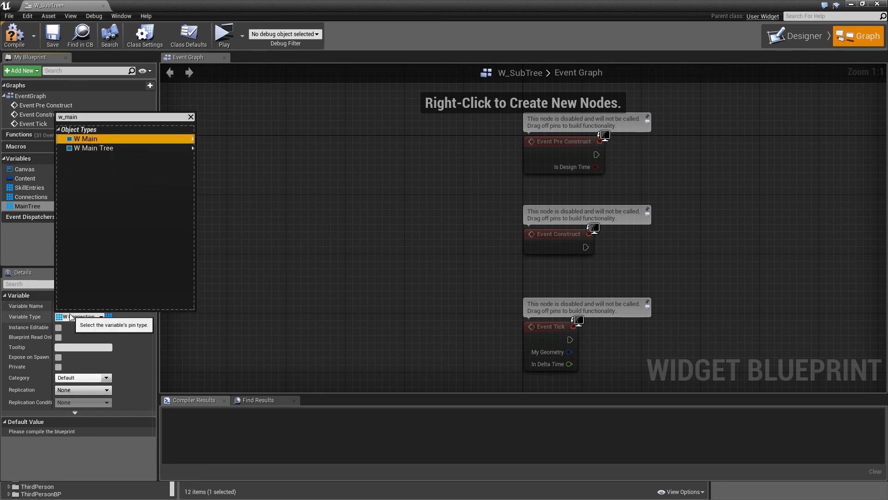
key("Down")
key("Return")
key("Return")
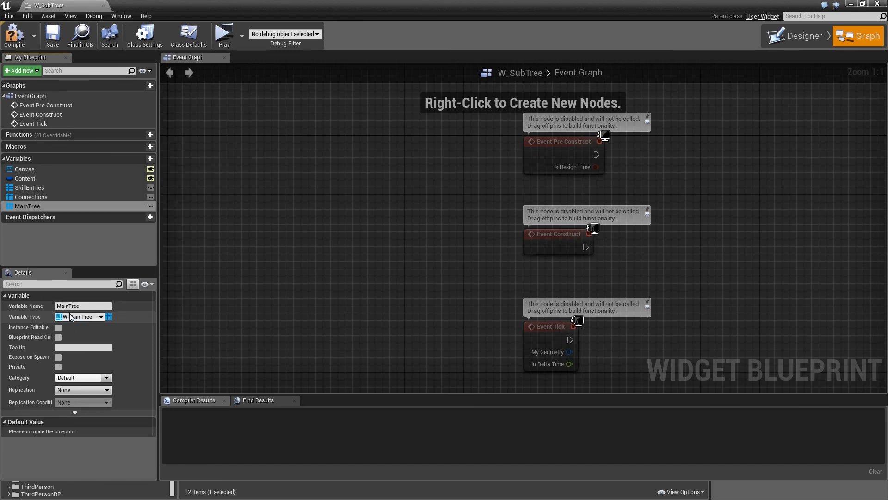
left_click(109, 317)
left_click(110, 327)
left_click(58, 327)
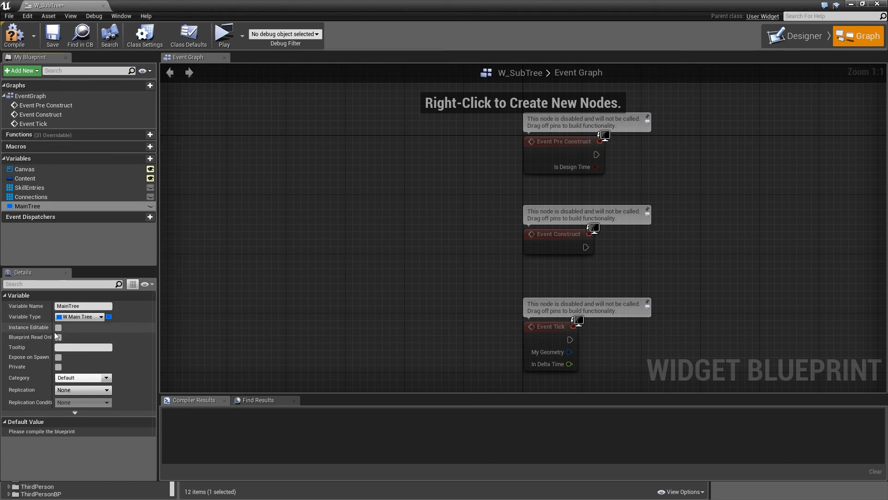
left_click(58, 357)
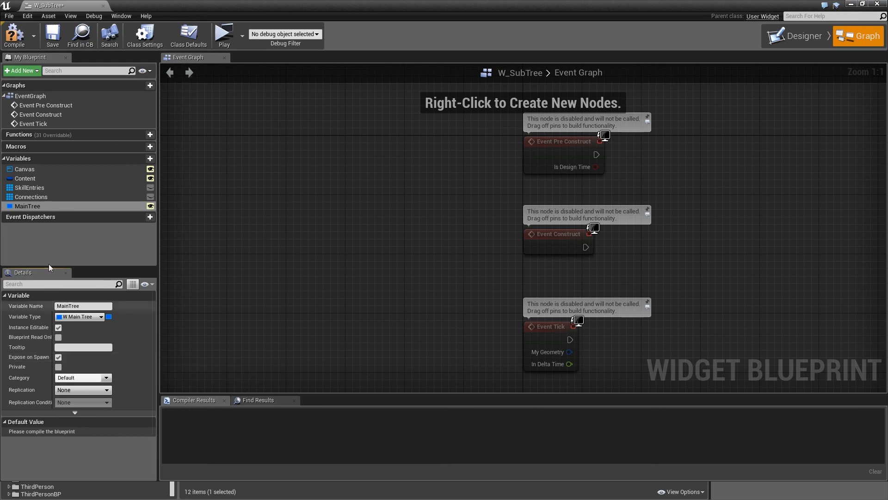
Compile, save and close W_SubTree, and open the event graph of the W_SkillTreeEntry widget.
left_click(14, 34)
left_click(52, 35)
left_click(82, 35)
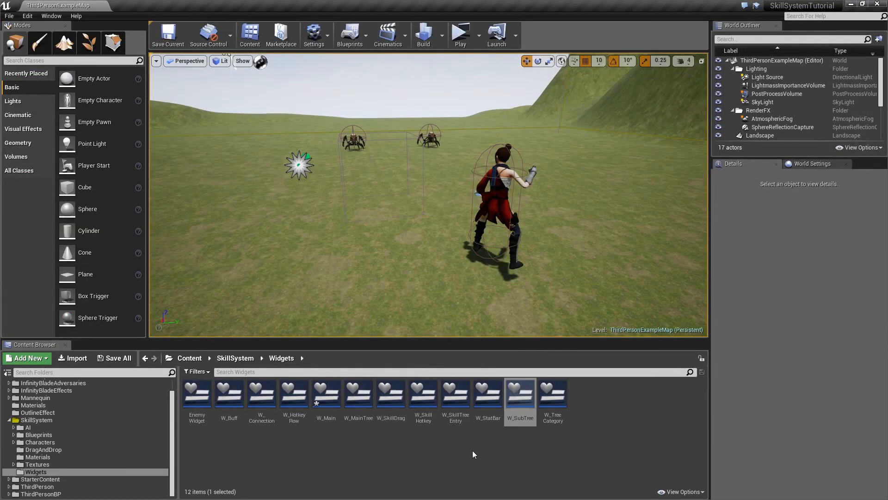
left_click(440, 453)
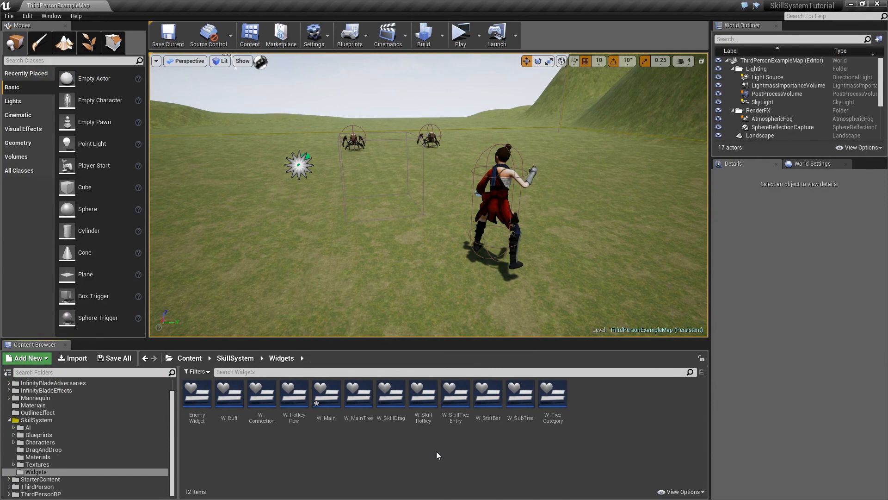
double_click(455, 395)
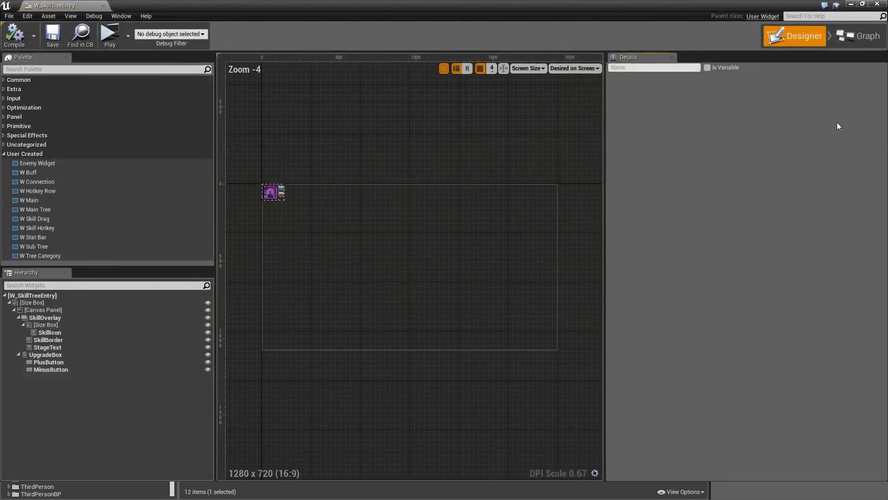
left_click(858, 36)
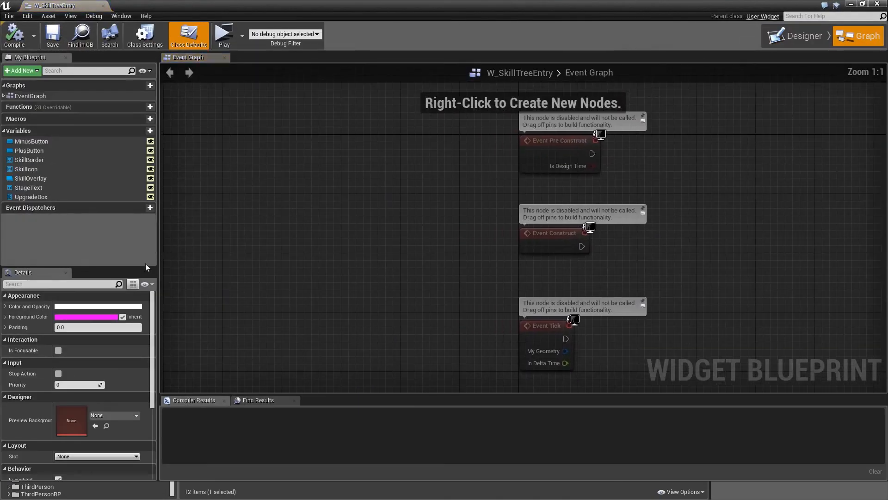
Add a W Sub Tree object reference variable named SubTree, set as instance editable and exposed on spawn.
left_click(139, 131)
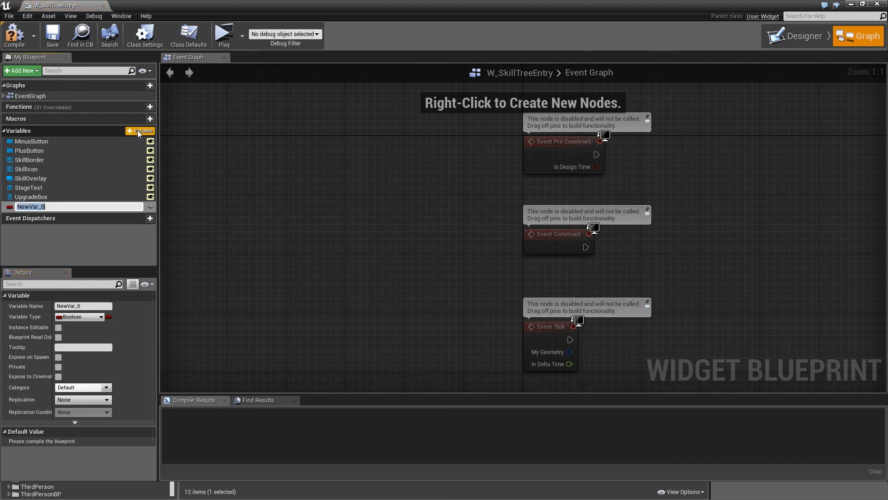
type("SubTree")
key("Return")
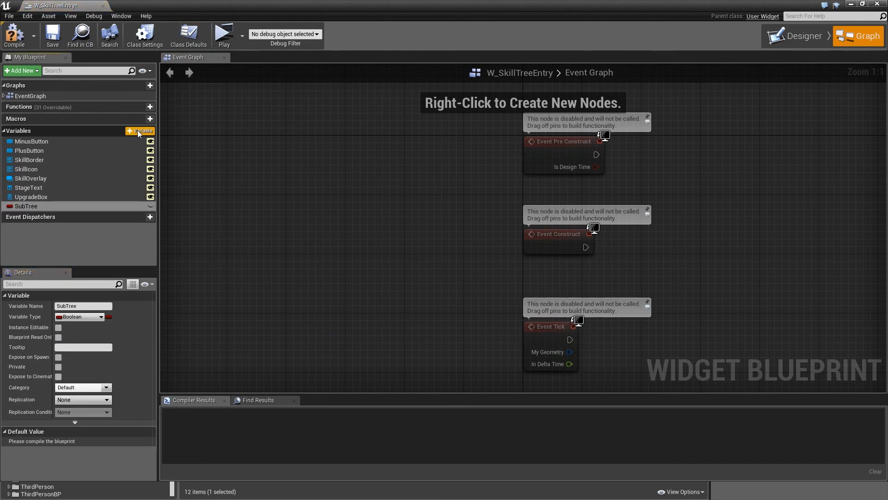
left_click(99, 317)
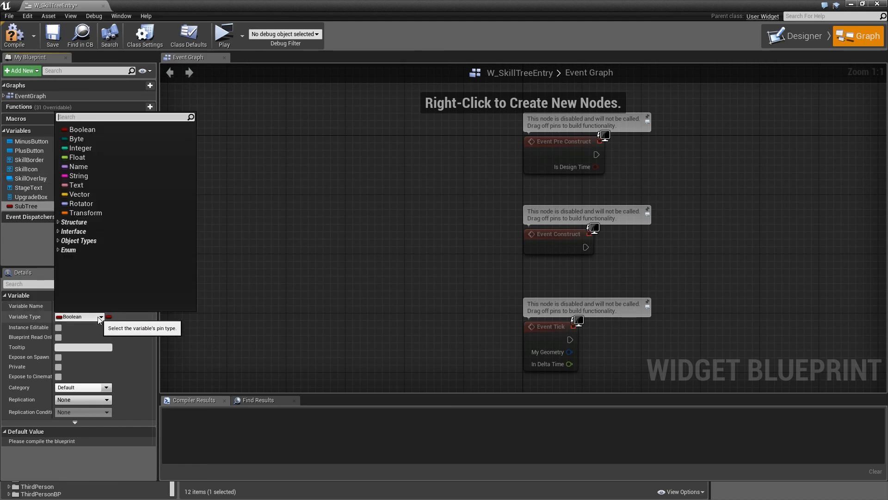
left_click(99, 318)
left_click(79, 318)
type("w_subt")
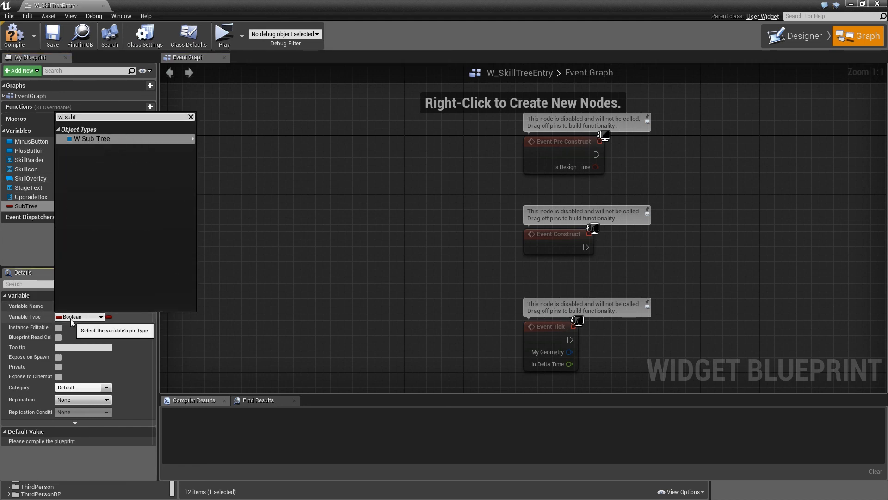
mouse_move(139, 139)
left_click(227, 139)
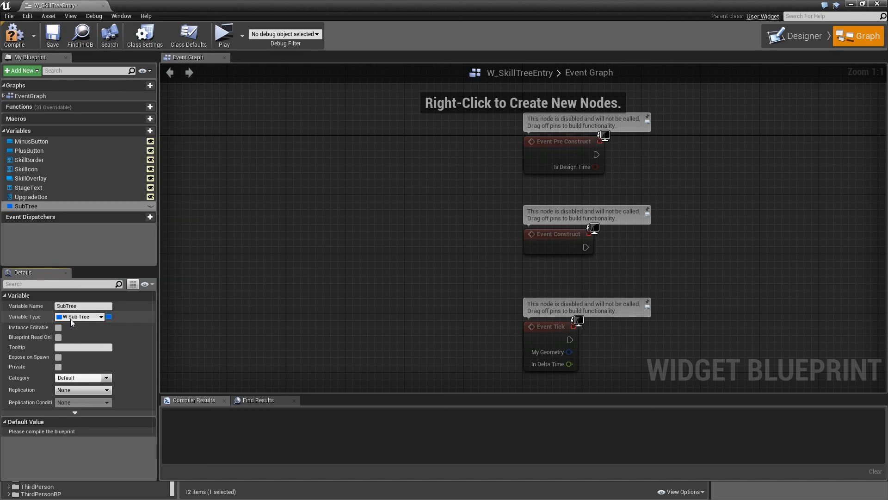
left_click(59, 327)
left_click(60, 359)
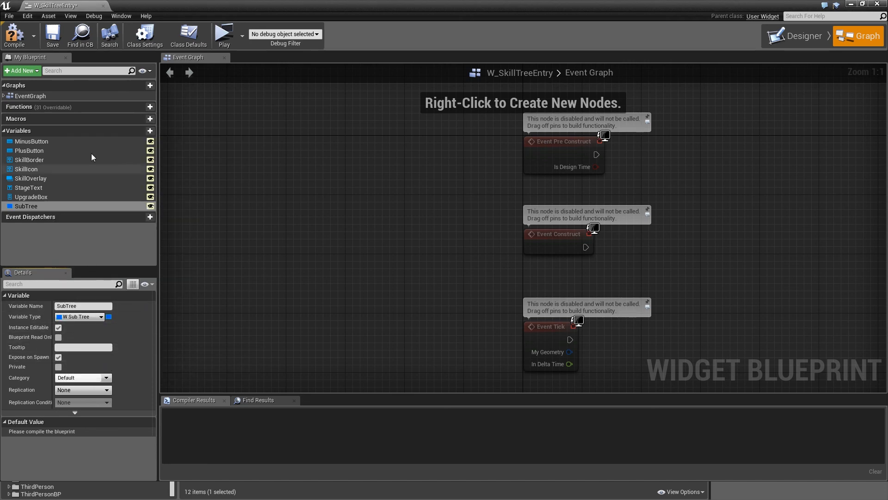
Add a Master Skill class reference variable named SkillClass, set as instance editable and exposed on spawn.
left_click(140, 131)
type("Skil")
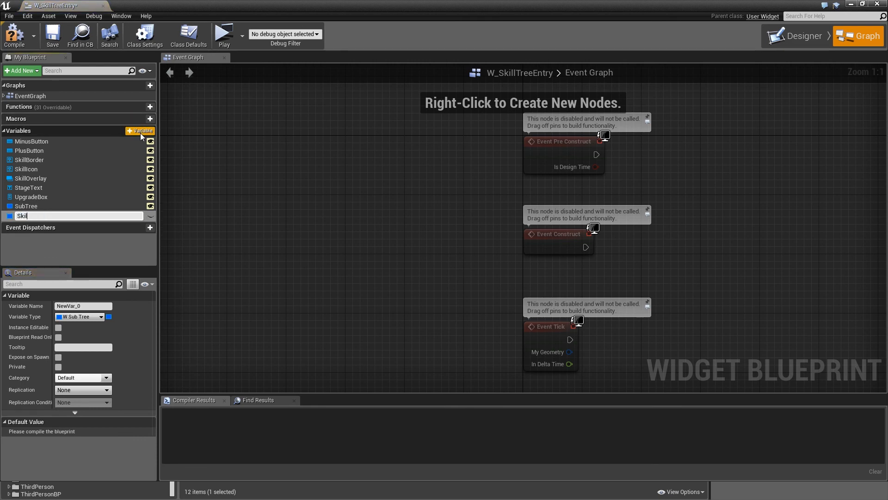
type("lClass")
key("Return")
left_click(101, 317)
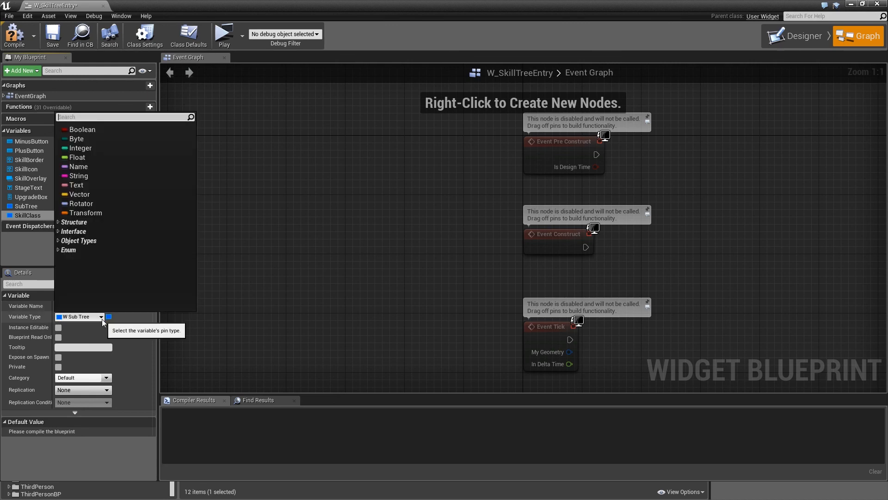
type("master")
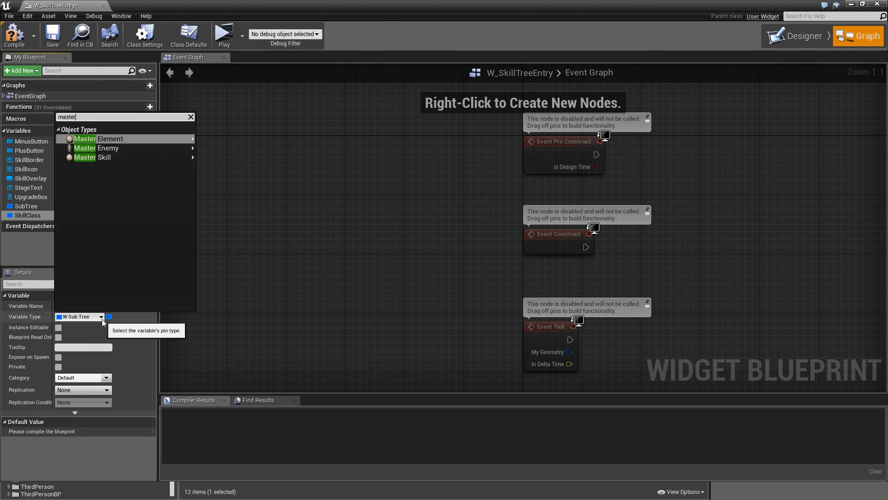
key("Down")
key("Down")
key("Right")
key("Down")
key("Return")
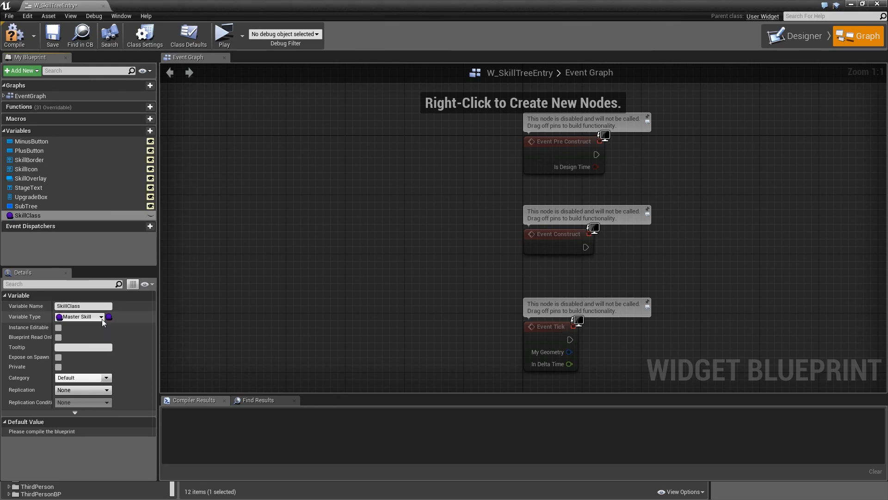
left_click(58, 328)
left_click(59, 357)
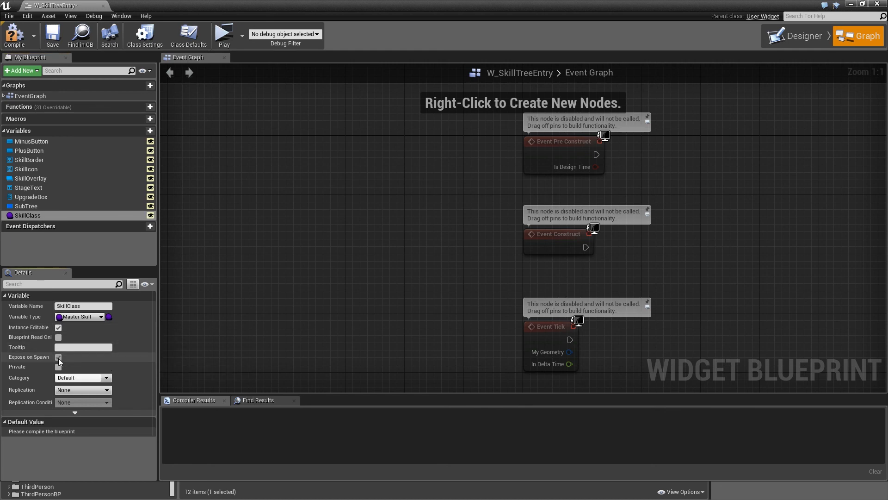
Add a variable named SkillActor to W_SkillTreeEntry and make it a Master Skill object reference.
left_click(132, 130)
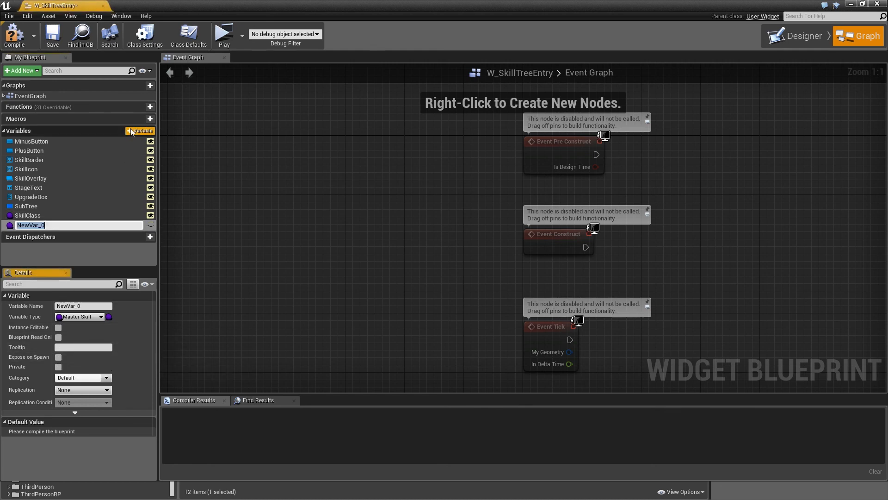
type("SkillActor")
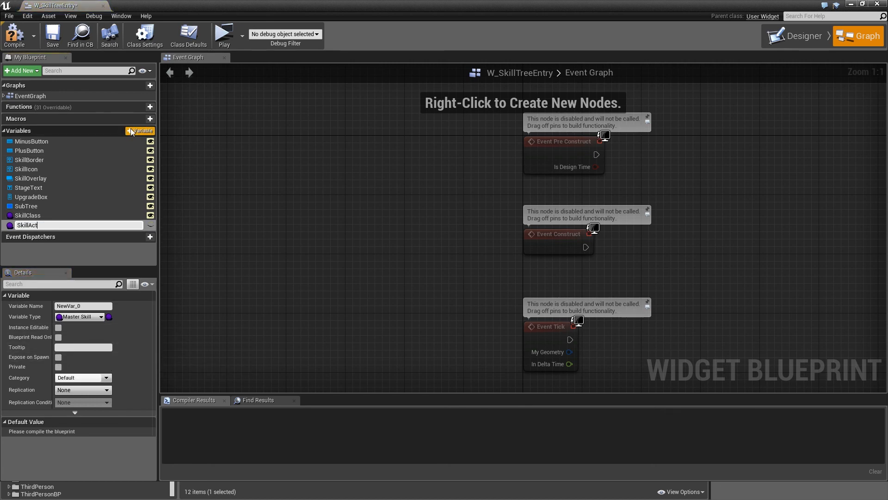
key("Return")
left_click(79, 316)
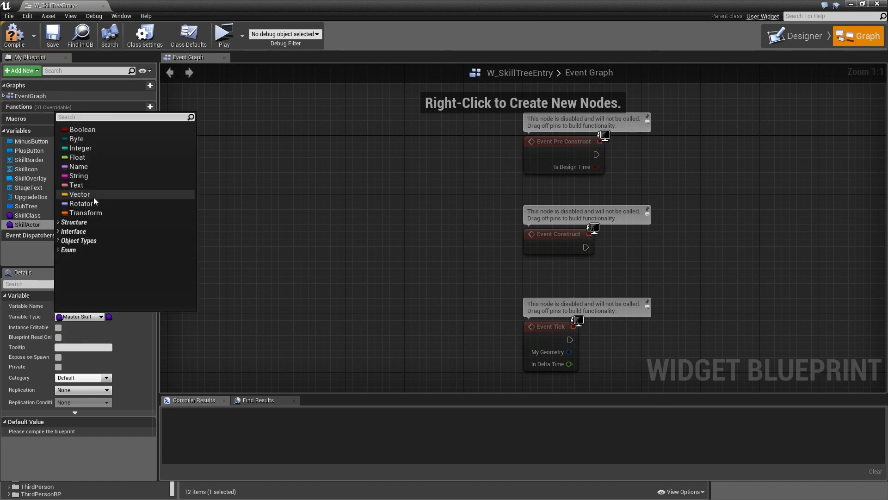
type("mas")
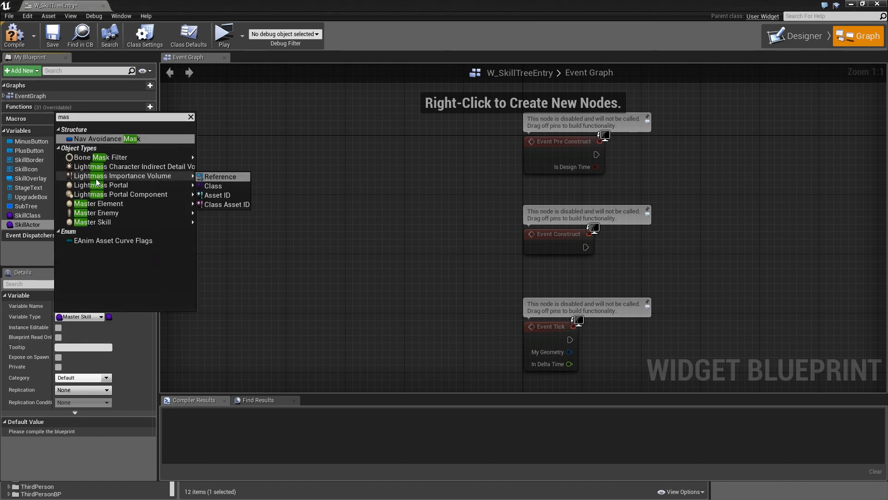
left_click(78, 117)
type("master")
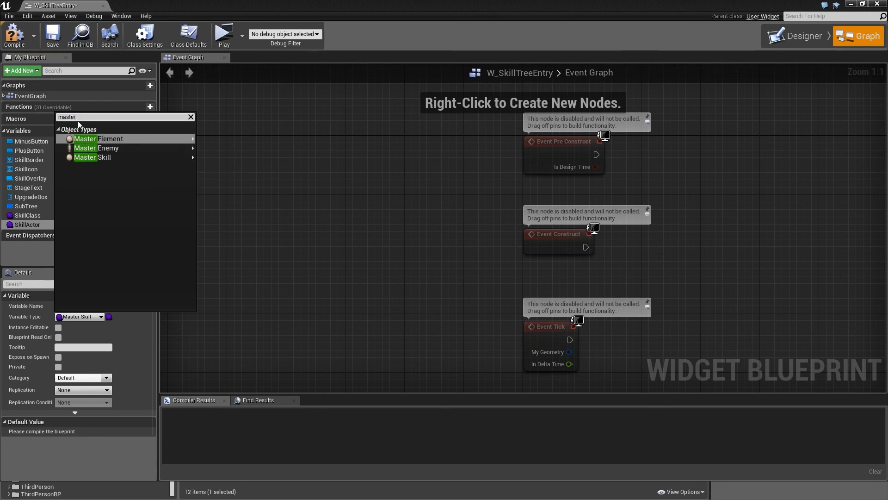
key("Down")
key("Down")
key("Down")
key("Right")
key("Return")
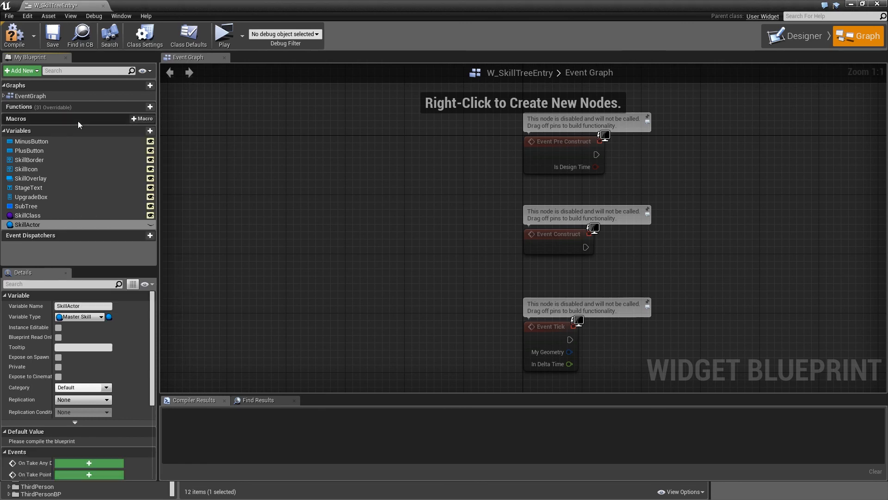
Add a Boolean variable named SpellLearned? to W_SkillTreeEntry, and compile and save the widget.
left_click(148, 131)
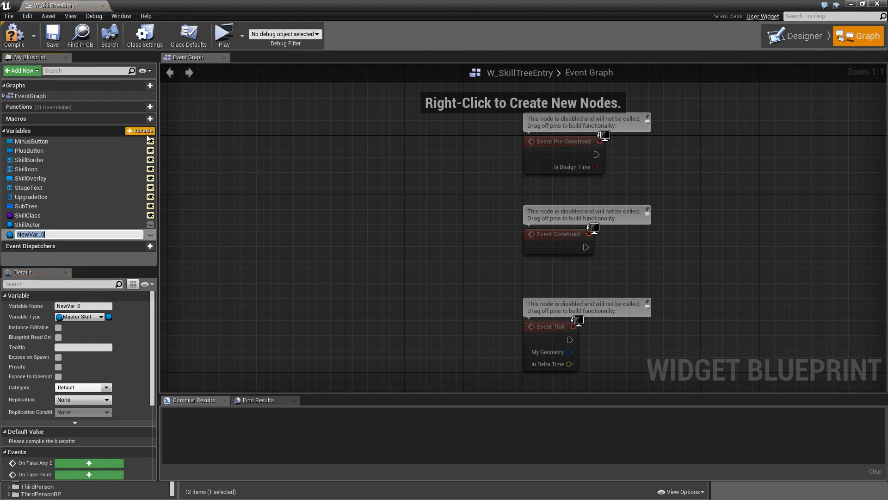
type("SpellLearned?")
key("Return")
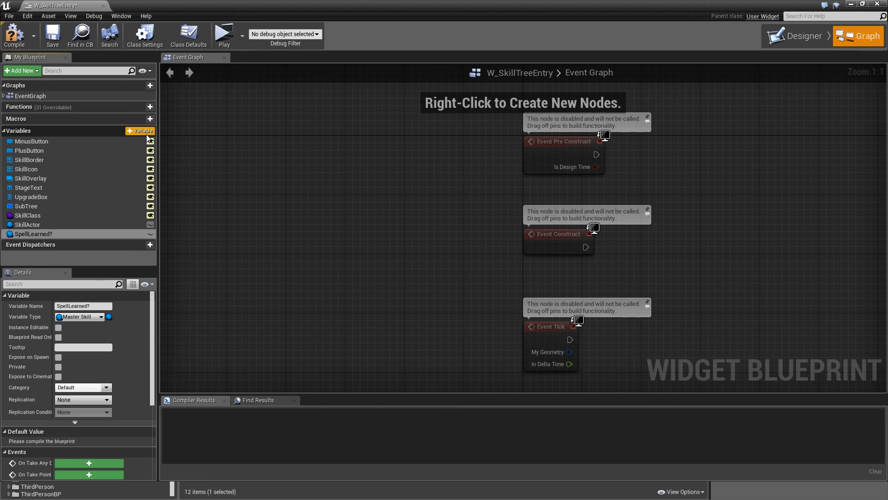
left_click(79, 316)
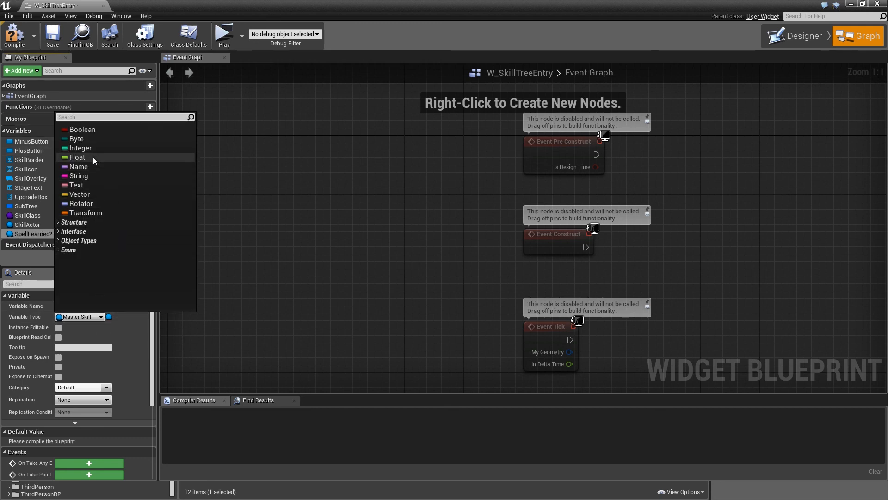
left_click(82, 130)
left_click(14, 35)
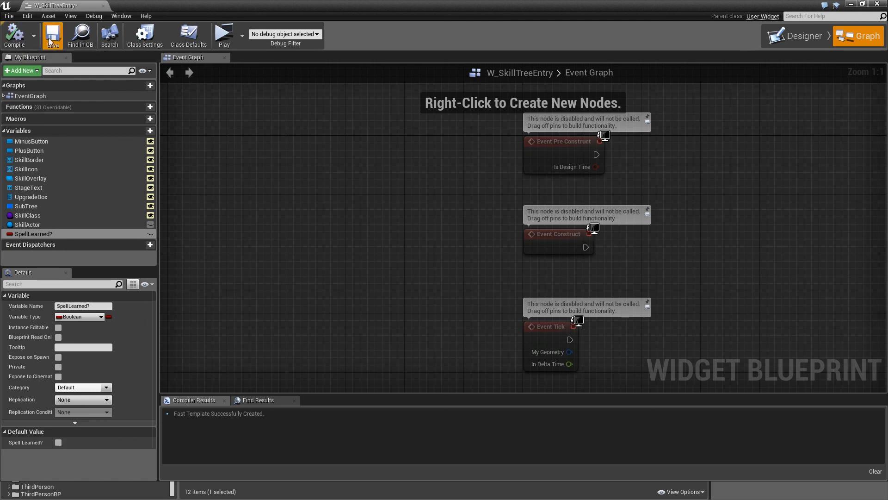
left_click(52, 35)
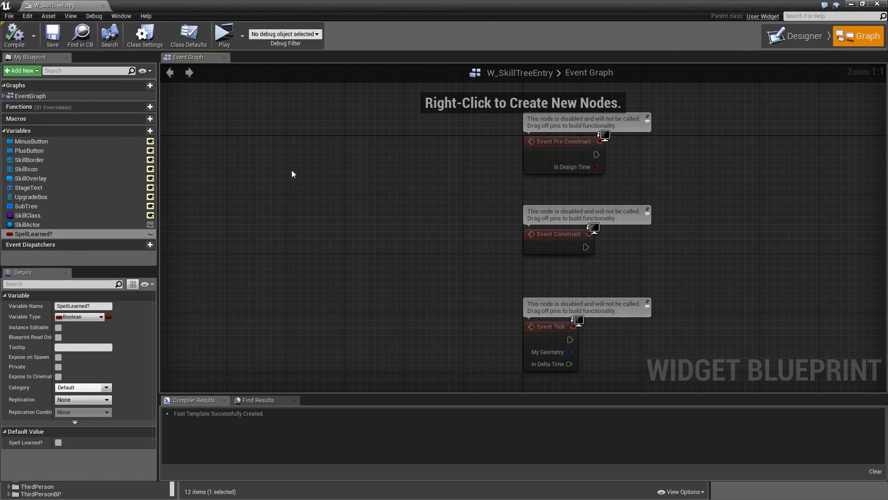